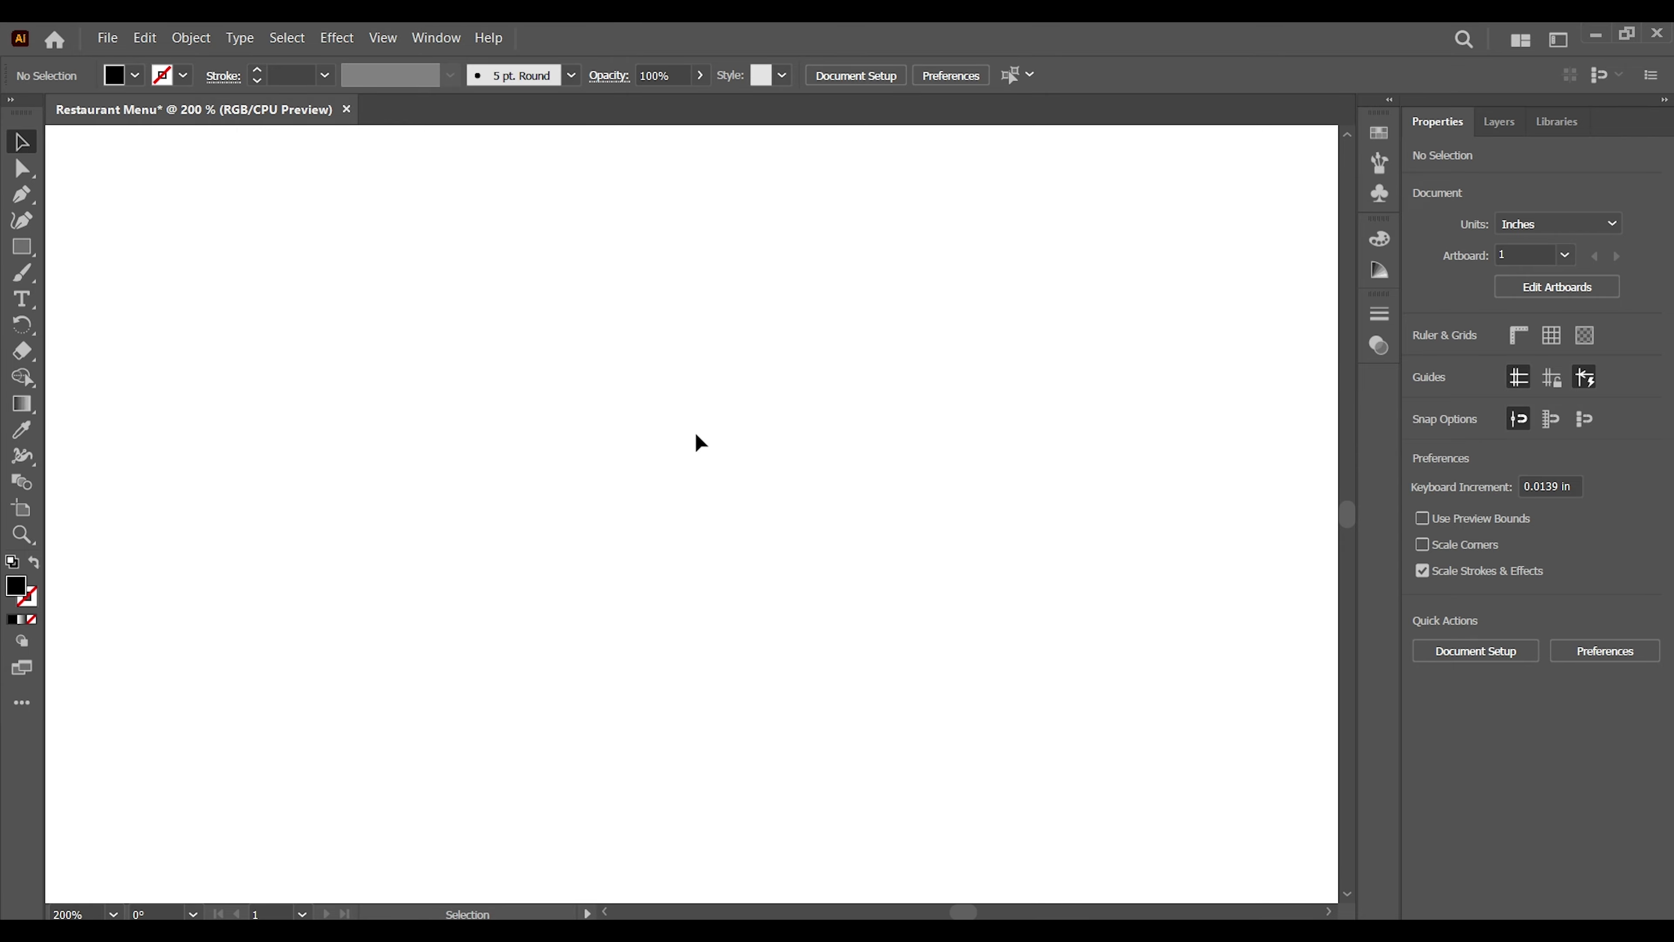
Fit the artboard and reference images in view, then choose a white fill for rectangles.
key(ctrl+0)
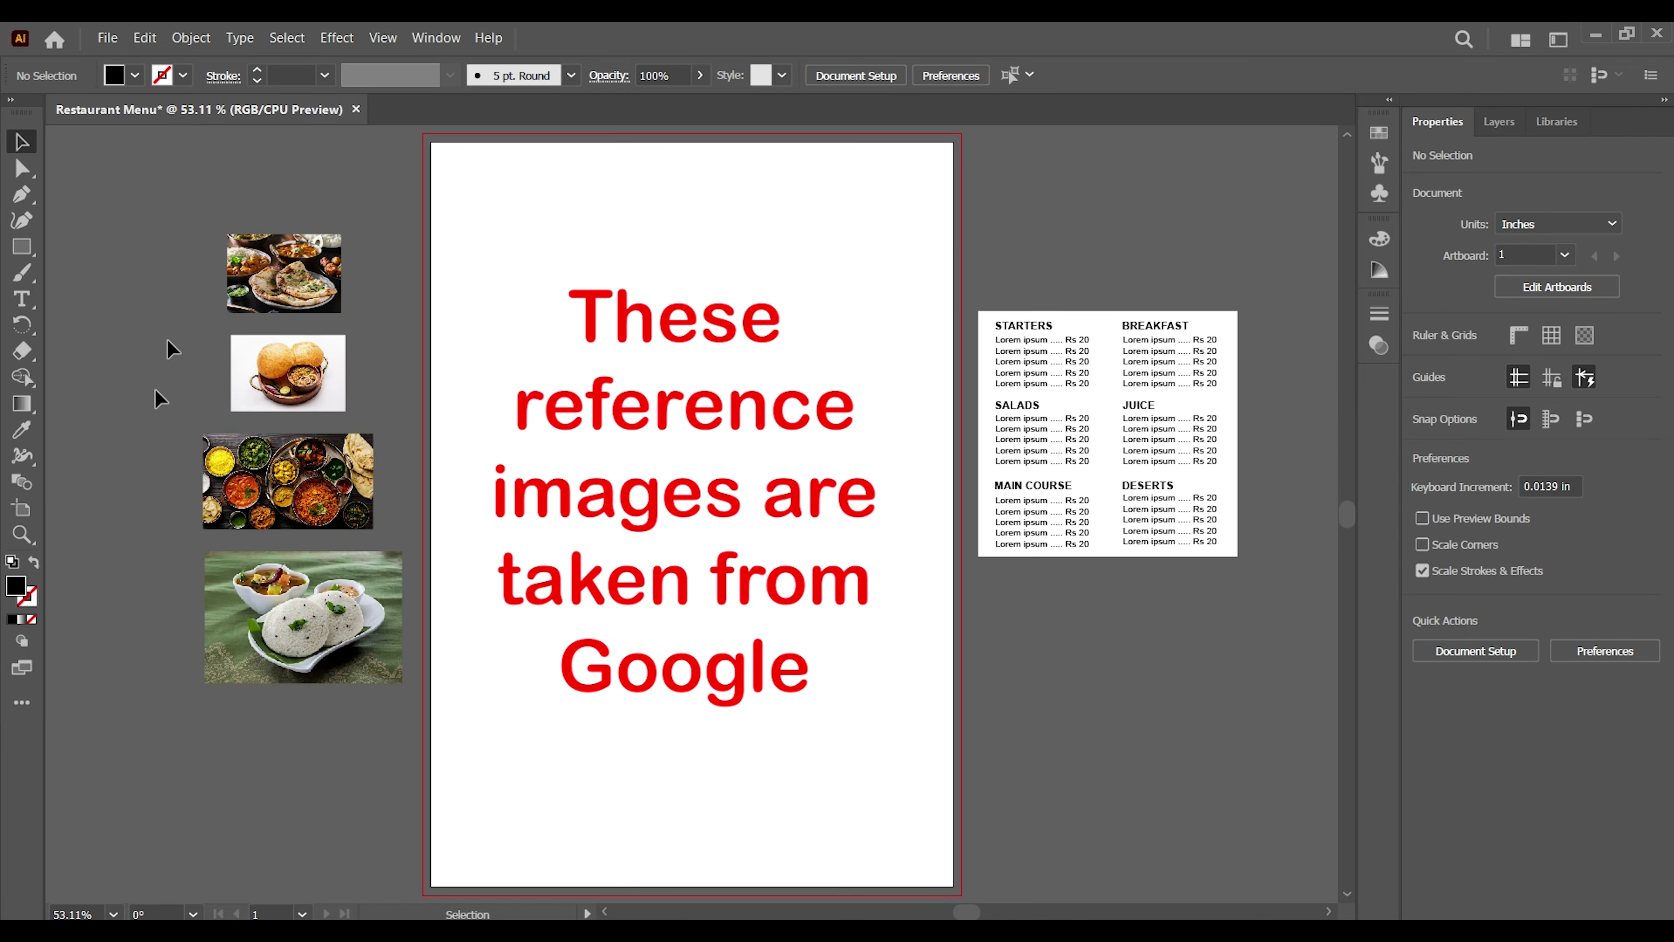
click(134, 75)
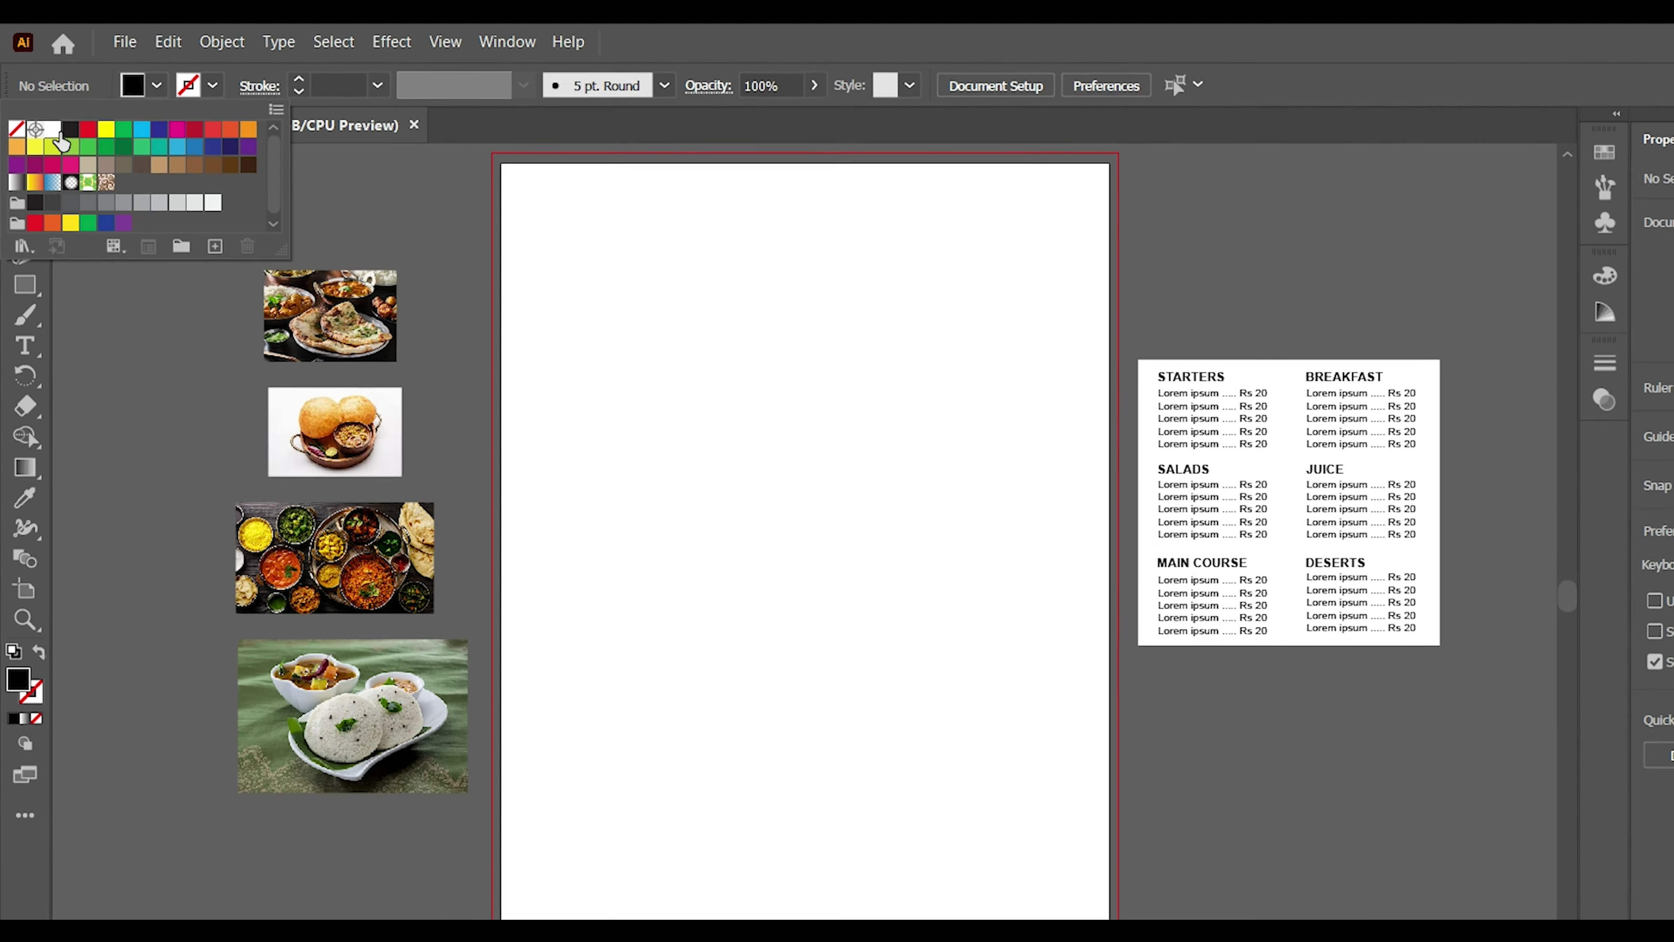
click(54, 129)
key(m)
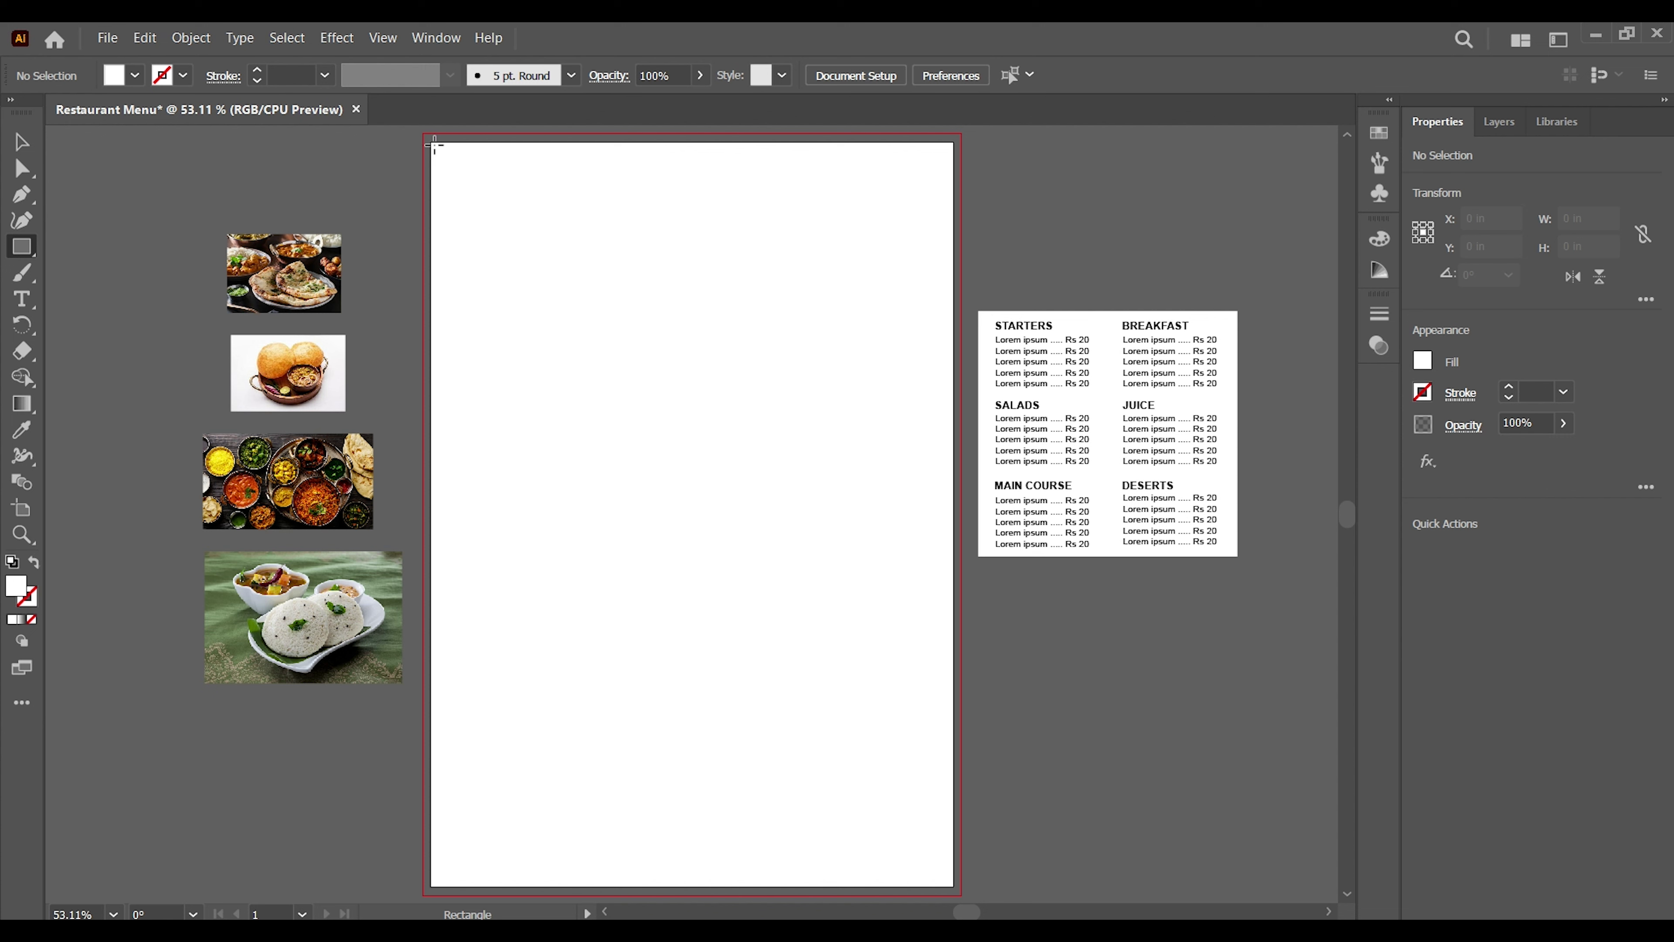
Draw a rectangle from the artboard corner and resize it to 8 × 11.4 in.
drag(433, 144, 875, 825)
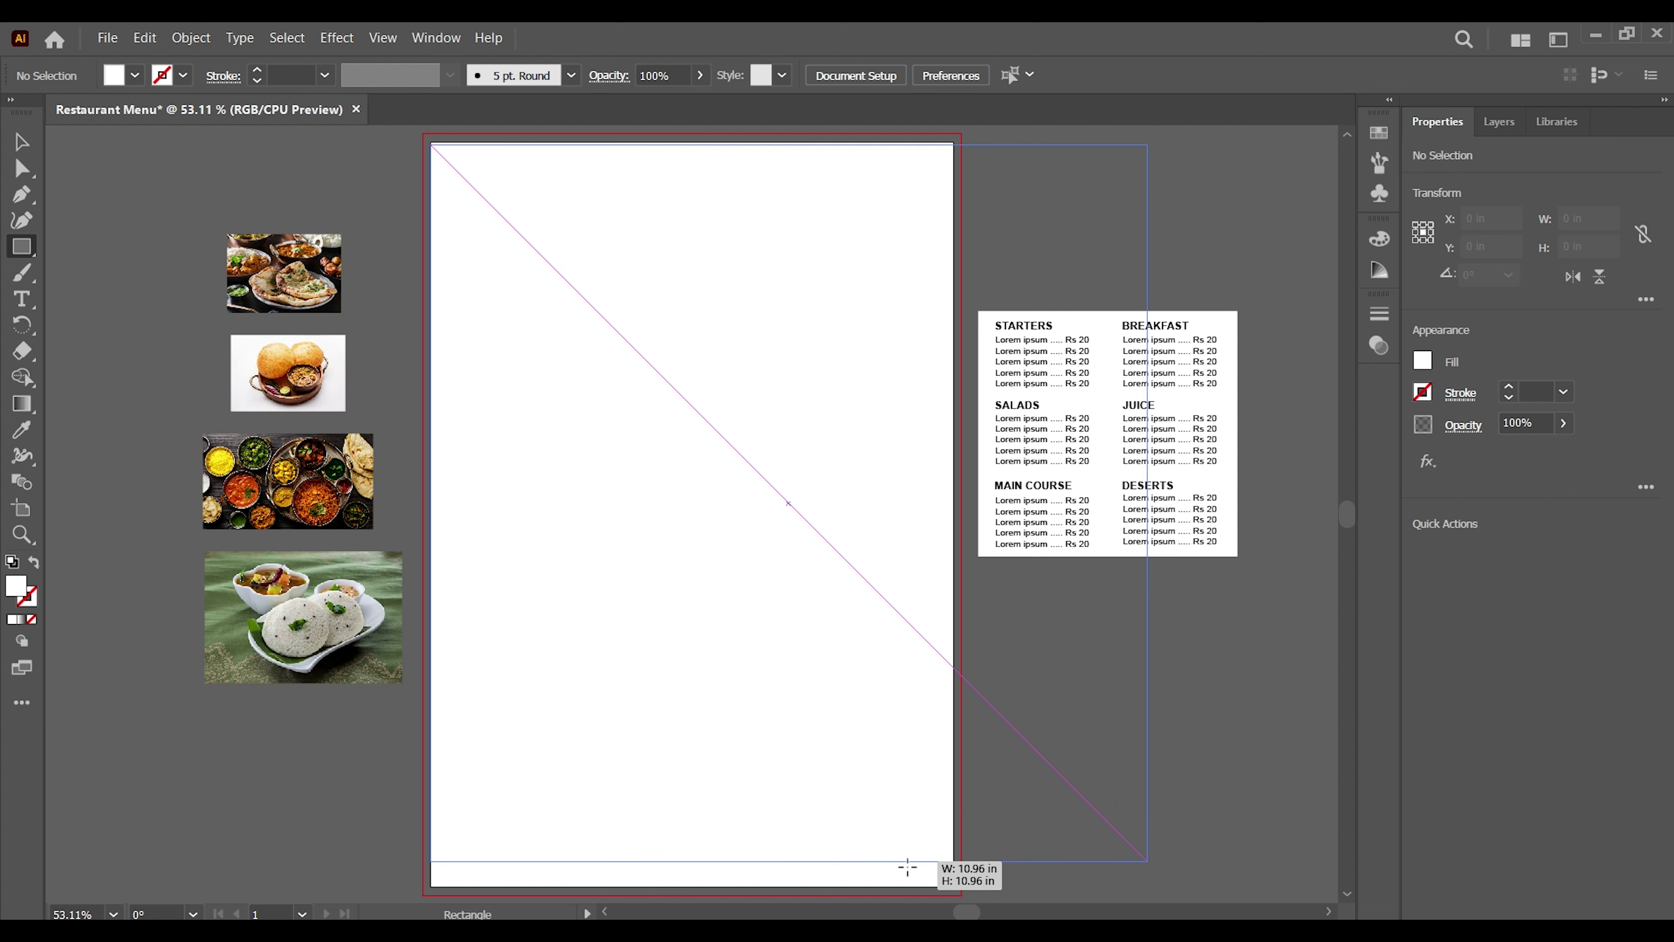
drag(874, 825, 1172, 884)
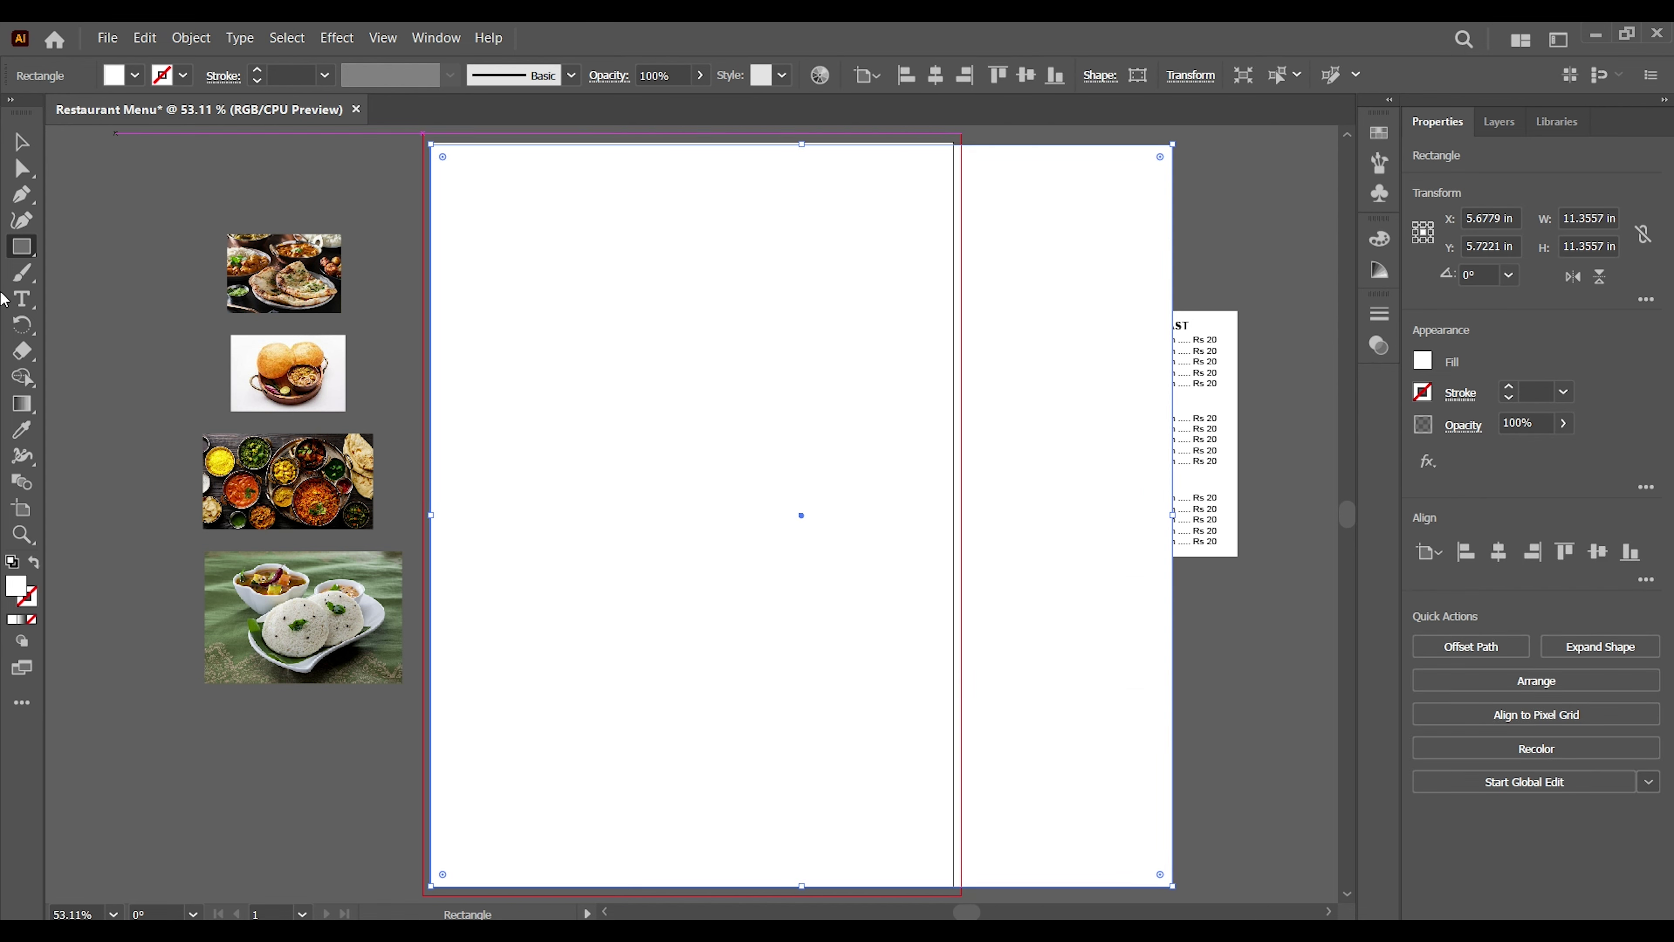
click(22, 142)
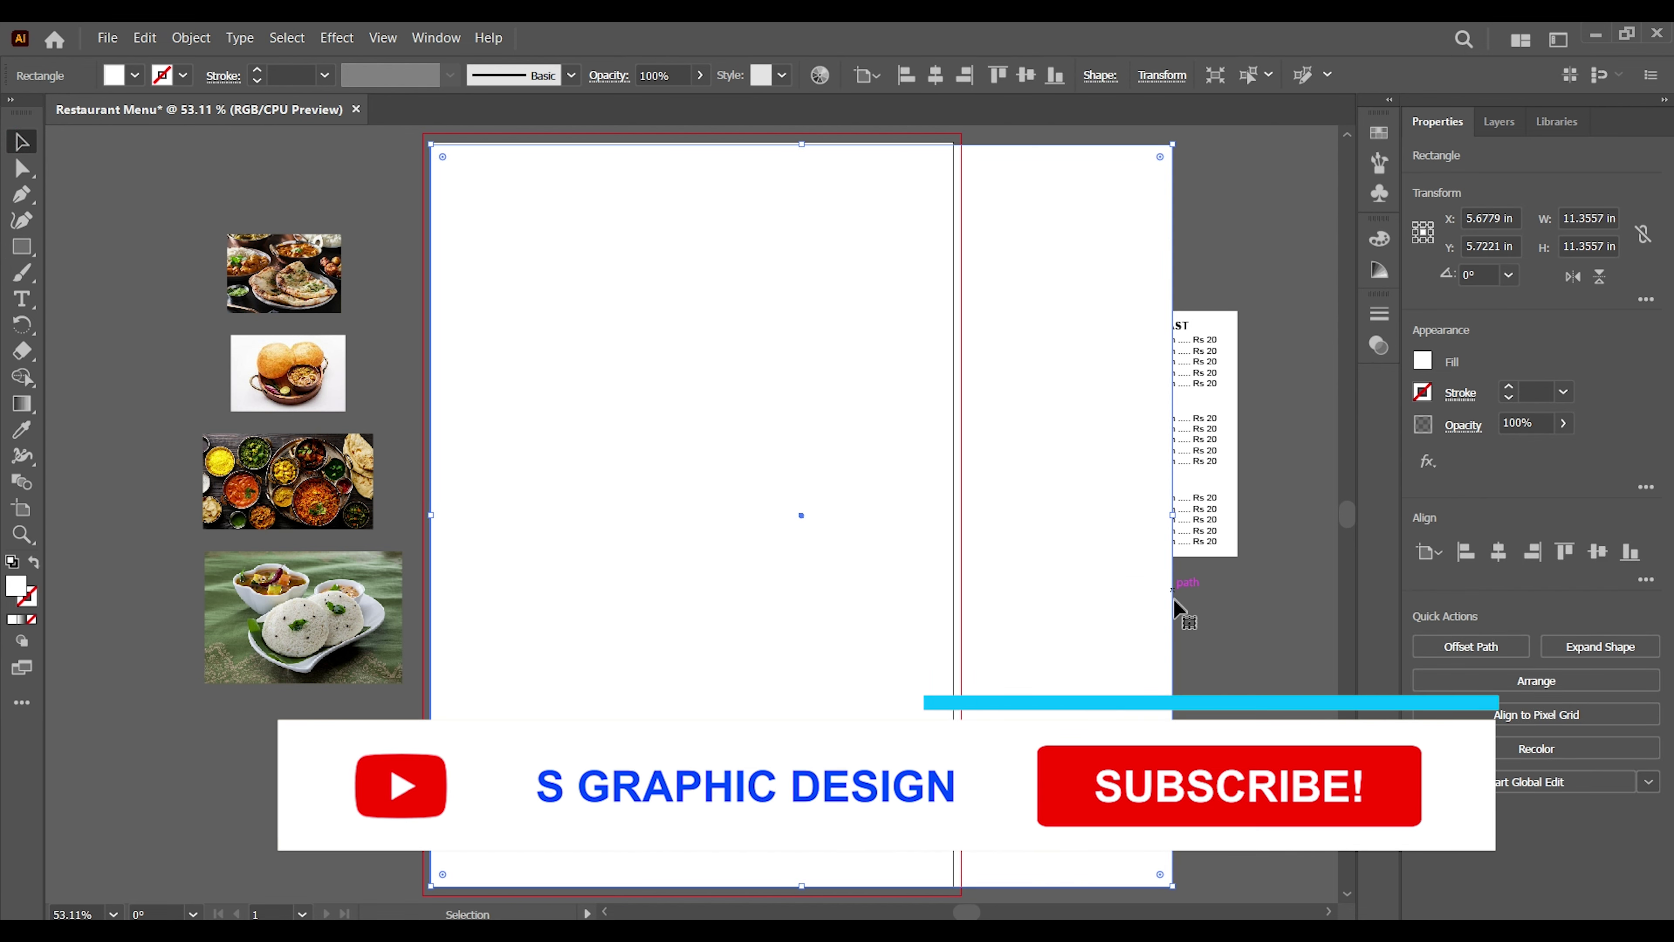
drag(1173, 514, 954, 527)
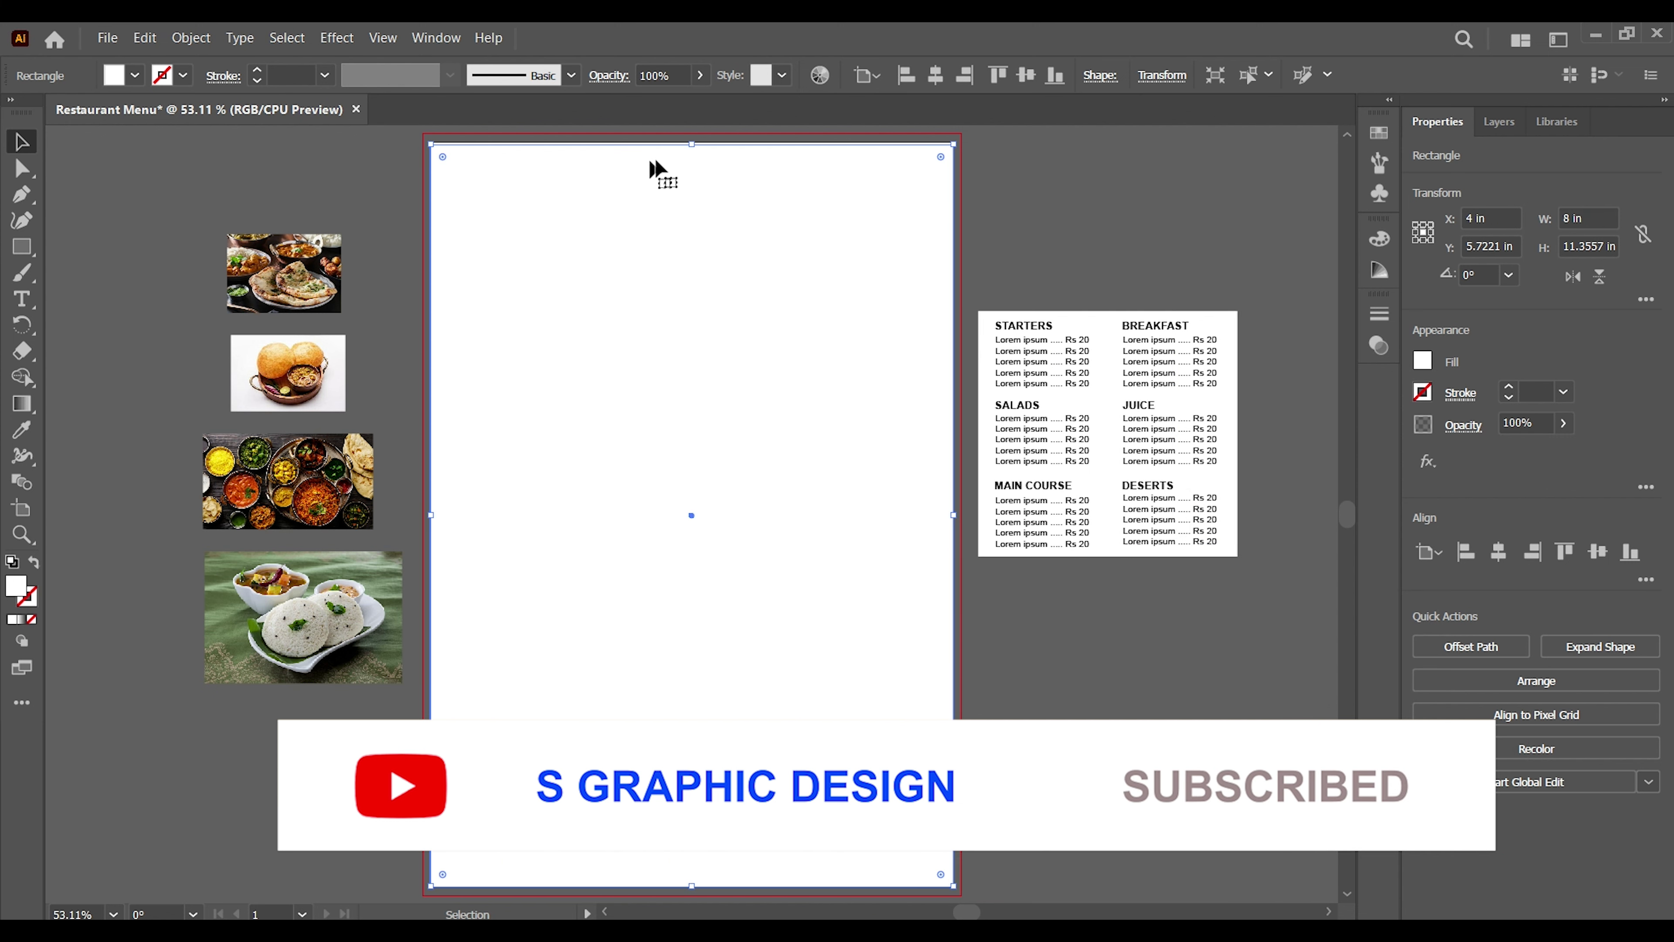
drag(691, 144, 700, 142)
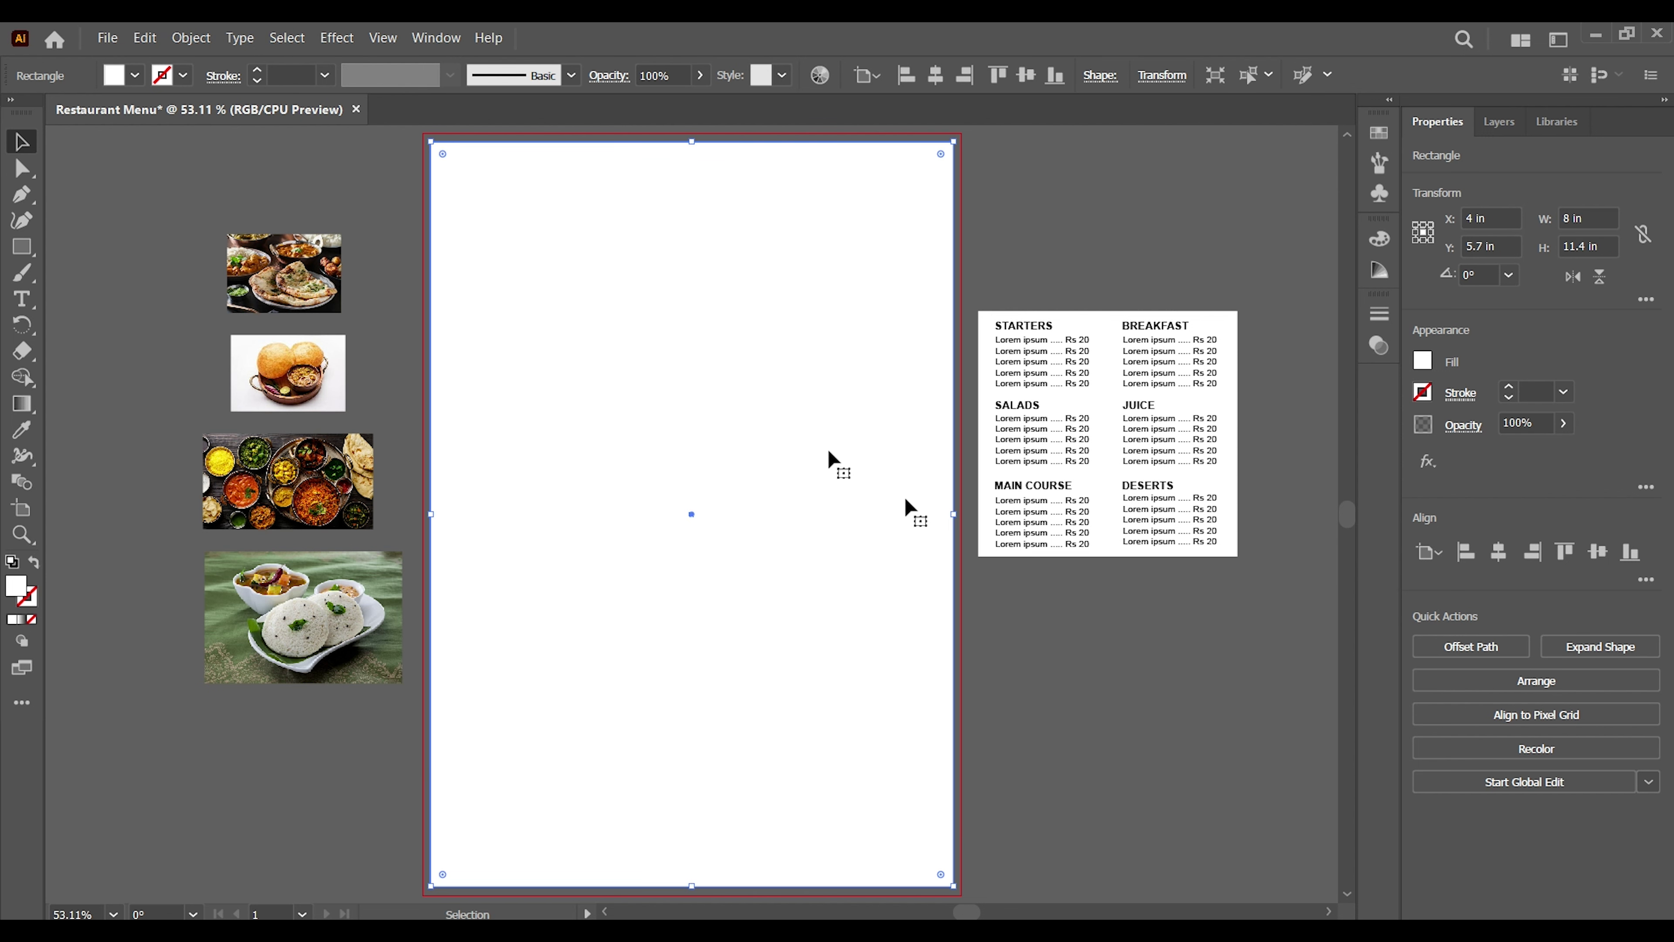
Fill the background rectangle with the orange C0 M35 Y85 K0 swatch.
click(1424, 360)
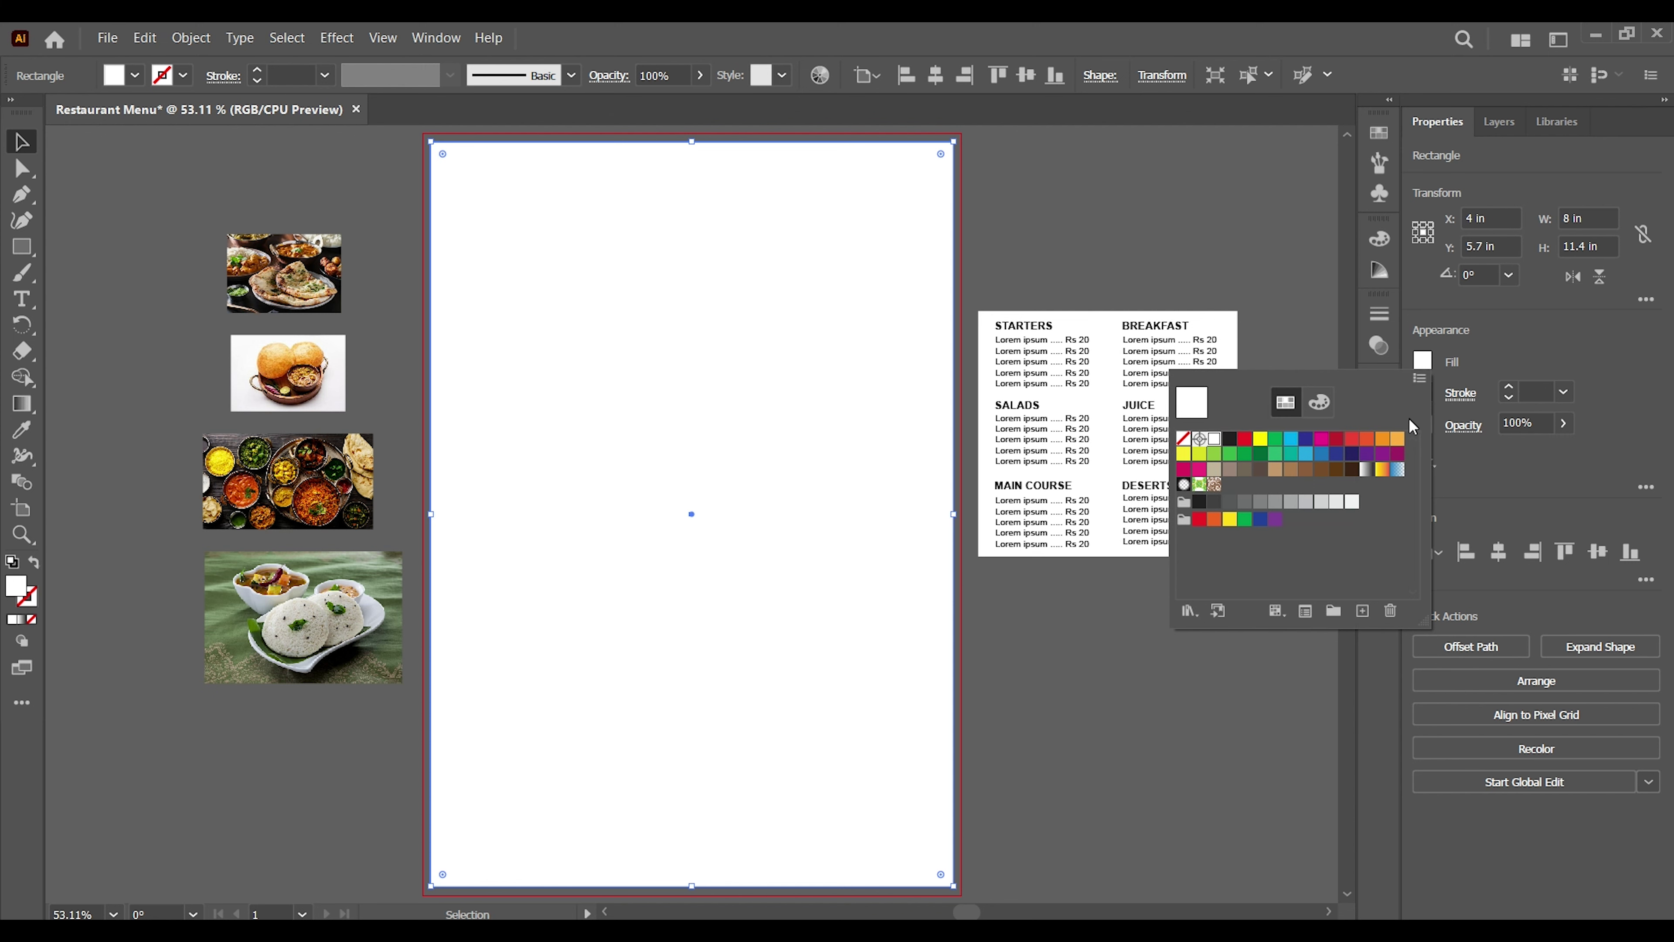
click(1395, 440)
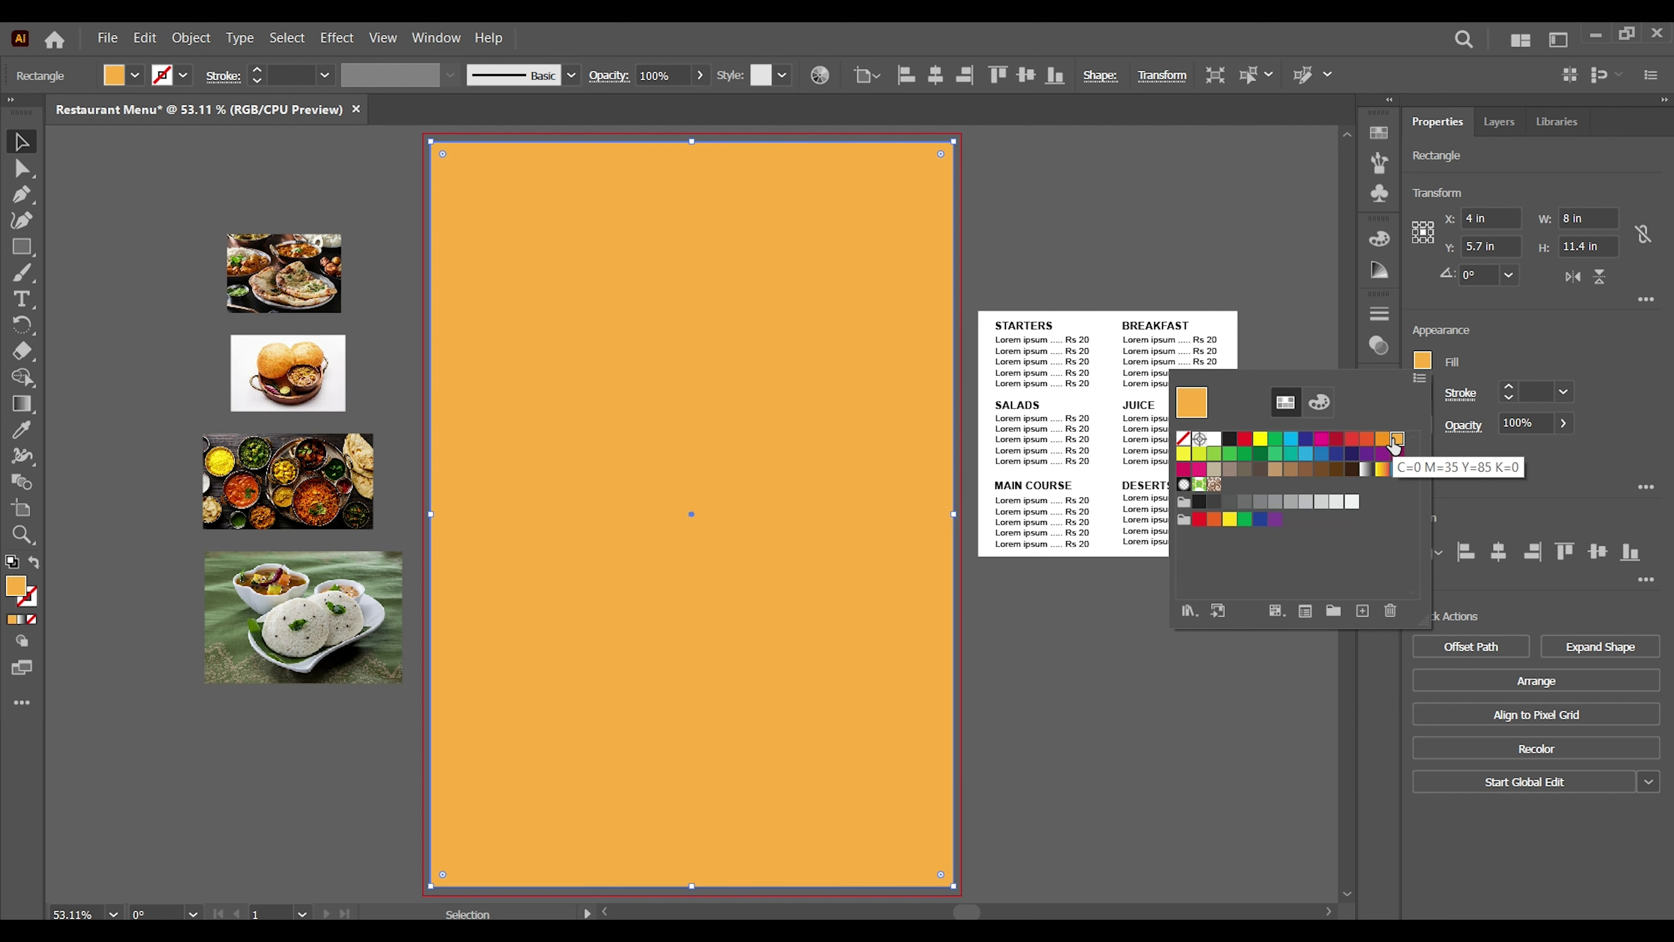
click(1108, 690)
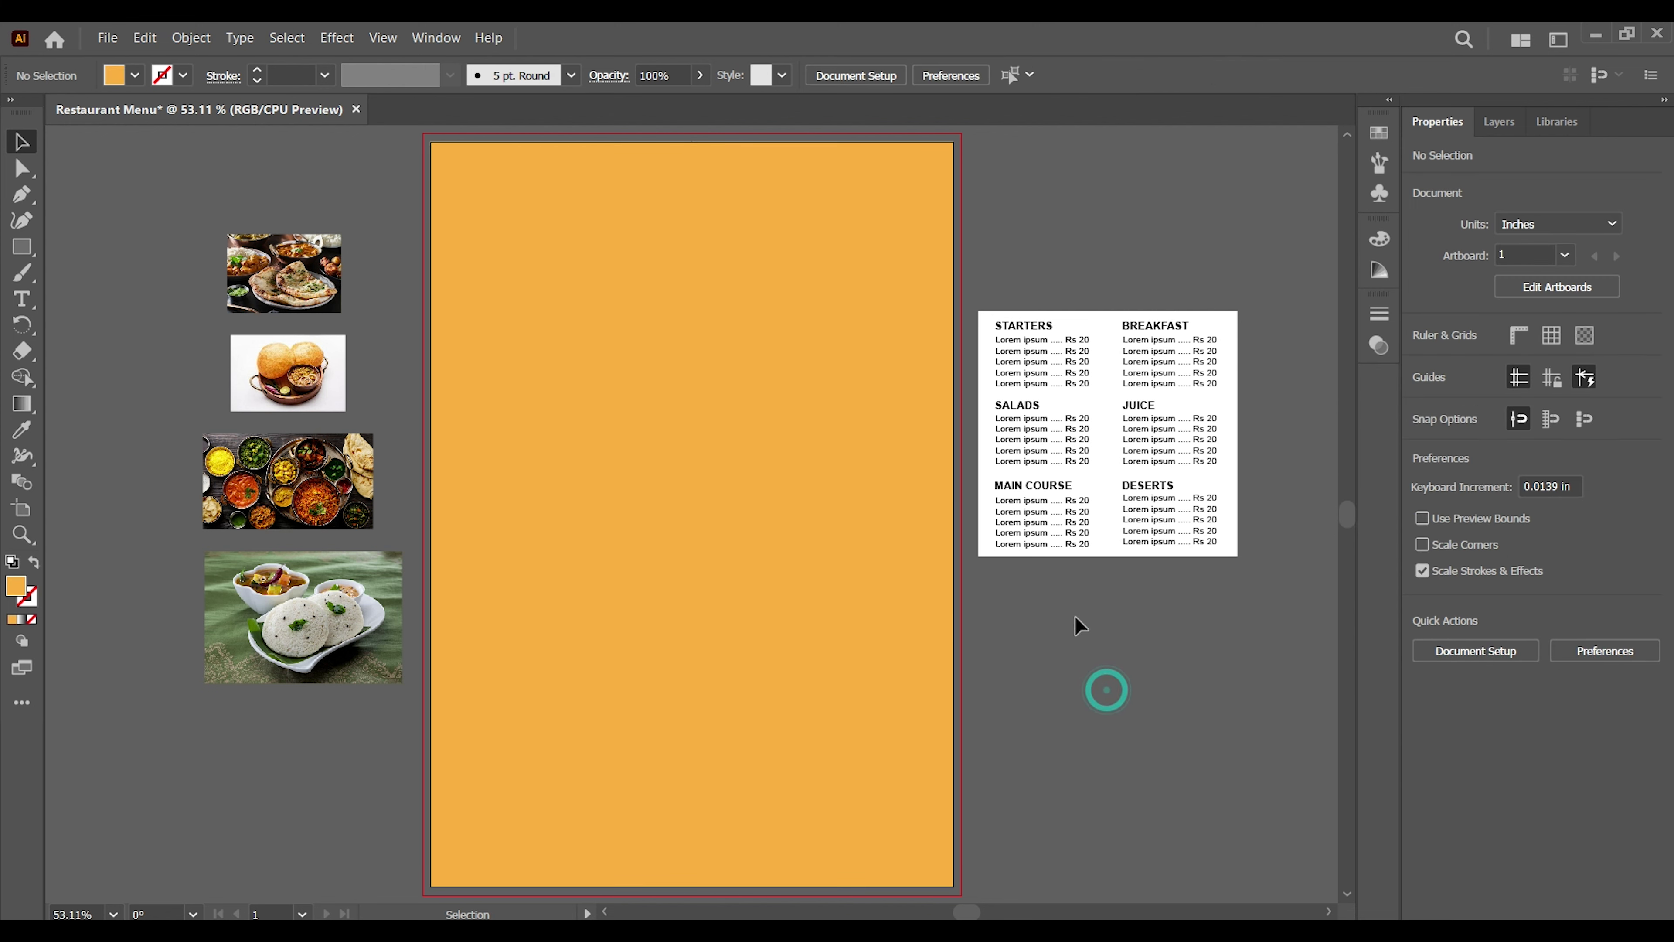
click(607, 361)
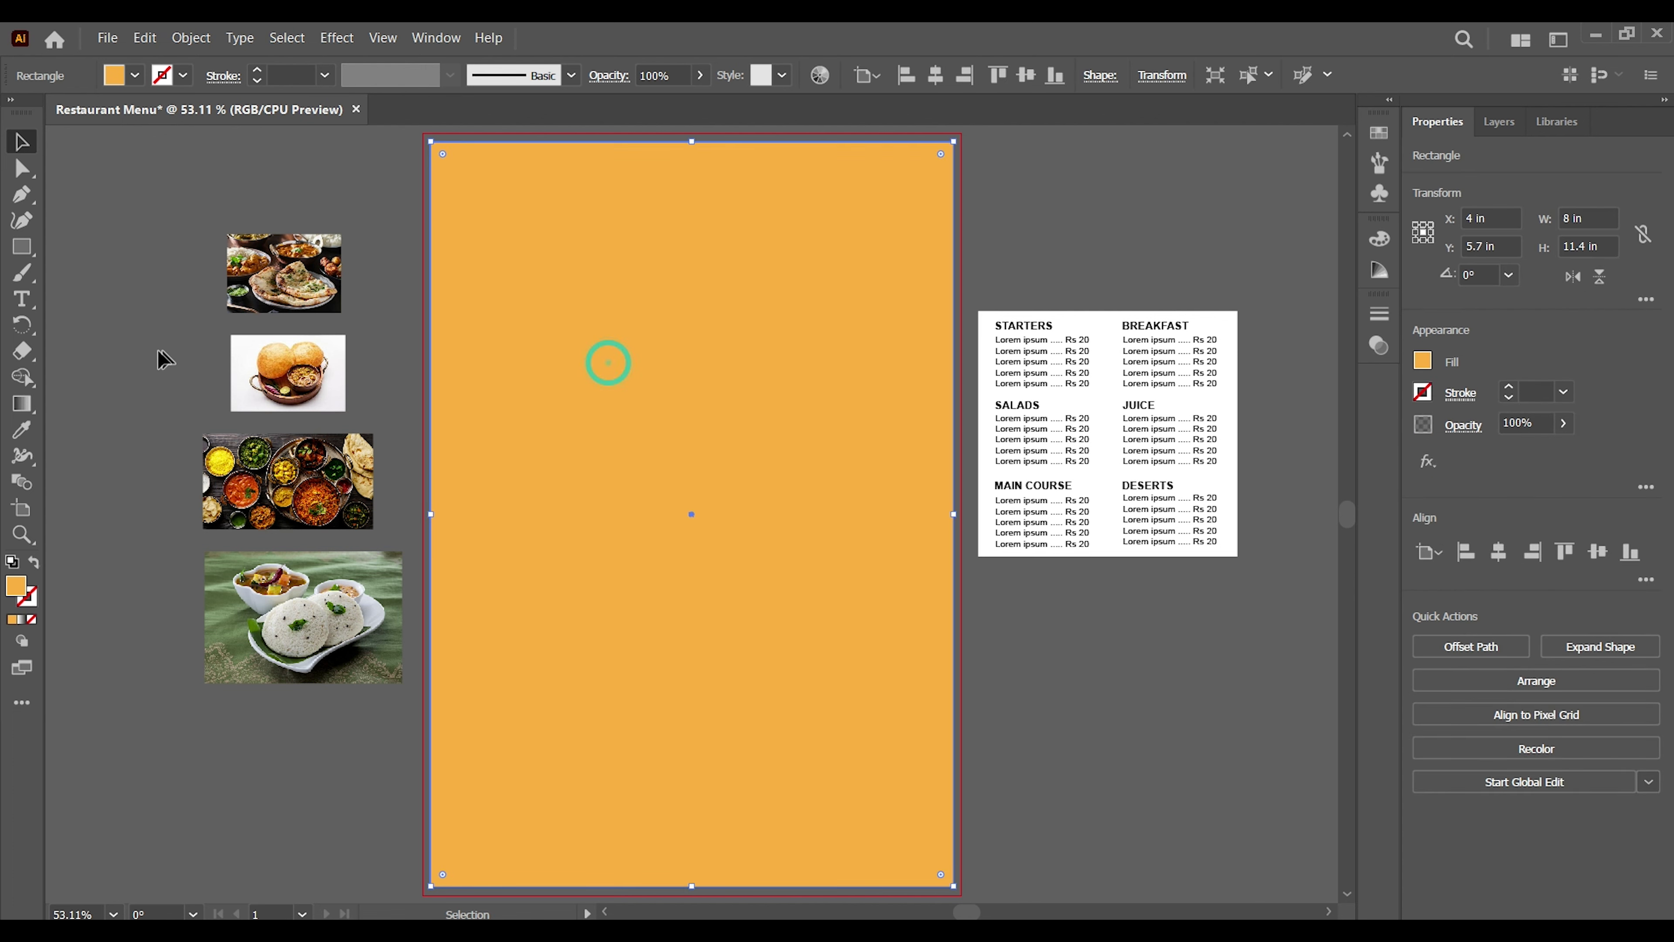
click(137, 342)
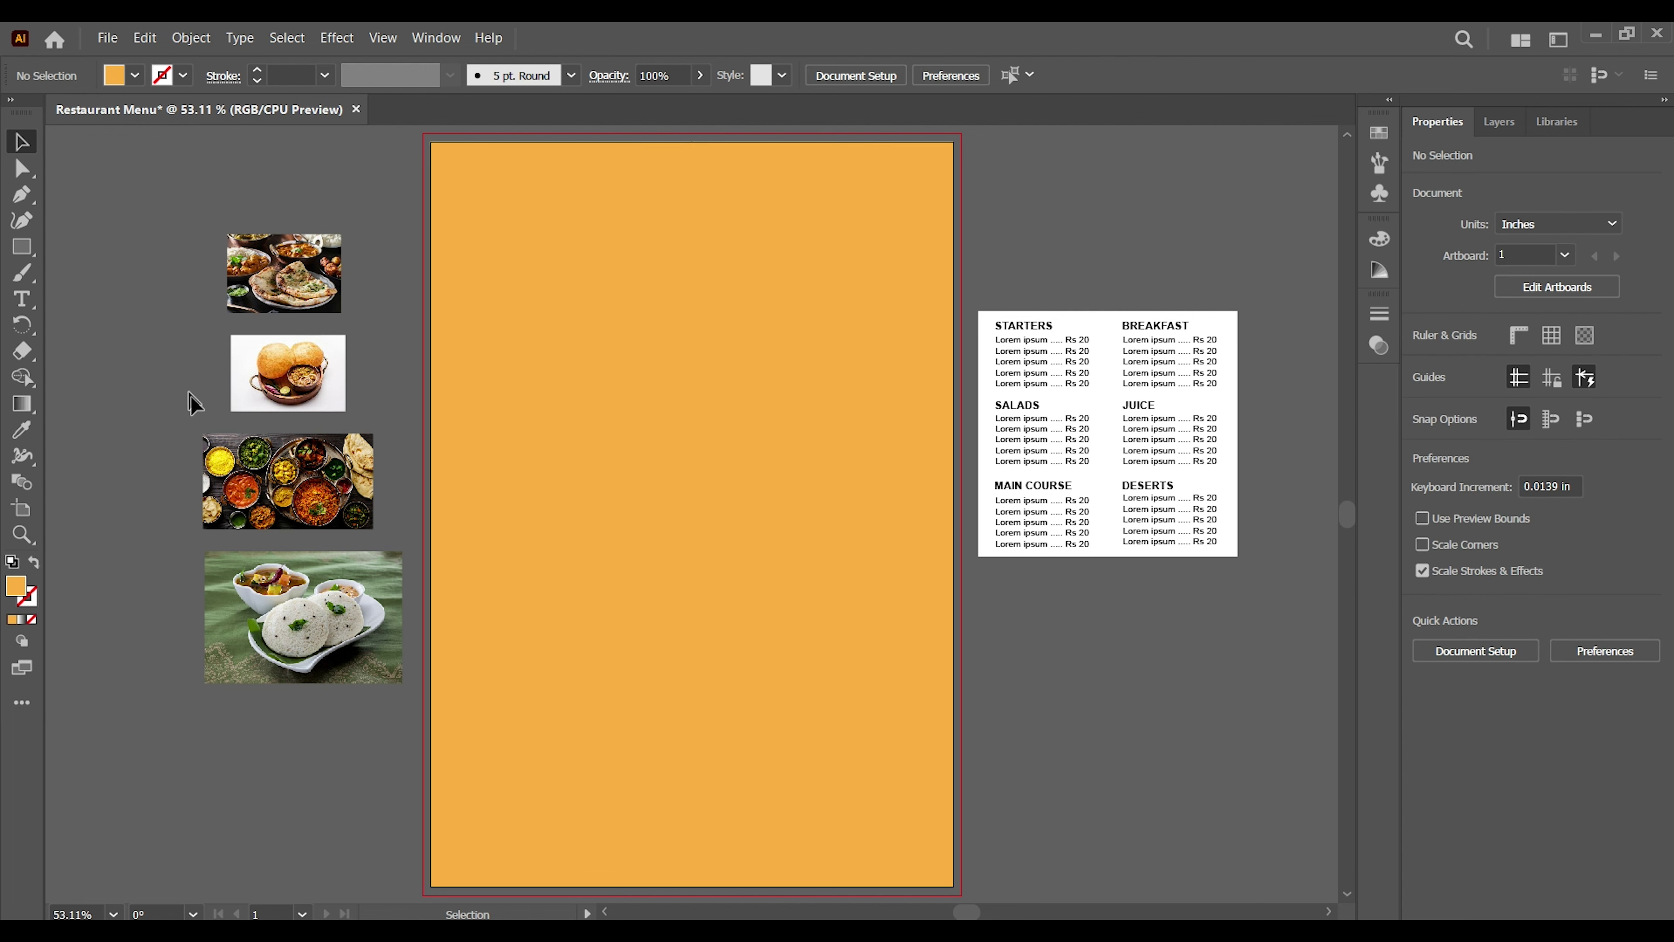
Bring the thali photo in front of the rectangle, enlarge it, and move it across the page middle.
click(307, 501)
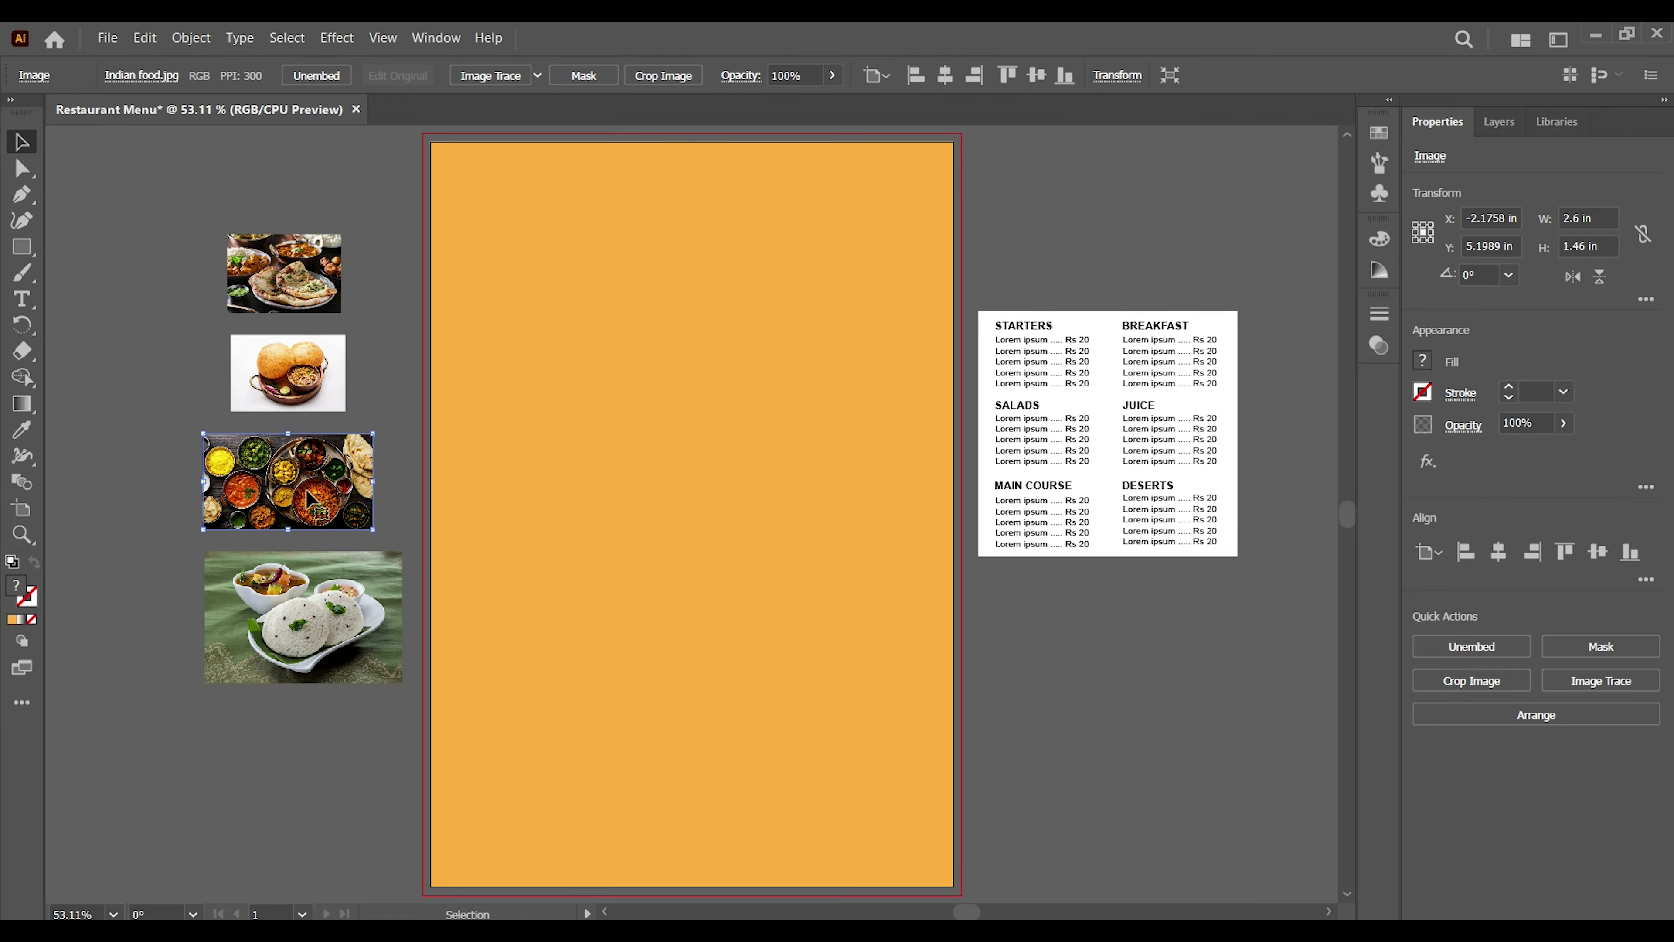
click(146, 318)
click(593, 359)
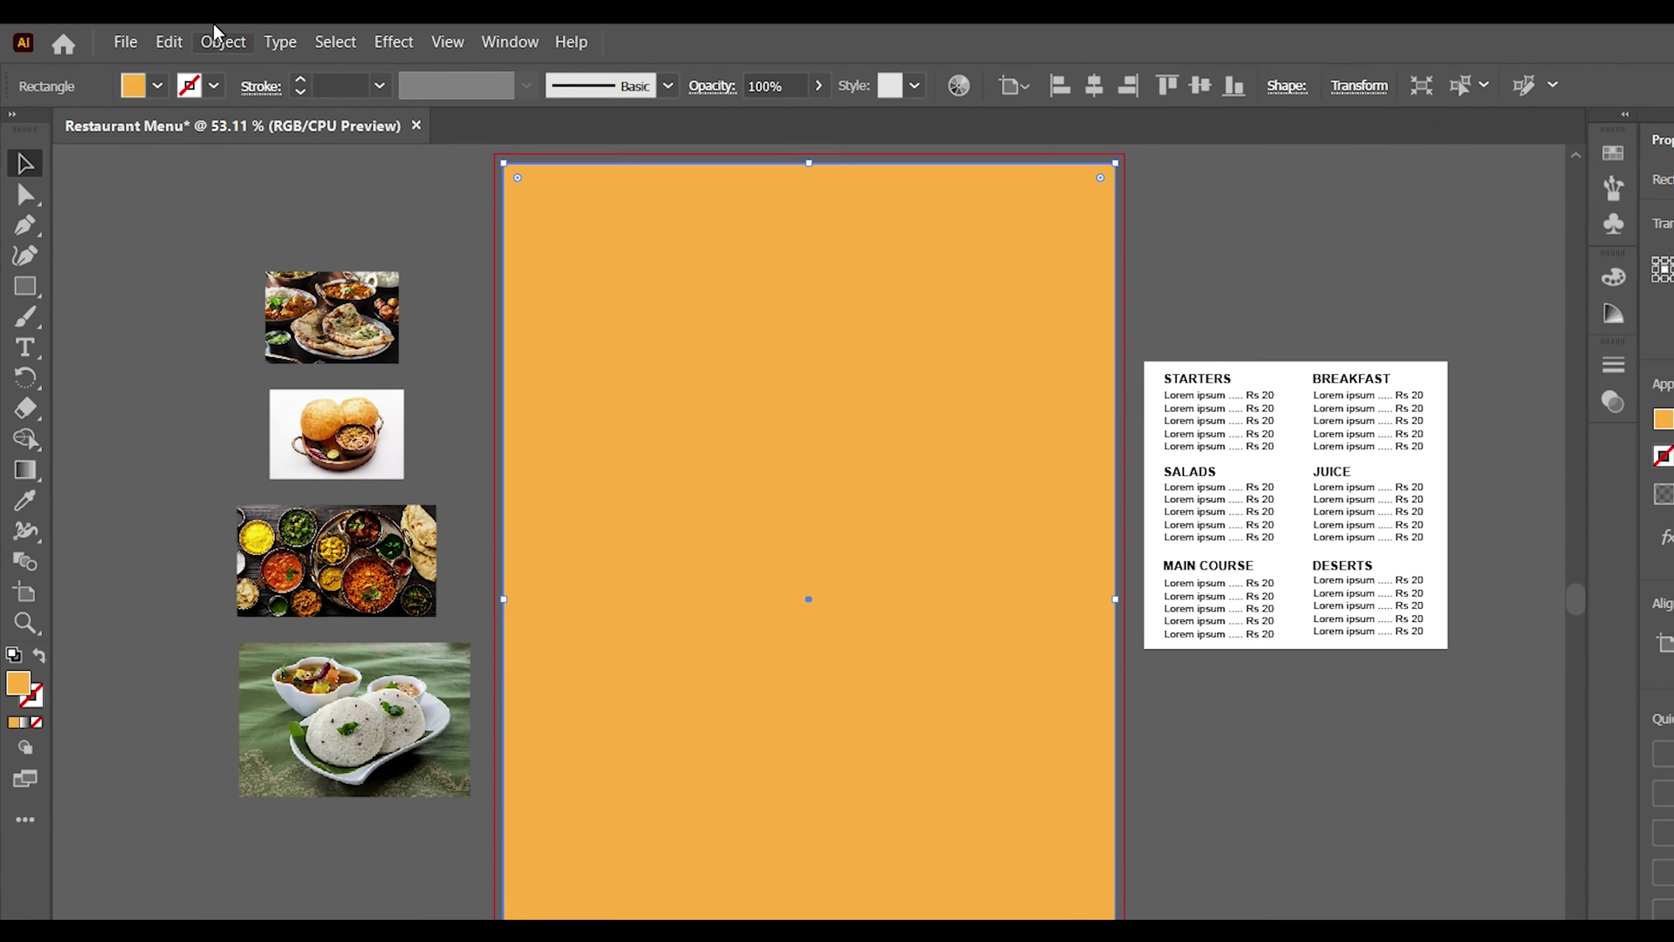
click(144, 38)
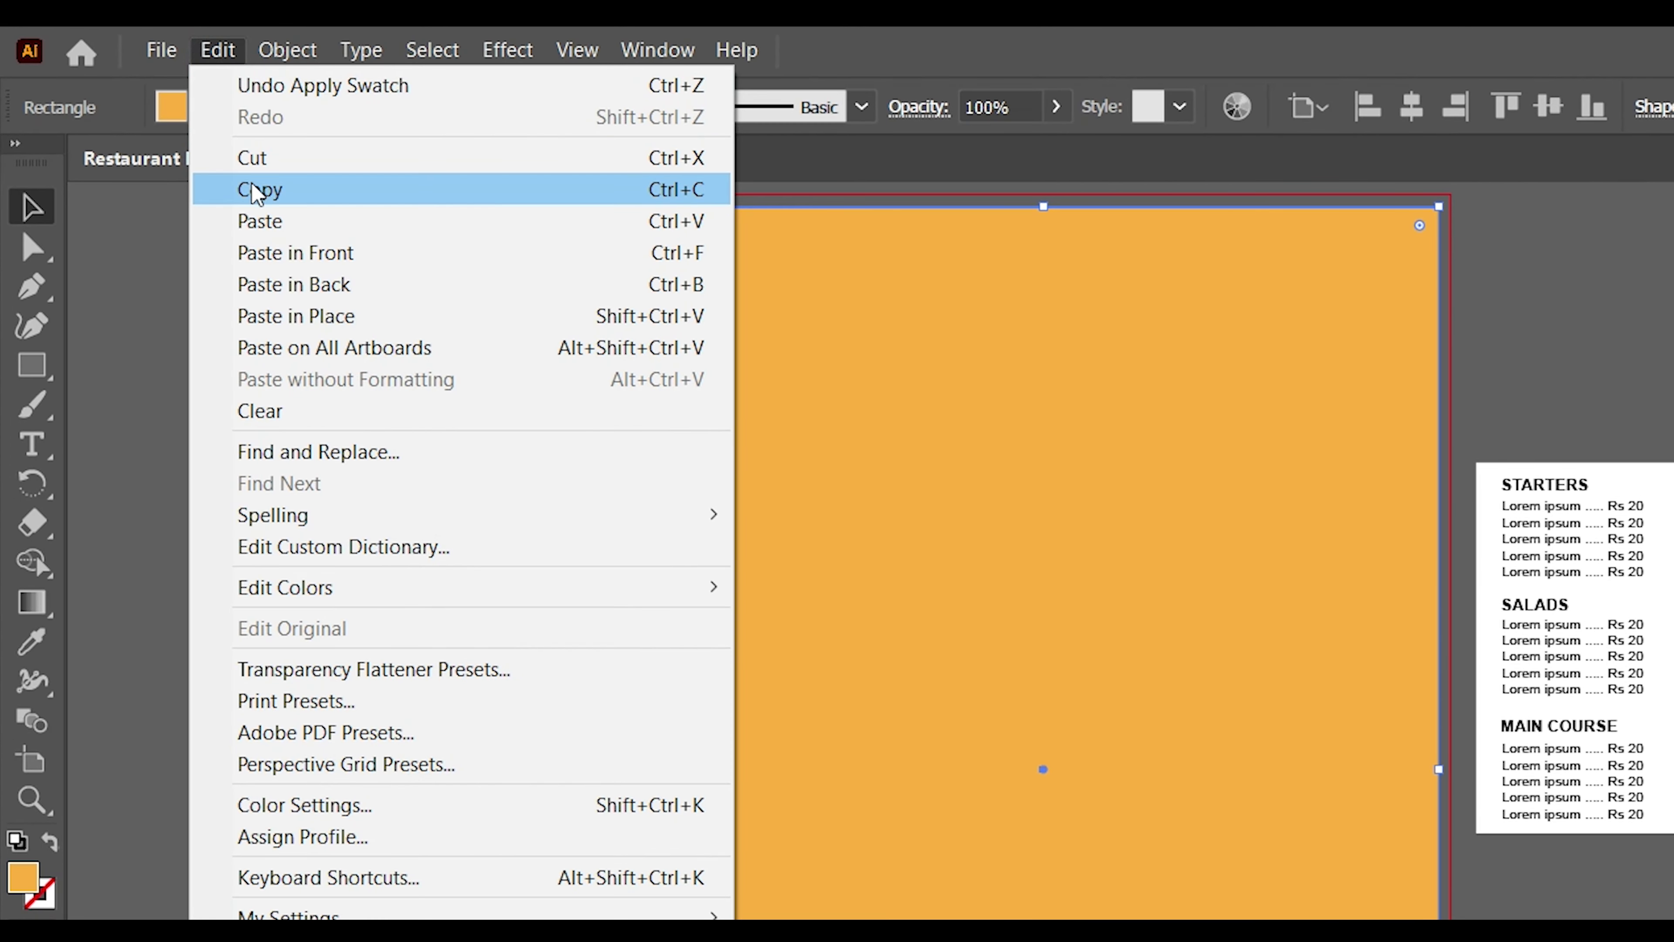
click(256, 191)
right_click(758, 480)
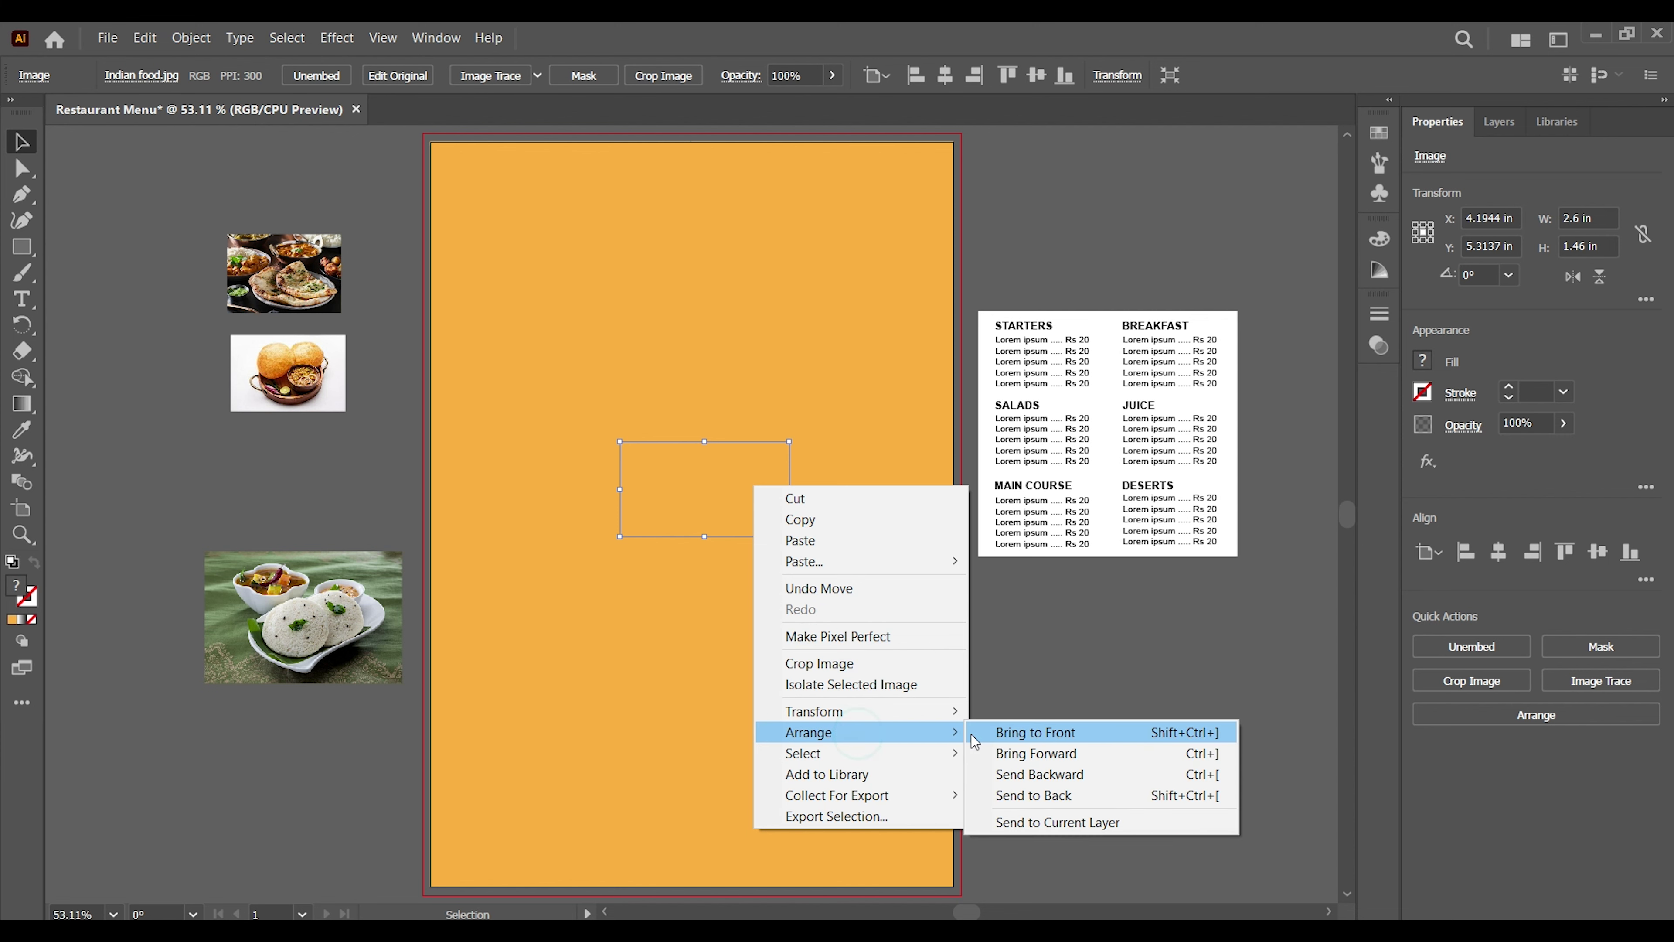
click(970, 732)
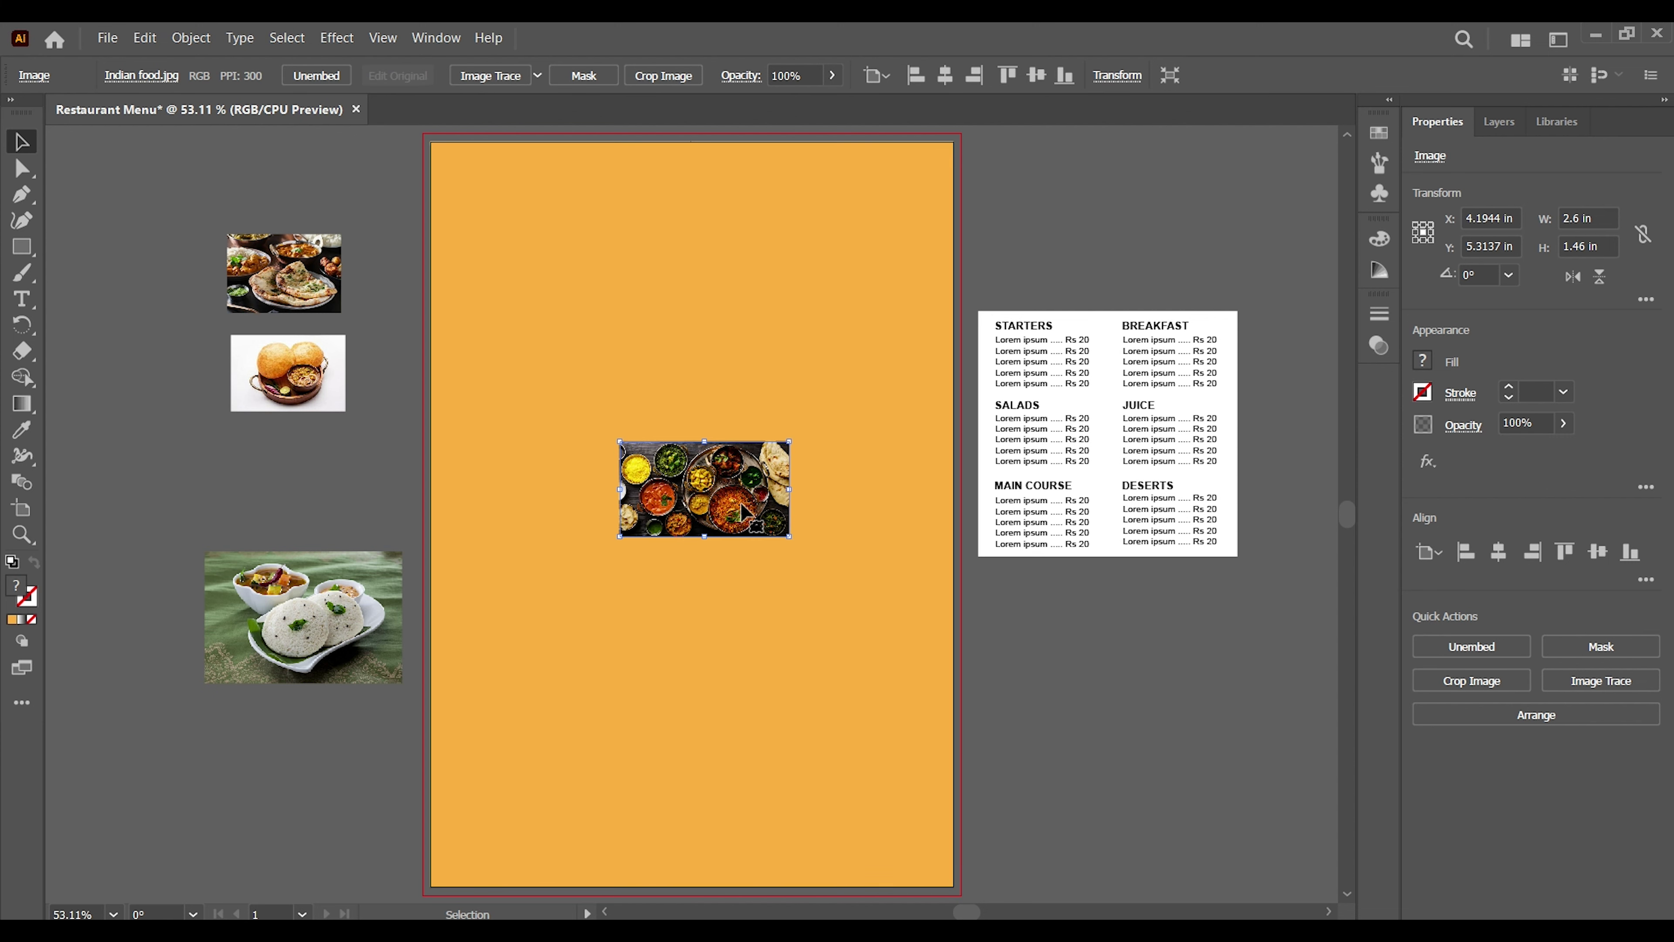
mouse_move(790, 441)
mouse_down()
mouse_move(942, 250)
mouse_move(980, 302)
mouse_up()
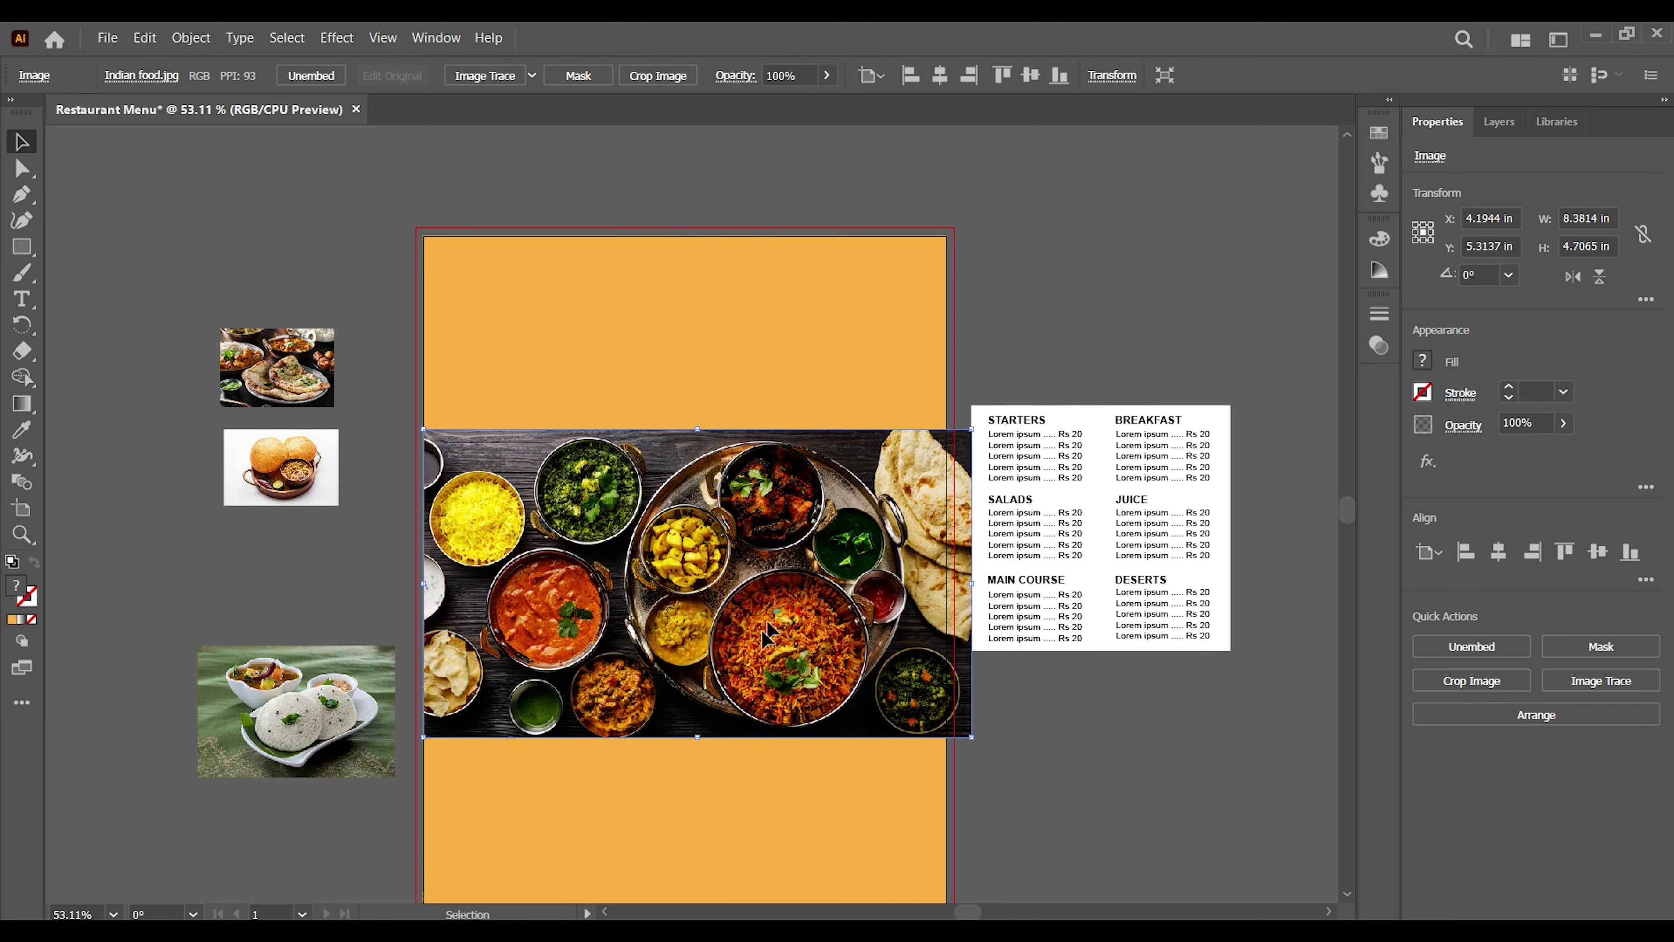
mouse_move(767, 633)
mouse_down()
mouse_move(738, 696)
mouse_move(822, 638)
mouse_move(759, 603)
mouse_move(726, 548)
mouse_up()
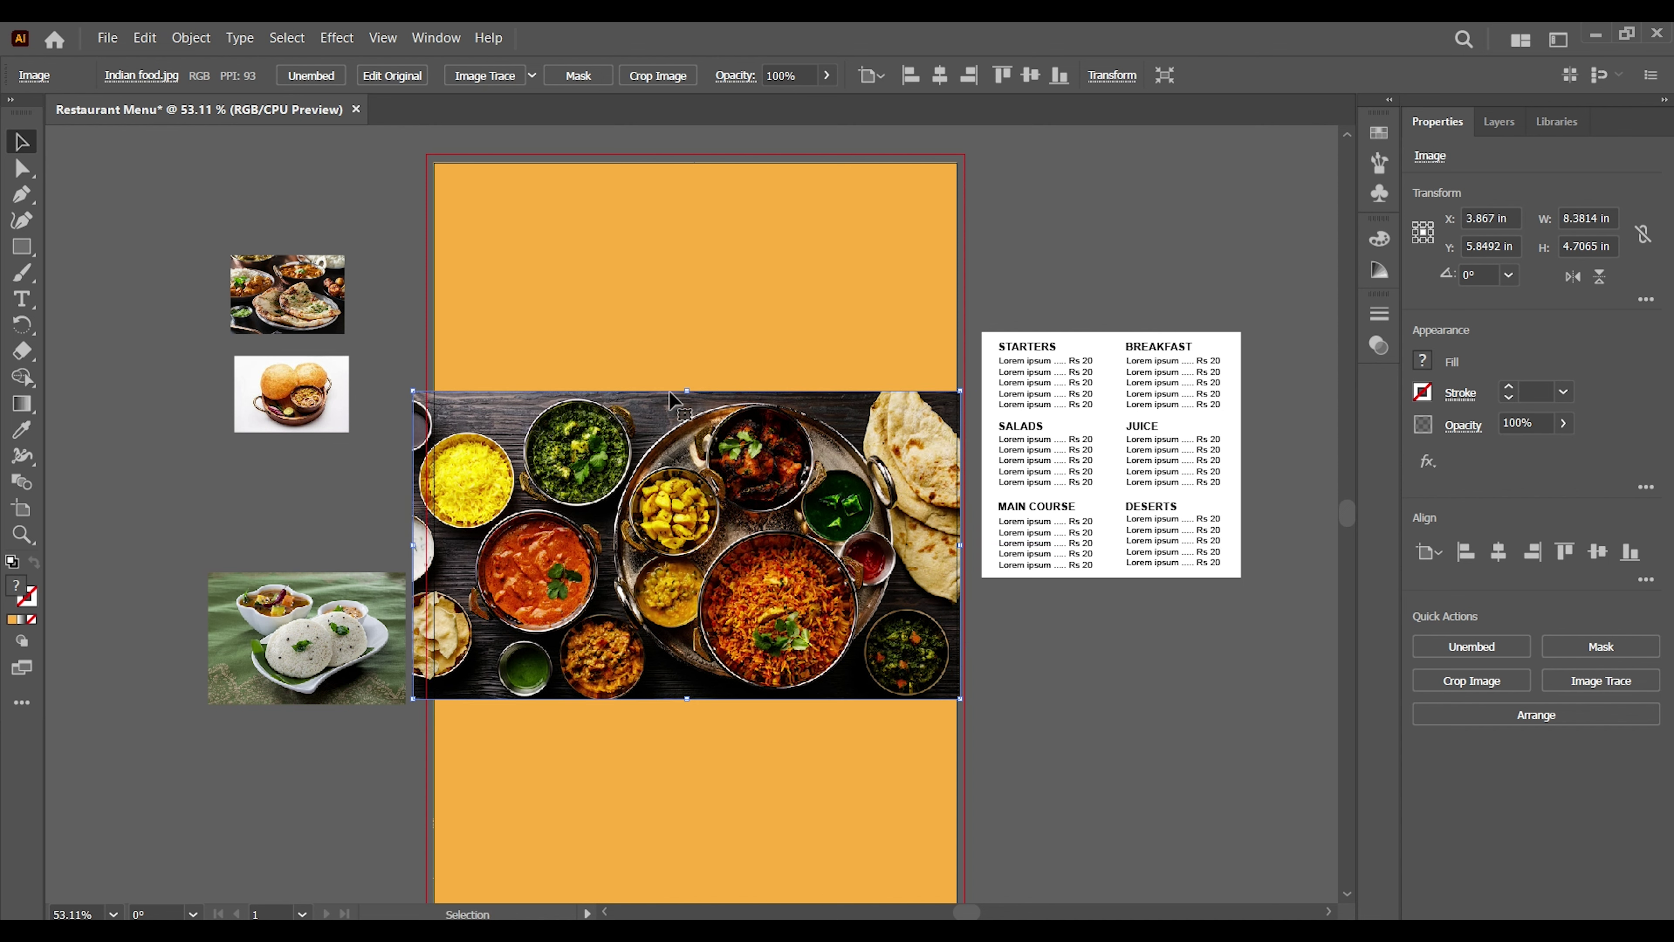
Bring the orange rectangle to front and clip the thali photo to it.
click(665, 356)
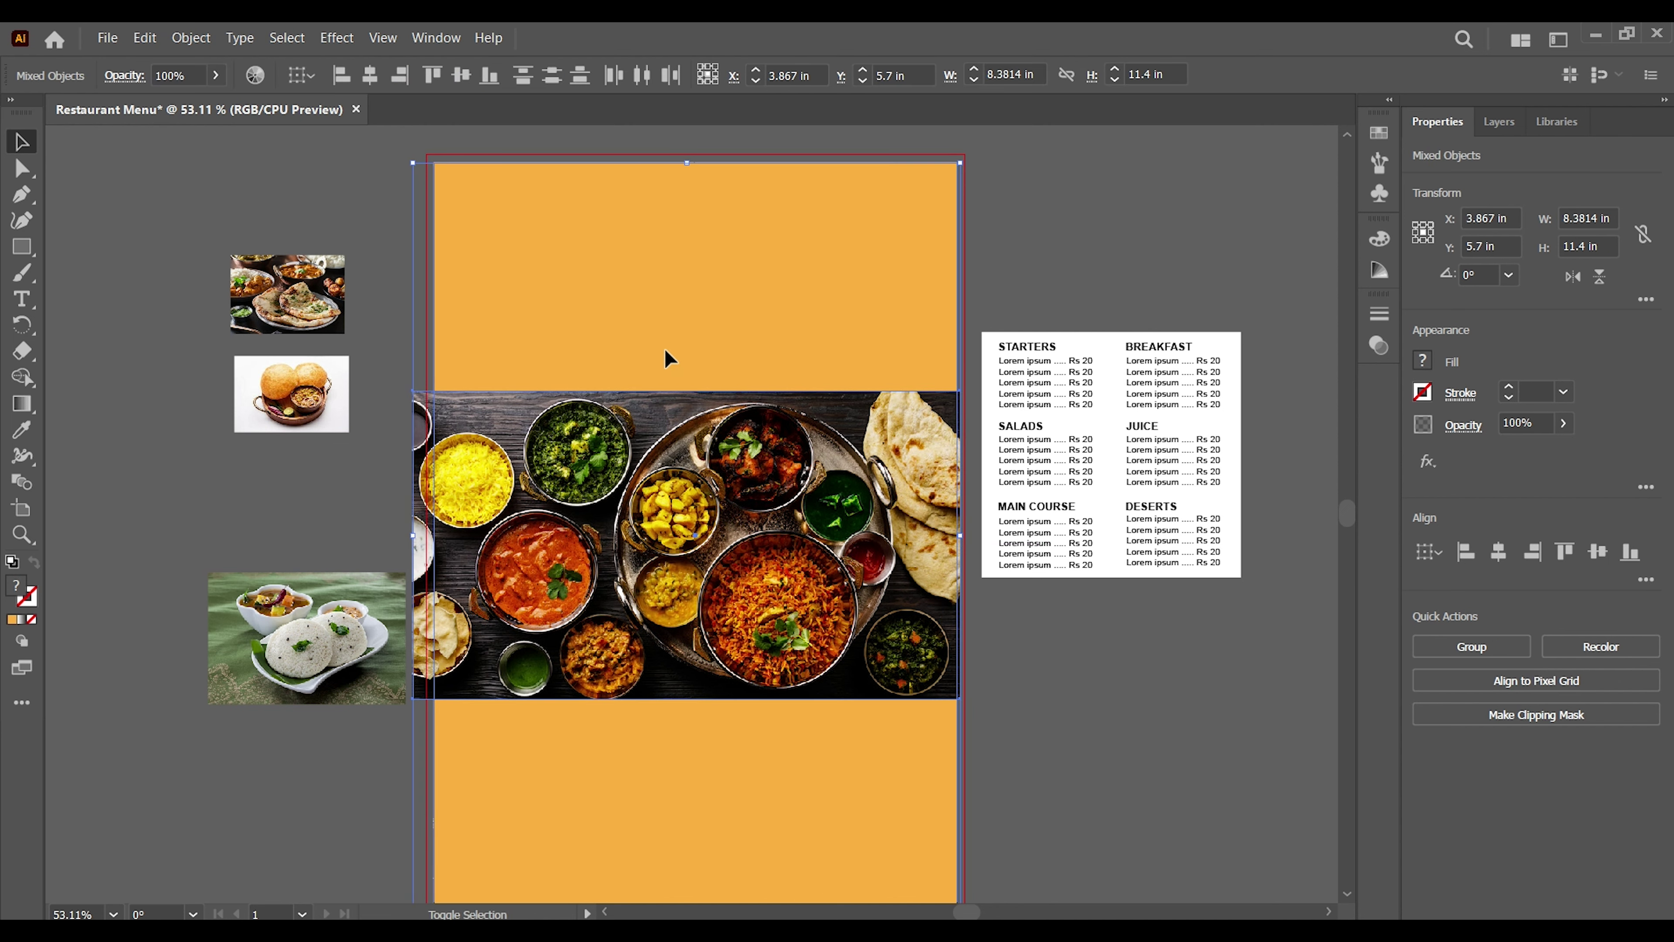
right_click(824, 346)
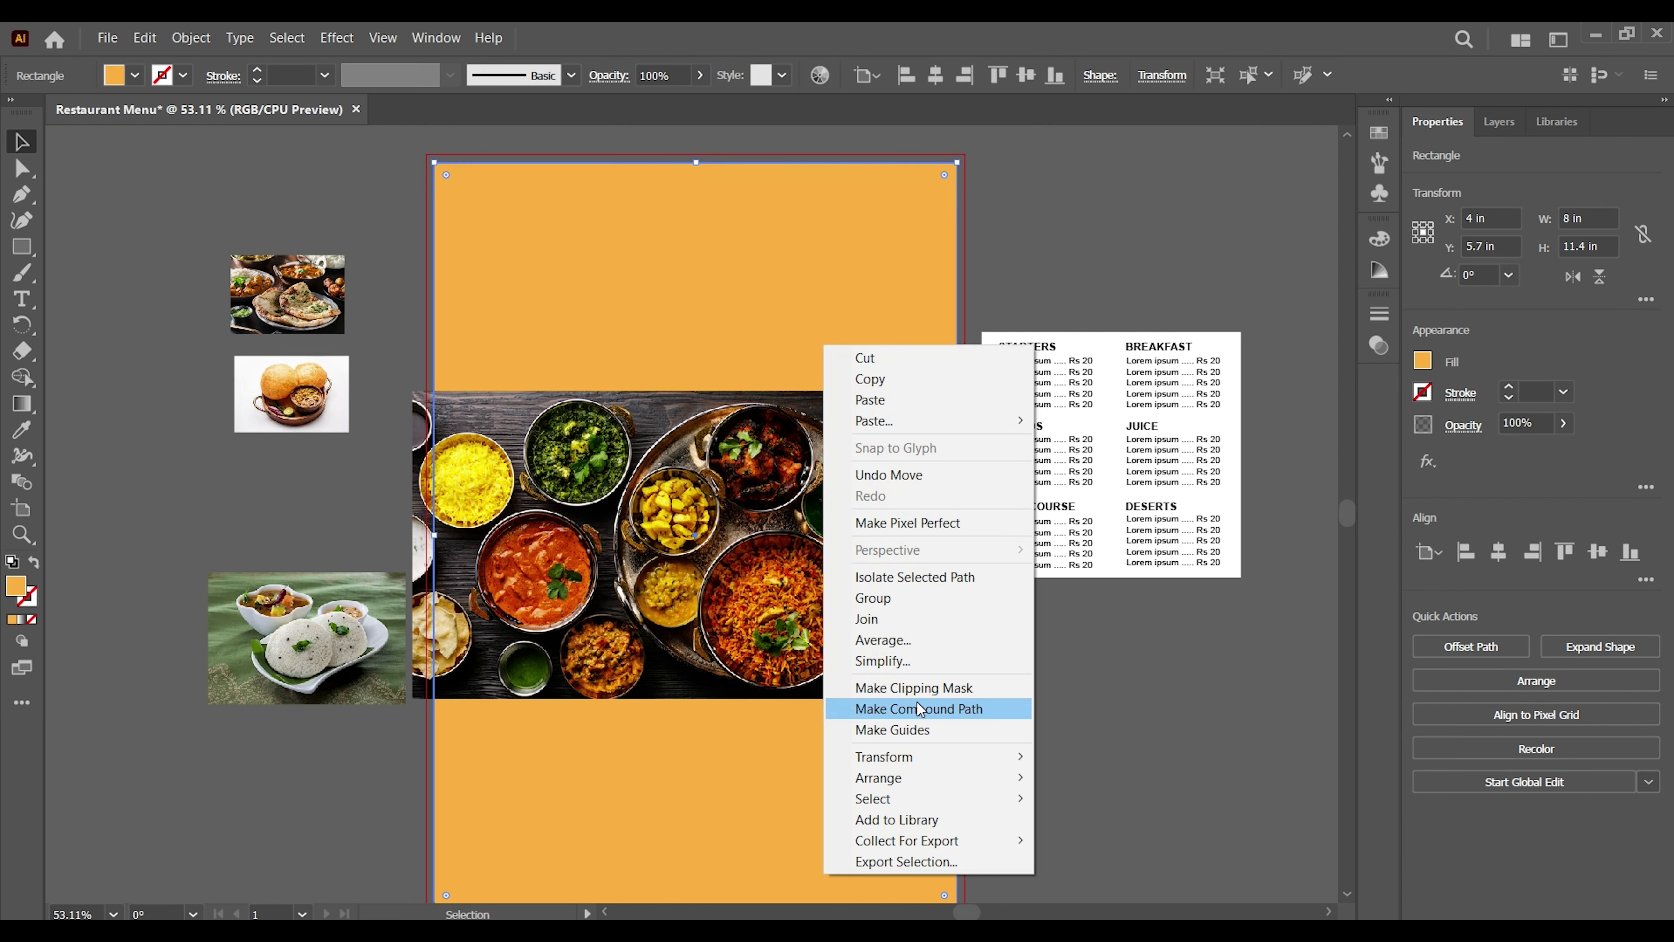
mouse_move(879, 777)
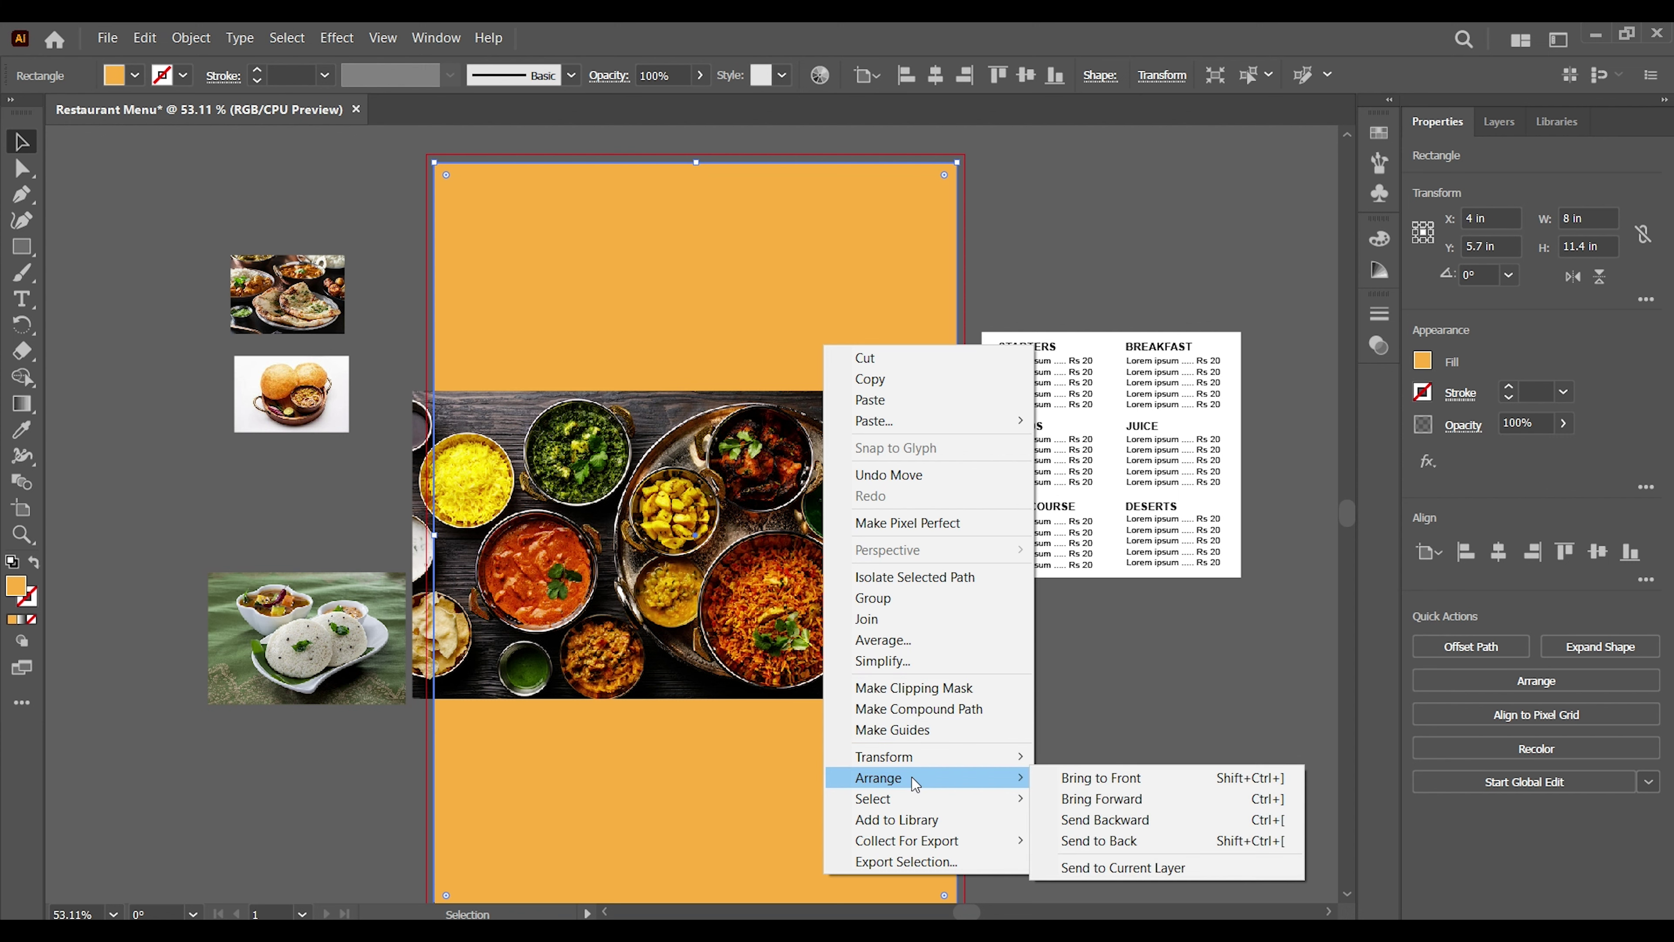
click(1069, 778)
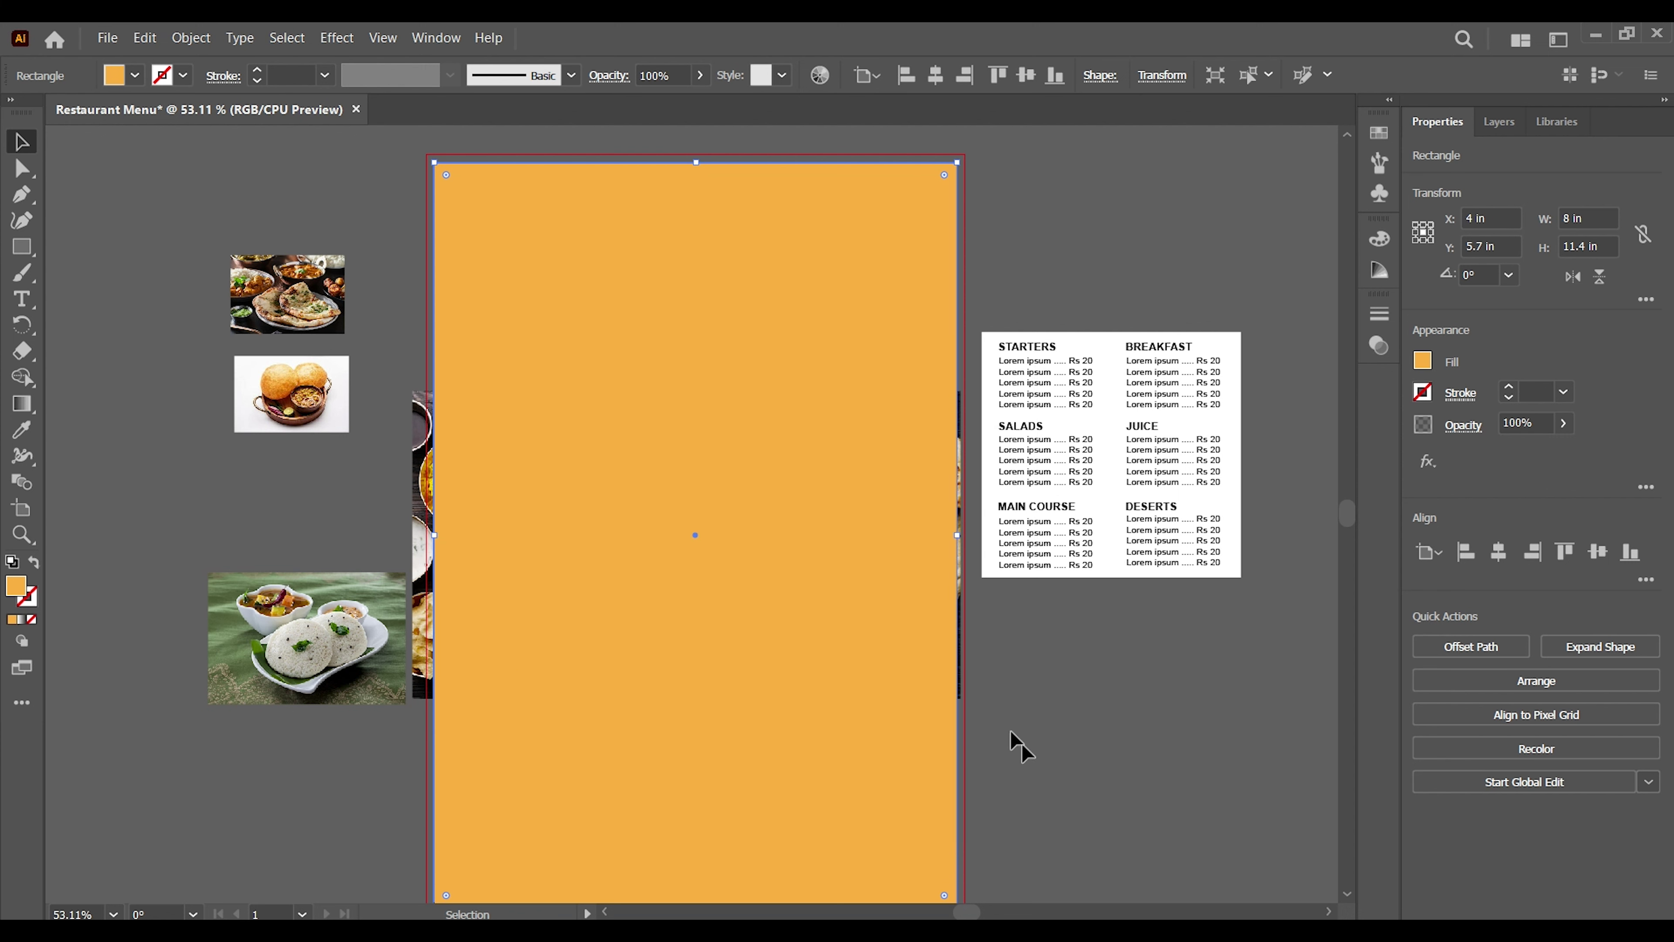
shift+click(420, 469)
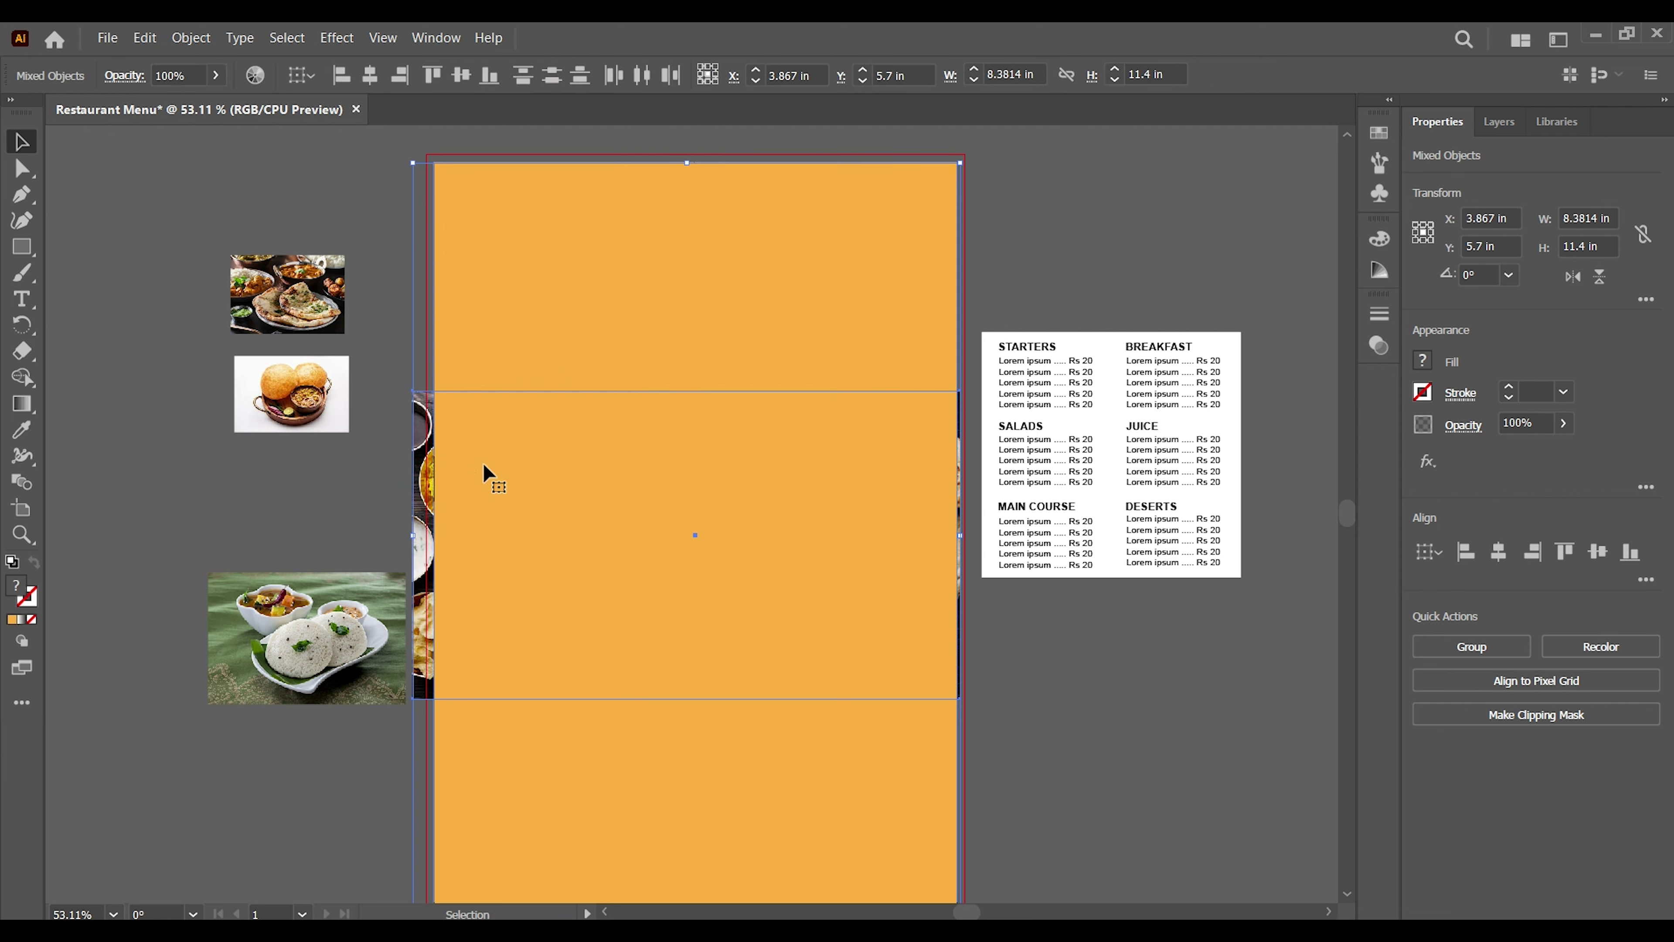
click(1501, 716)
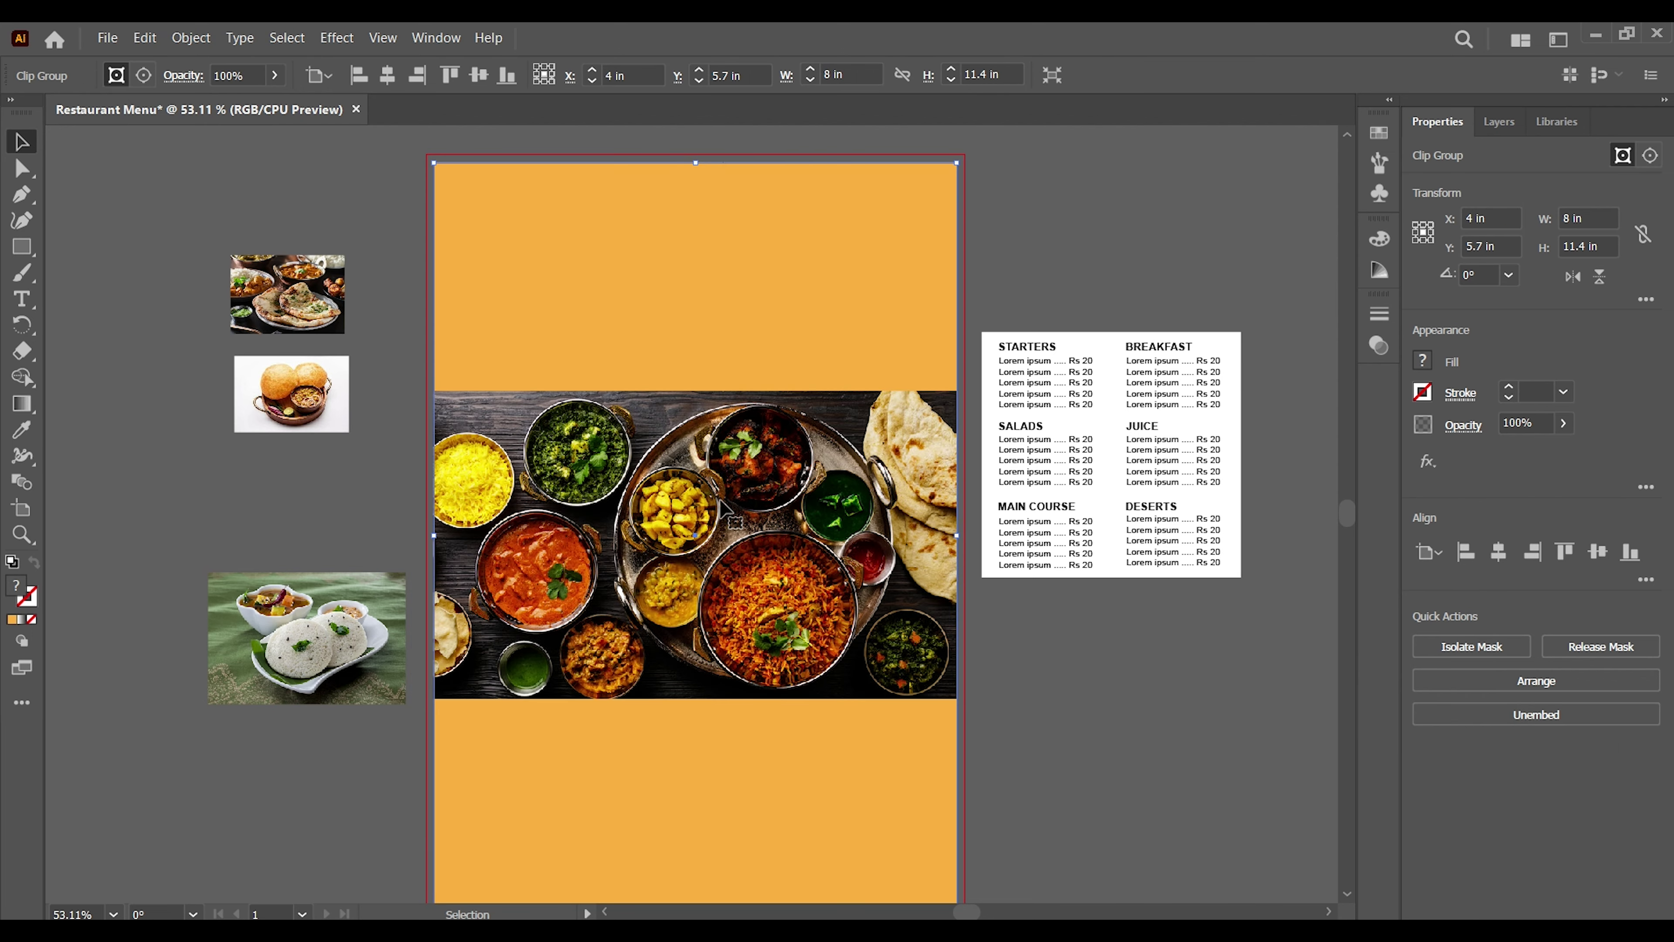
Inside the clip group, scale and reposition the food photo within the page frame.
double_click(606, 492)
click(692, 494)
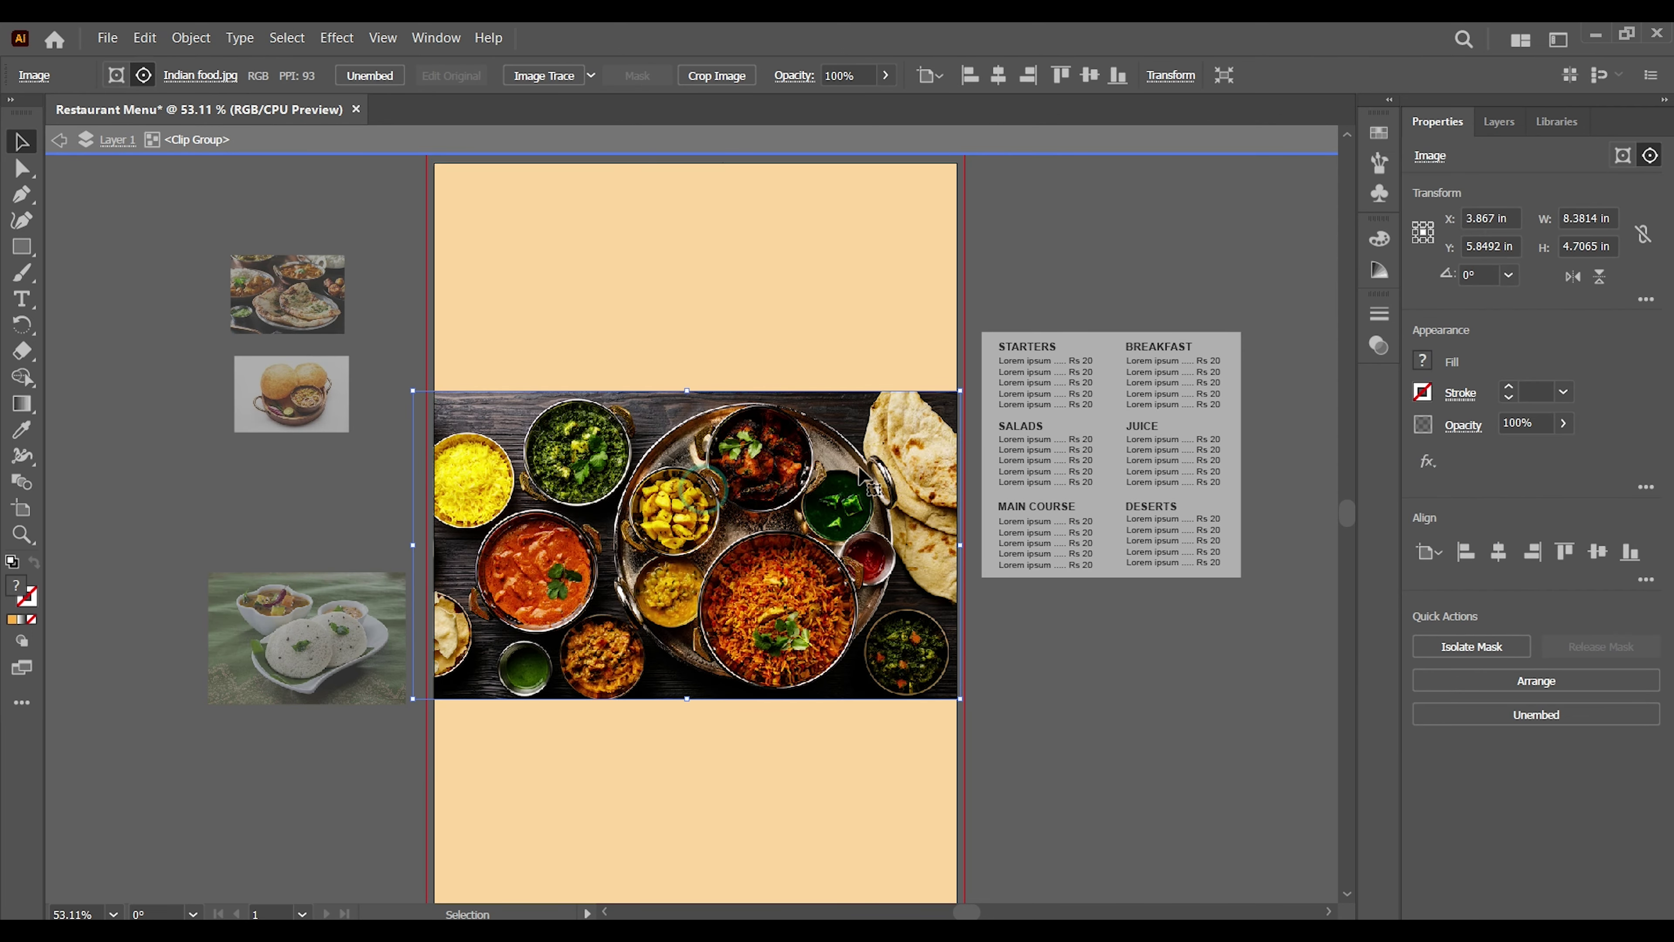
drag(959, 391, 1080, 280)
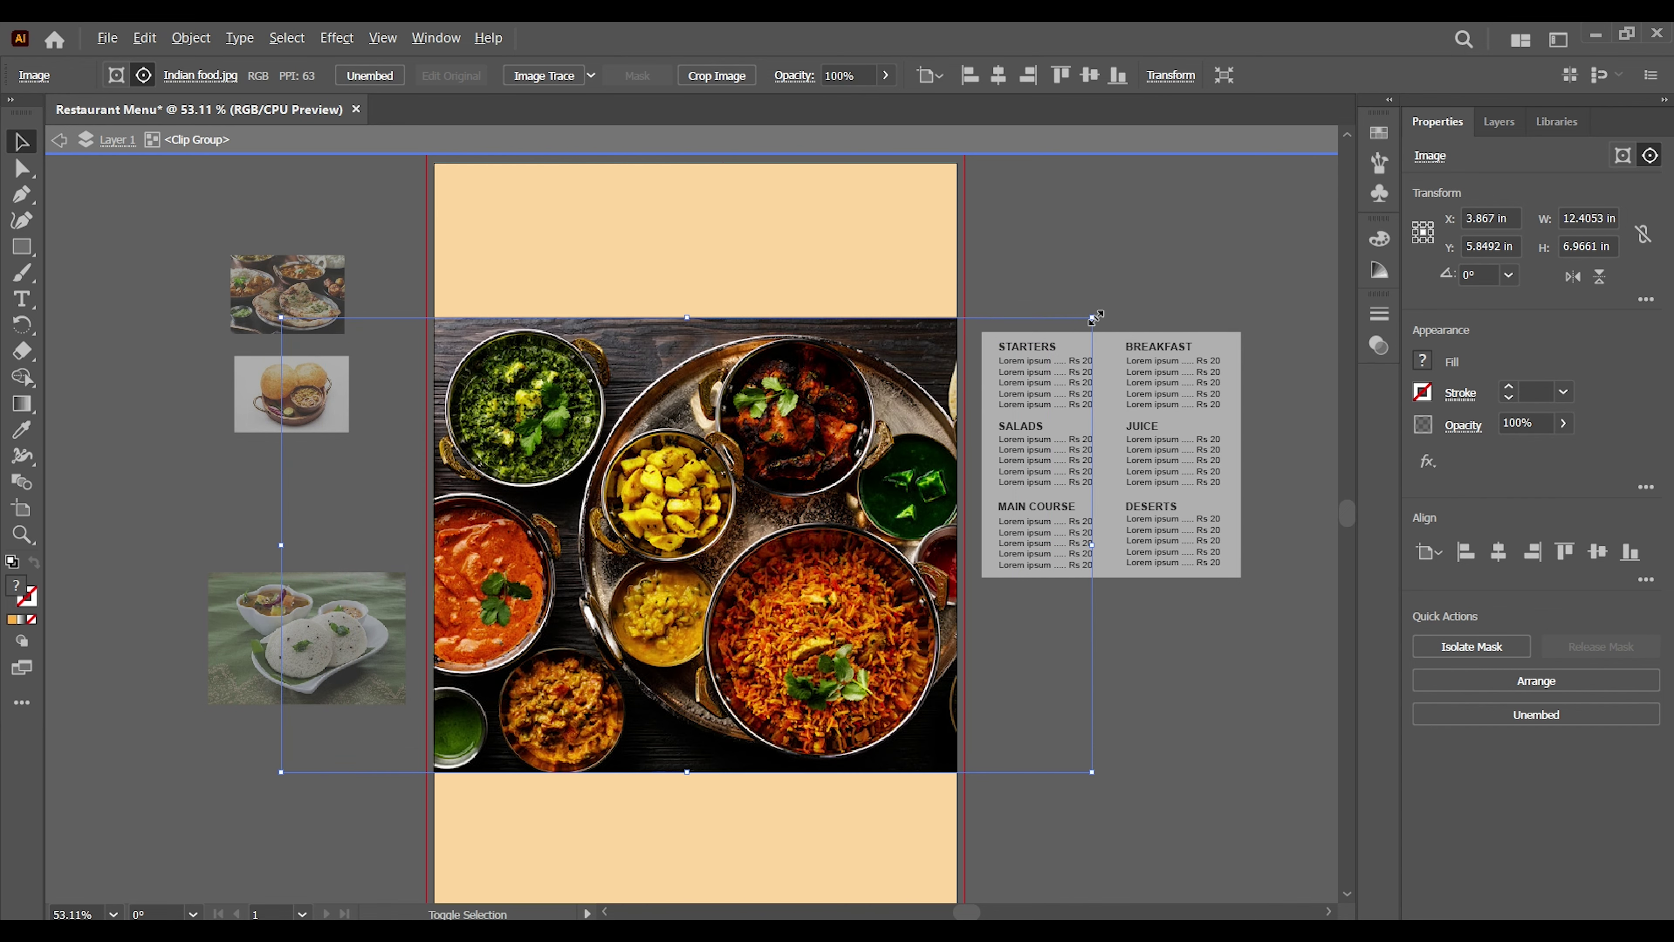
drag(1092, 317, 1226, 242)
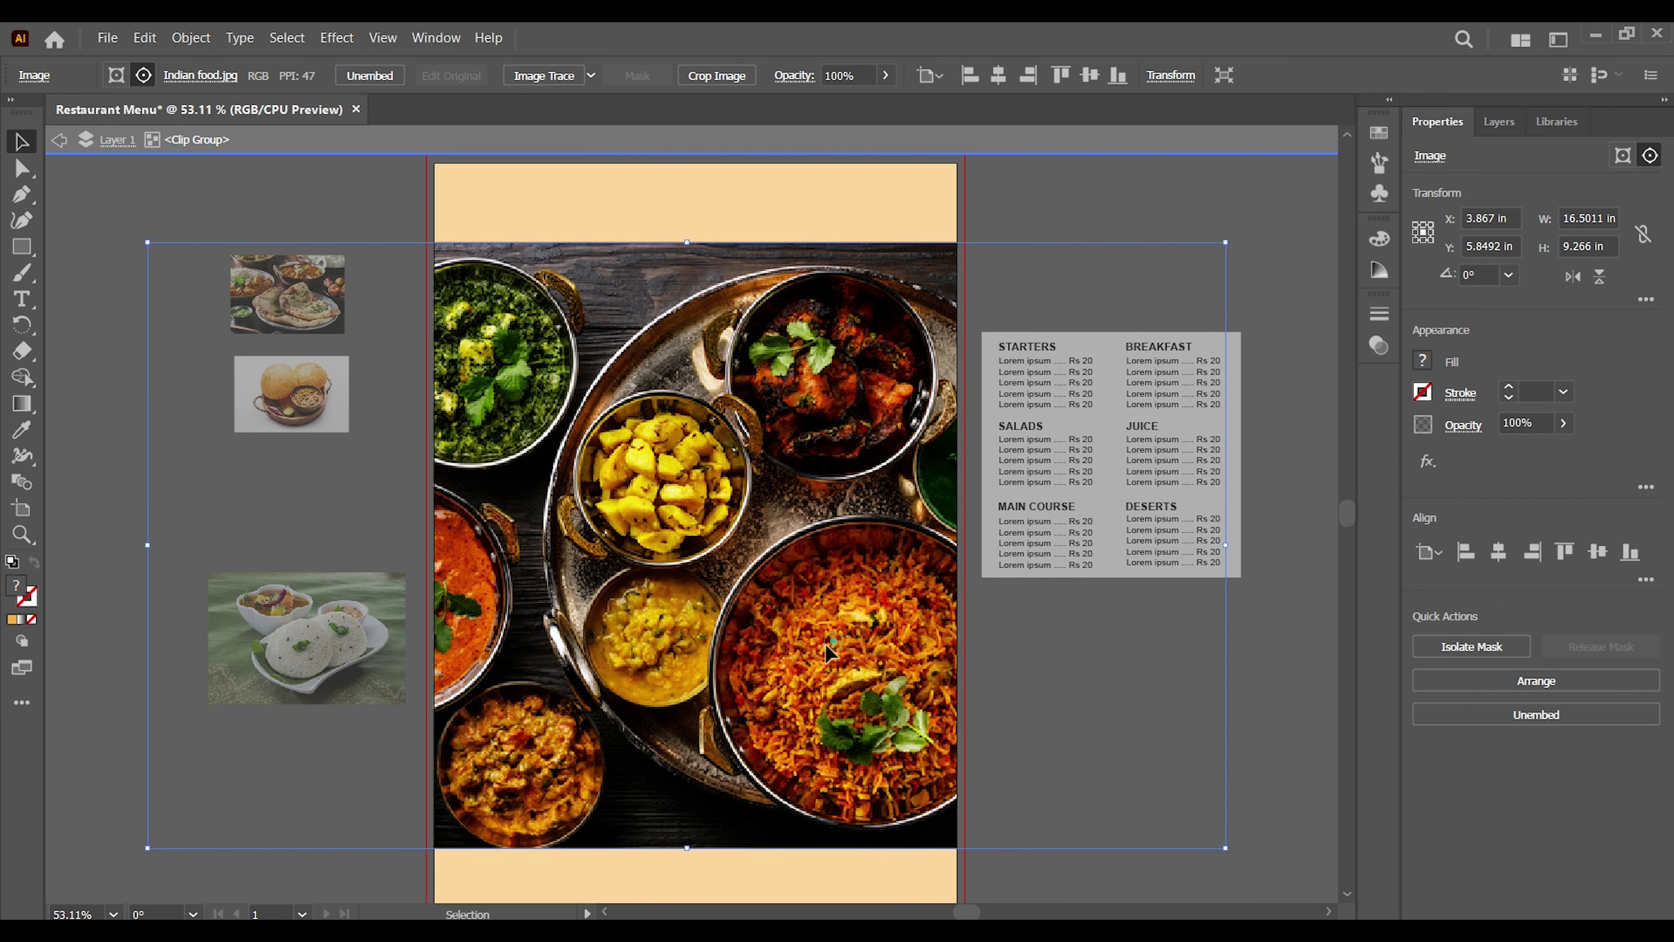
drag(829, 652, 799, 691)
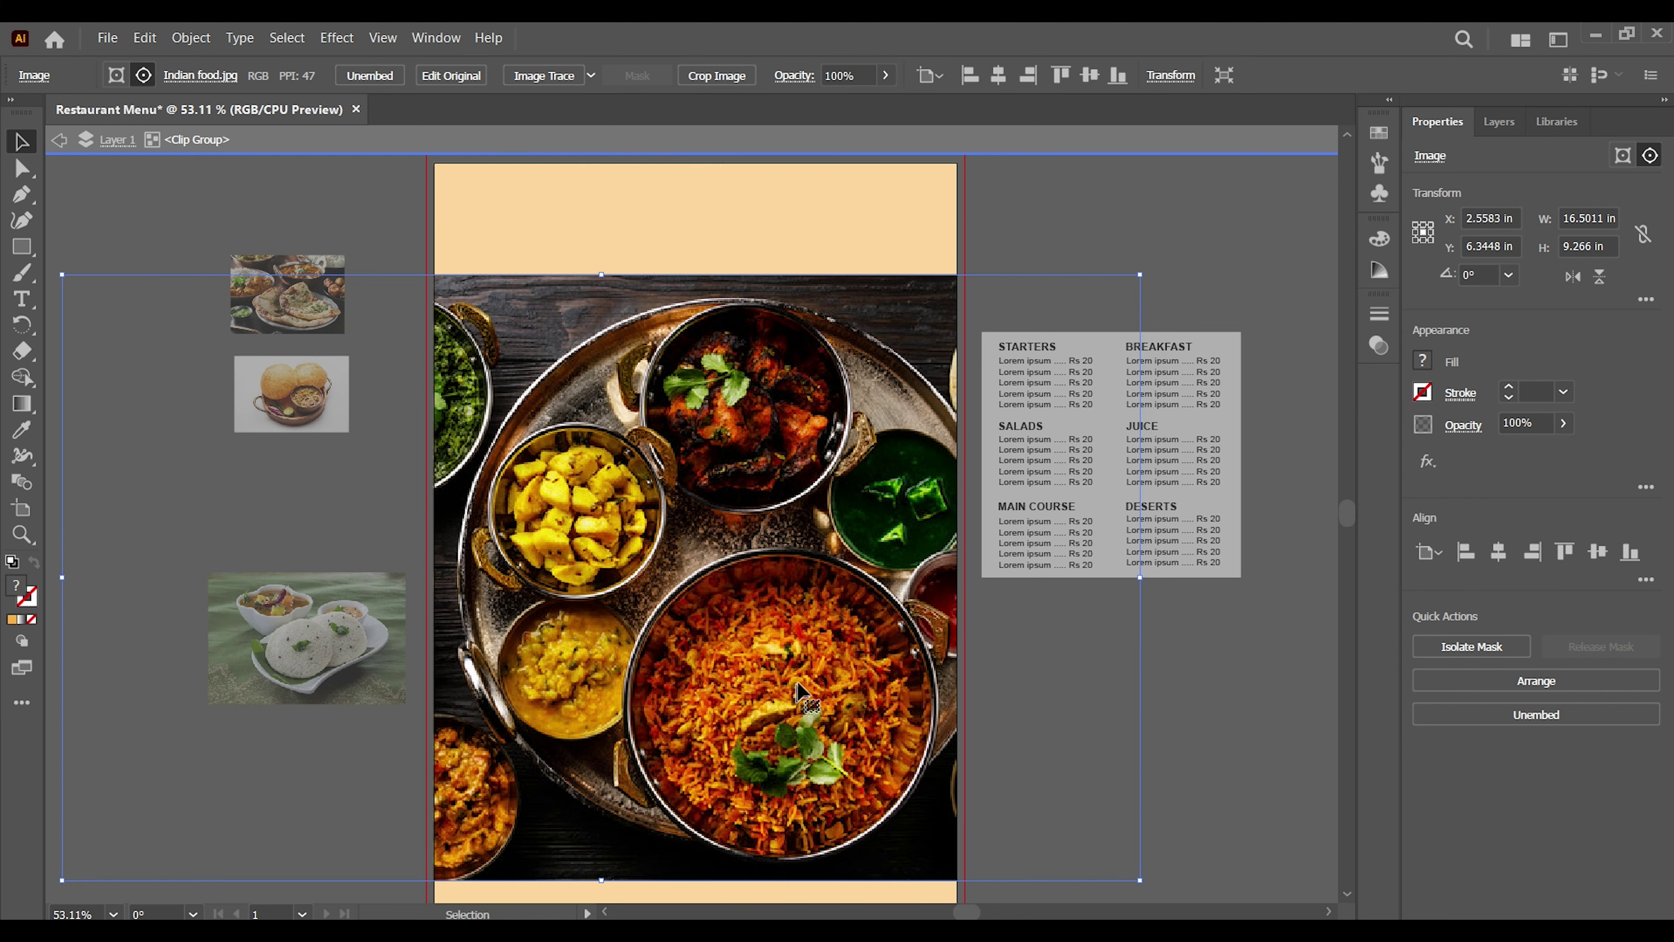
drag(837, 671, 835, 638)
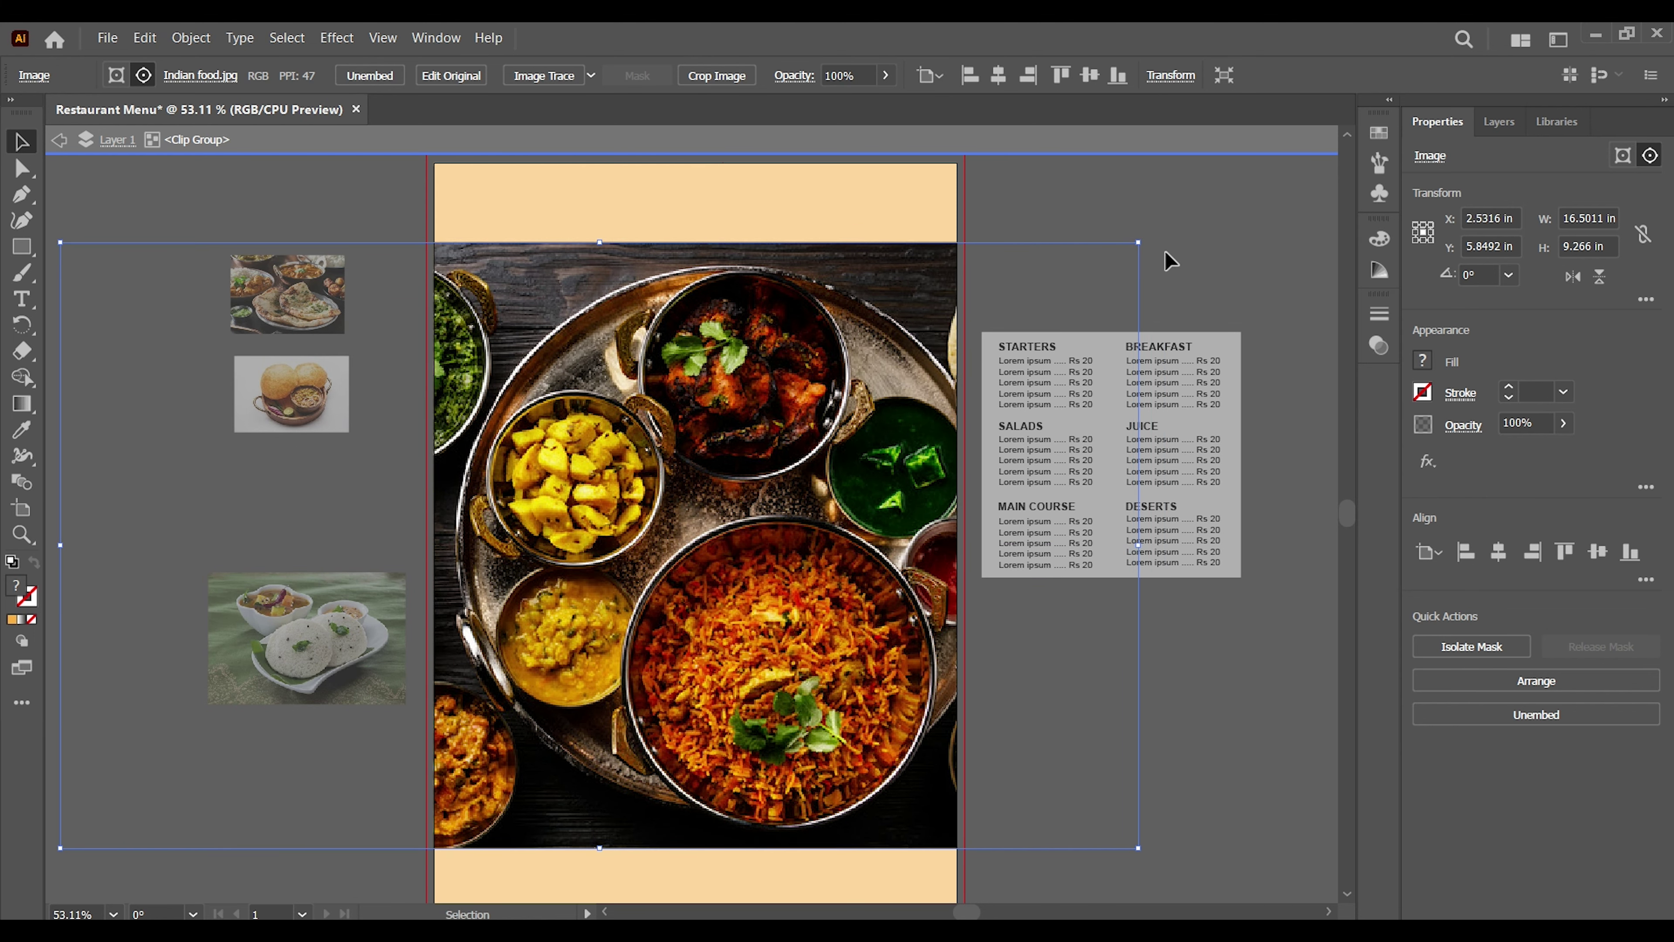
drag(1138, 242, 1084, 273)
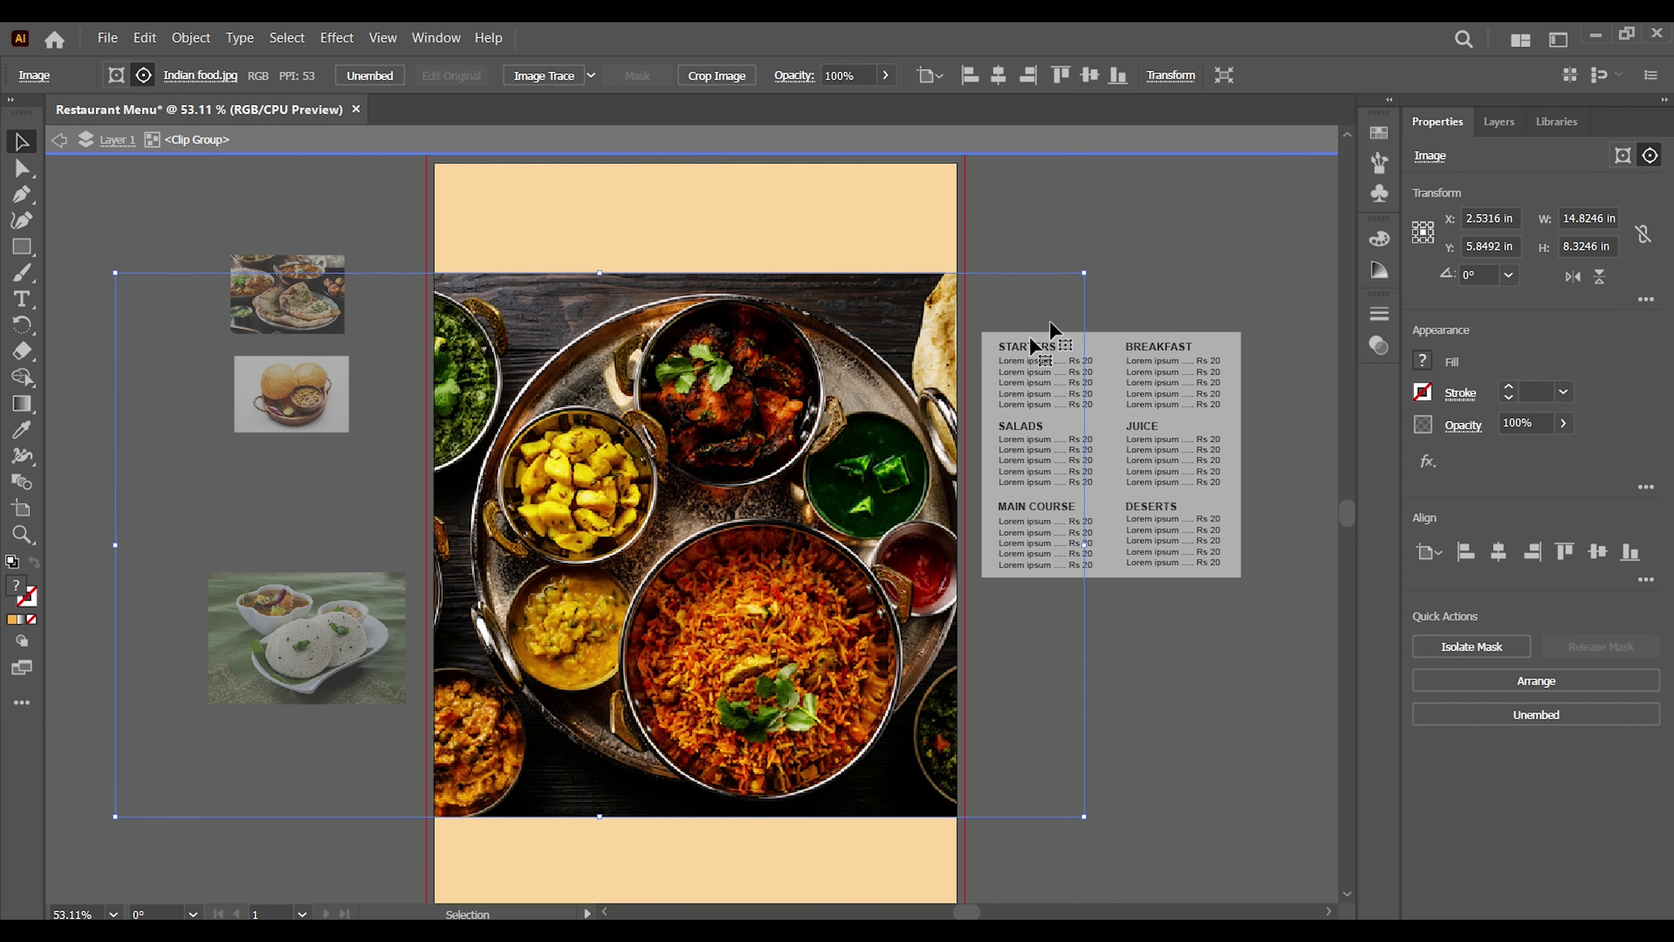
drag(834, 594, 813, 599)
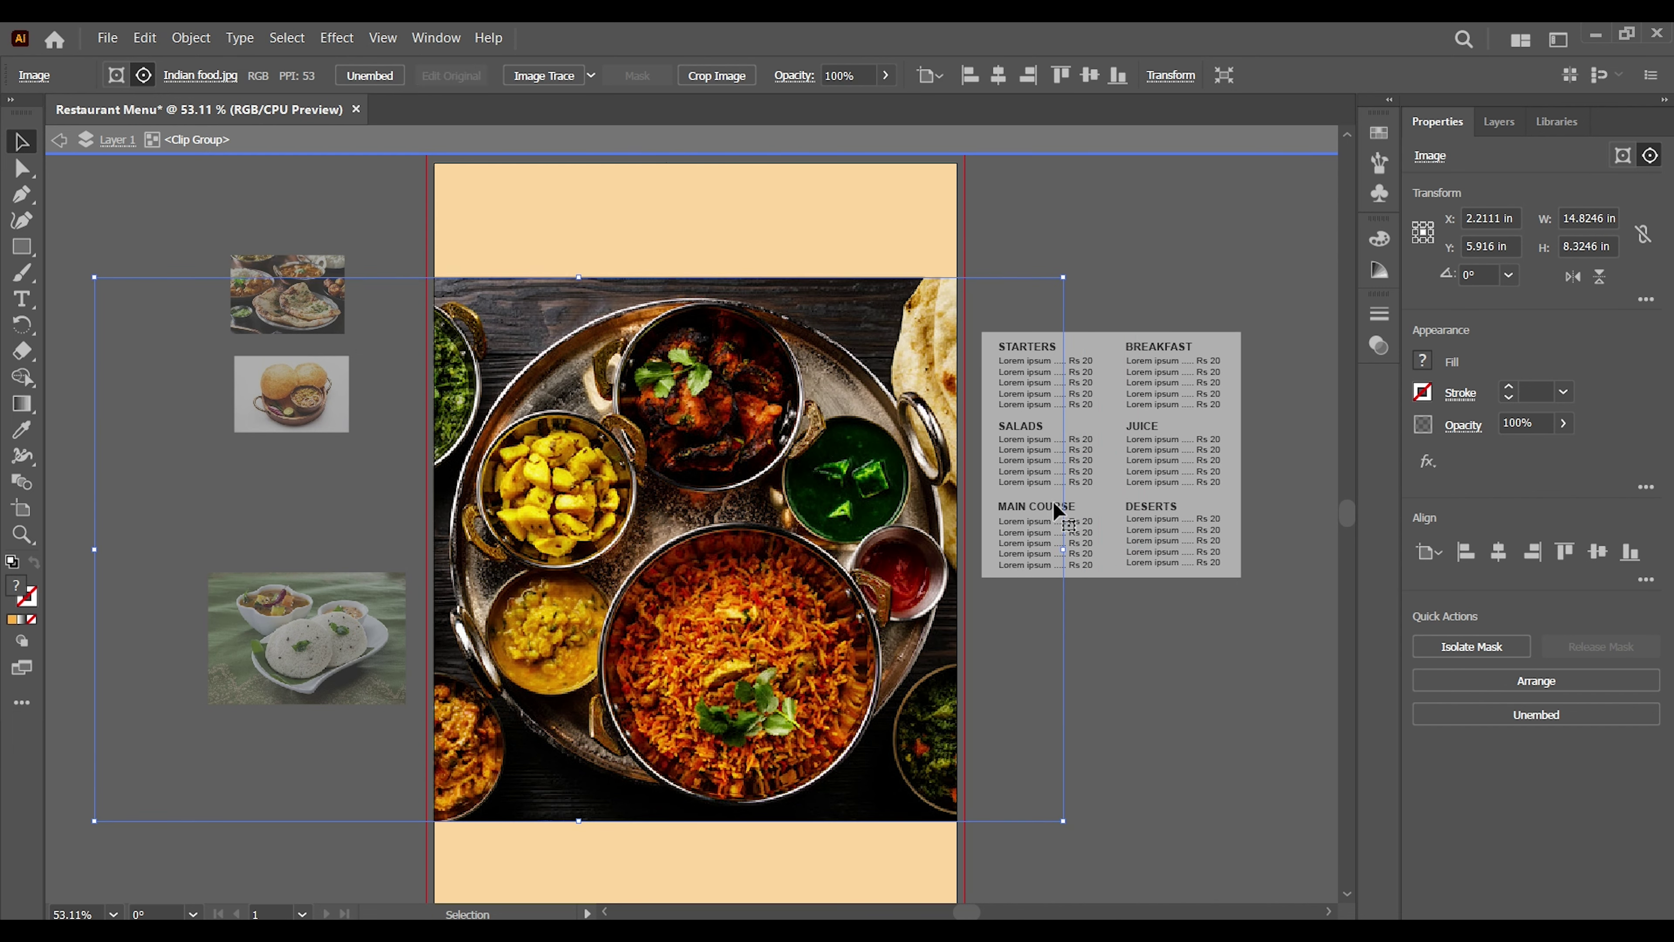
Set the food photo's opacity to 36% and exit the clip group.
click(1564, 423)
drag(1560, 451, 1511, 458)
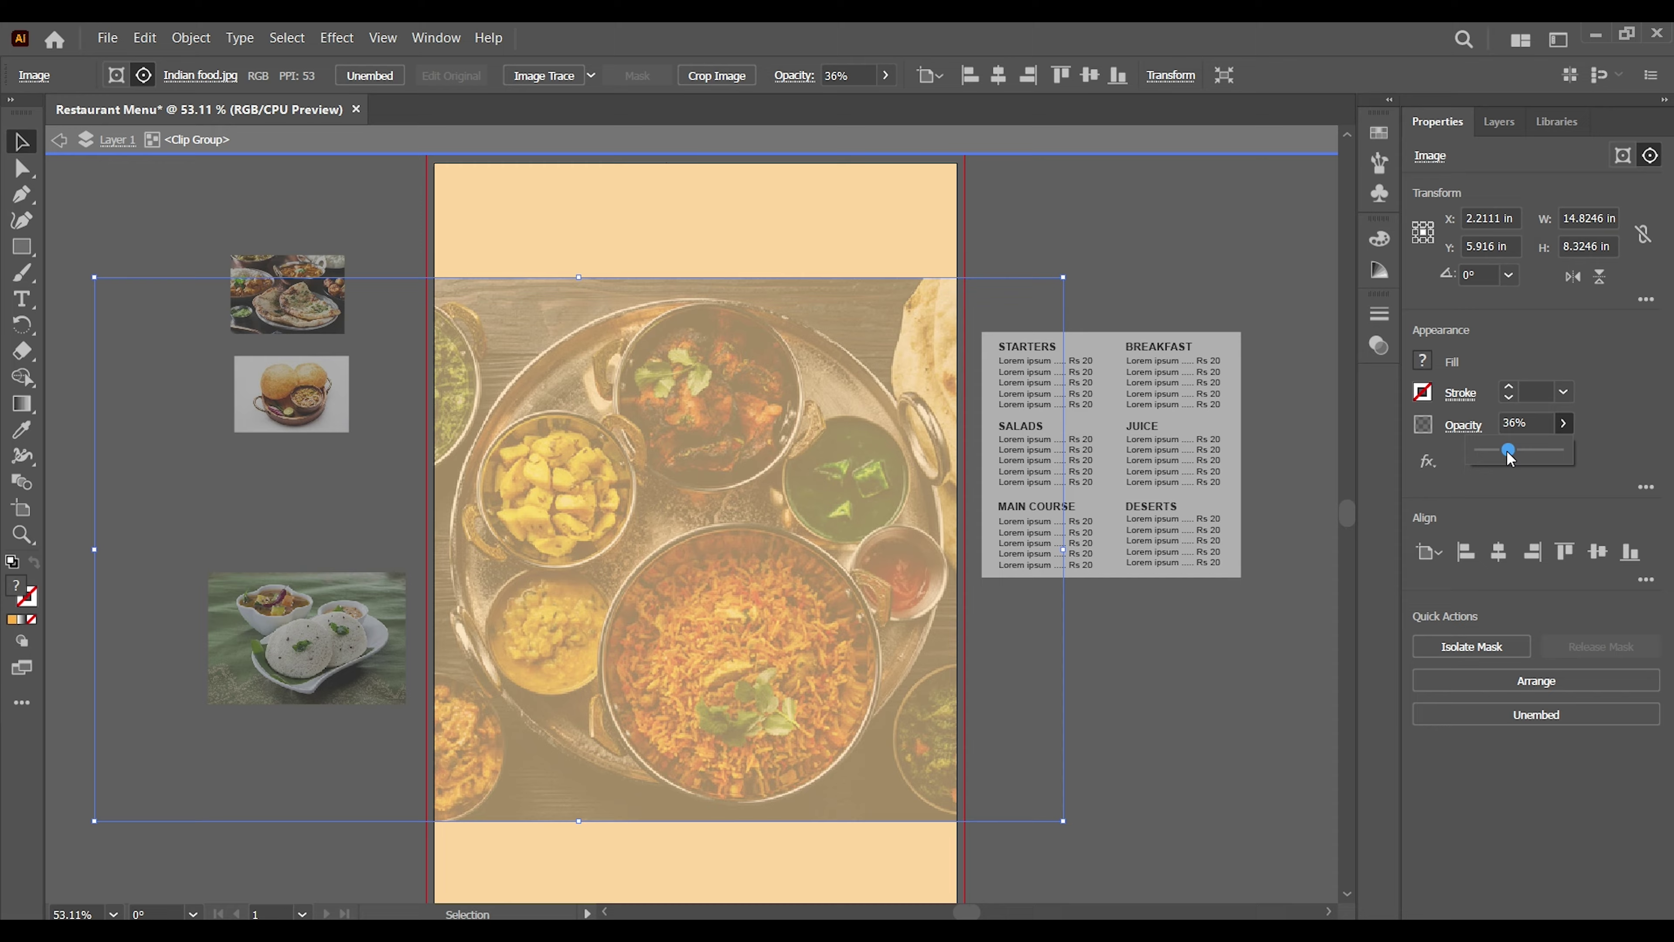
click(60, 146)
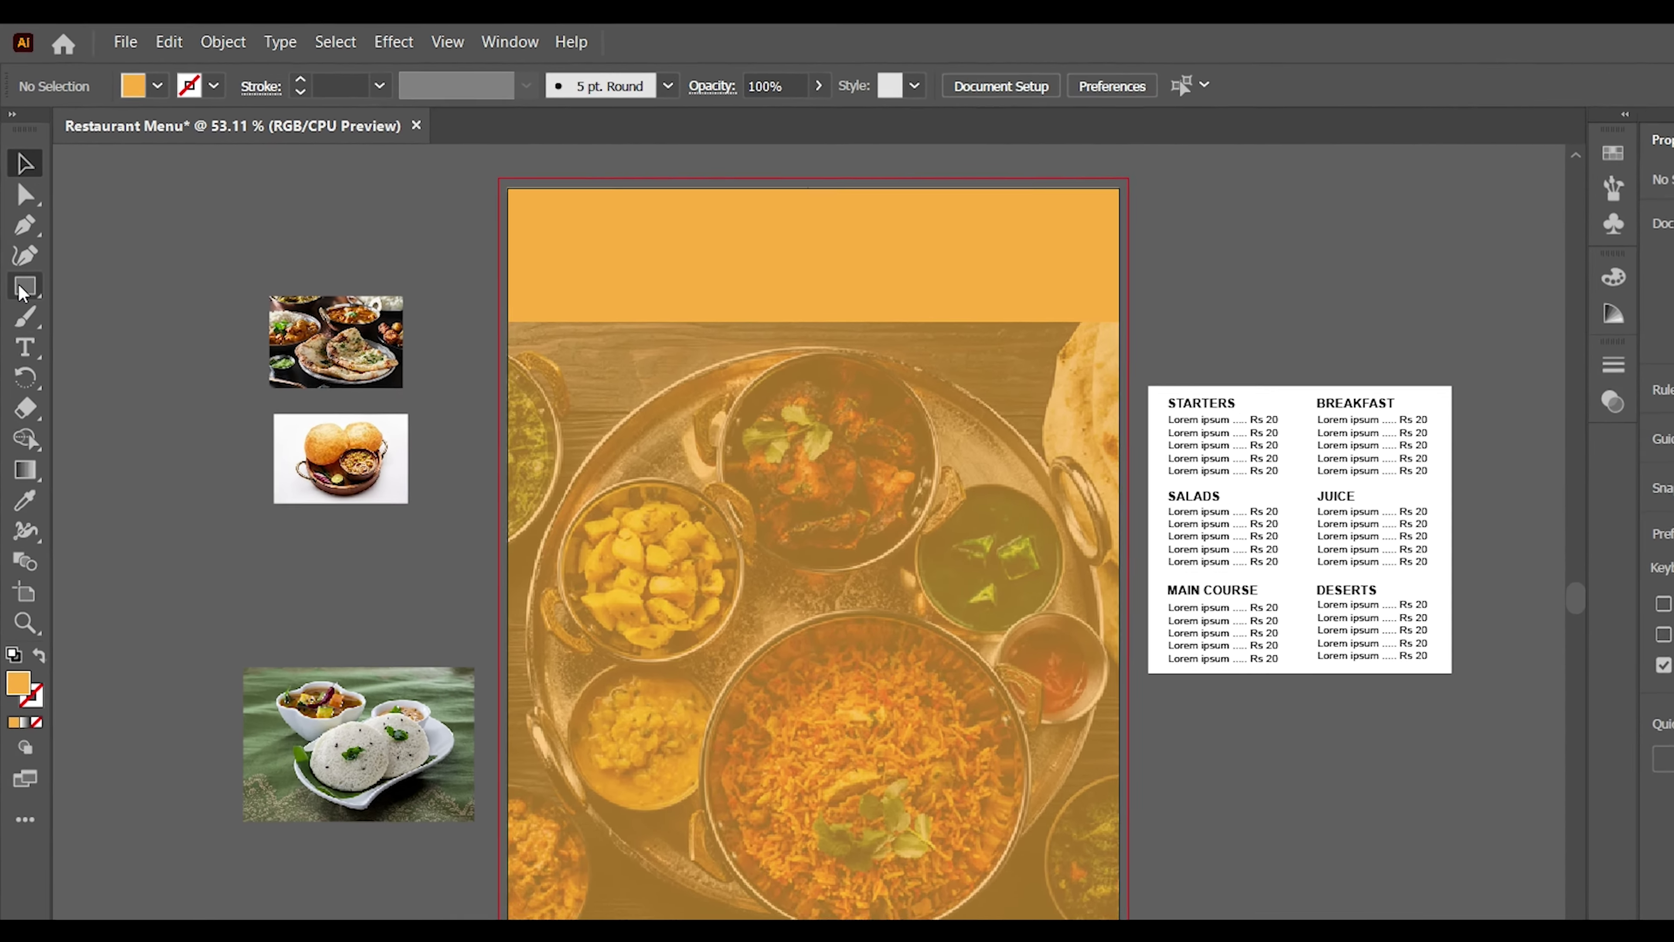
Draw a 4.66 in orange circle over the faded photo and centre it horizontally on the page.
click(21, 248)
drag(537, 356, 841, 661)
key(v)
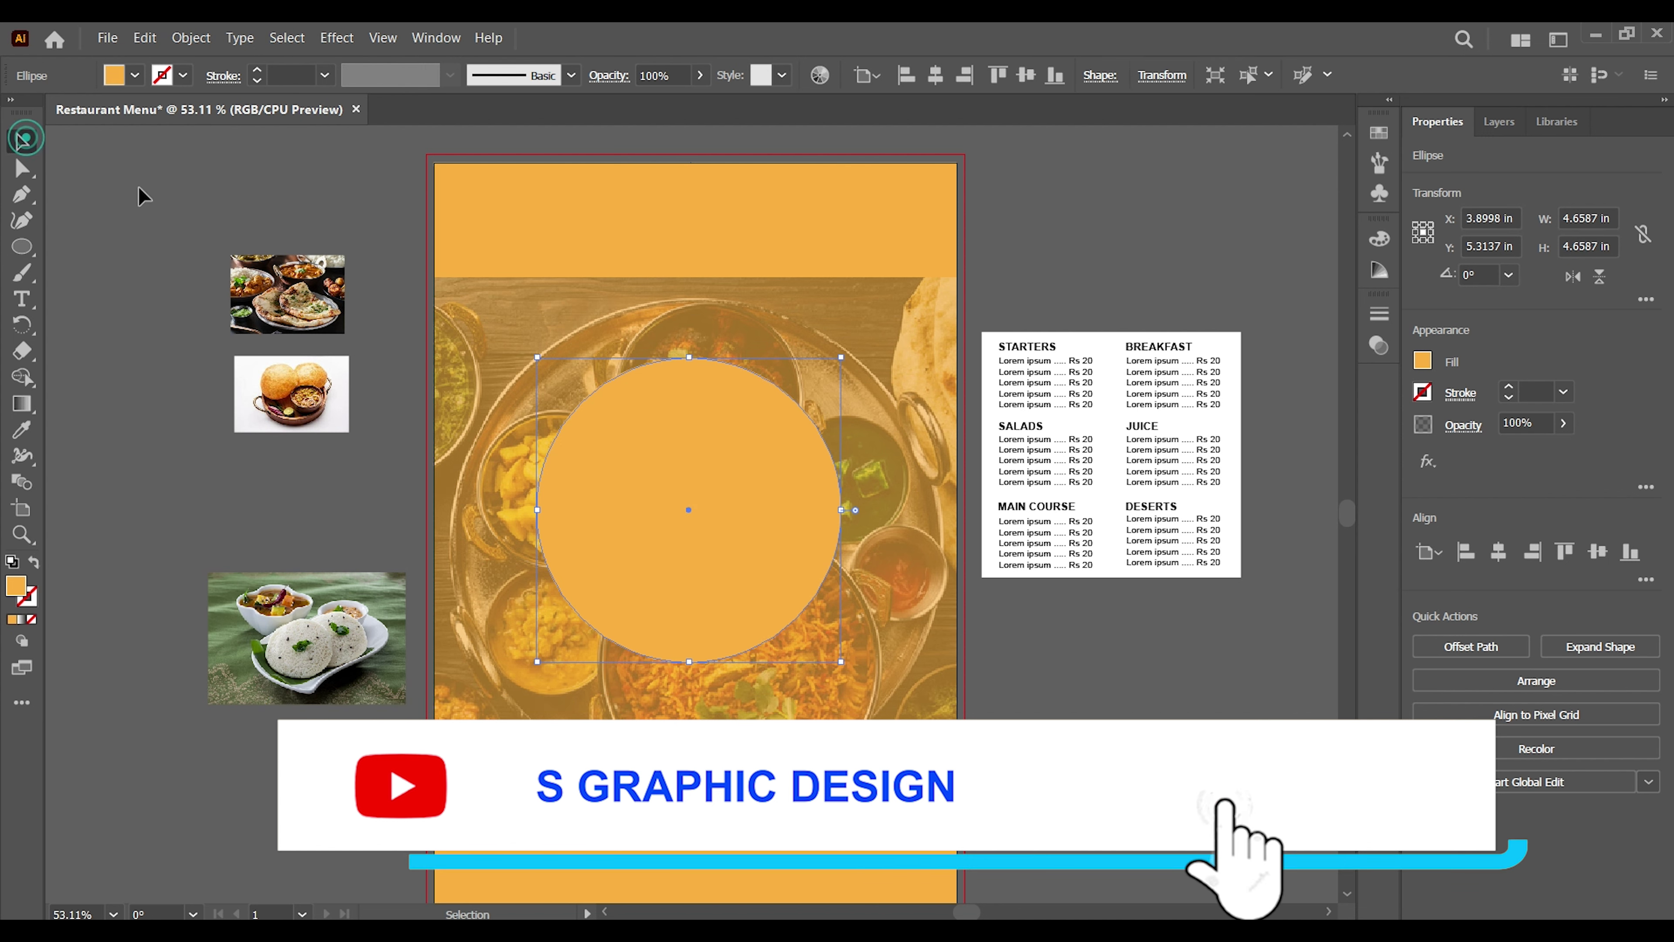
drag(736, 484, 743, 519)
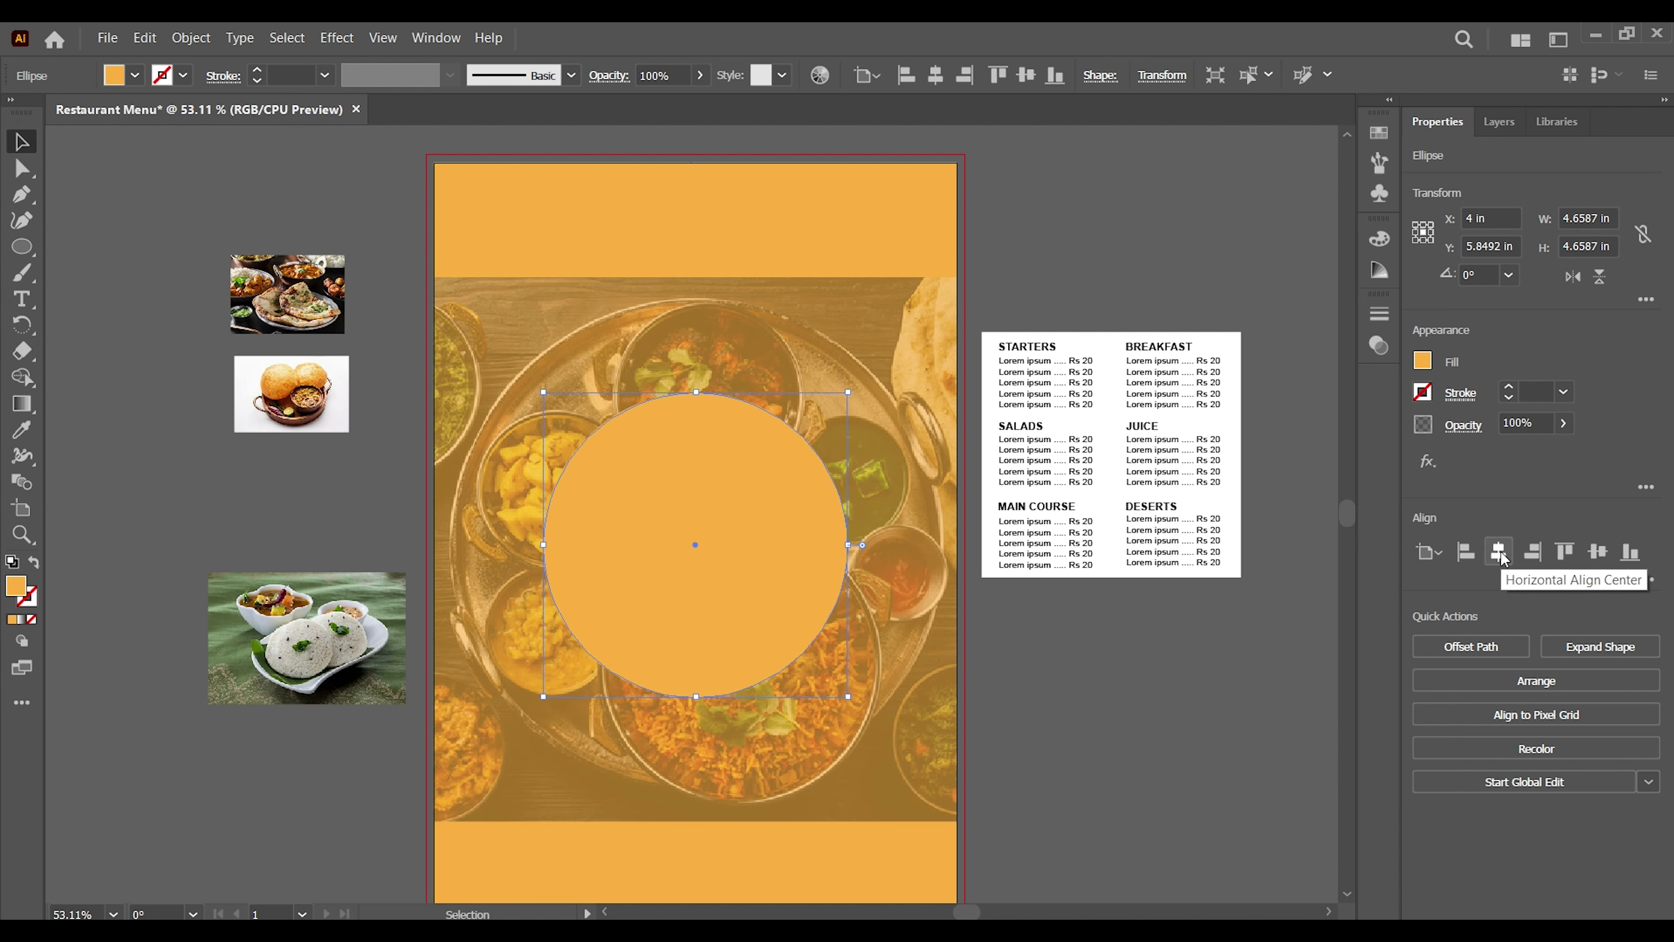
click(1598, 553)
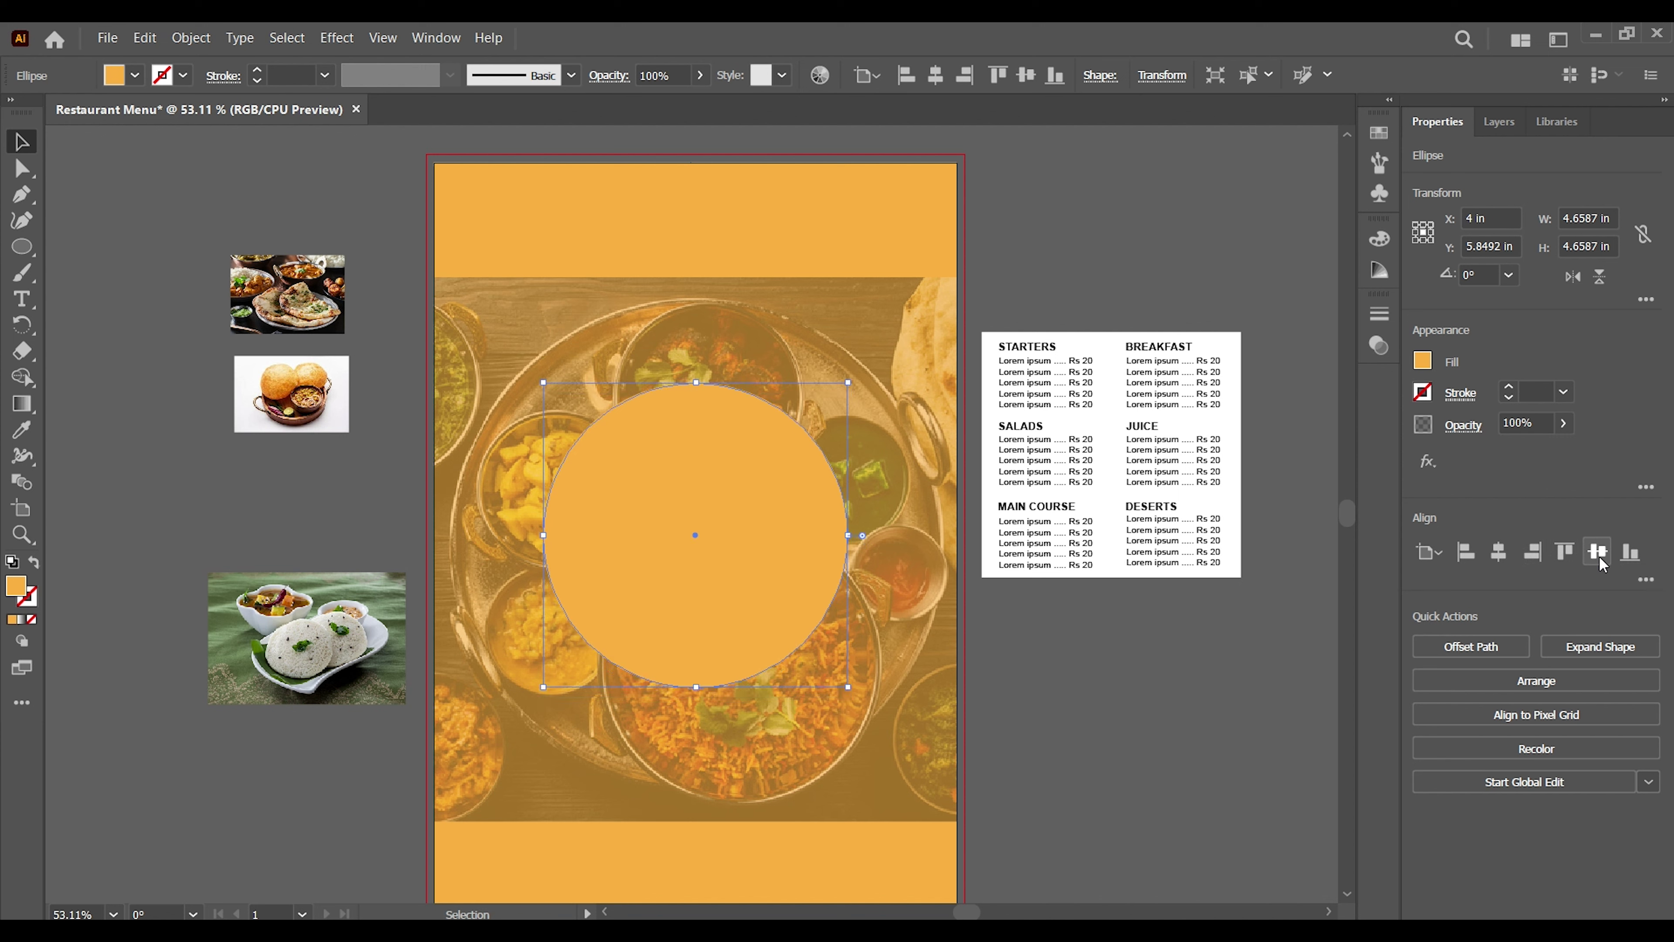
Make a stroke-only copy of the circle with a dashed cyan outline.
click(1038, 719)
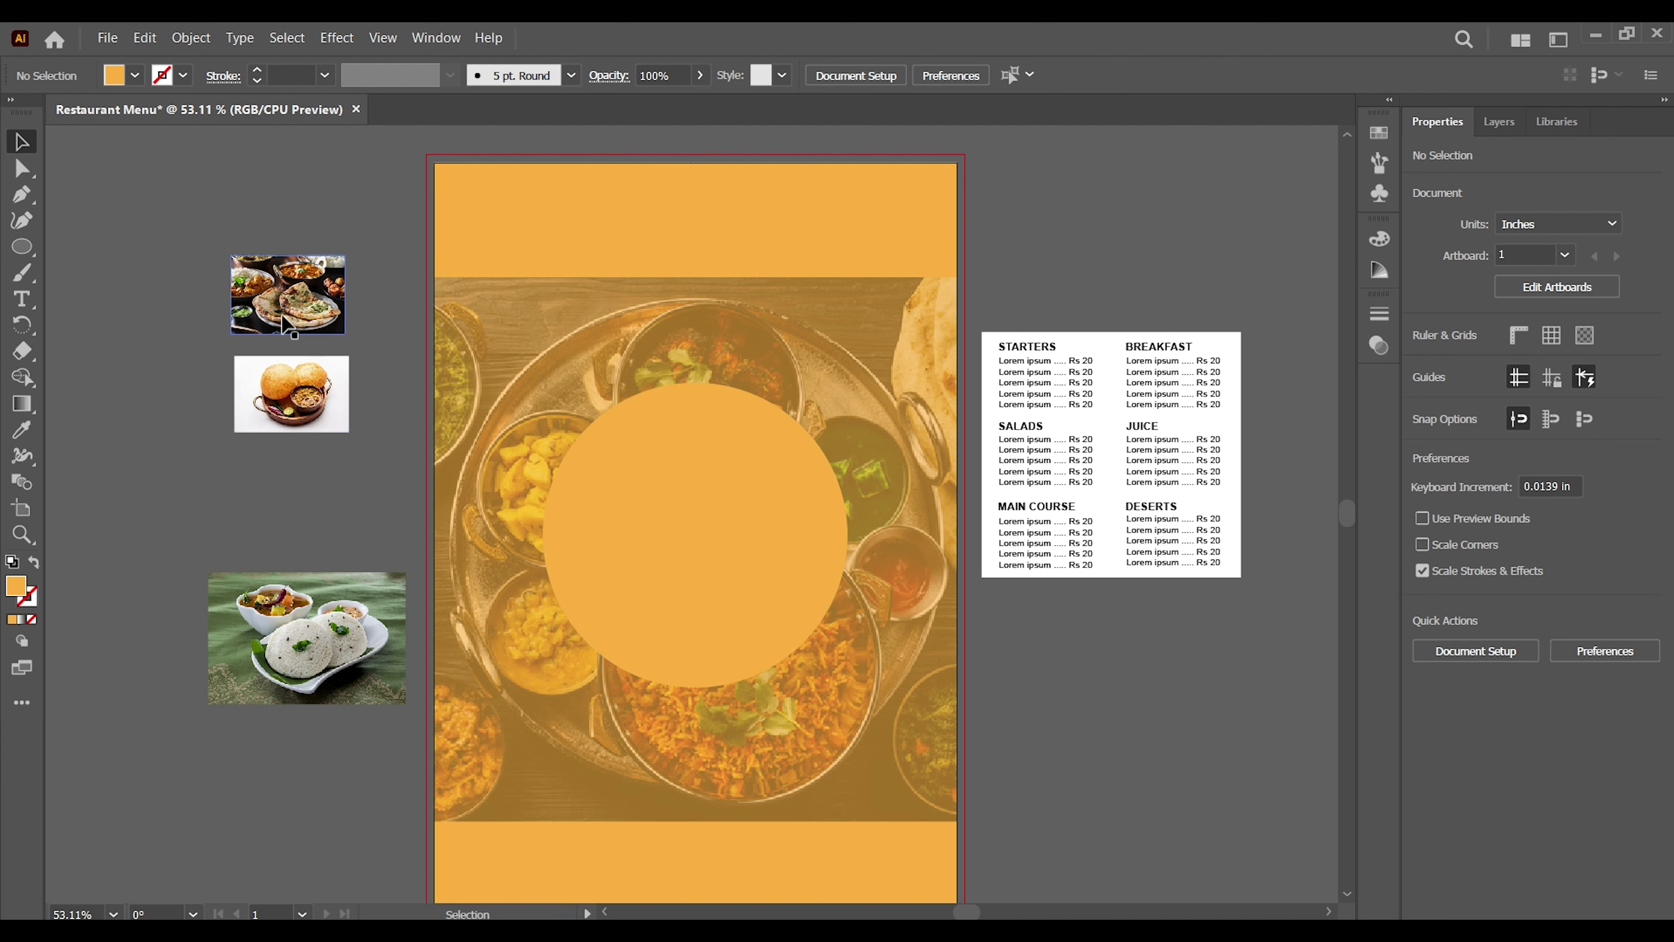
click(651, 495)
click(257, 70)
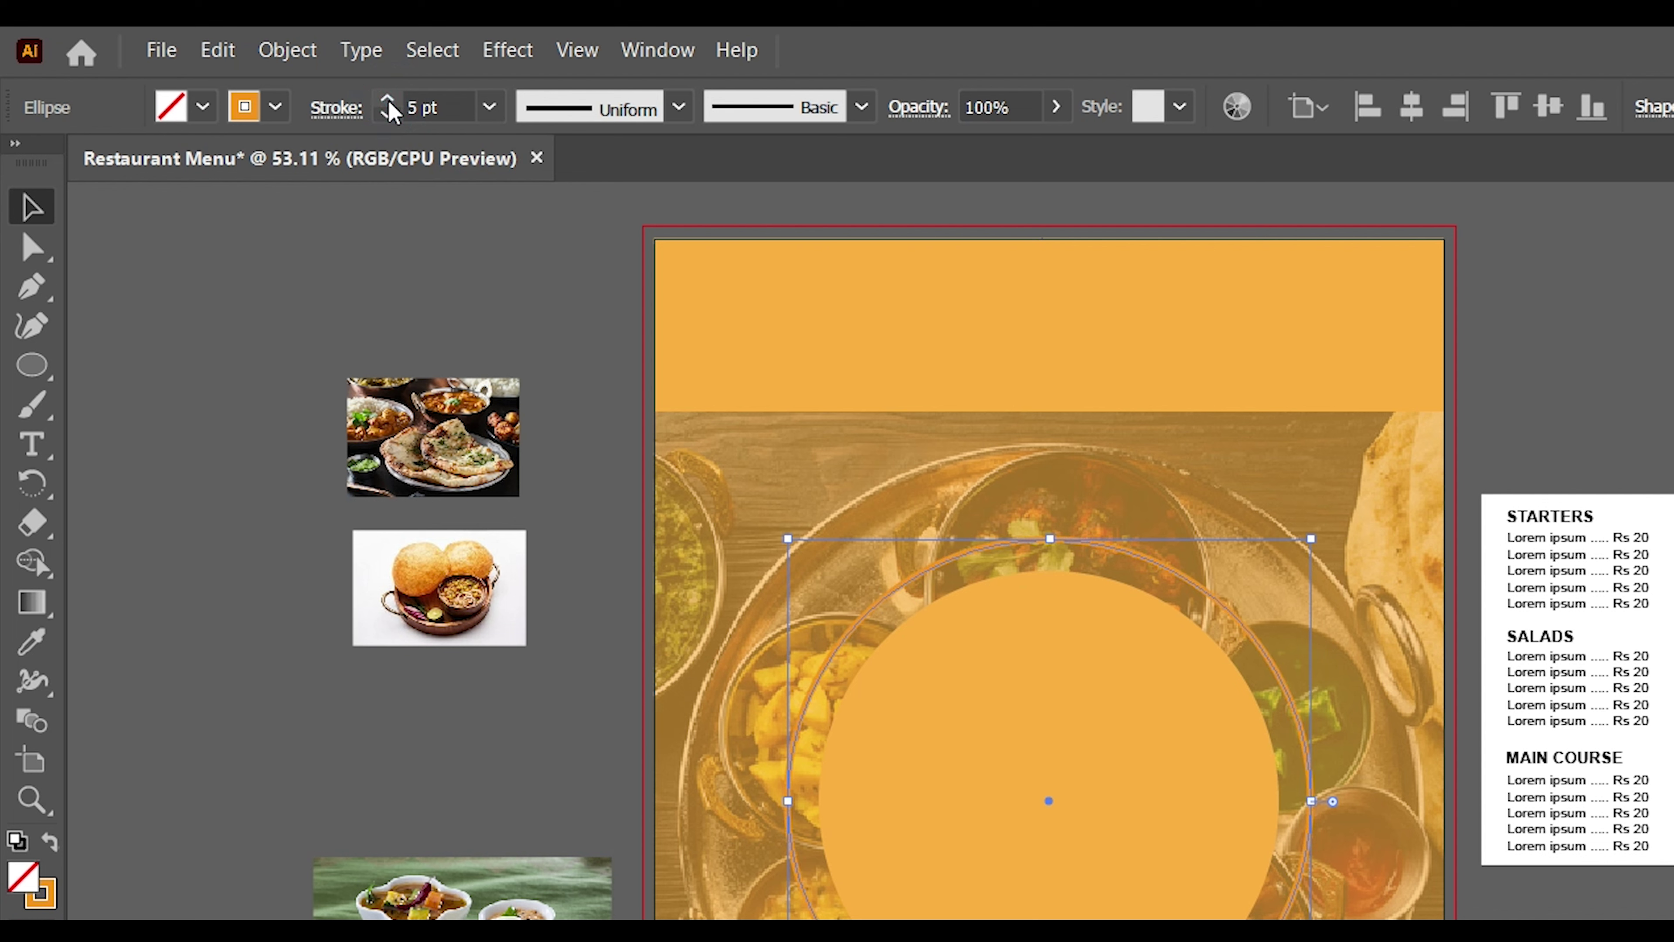
click(339, 108)
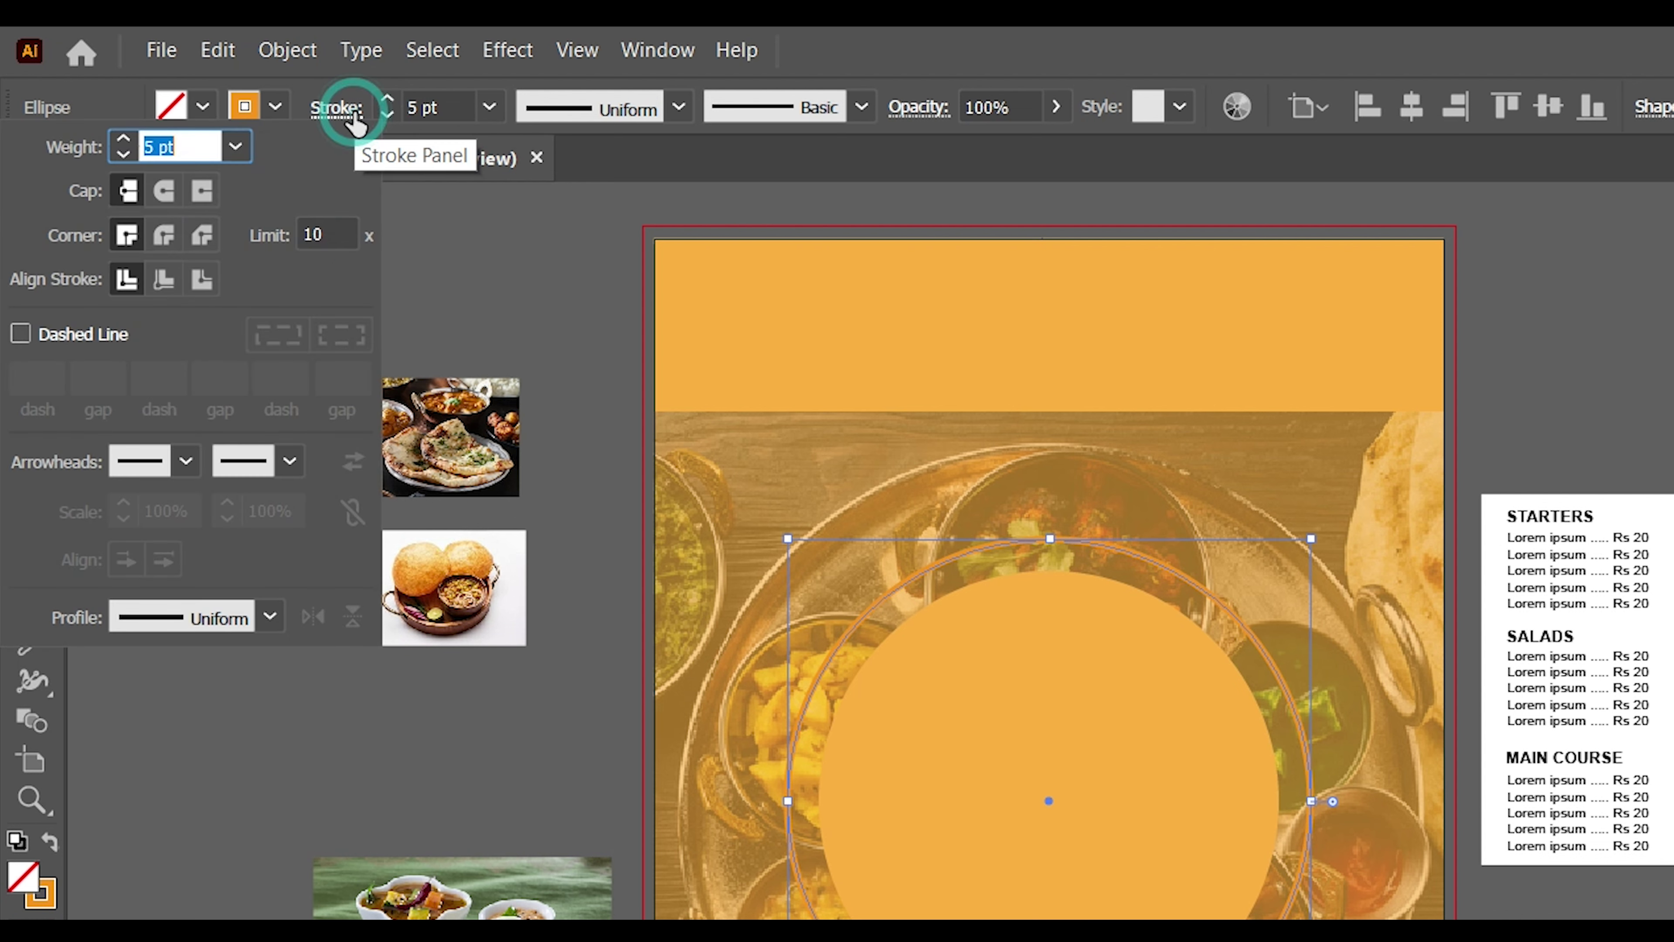
click(59, 338)
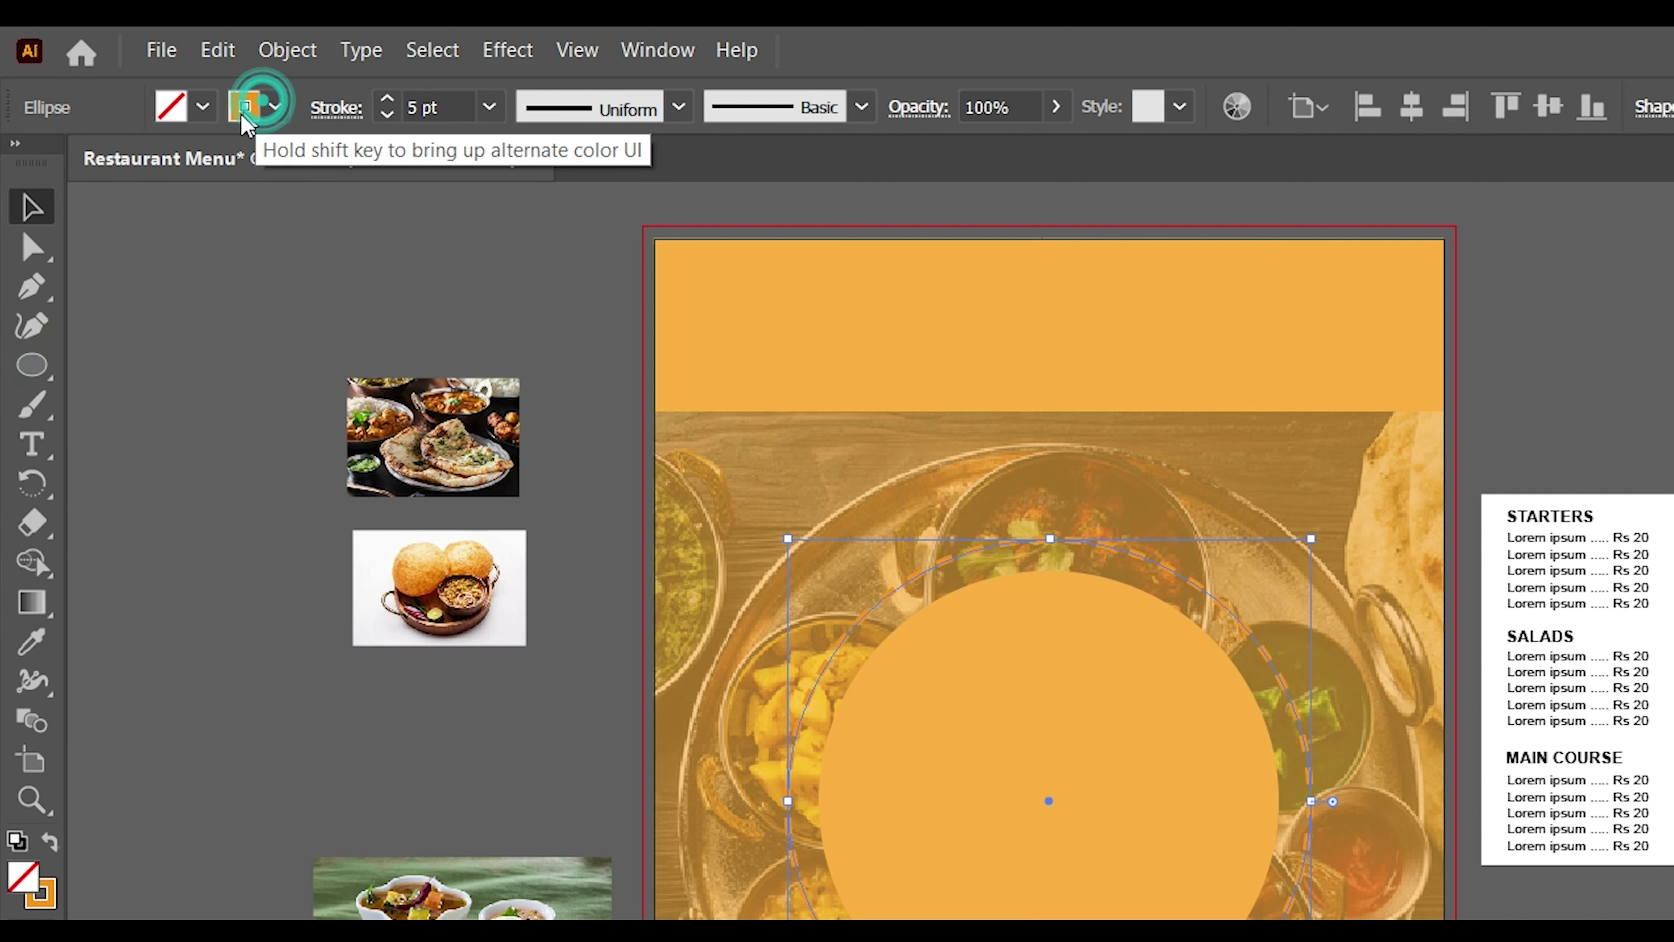
click(244, 107)
click(180, 162)
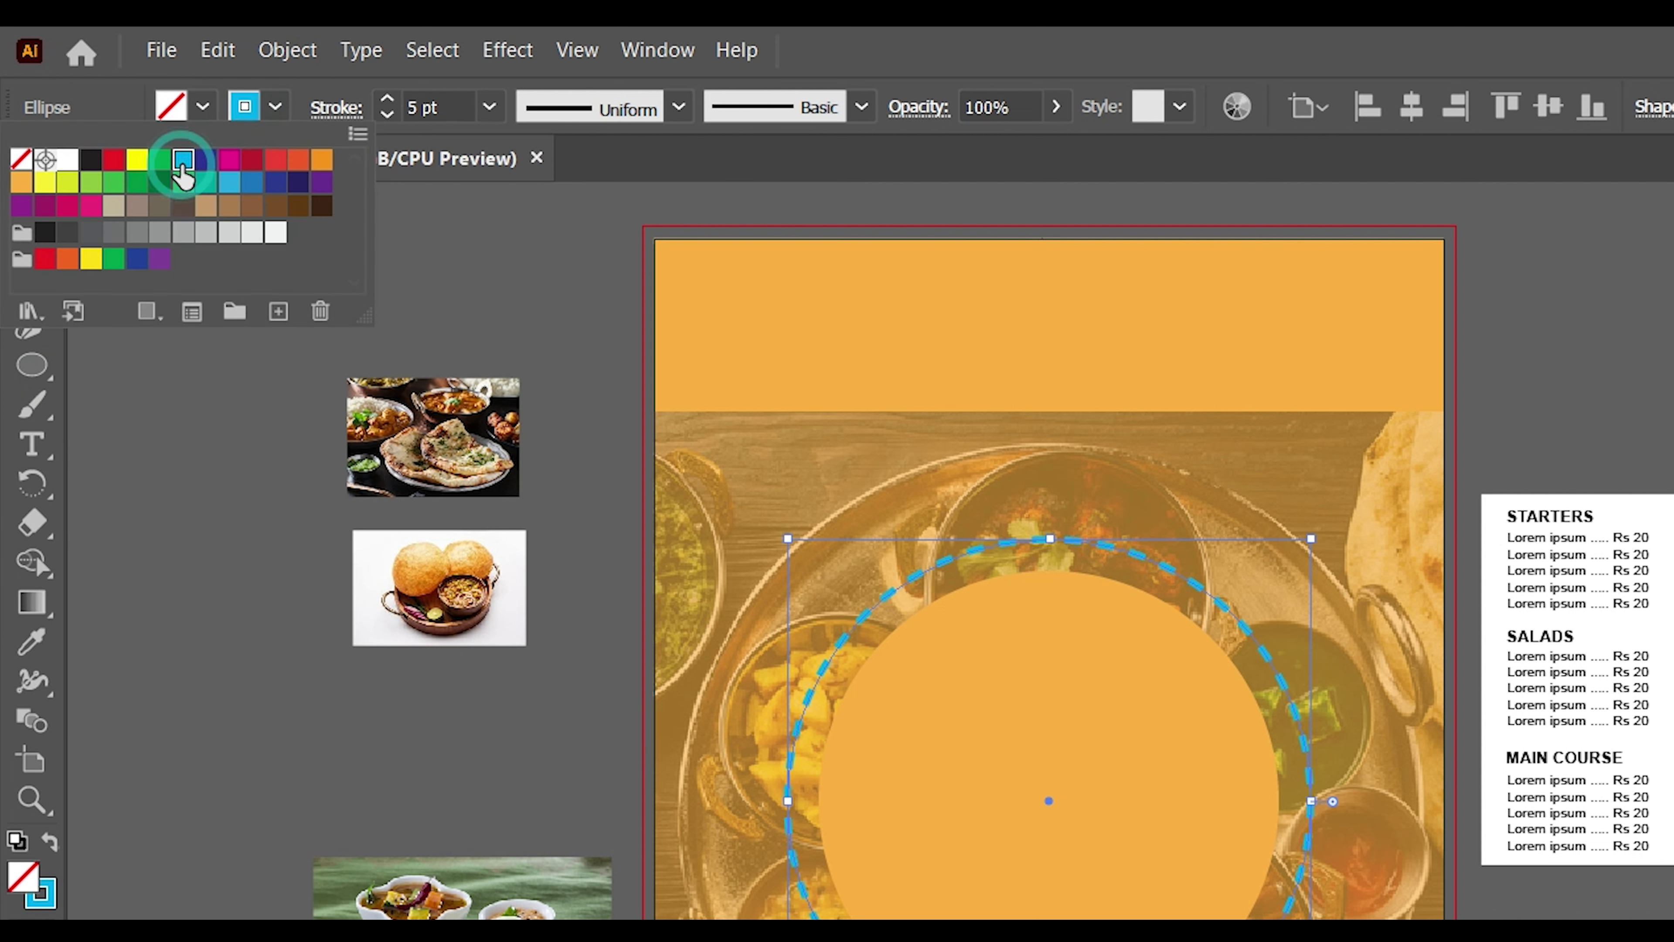
Lighten the ring's cyan stroke via RGB sliders, raising green to 210 and adding red.
click(1423, 392)
click(1320, 433)
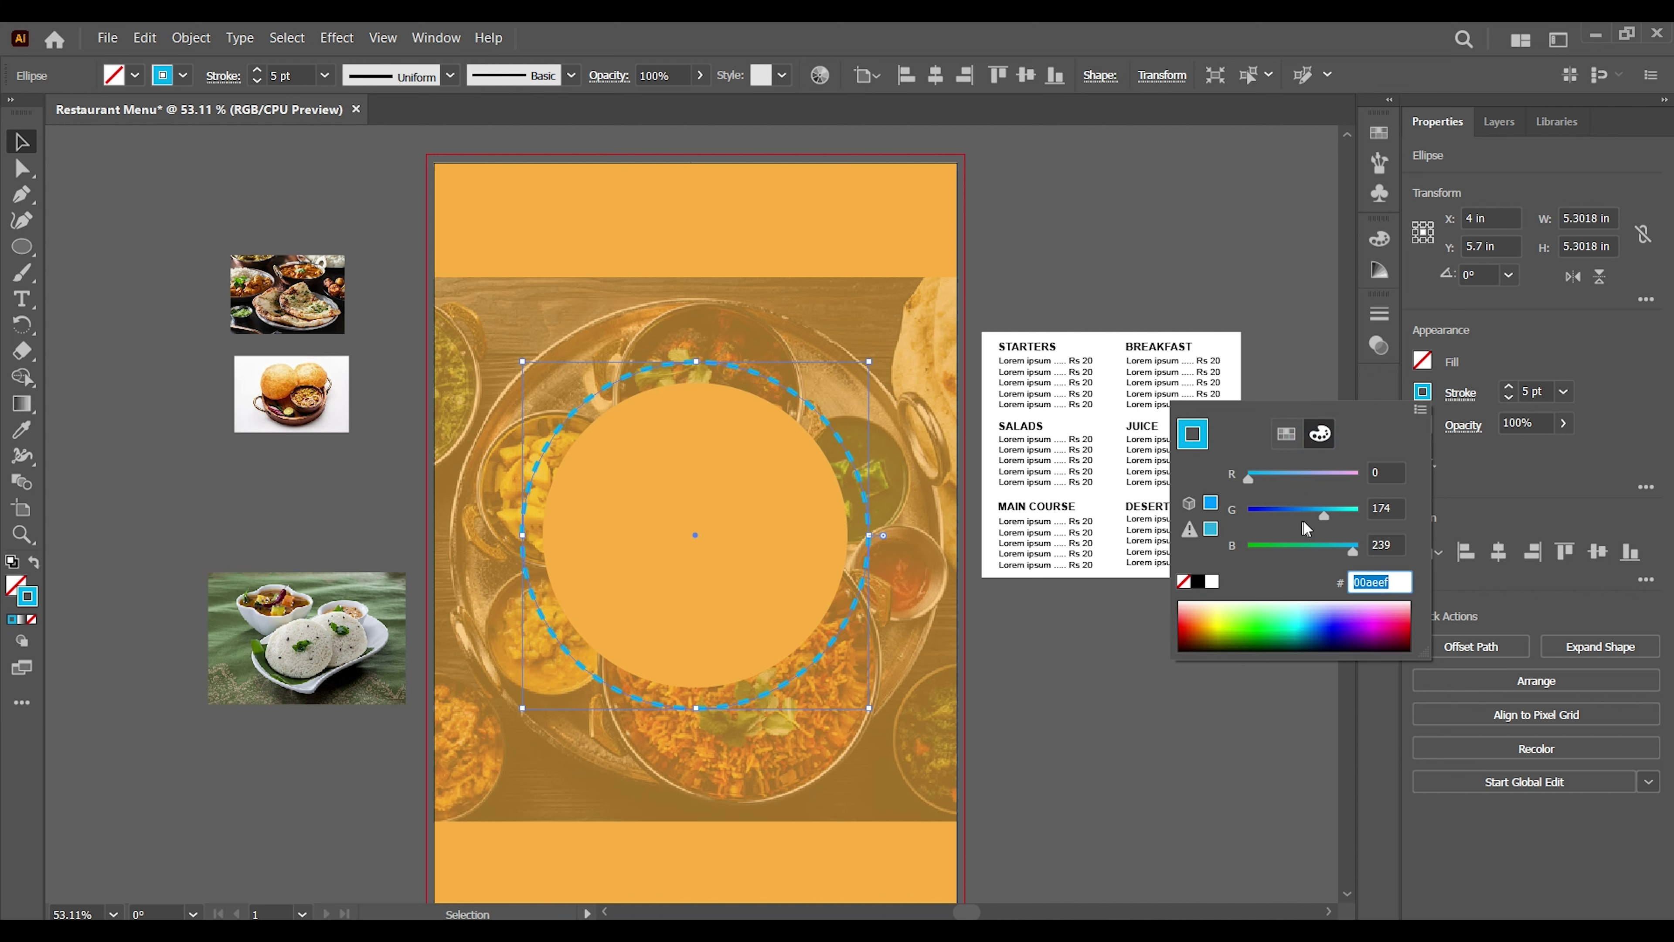
drag(1326, 518, 1340, 517)
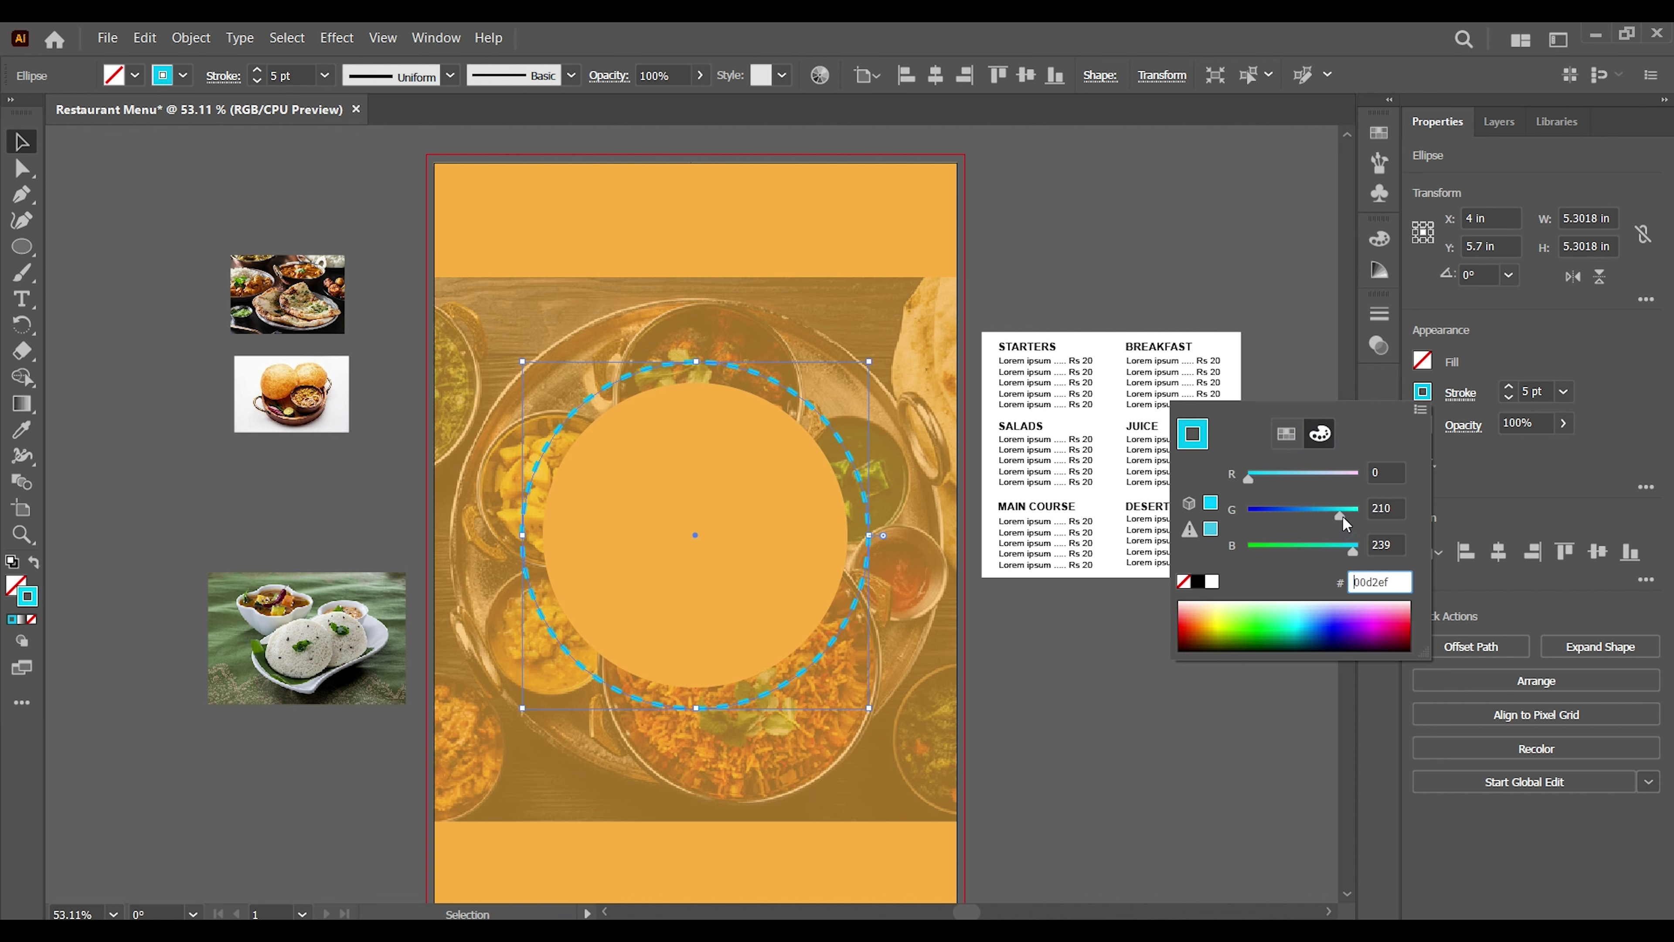
drag(1248, 479, 1258, 479)
click(1080, 674)
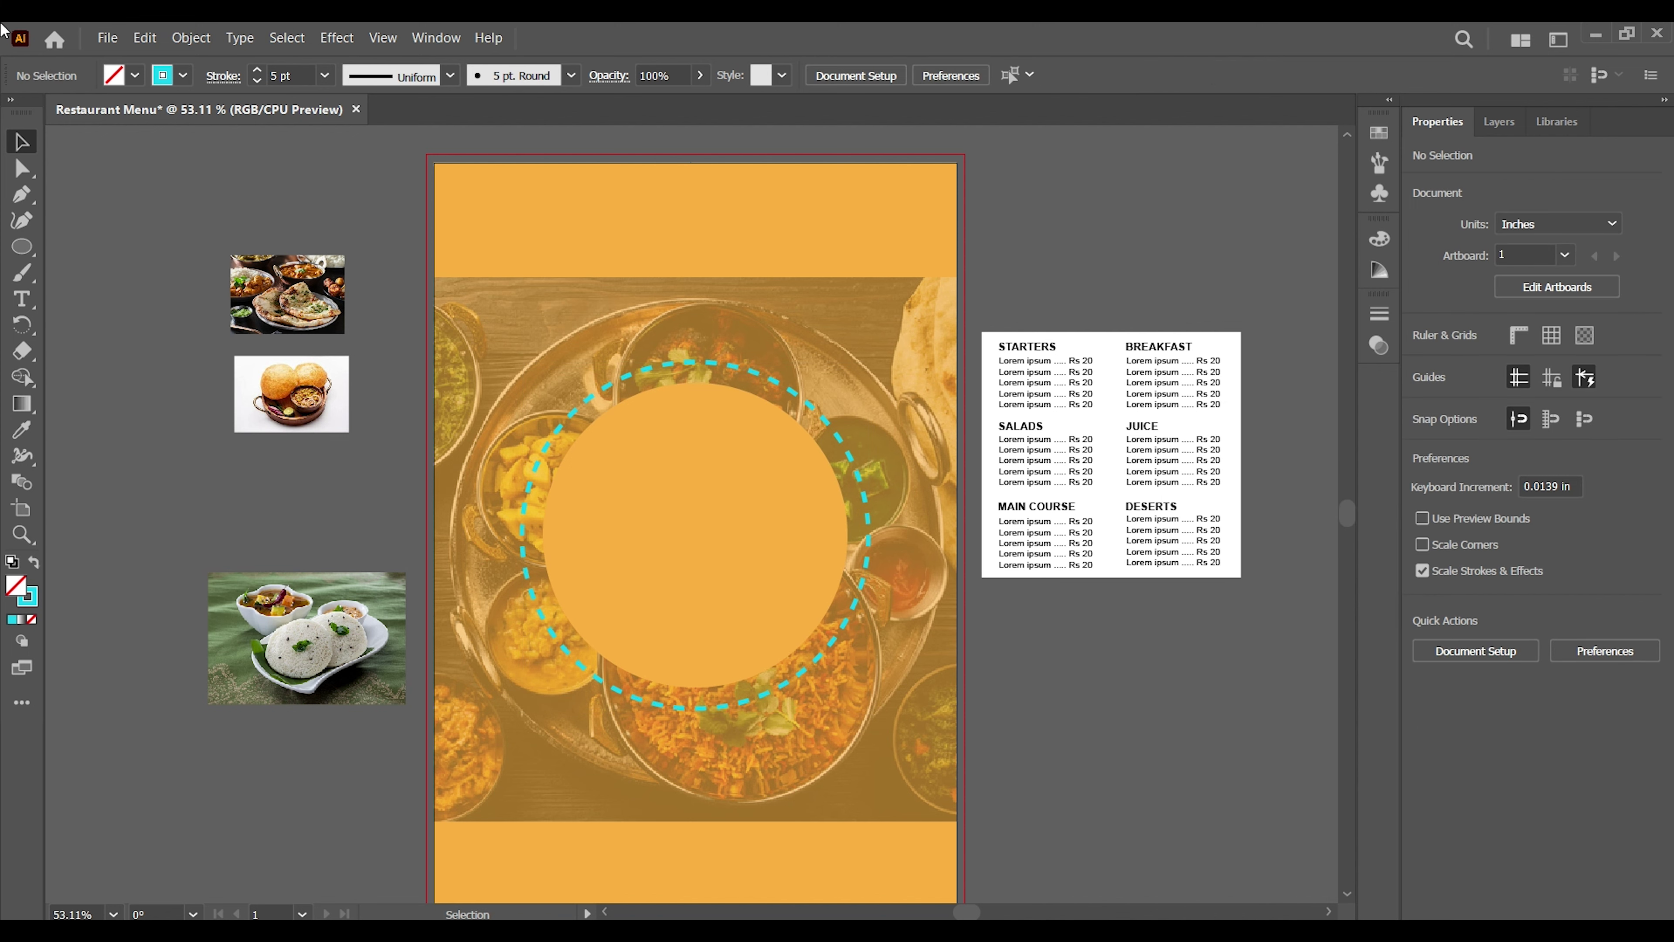
Shrink the dashed ring slightly and move the naan and curry photo onto the circle.
click(765, 376)
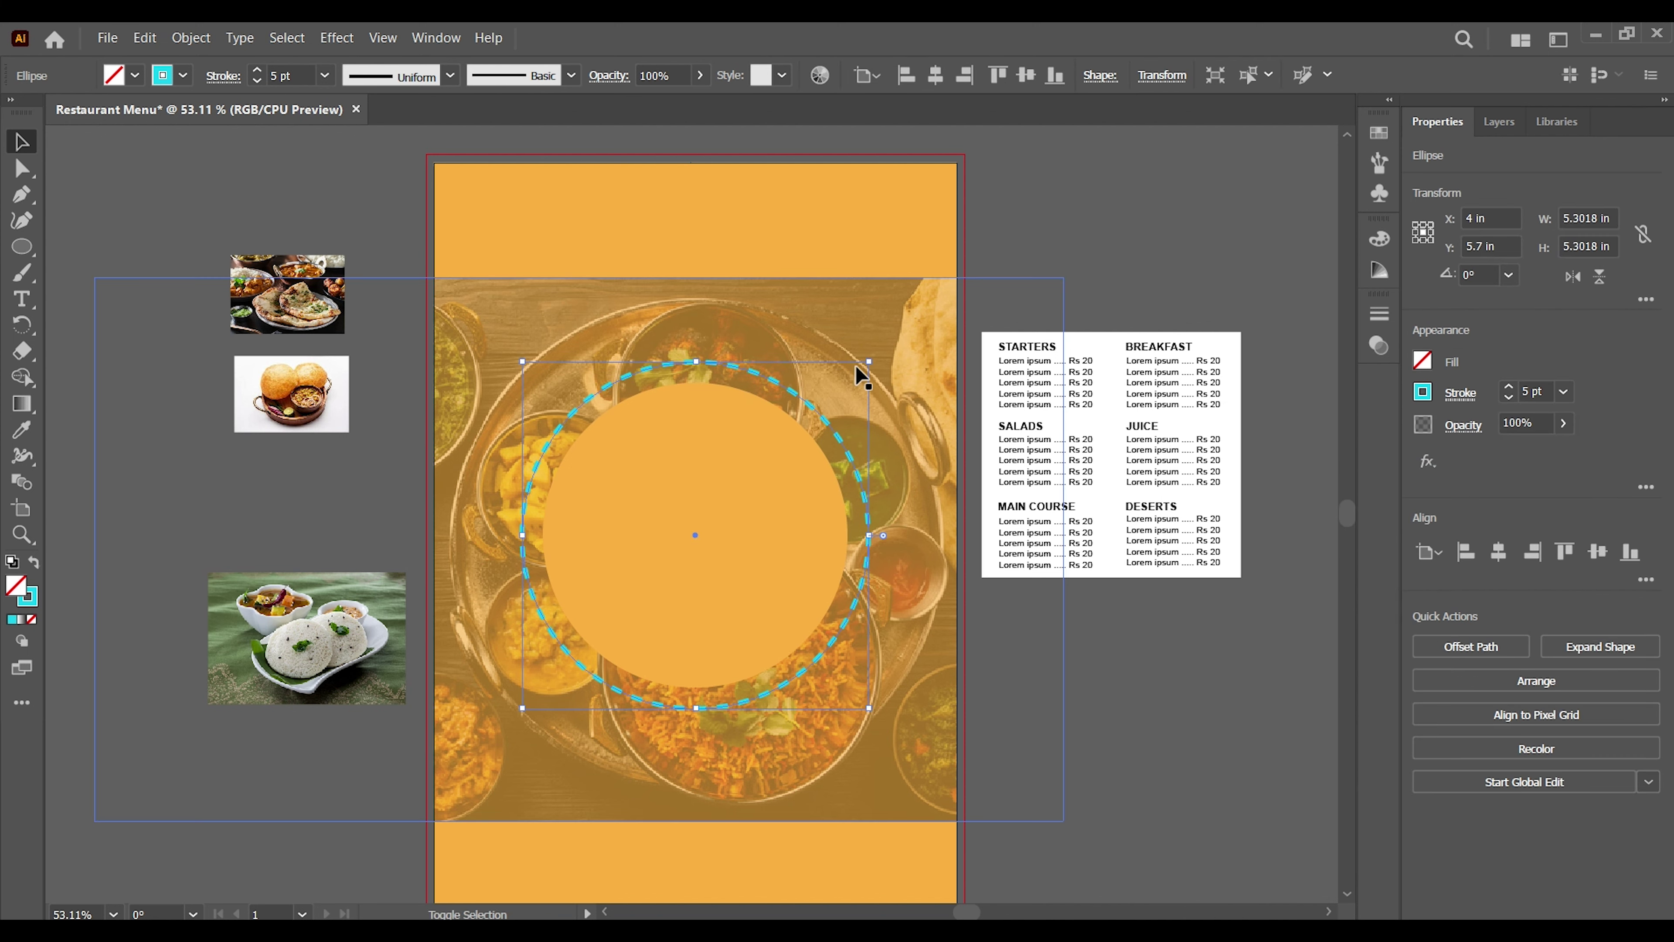
drag(869, 362, 859, 372)
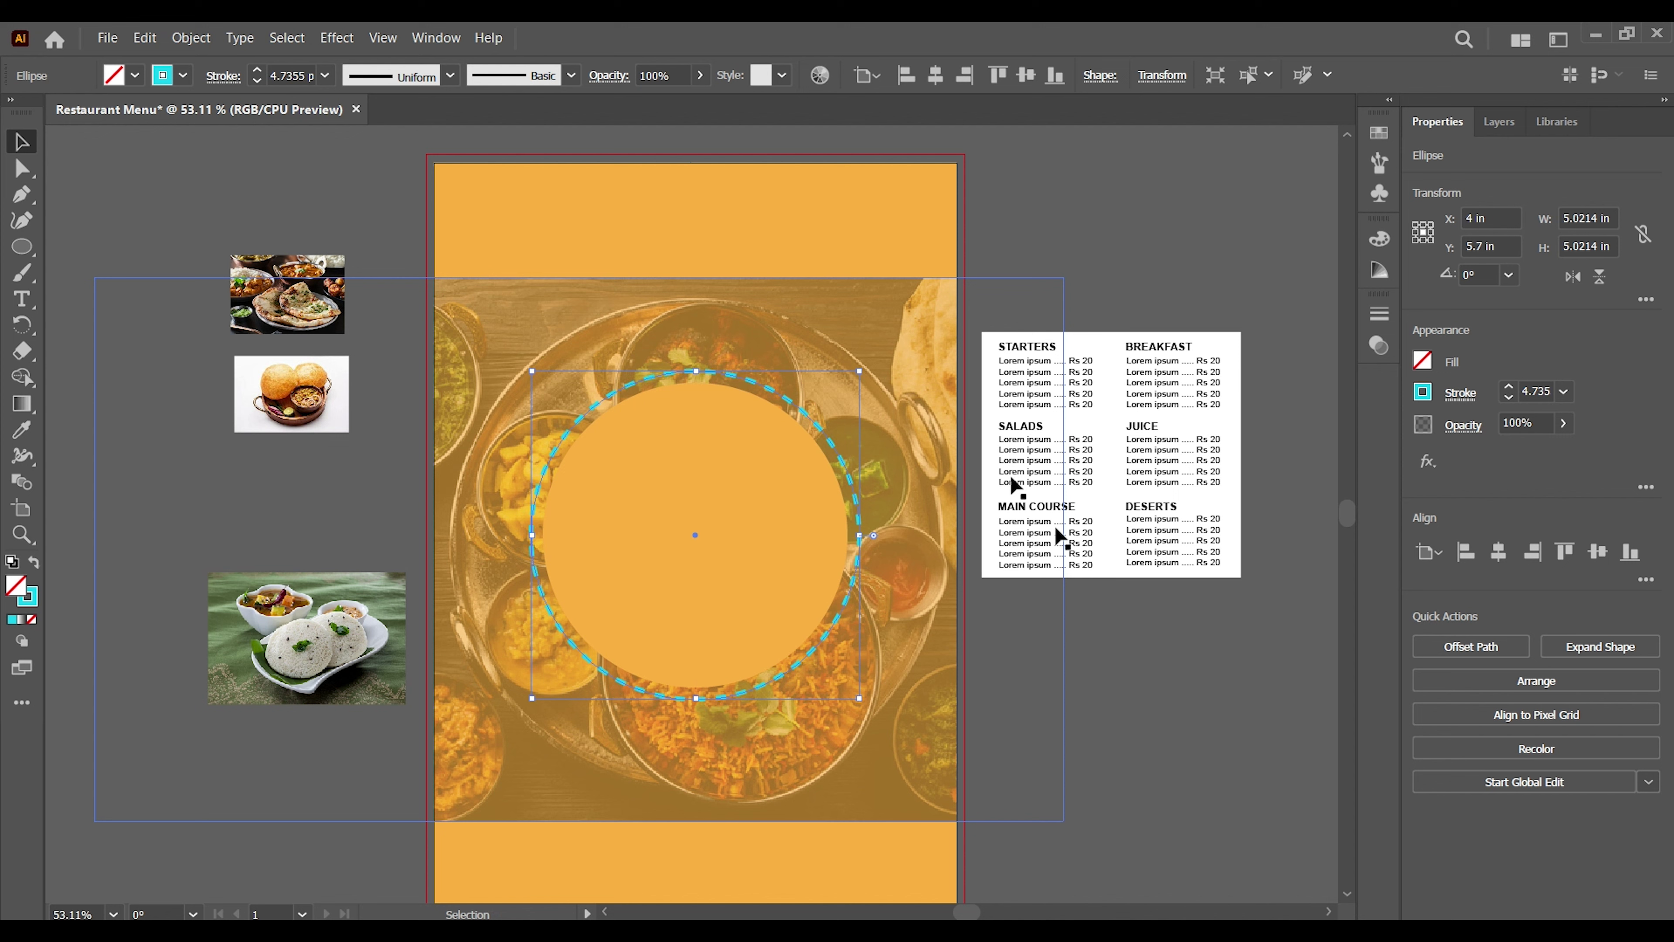
click(1144, 691)
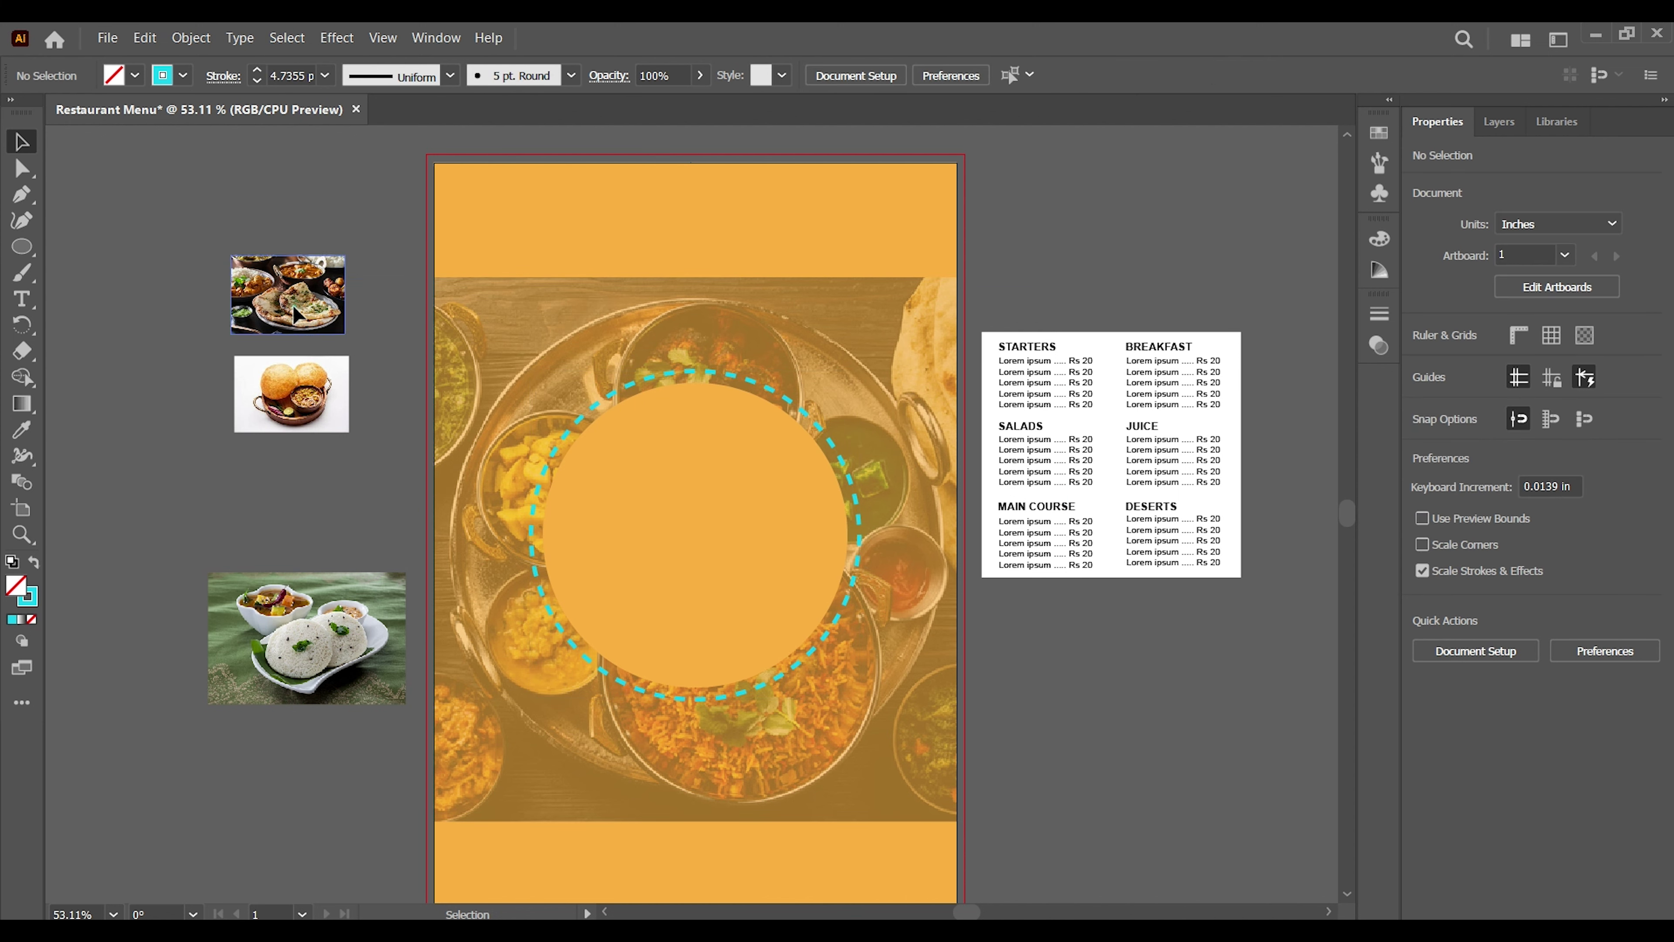
drag(295, 322, 692, 531)
drag(691, 530, 700, 534)
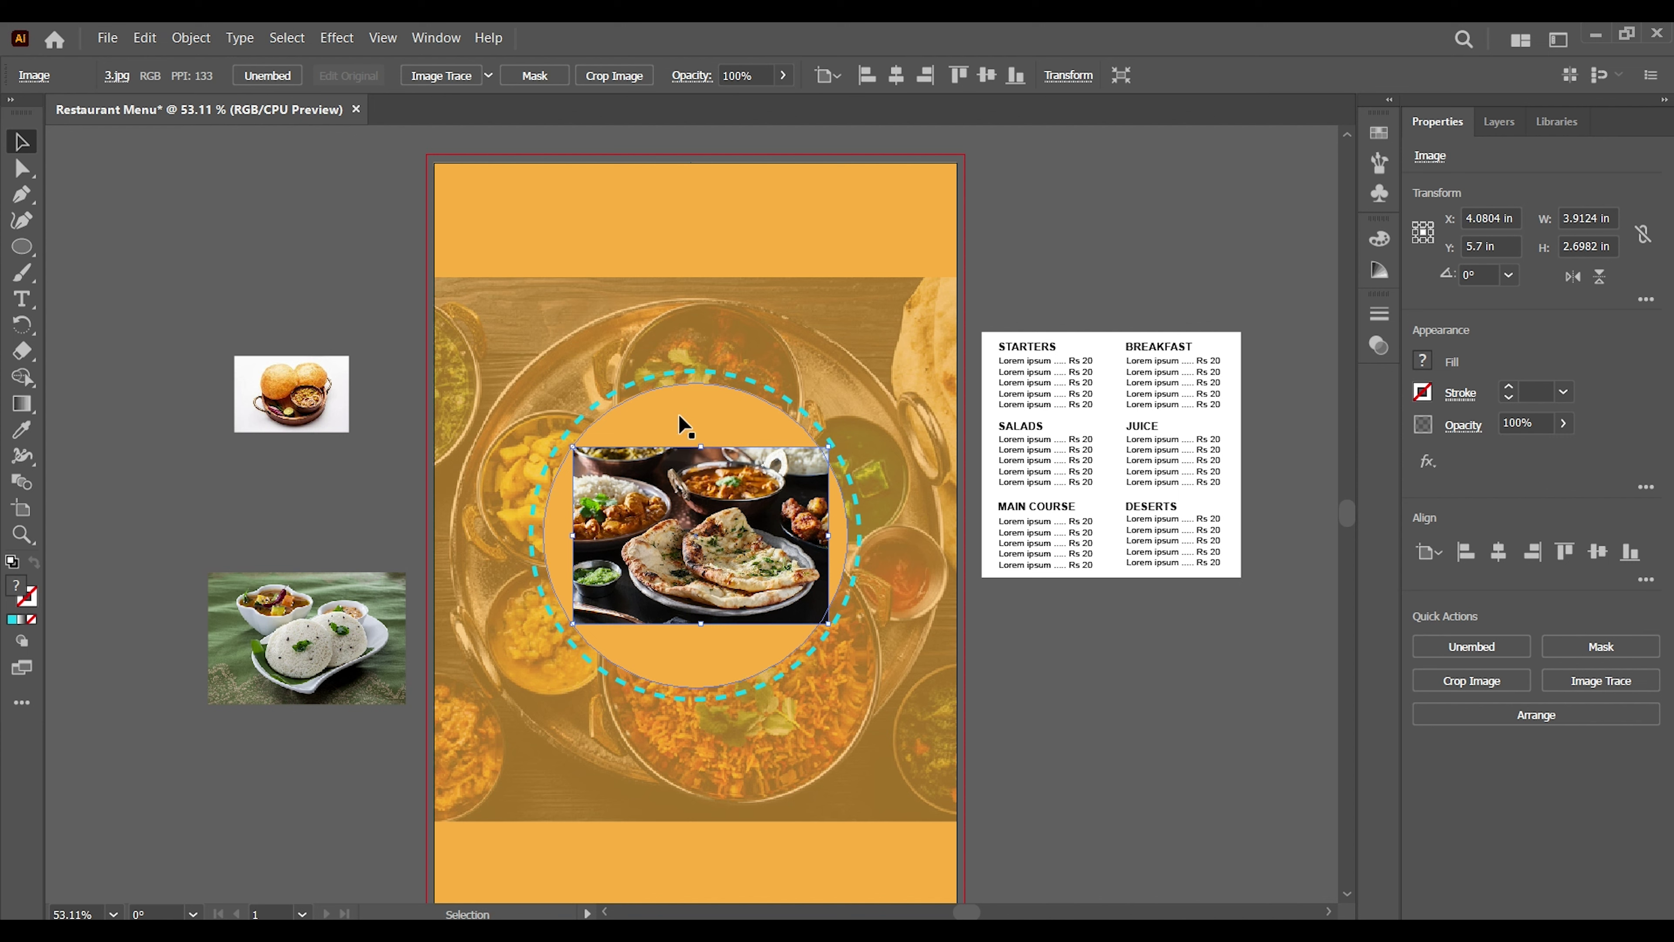
Enlarge the naan and curry photo and clip it to the circle with Ctrl+7.
click(1213, 686)
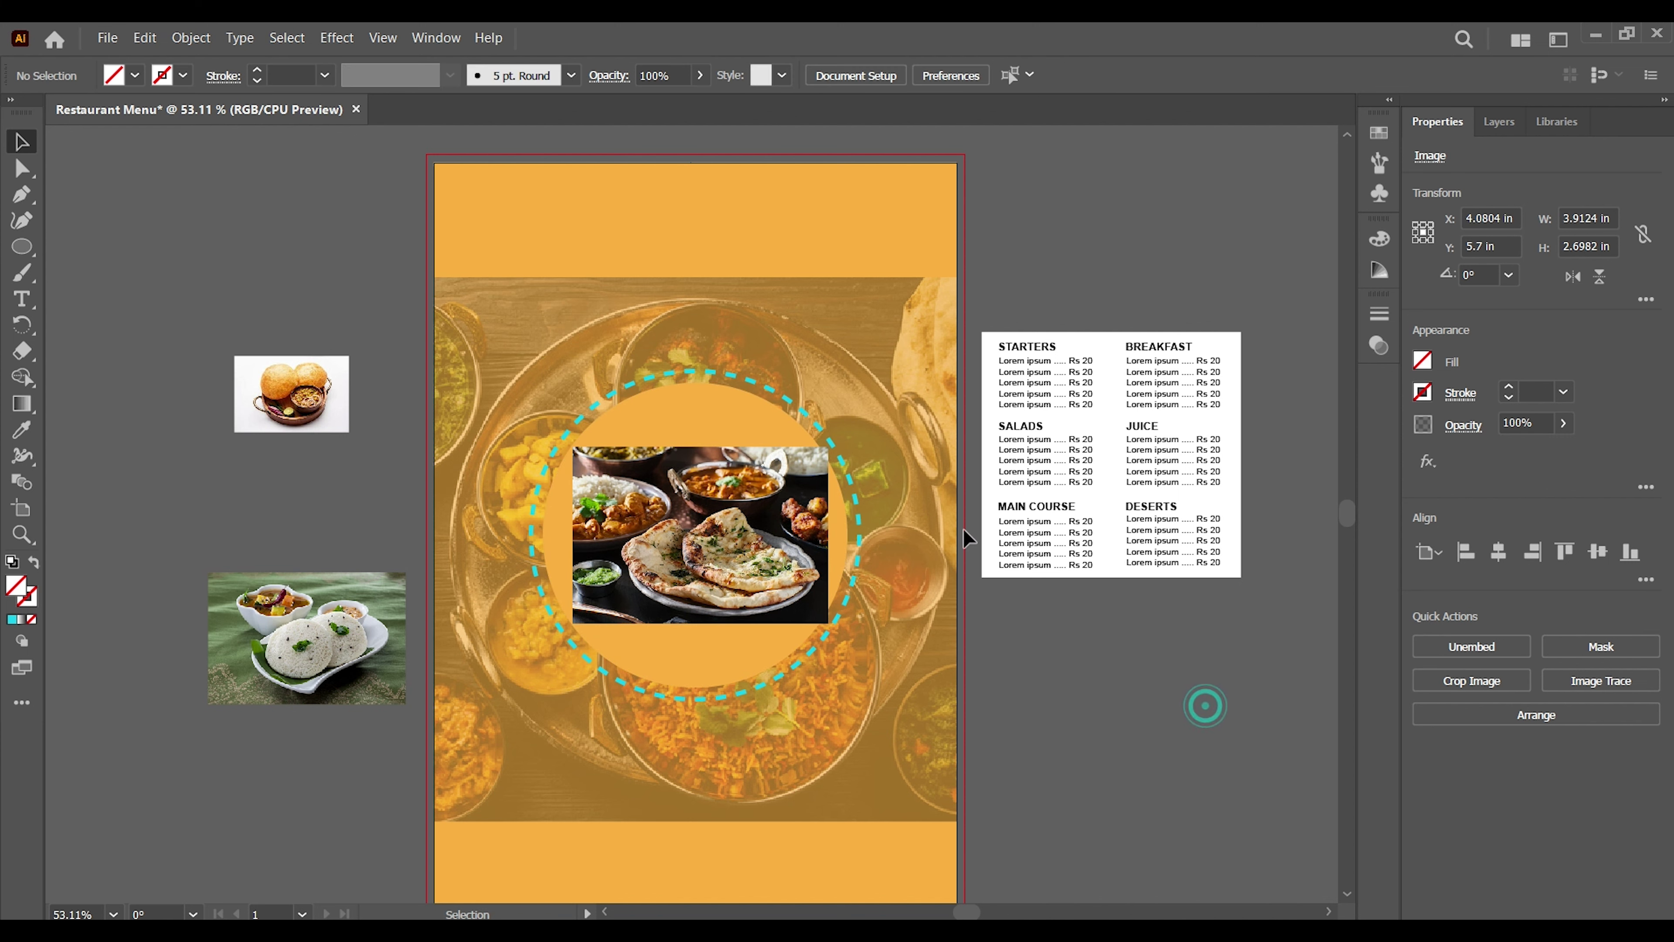
click(780, 508)
drag(830, 448, 854, 430)
key(ctrl+7)
double_click(699, 527)
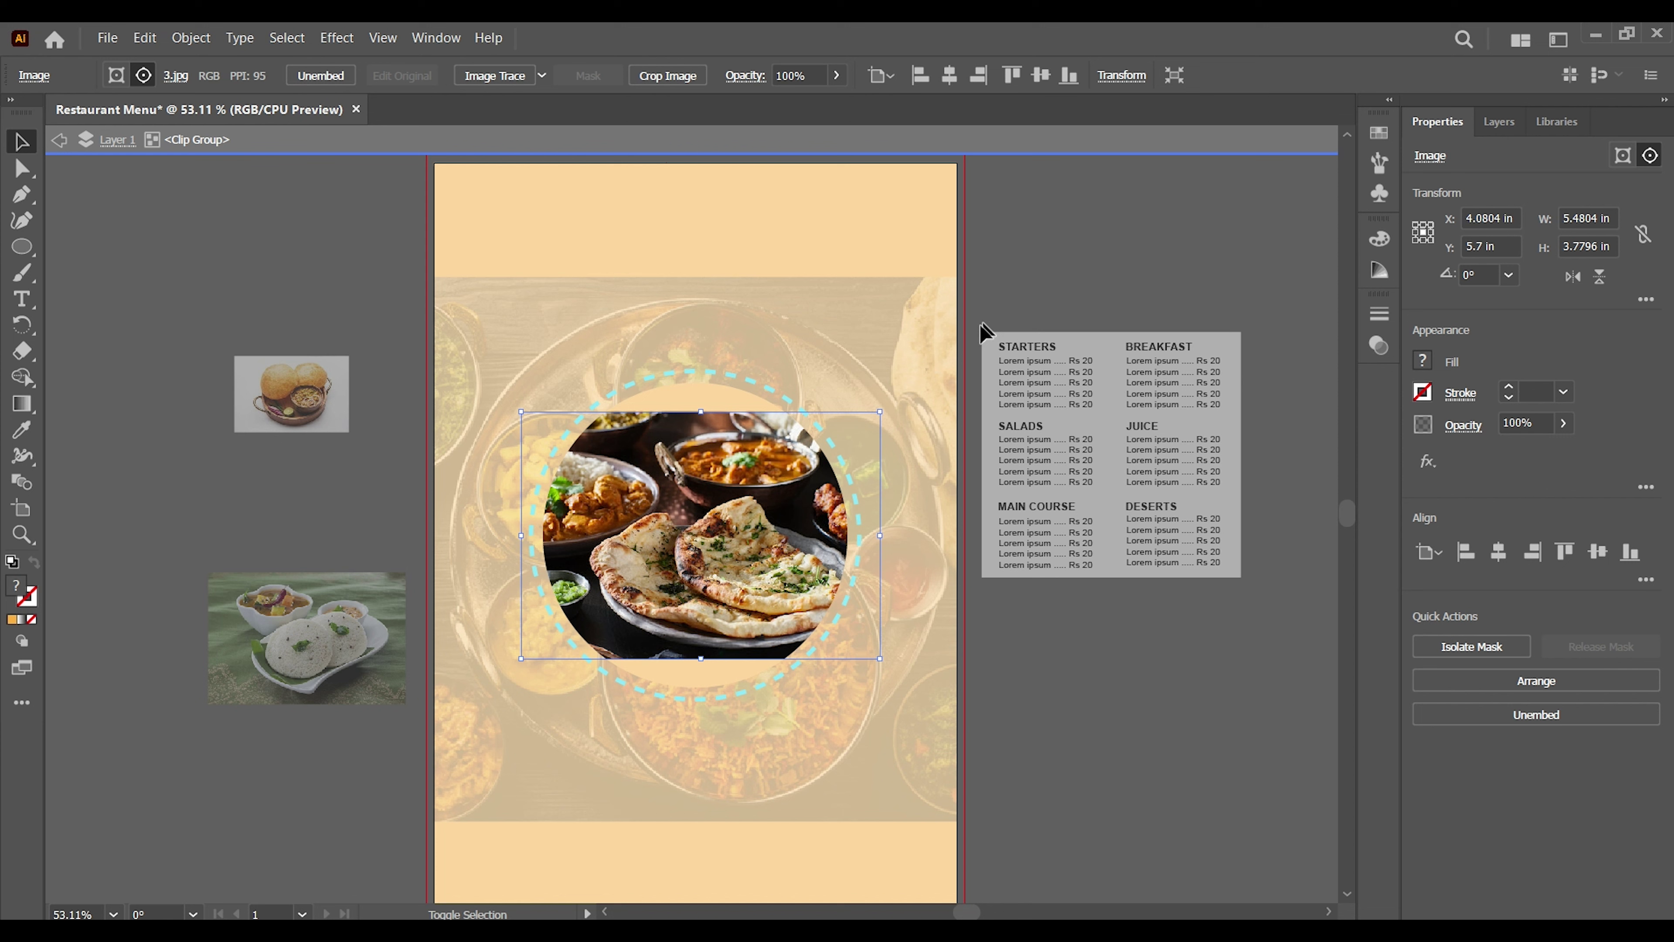
Scale up the naan photo inside its clip group so it fills the circular frame.
click(1062, 735)
click(764, 517)
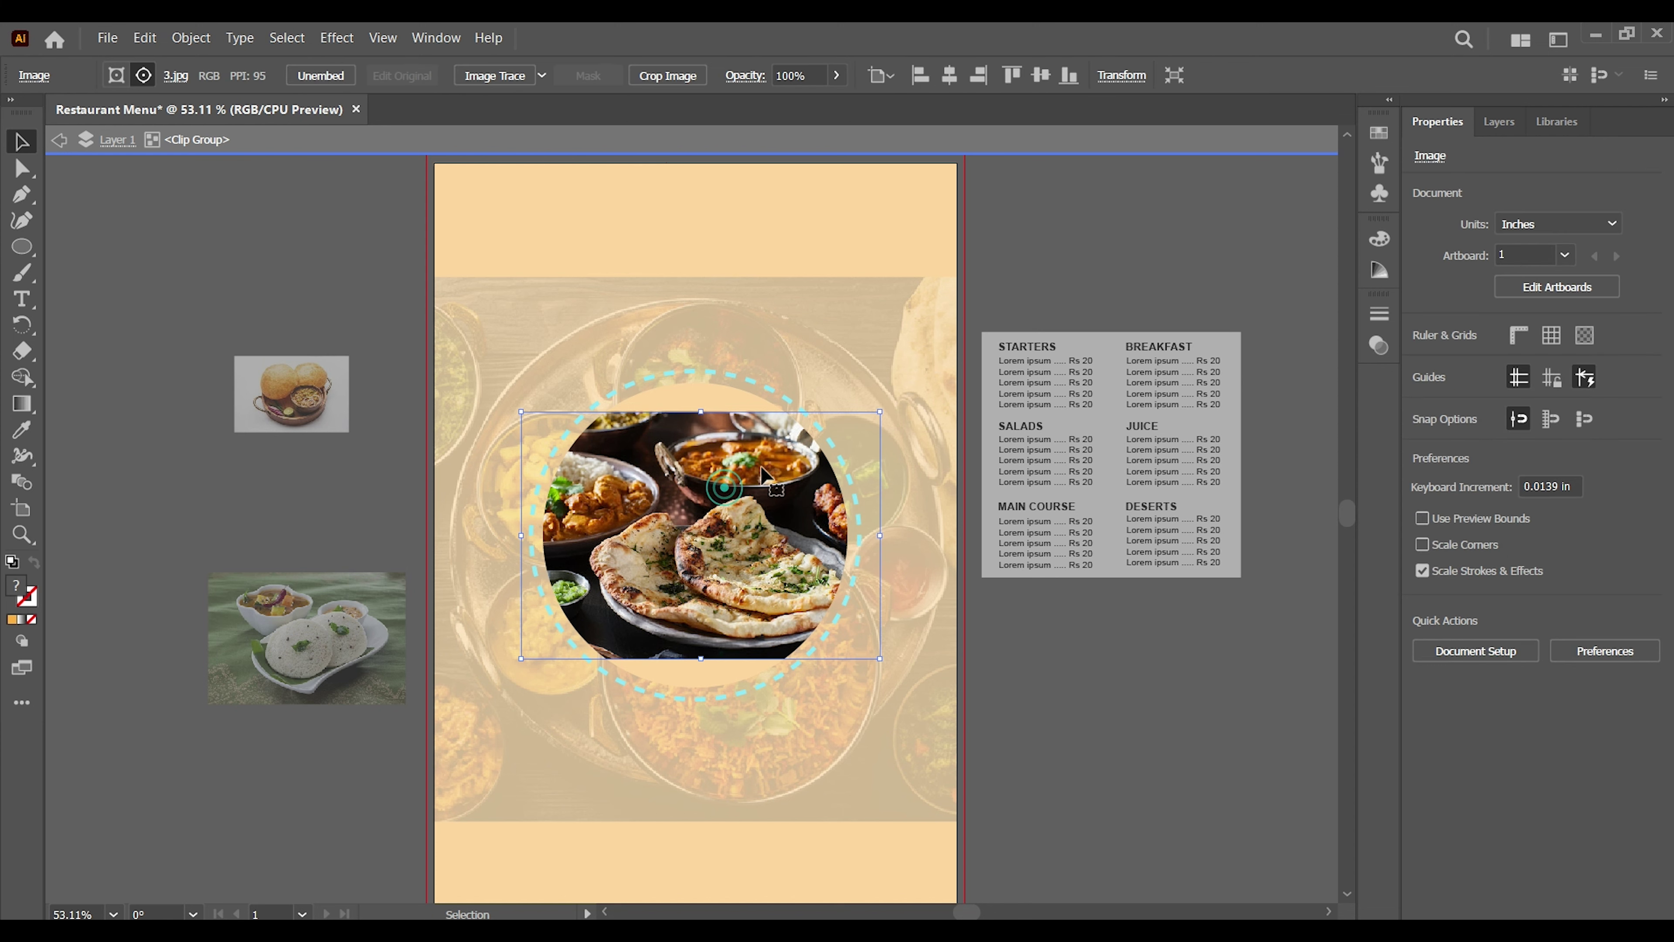
drag(878, 385, 930, 359)
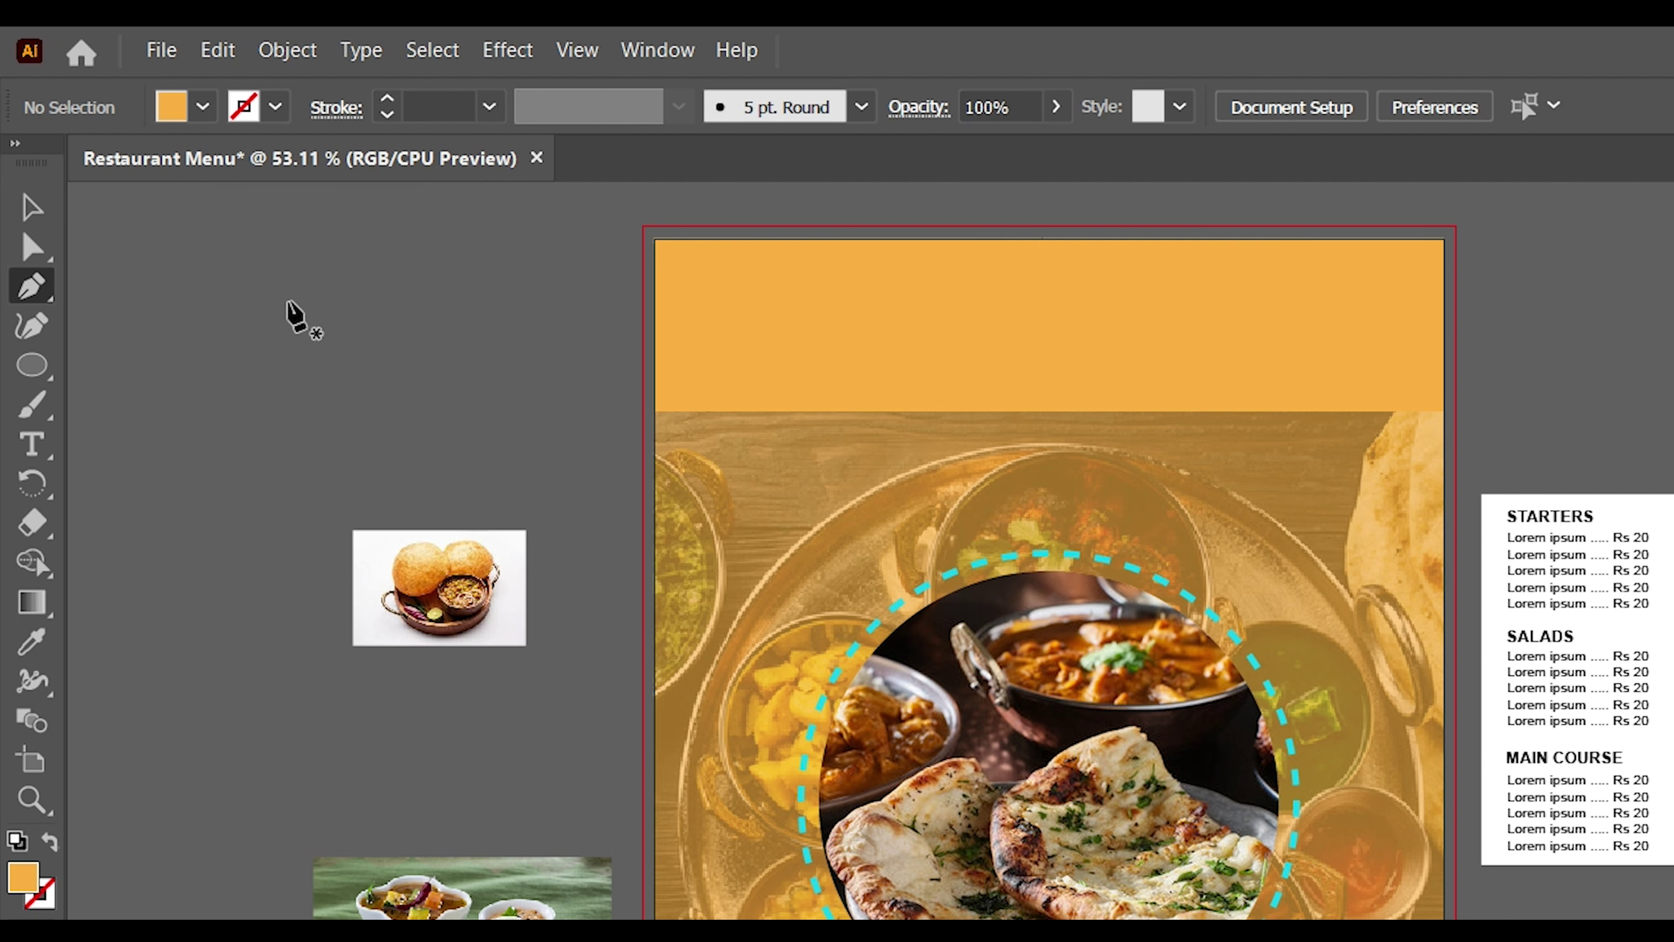
Add a centre guide and pen-draw a closed header band across the cover top, pointed at the centre.
key(ctrl+r)
drag(76, 462, 1062, 461)
click(654, 412)
click(1061, 486)
click(1443, 412)
click(1444, 239)
click(654, 239)
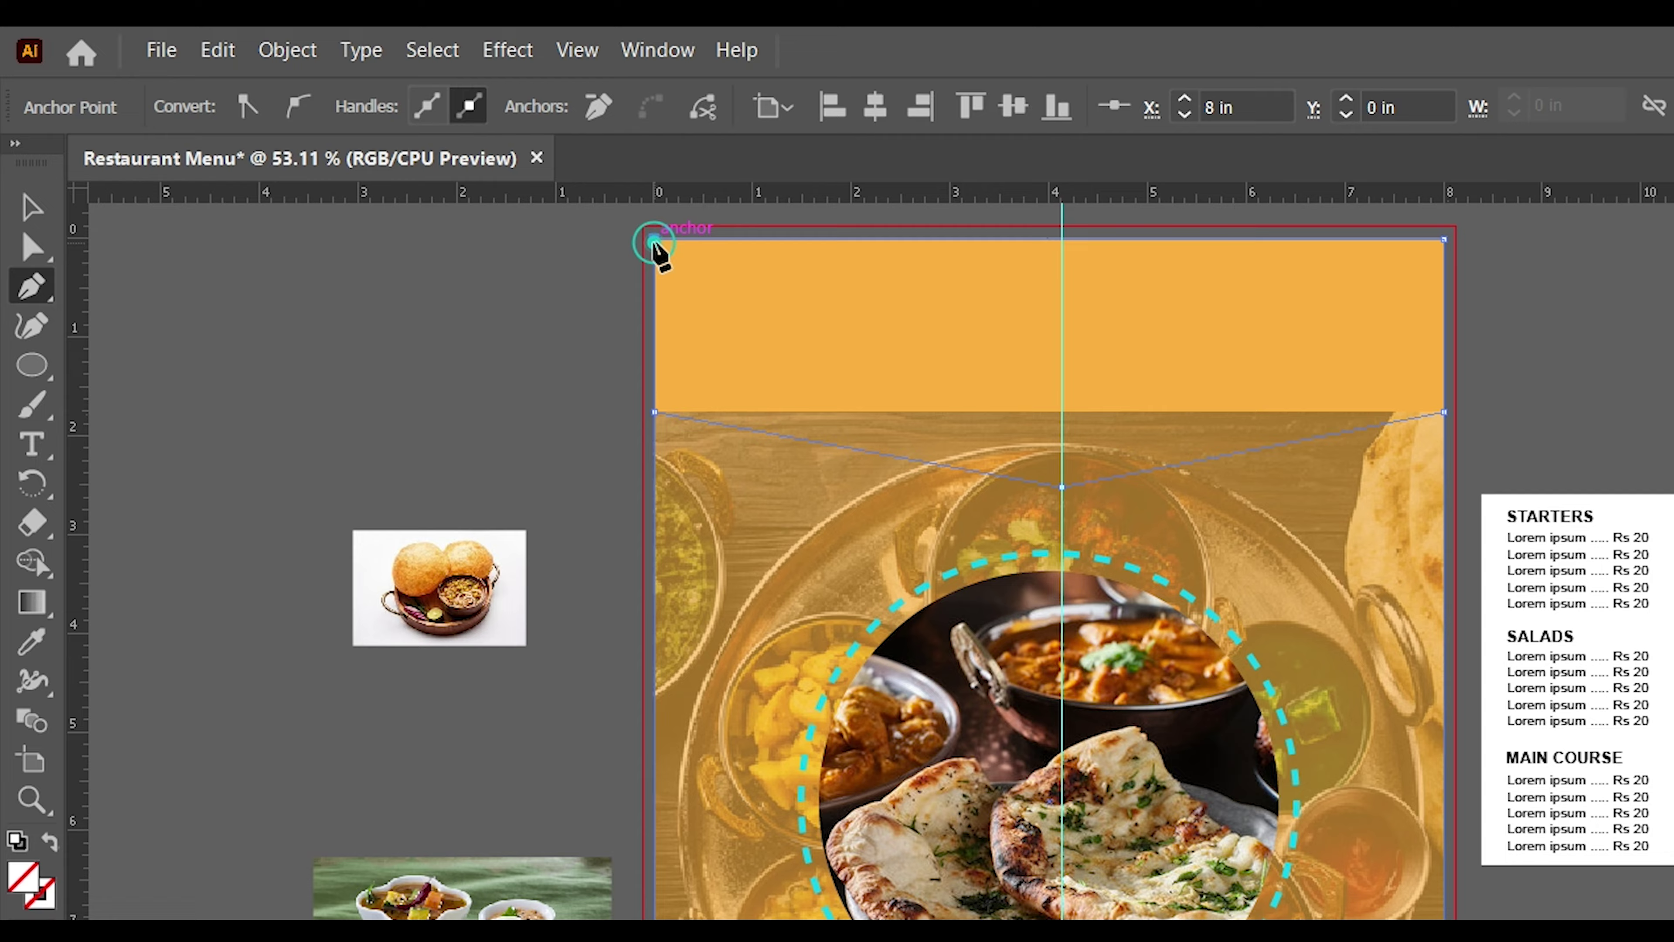
click(654, 413)
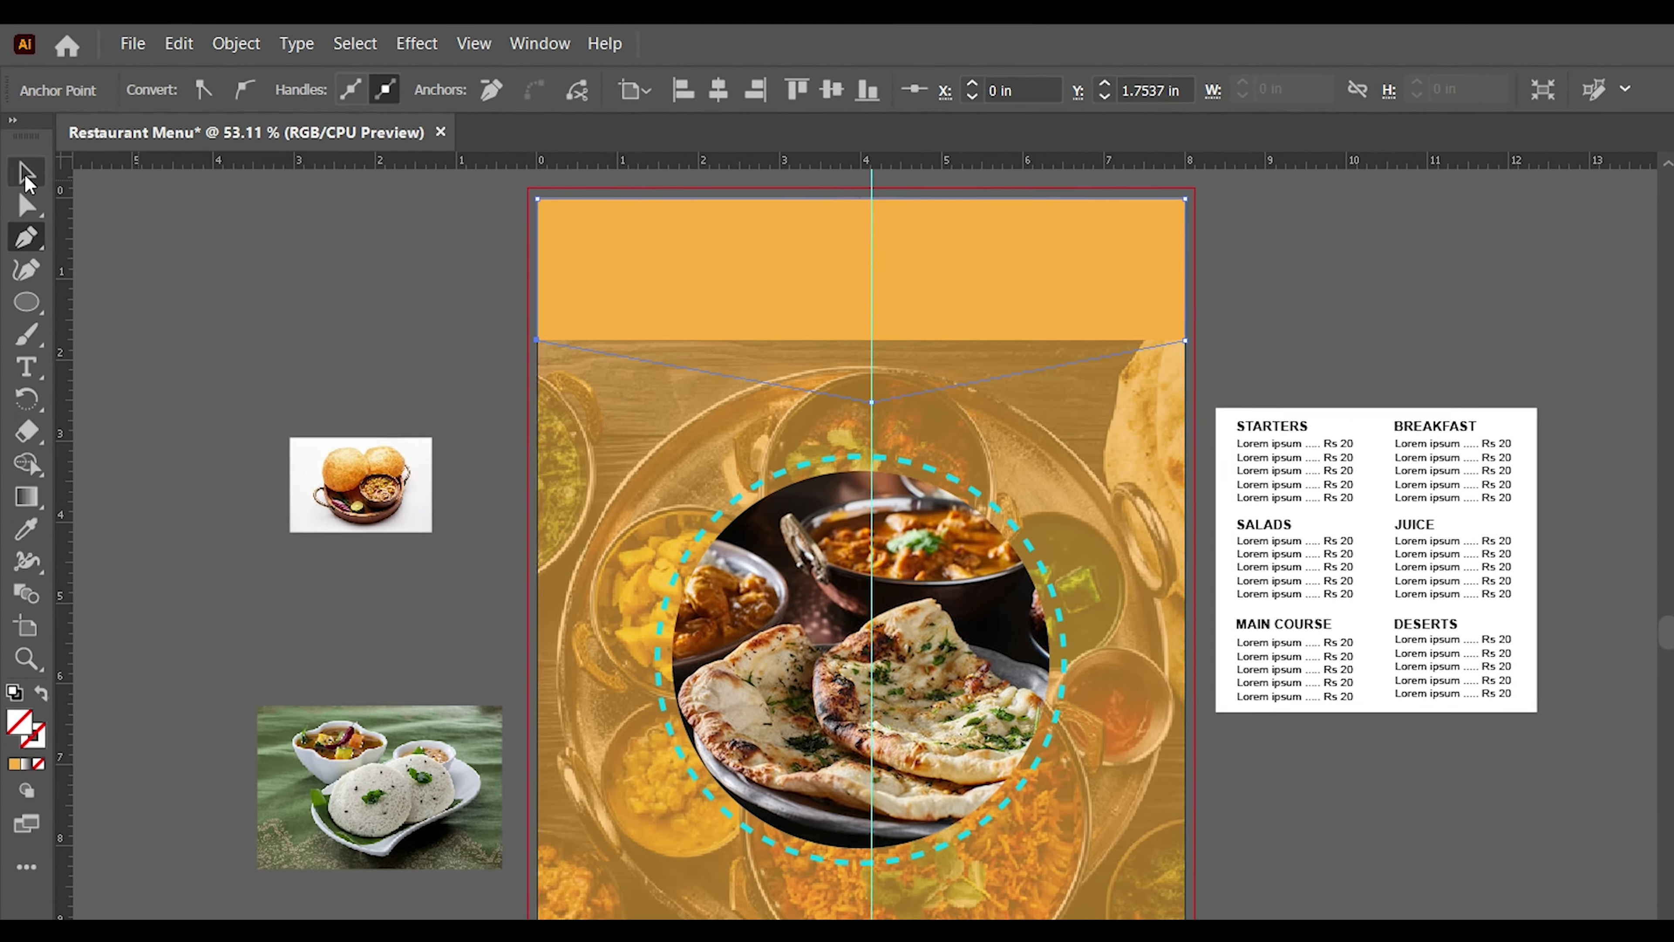
click(32, 208)
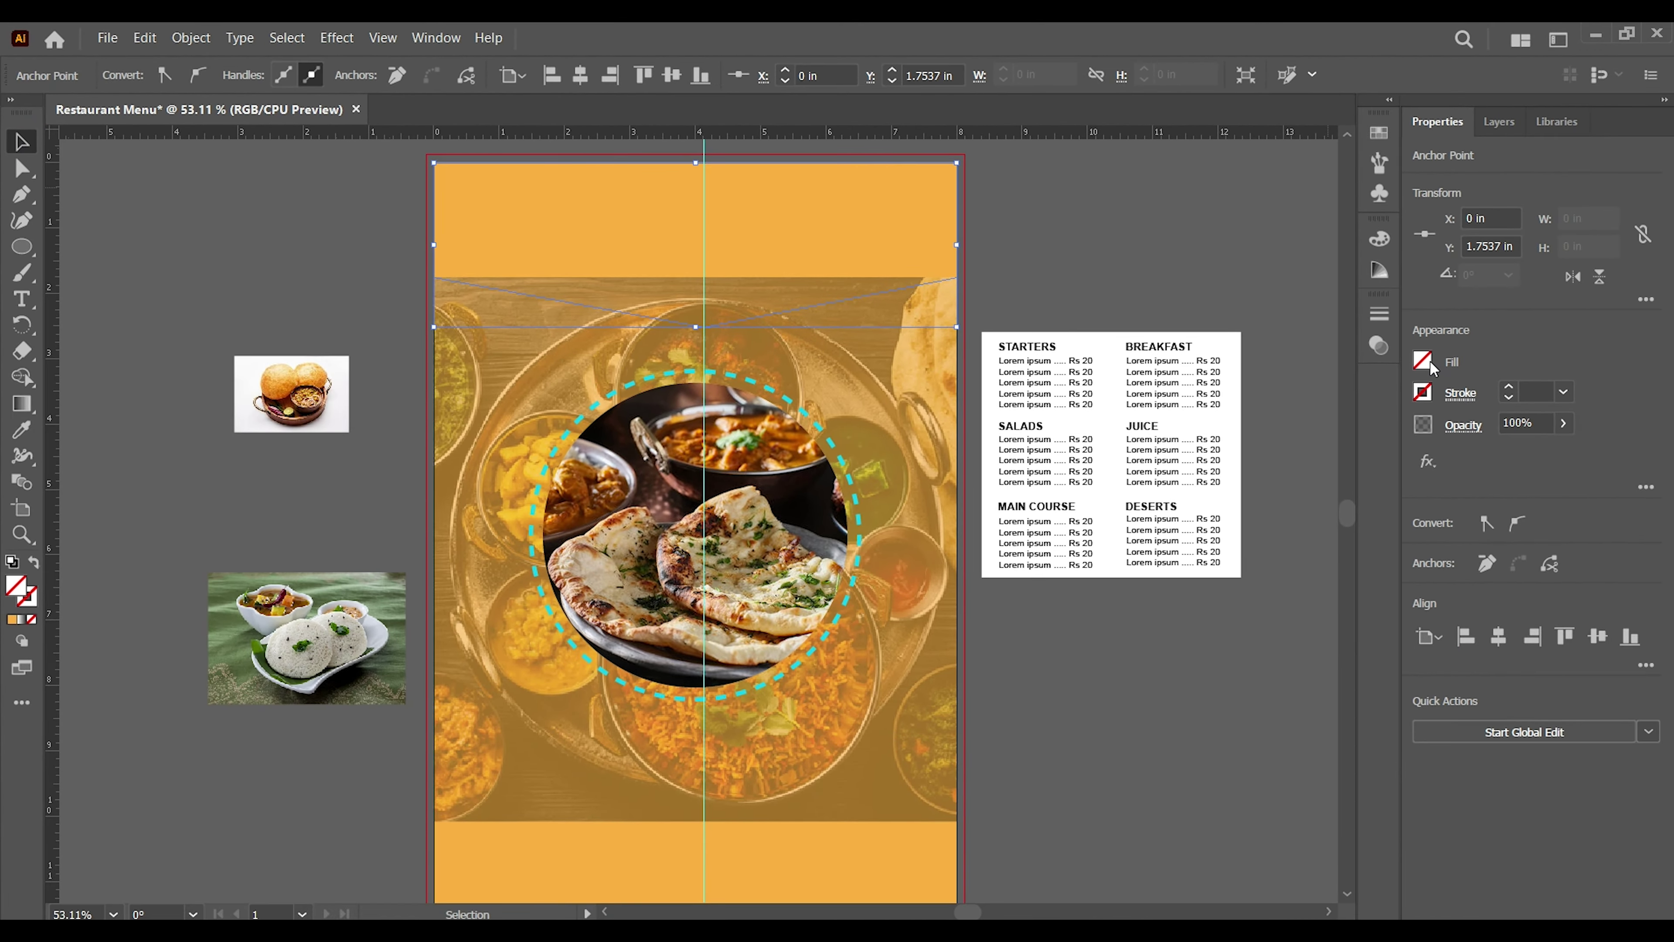
Fill the pointed header shape with pale yellow.
click(1423, 360)
click(1260, 439)
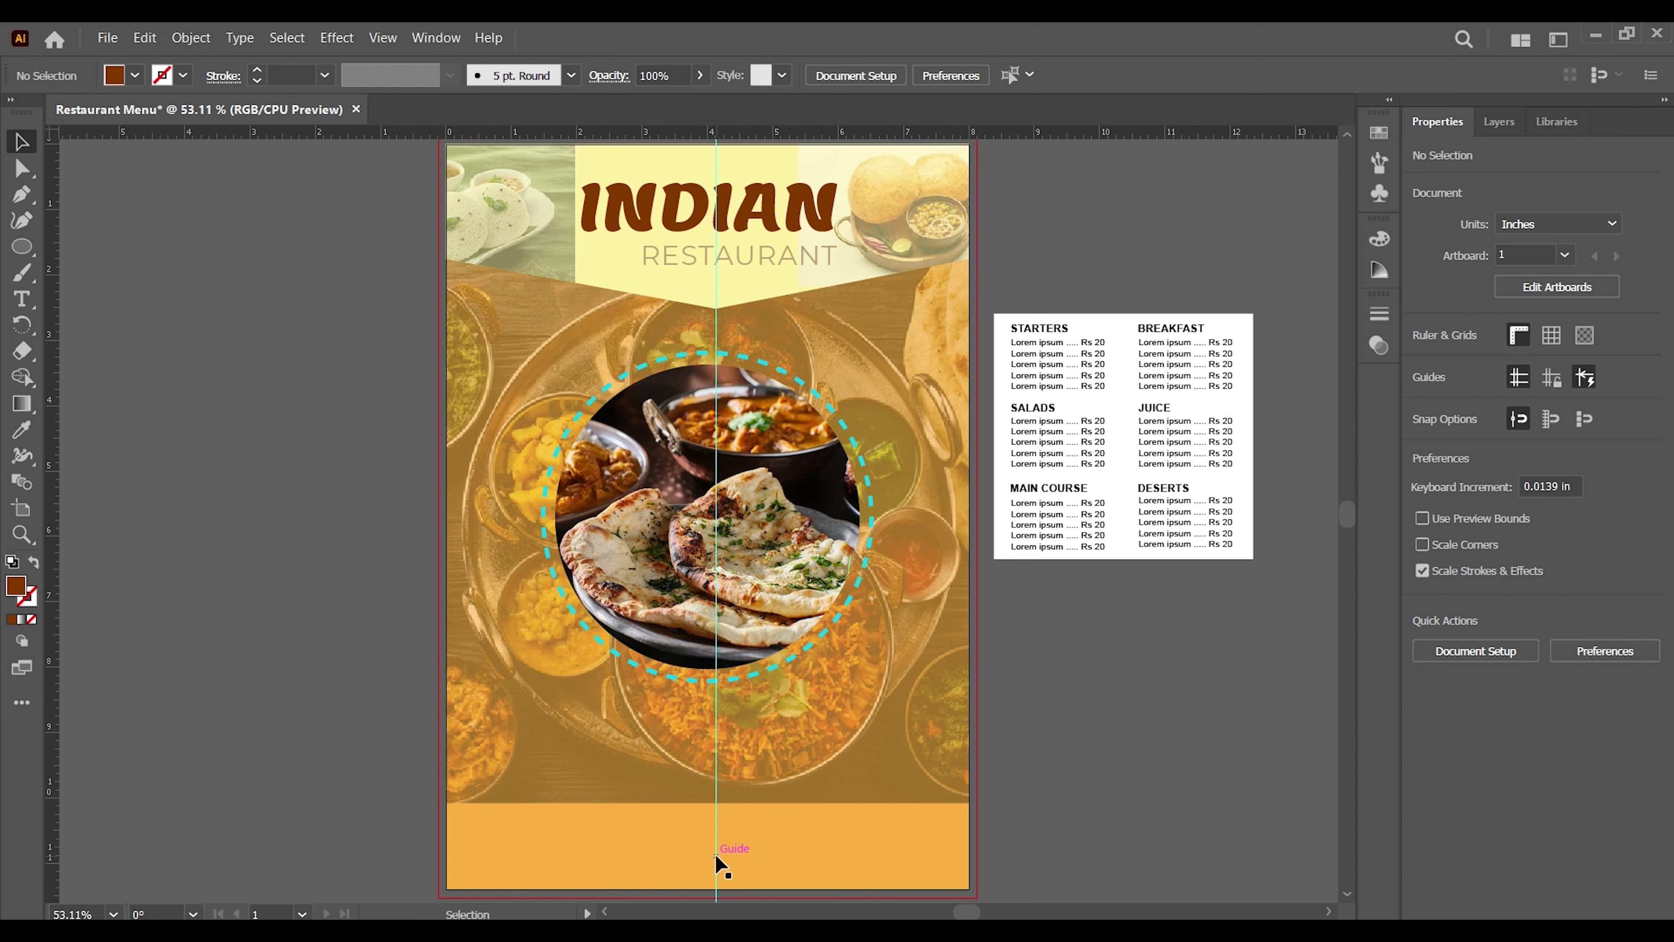
Select the vertical centre guide near the cover's orange bottom band.
click(715, 853)
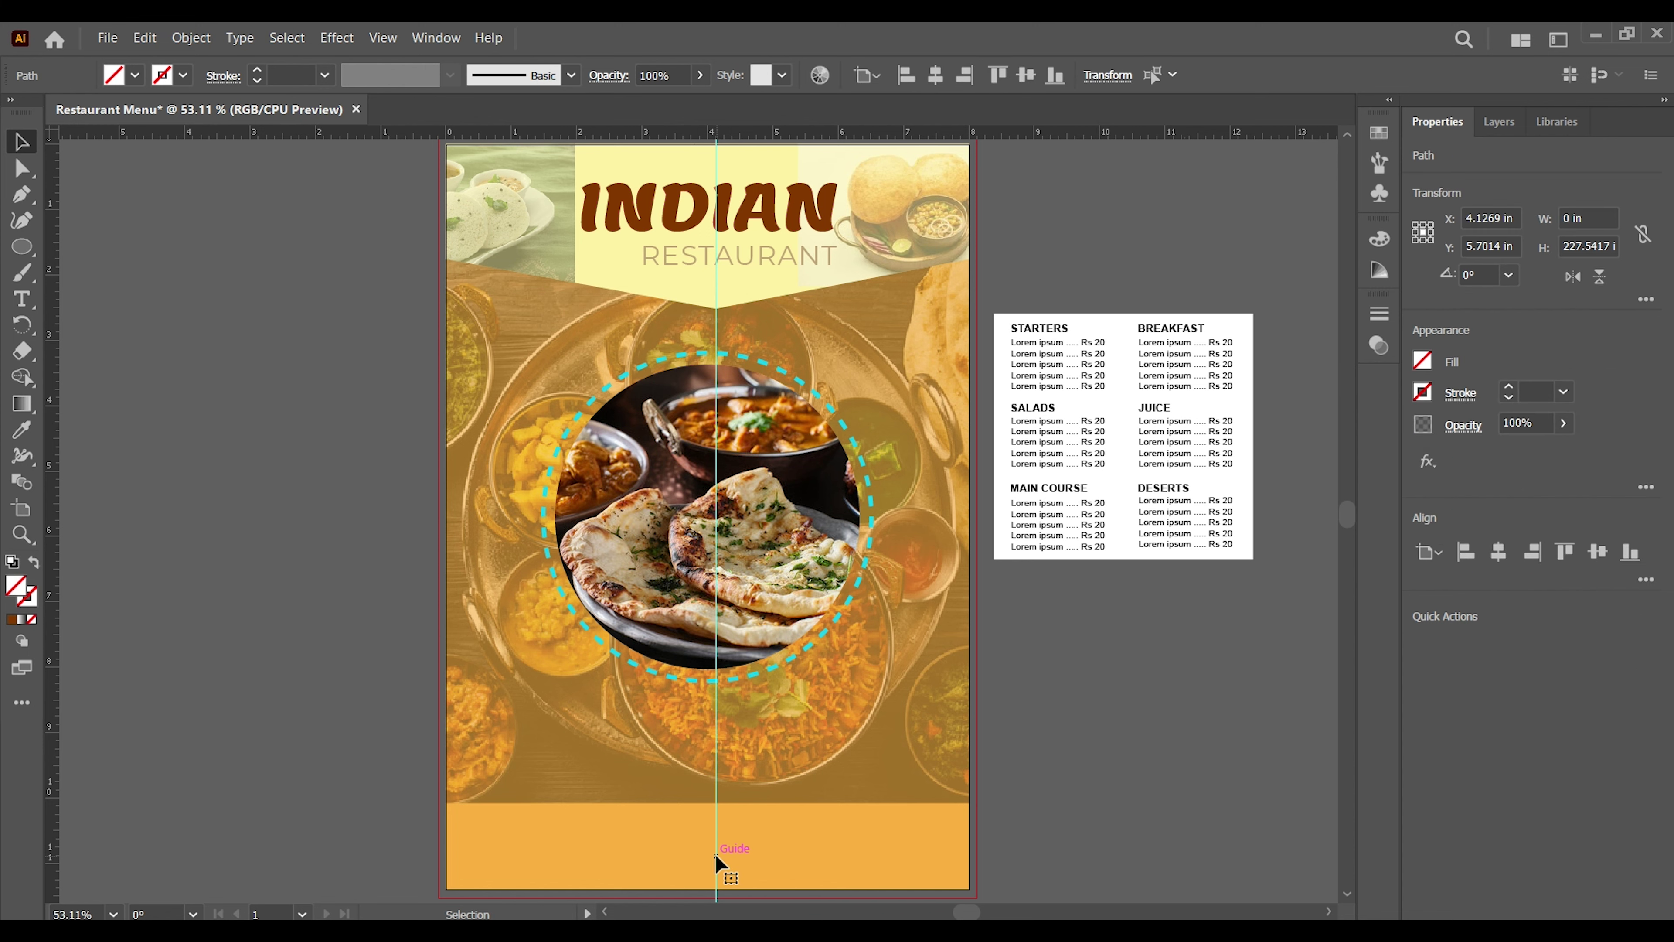
click(715, 854)
text(CO)
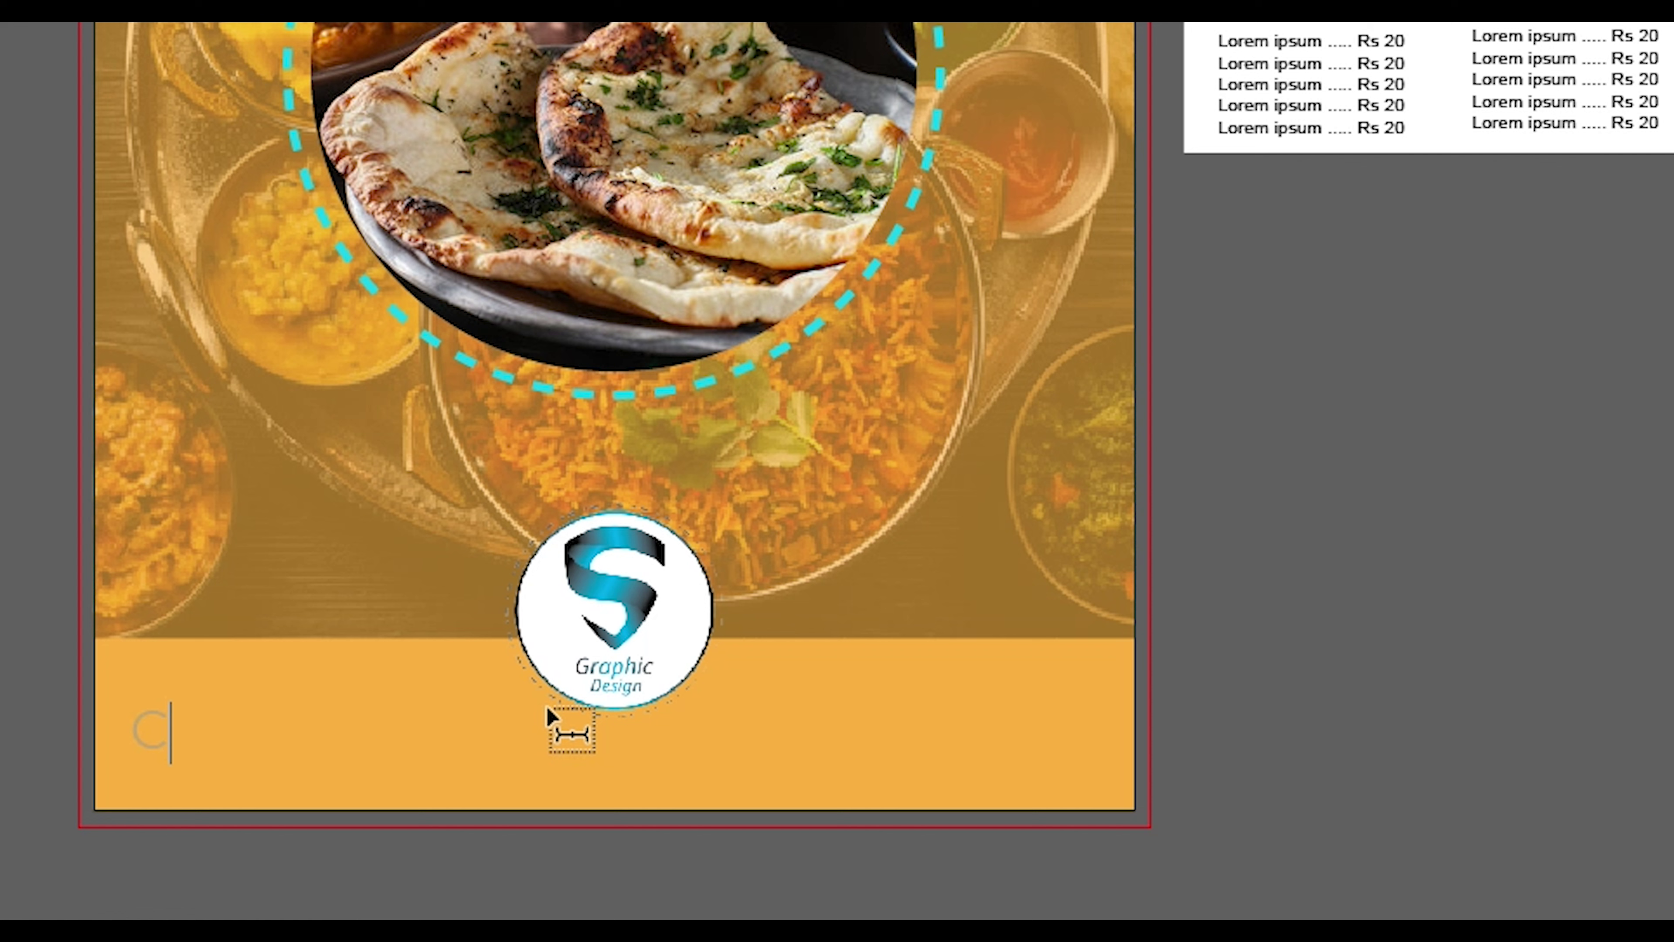
Type 'CONTACT' at the left of the bottom band, correcting the mistyped letters.
text(TA)
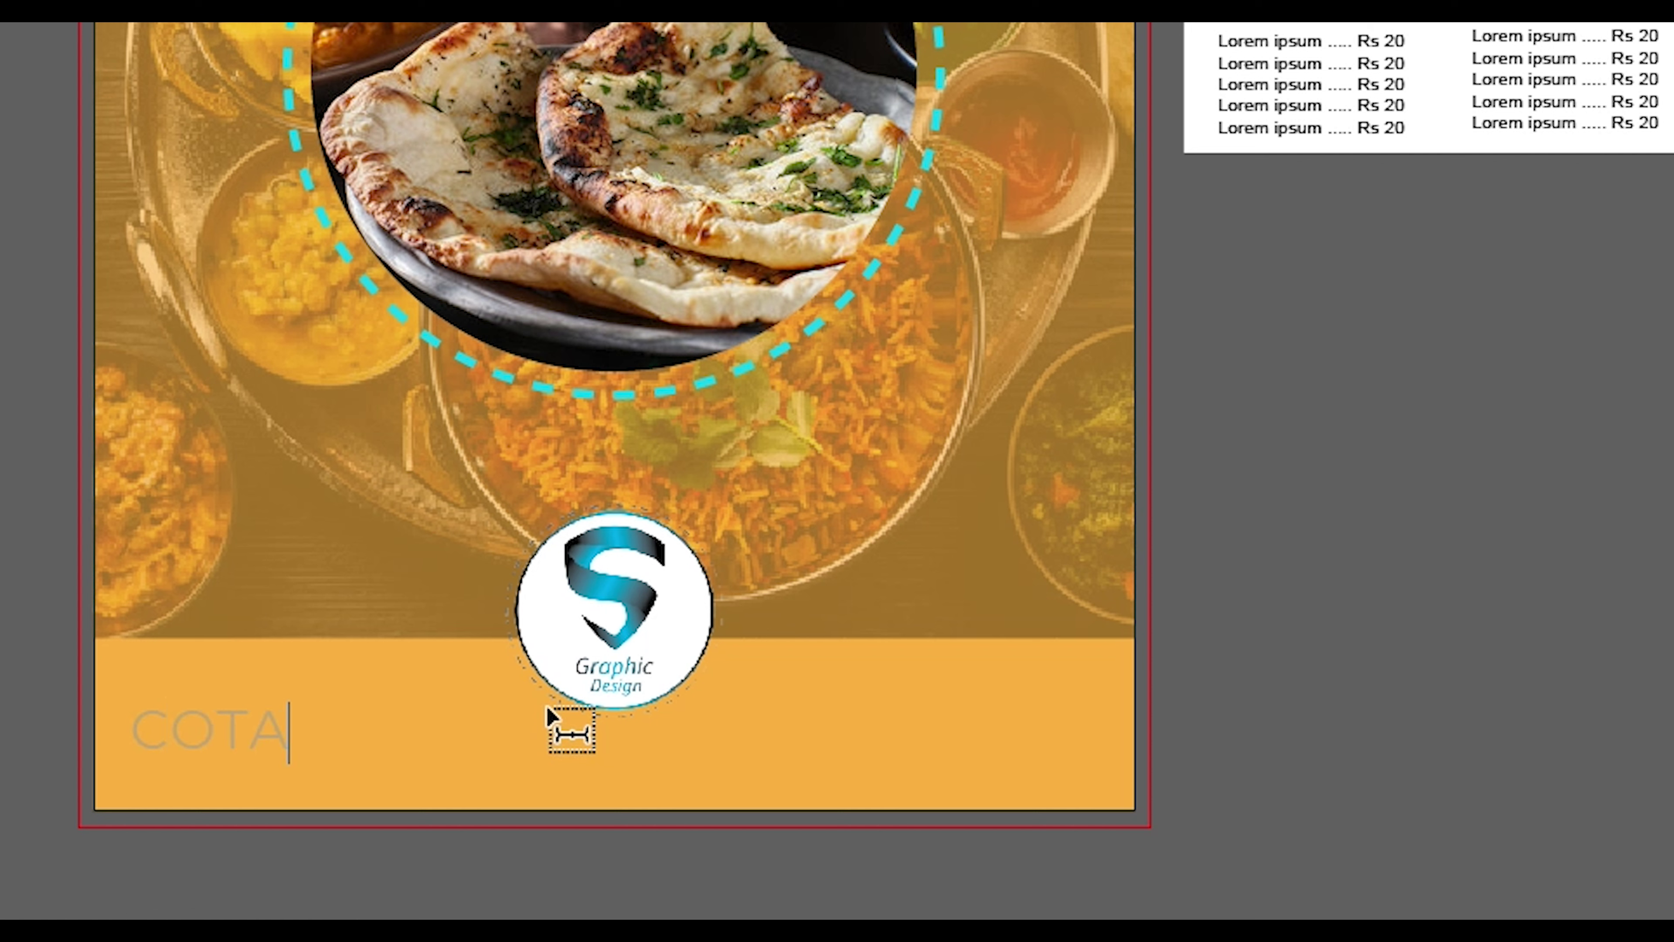
text(CT)
key(BackSpace)
key(BackSpace)
key(BackSpace)
text(NTACT)
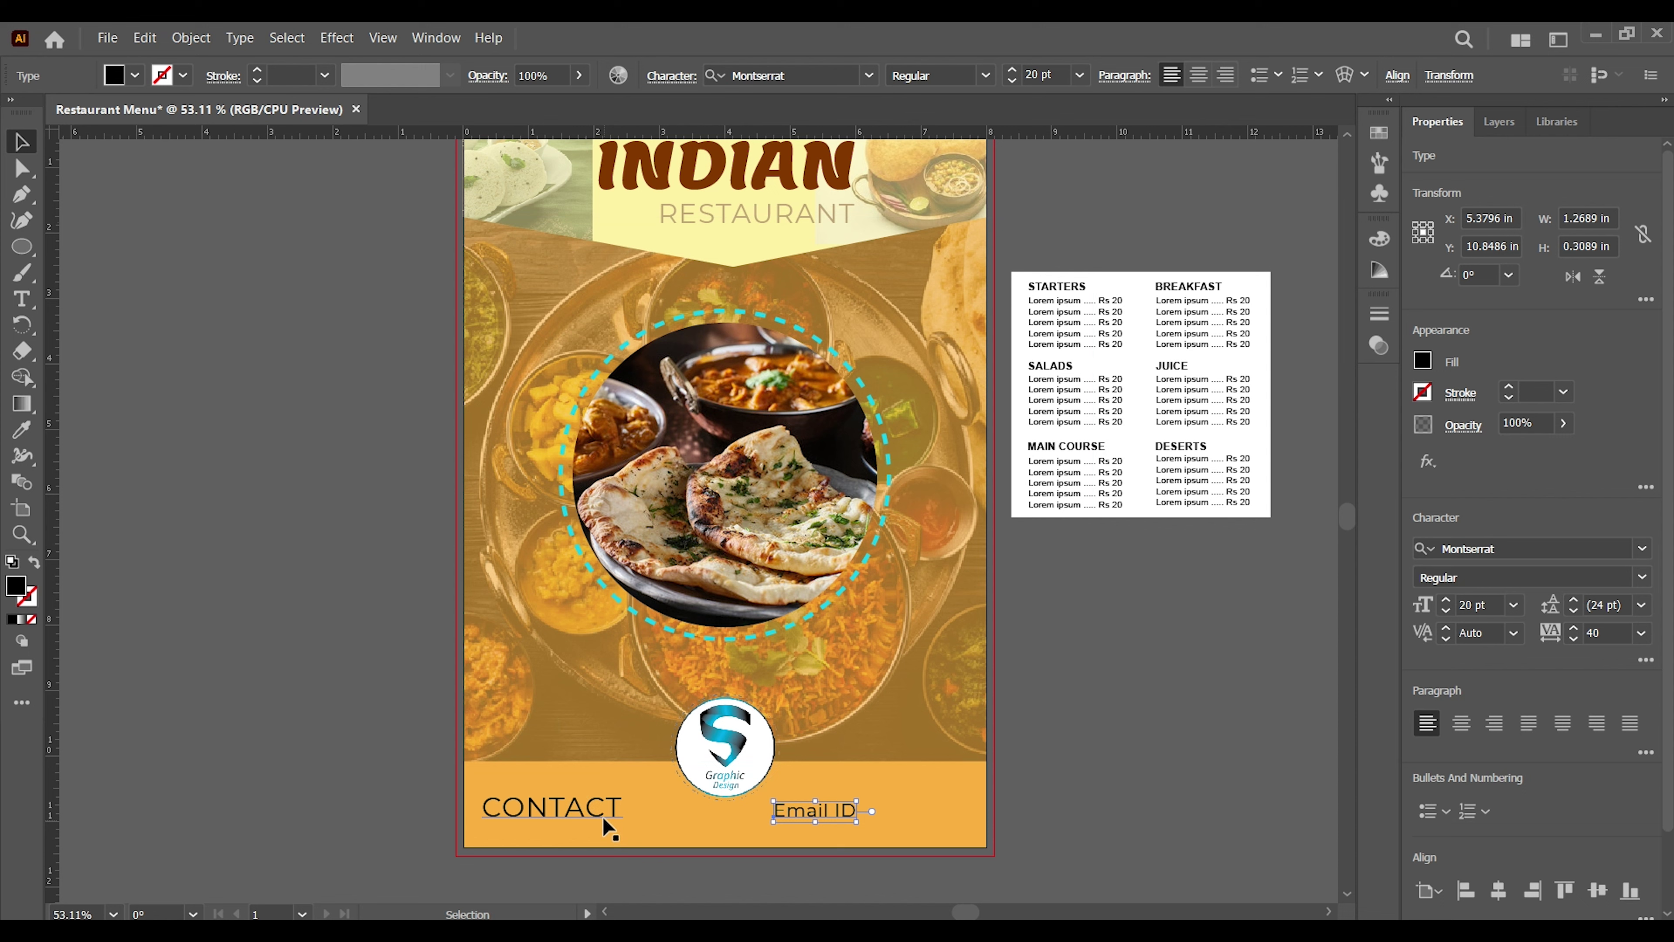
Resize the CONTACT text from 30 pt to 20 pt.
click(603, 817)
text(20)
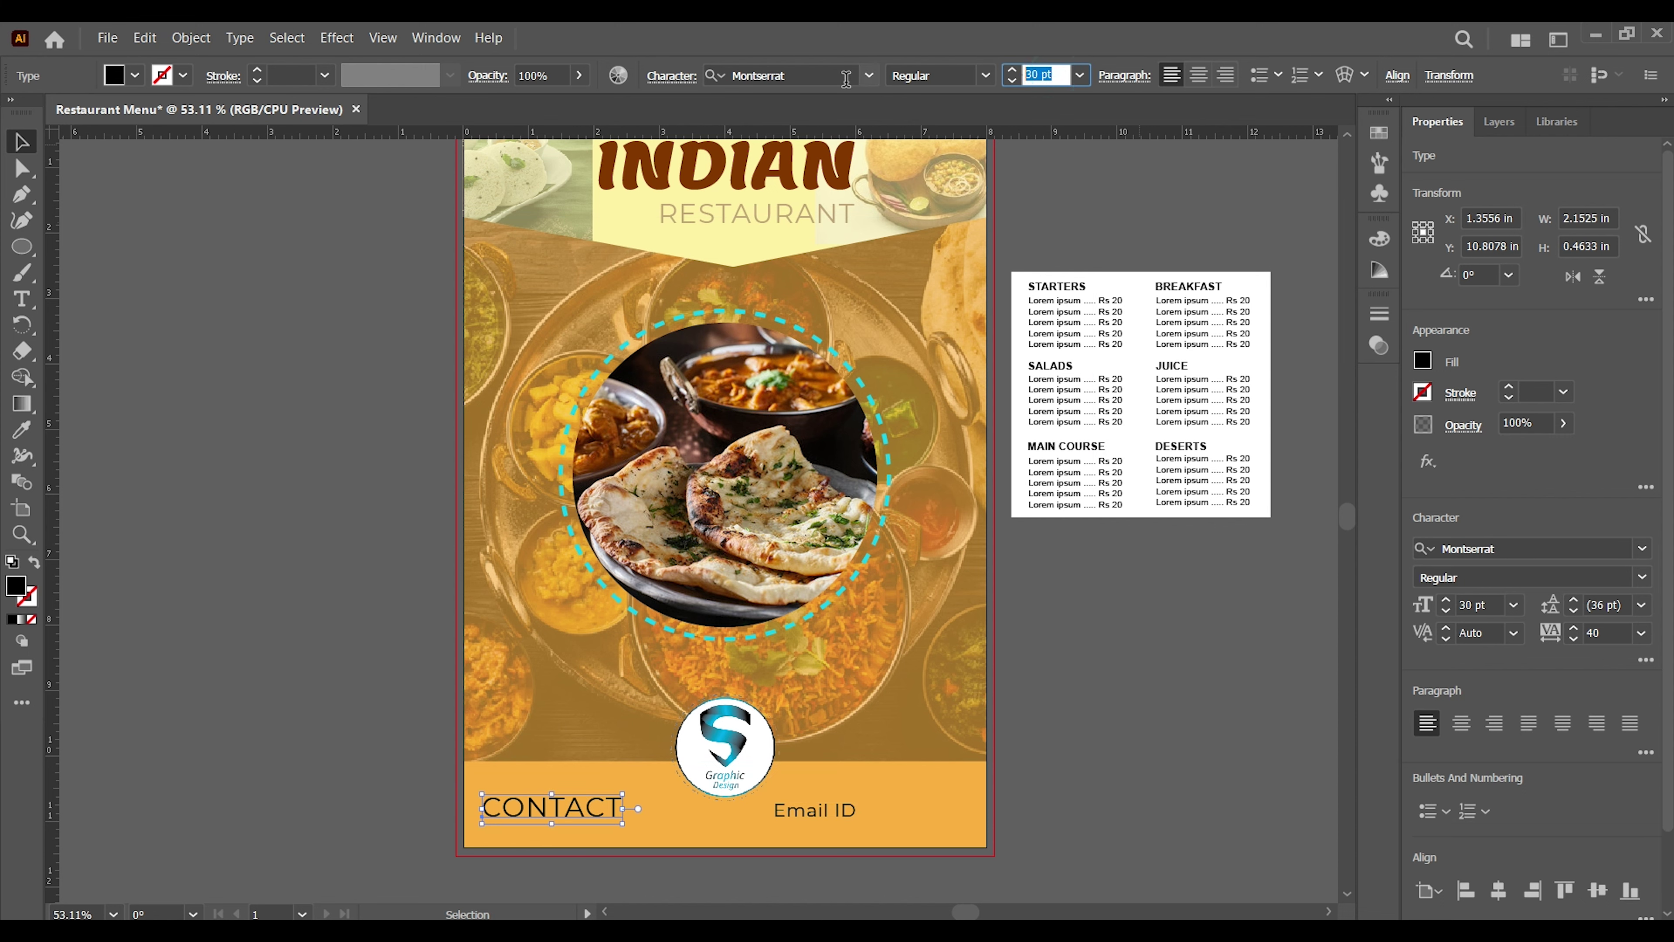
key(Return)
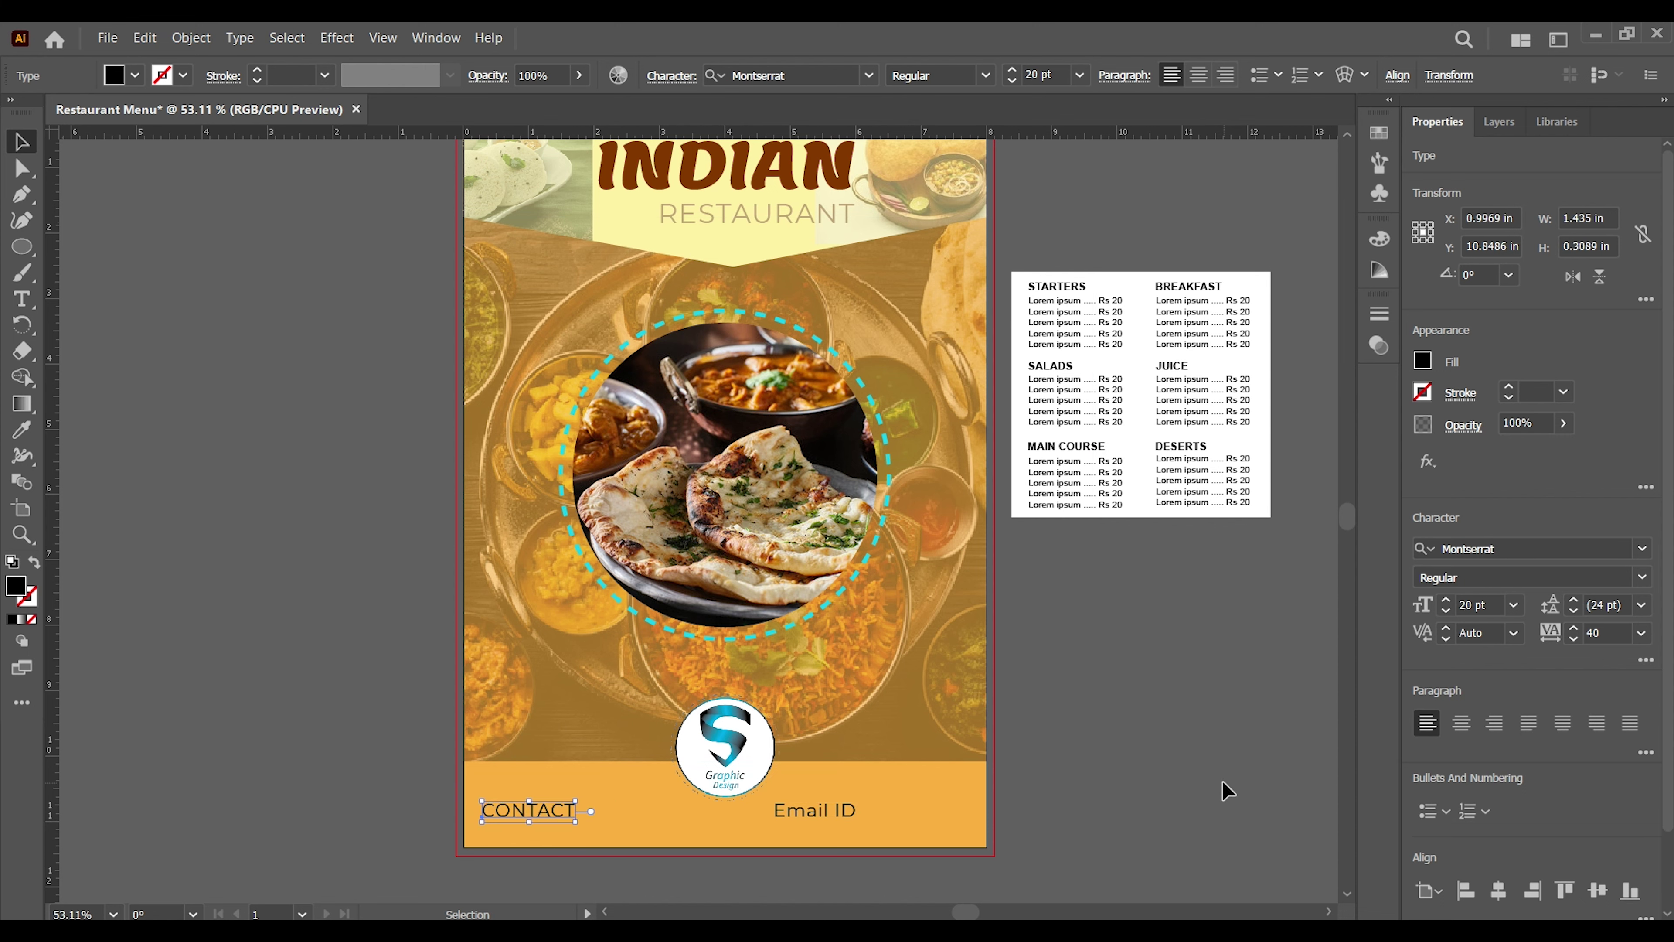
click(1225, 785)
click(549, 819)
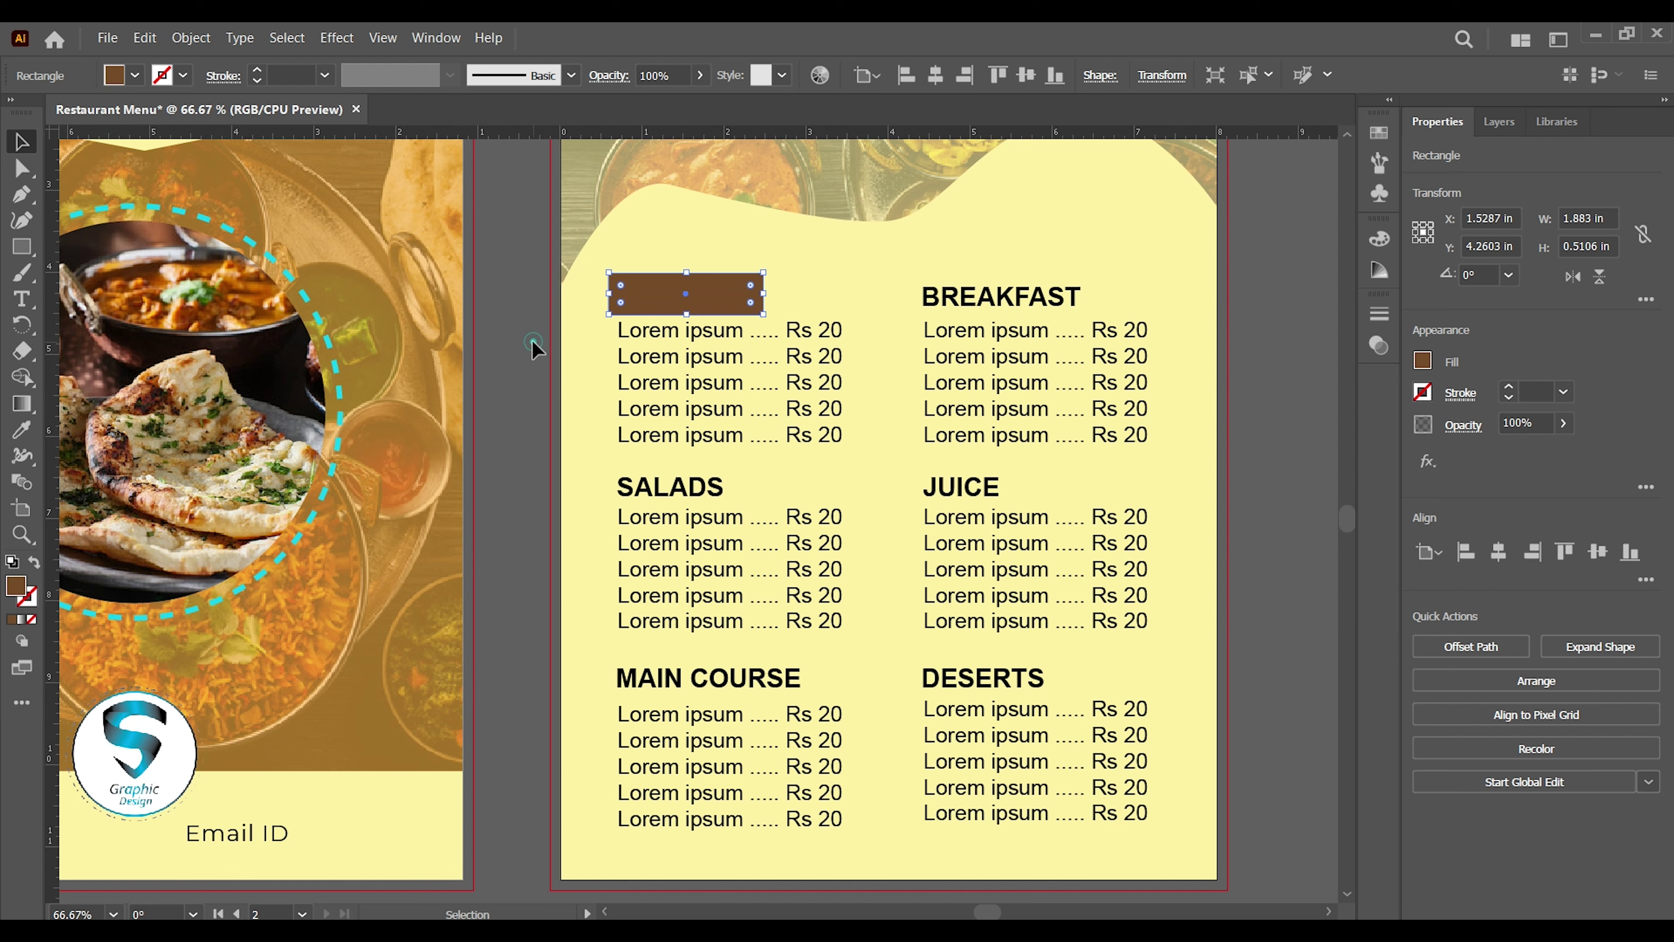
Bring the hidden STARTERS heading in front of its brown label so it shows white.
ctrl+click(718, 306)
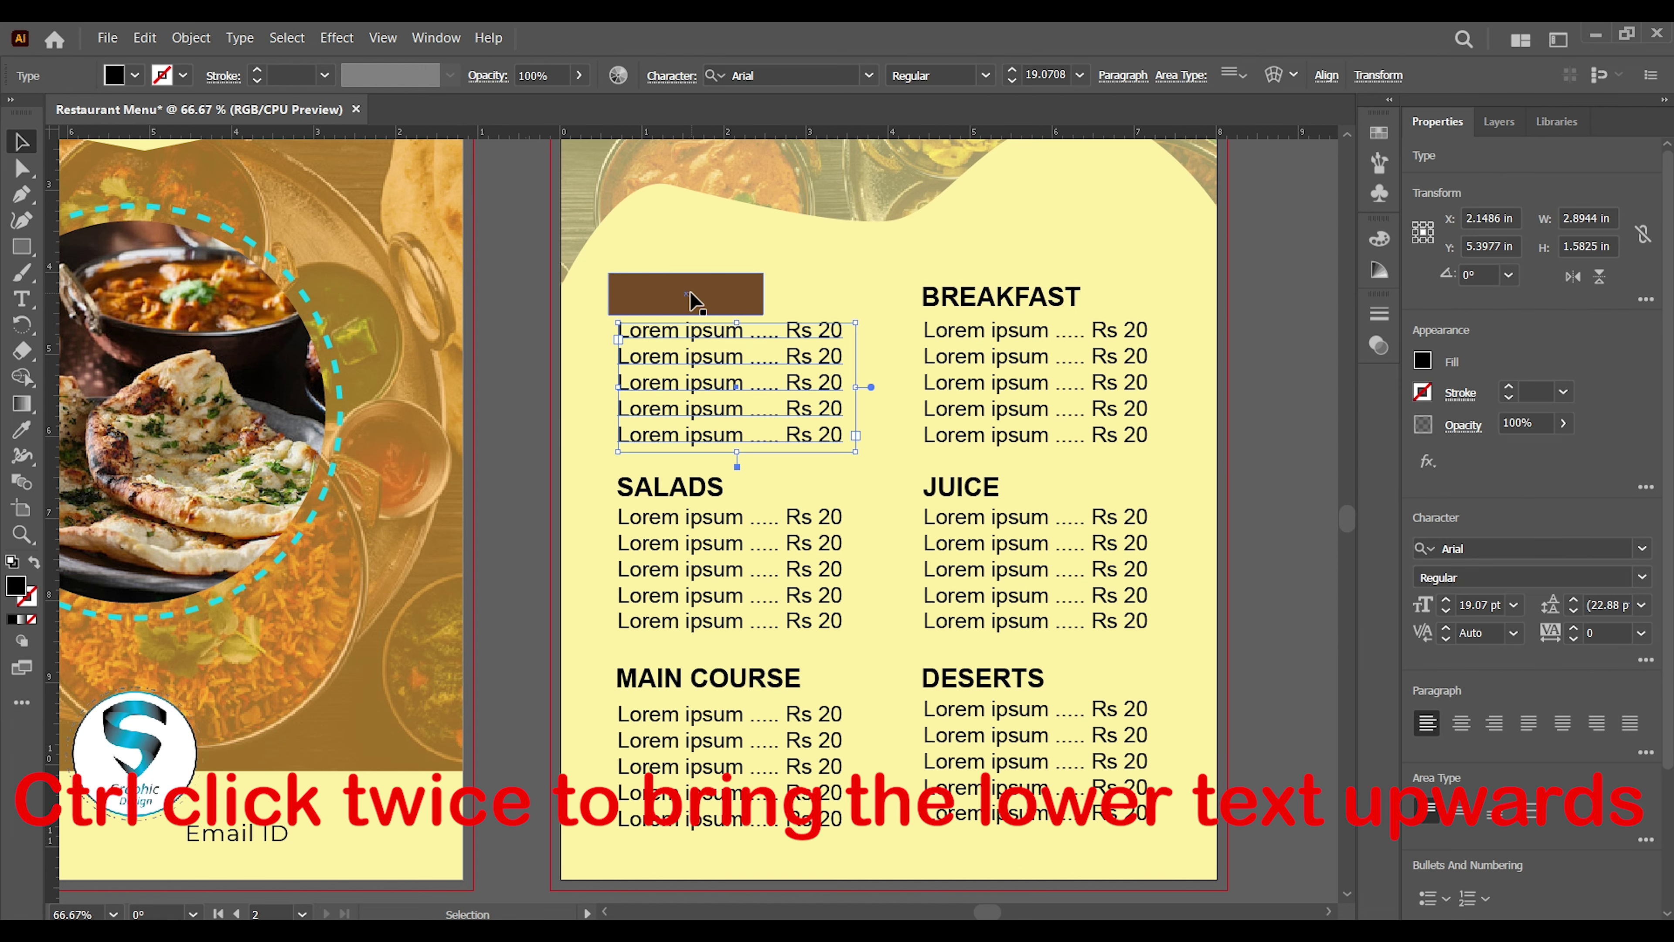
ctrl+click(645, 295)
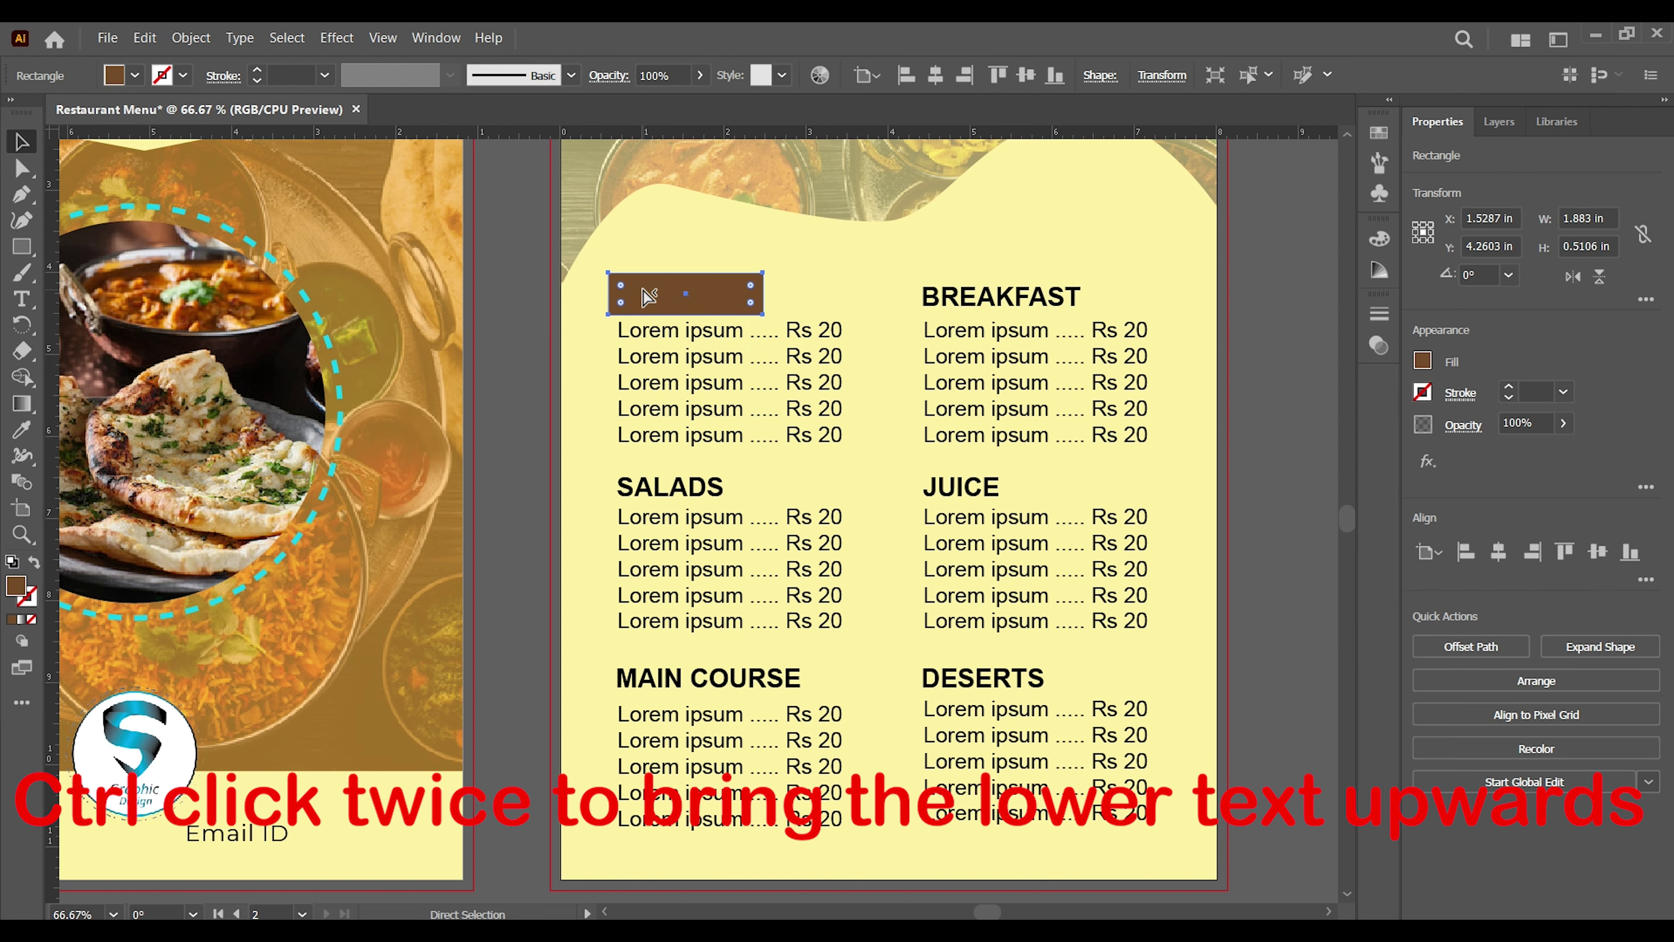
ctrl+click(661, 279)
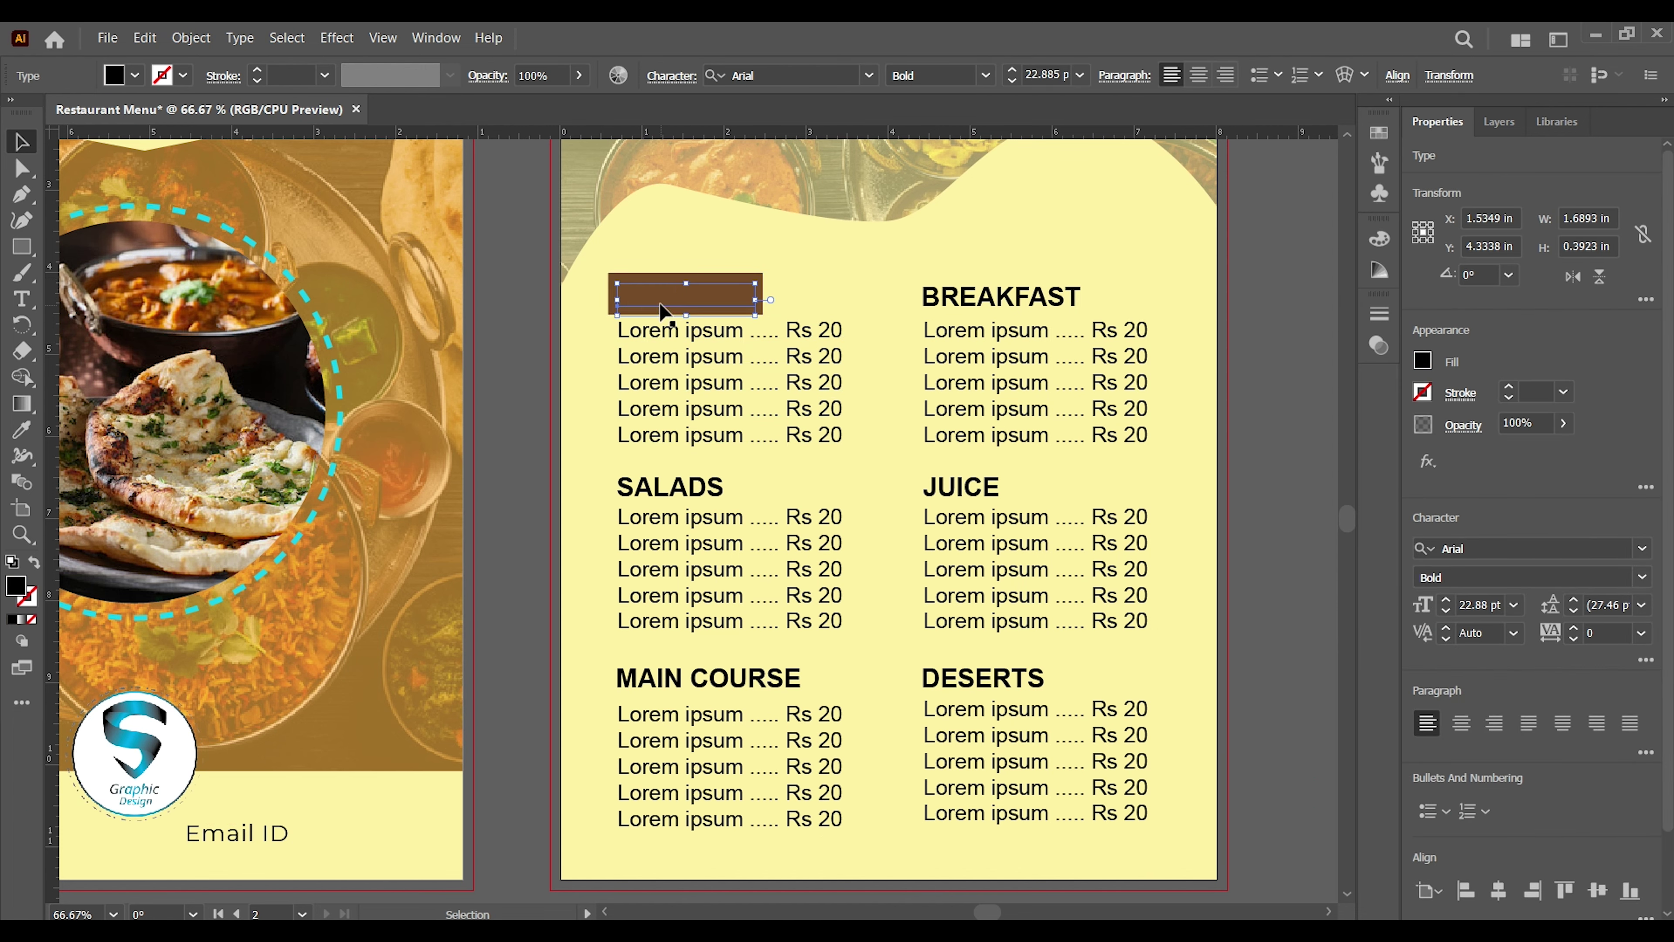
key(ctrl+shift+bracketright)
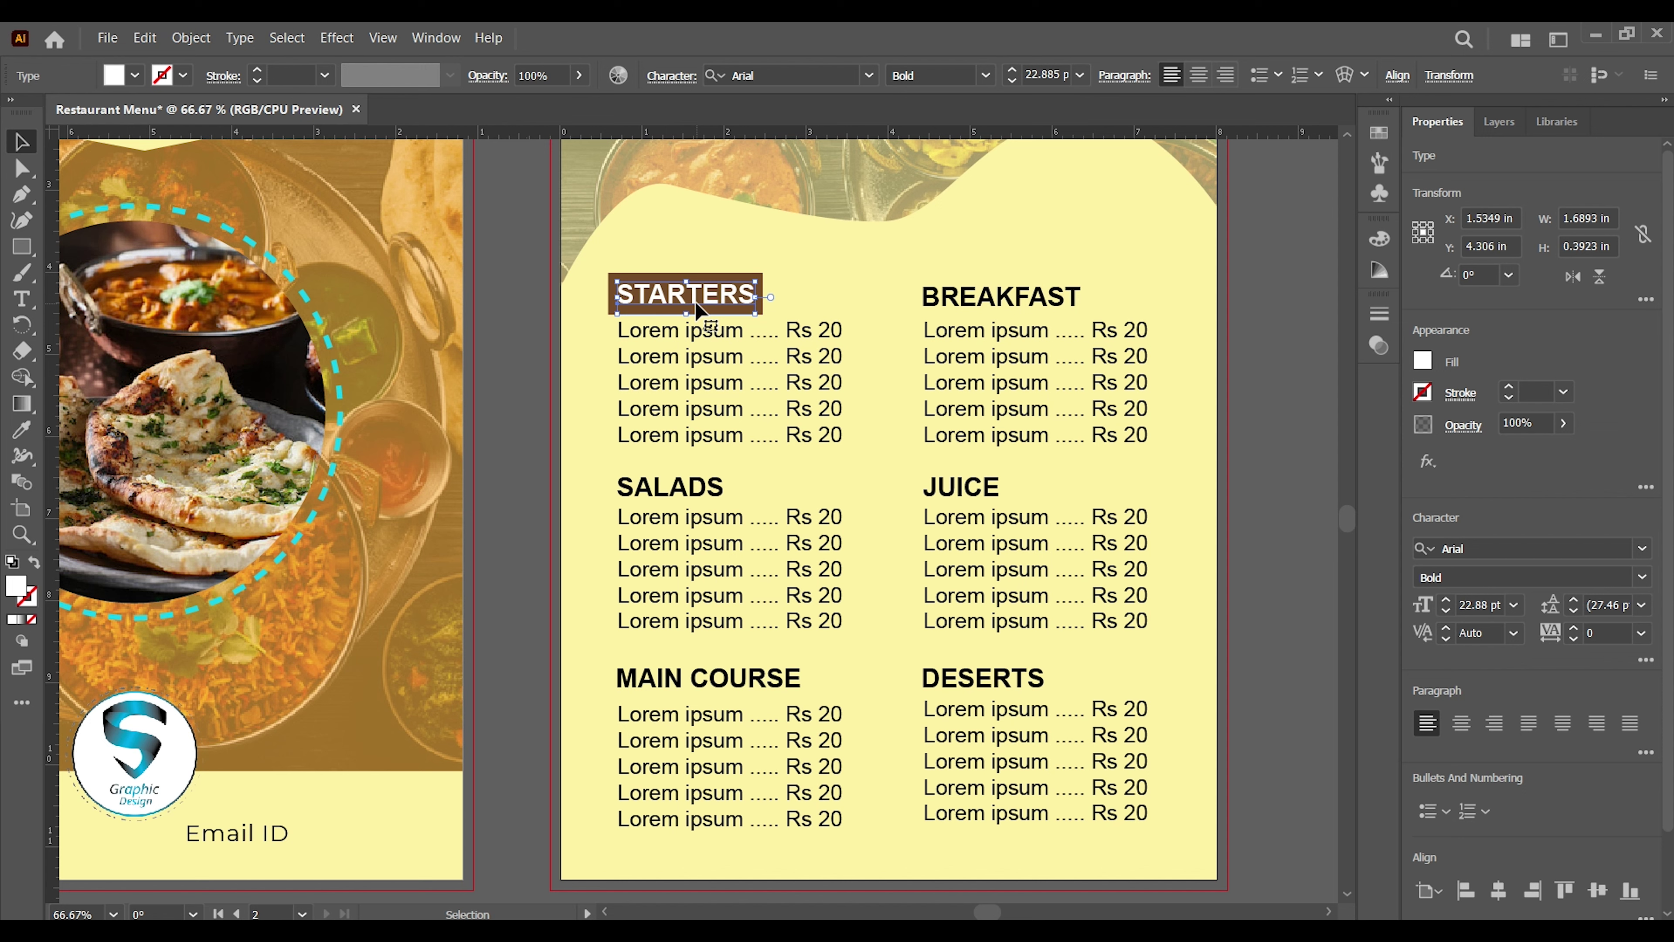
Alt-drag a copy of the brown STARTERS label straight down onto the SALADS heading.
click(502, 419)
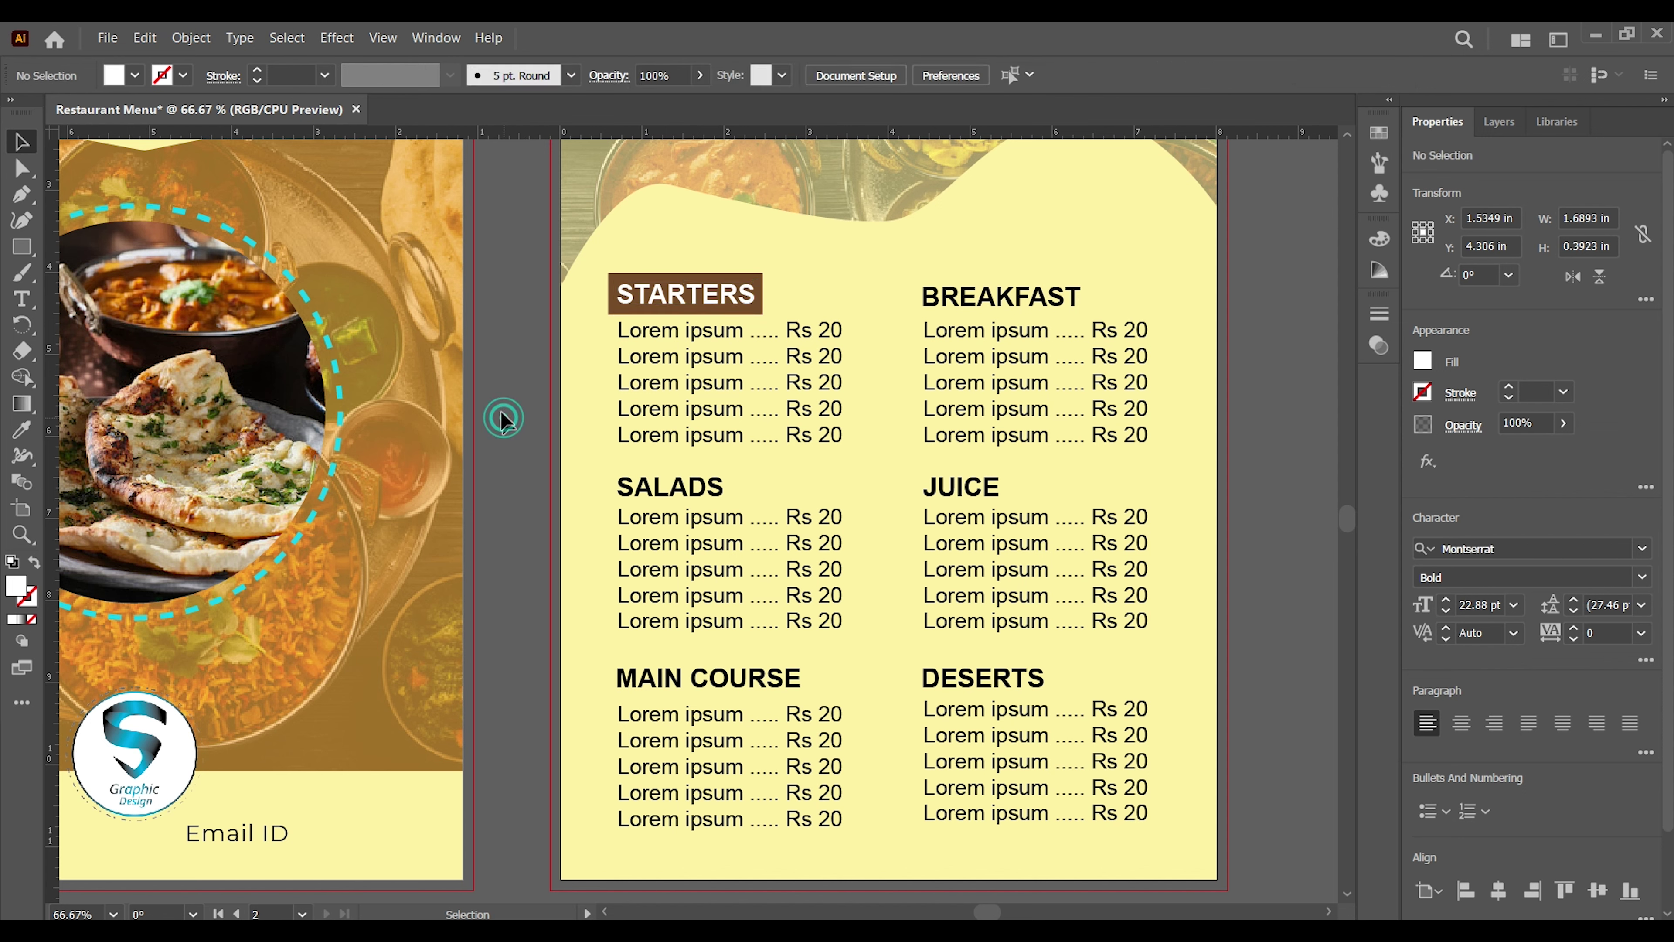
click(759, 283)
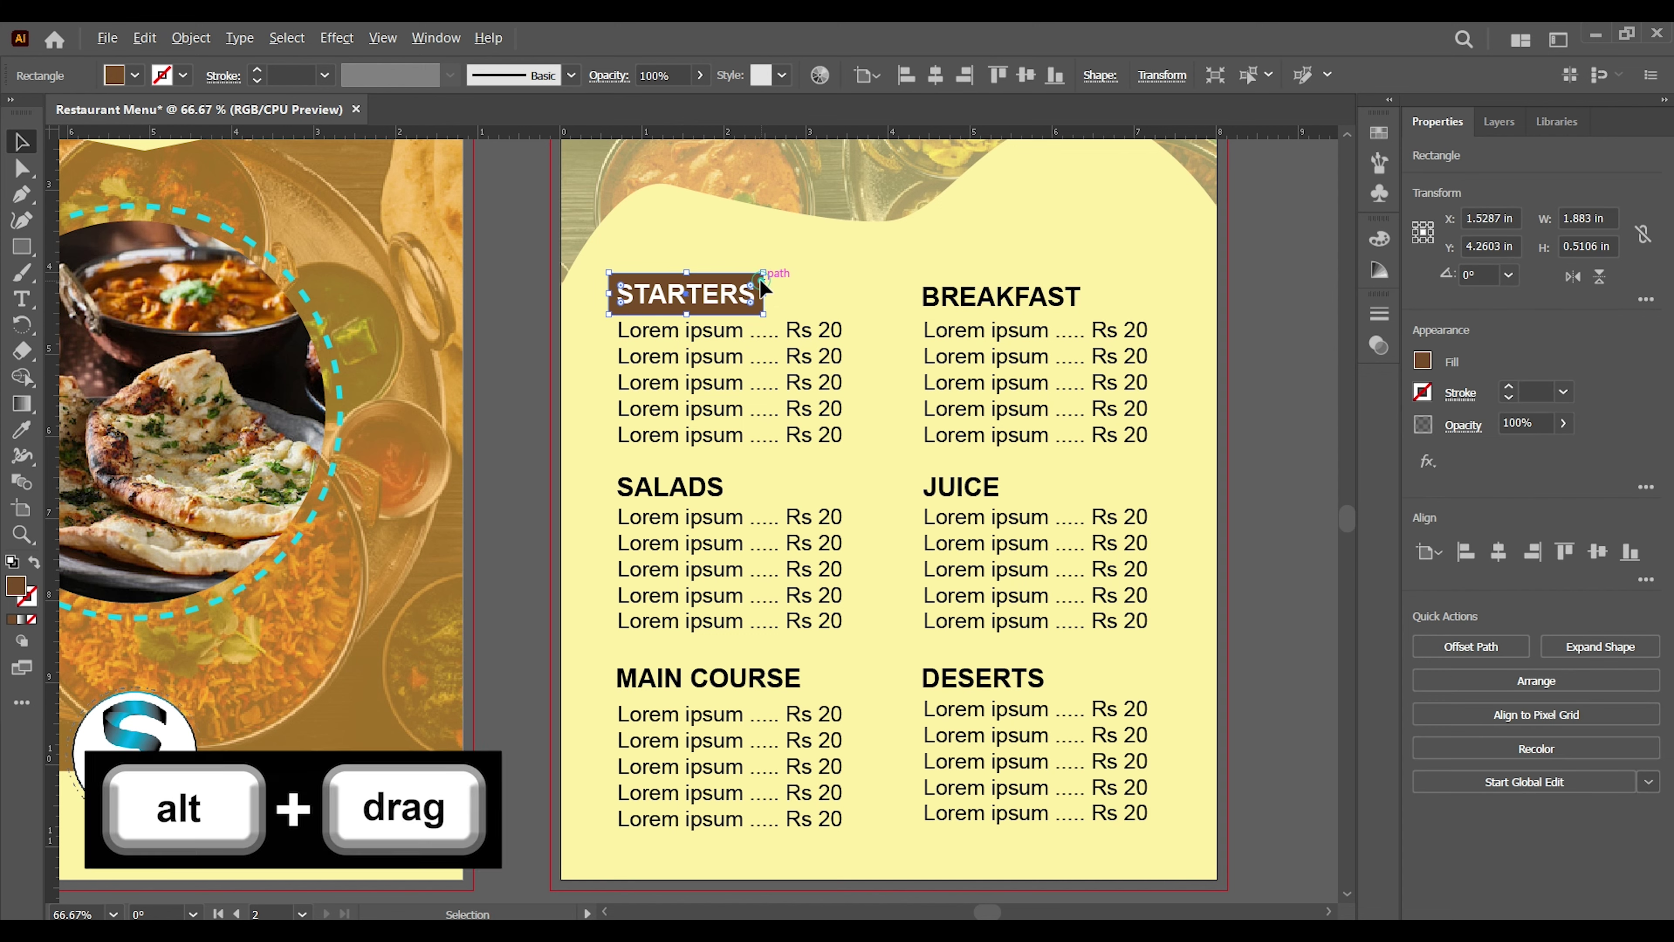
mouse_move(761, 288)
mouse_down()
mouse_move(768, 485)
mouse_move(763, 469)
mouse_up()
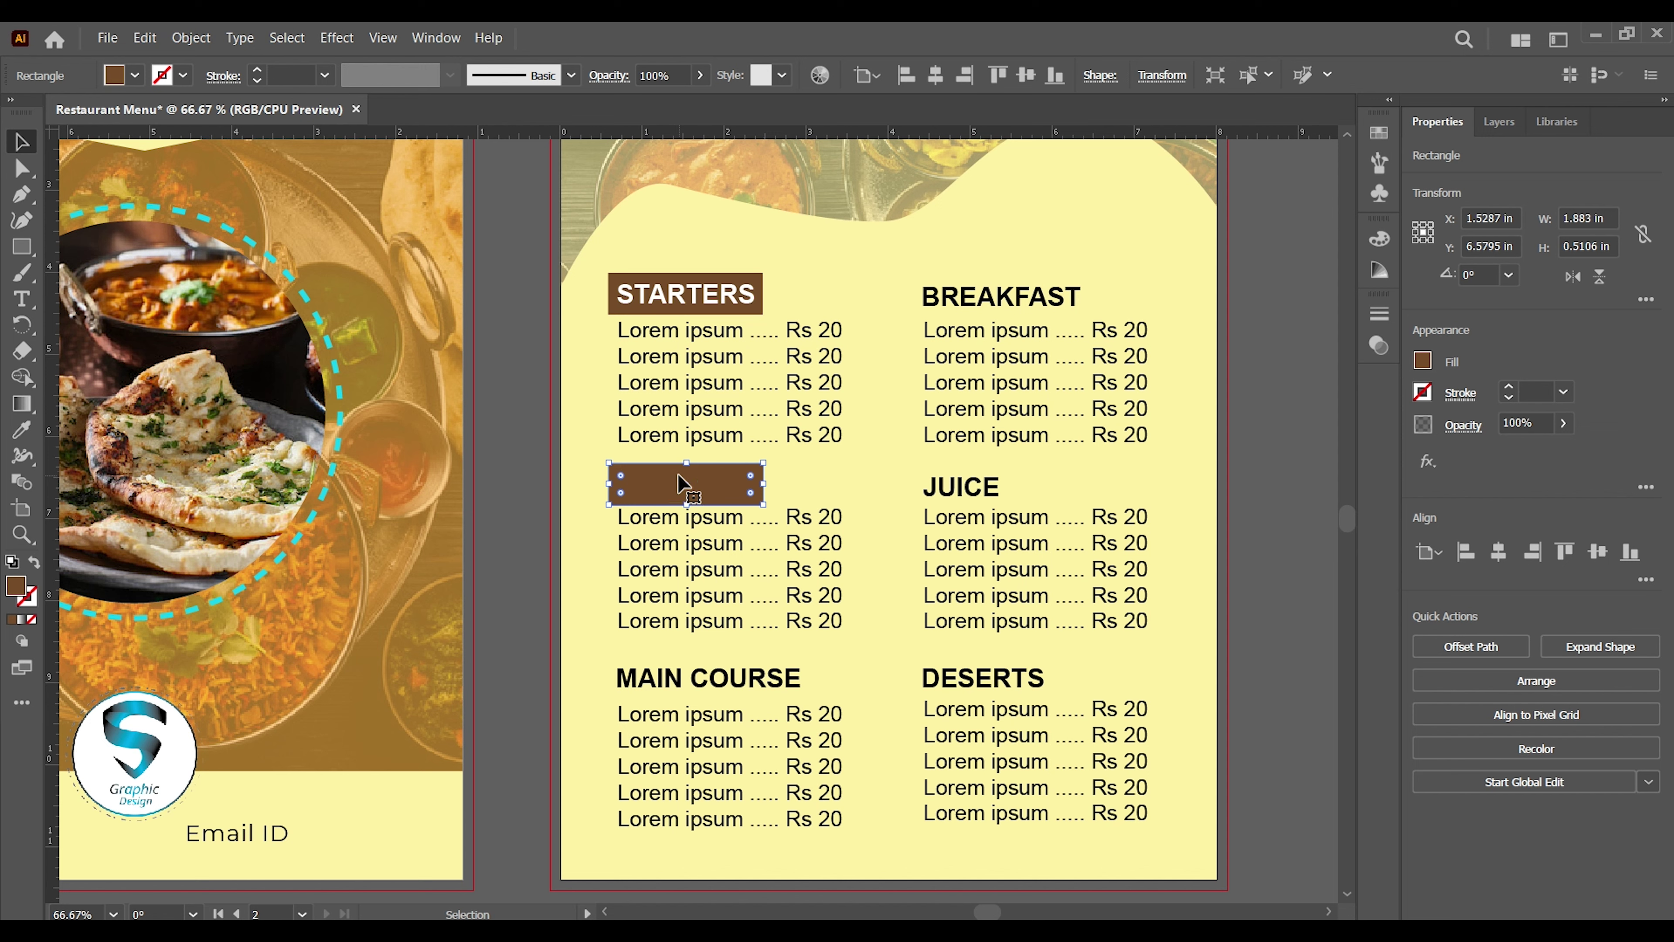
click(543, 489)
Bring the SALADS text in front of its label, nudge it up and colour it white.
key(ctrl)
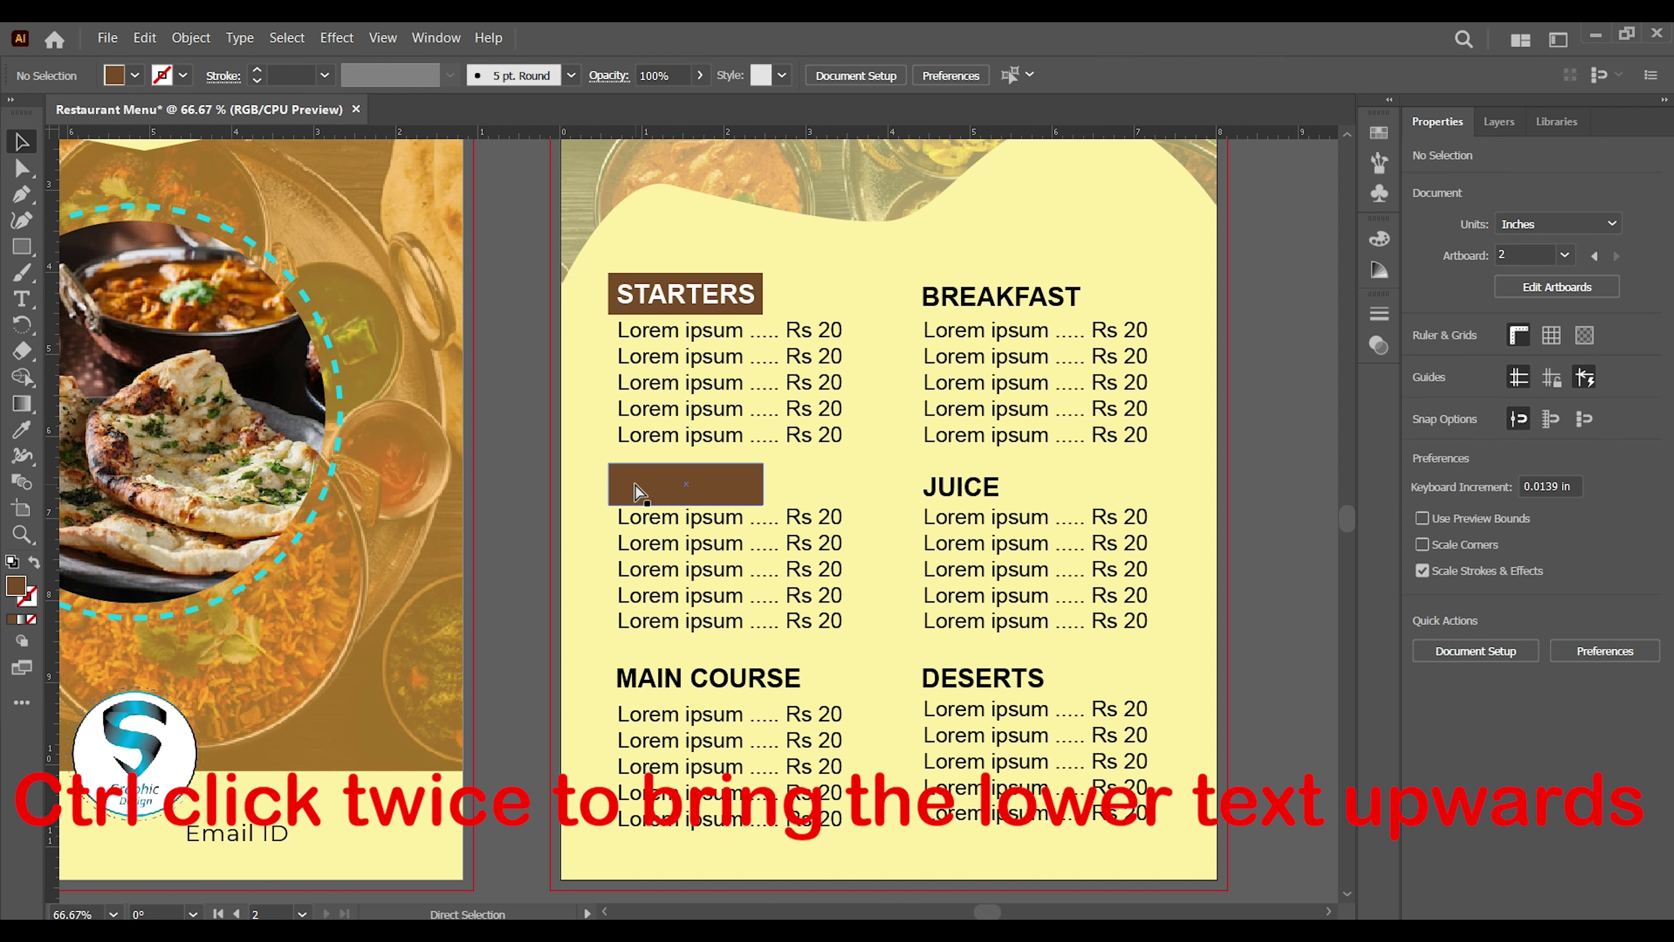
ctrl+click(634, 488)
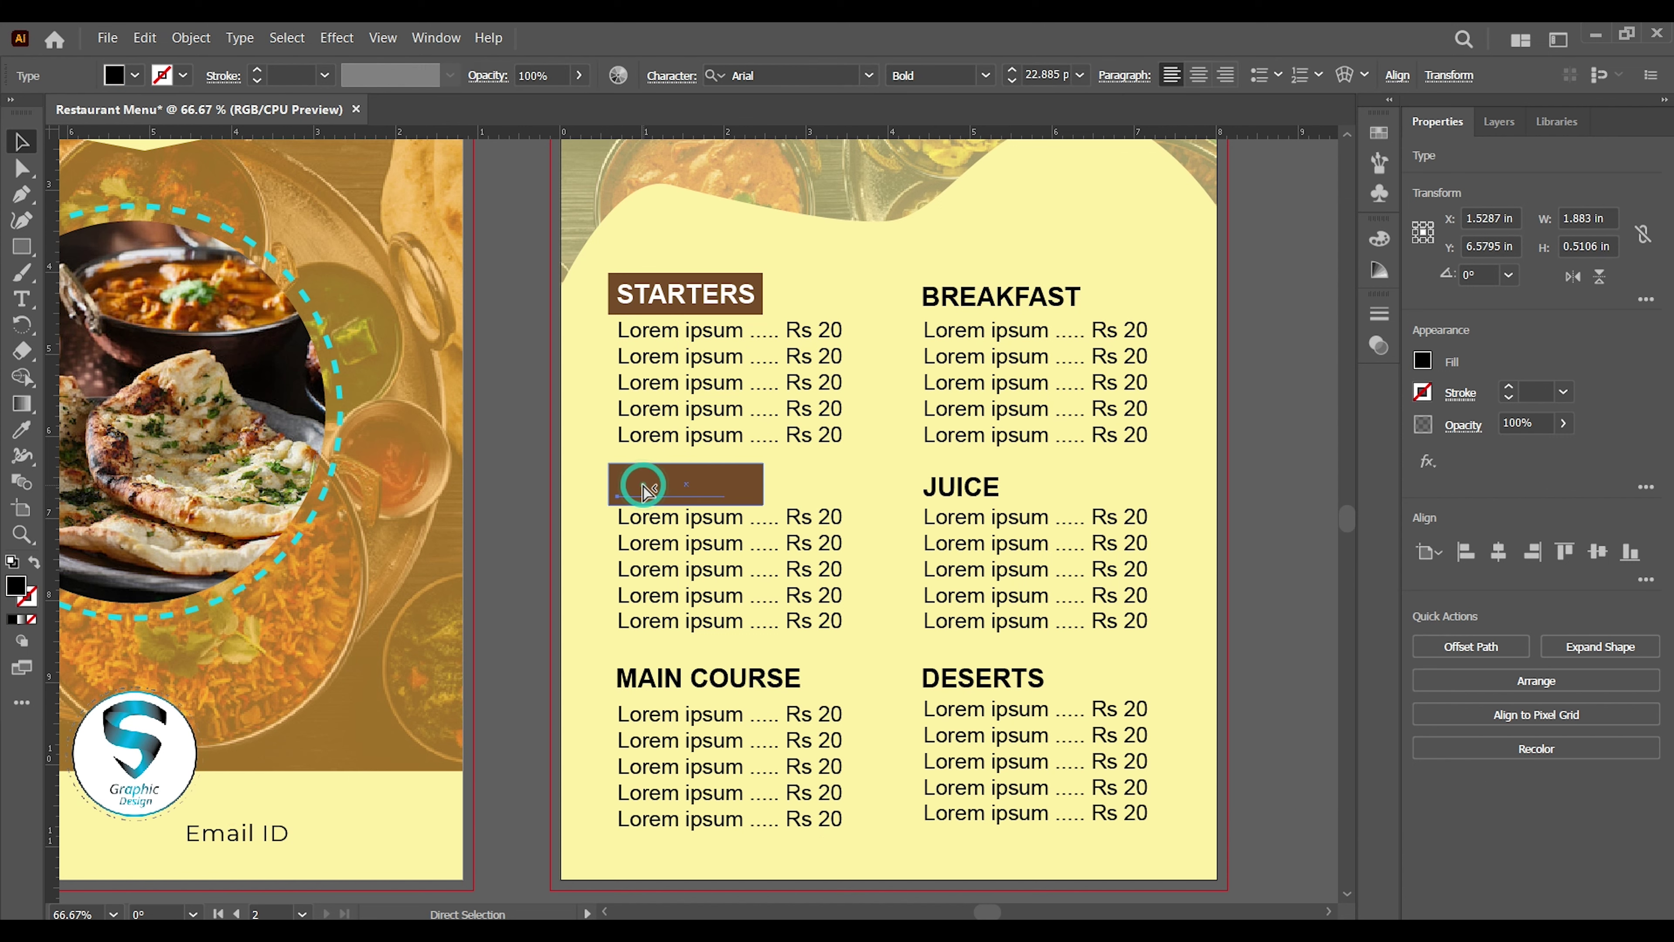
right_click(706, 491)
mouse_move(760, 824)
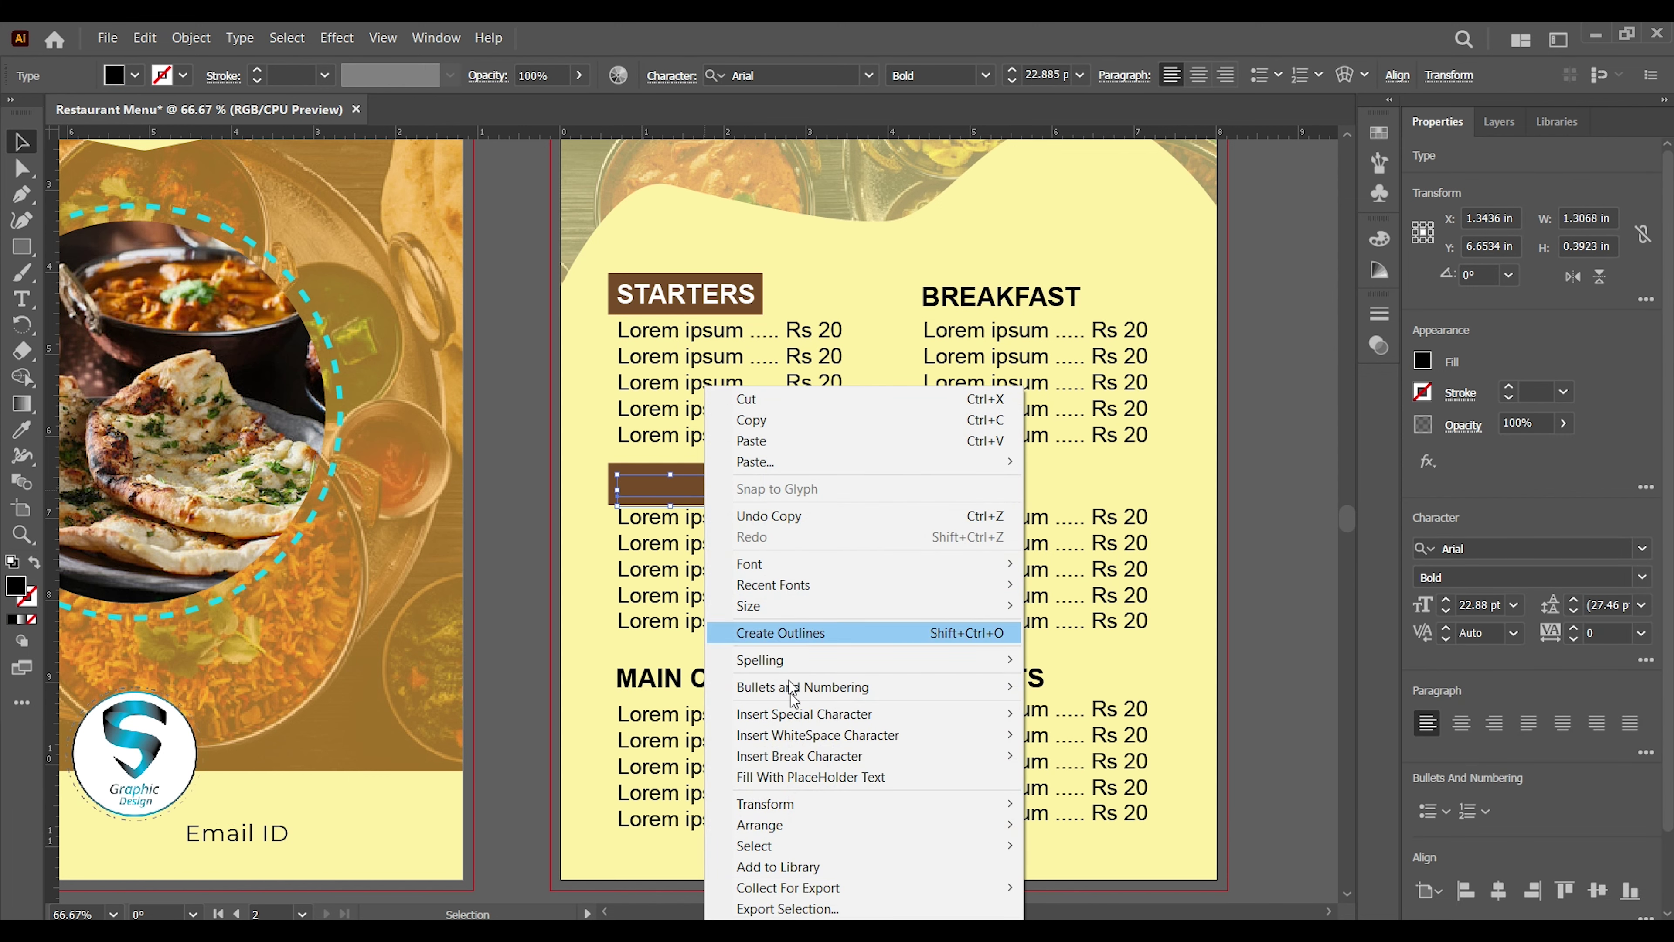
click(1158, 825)
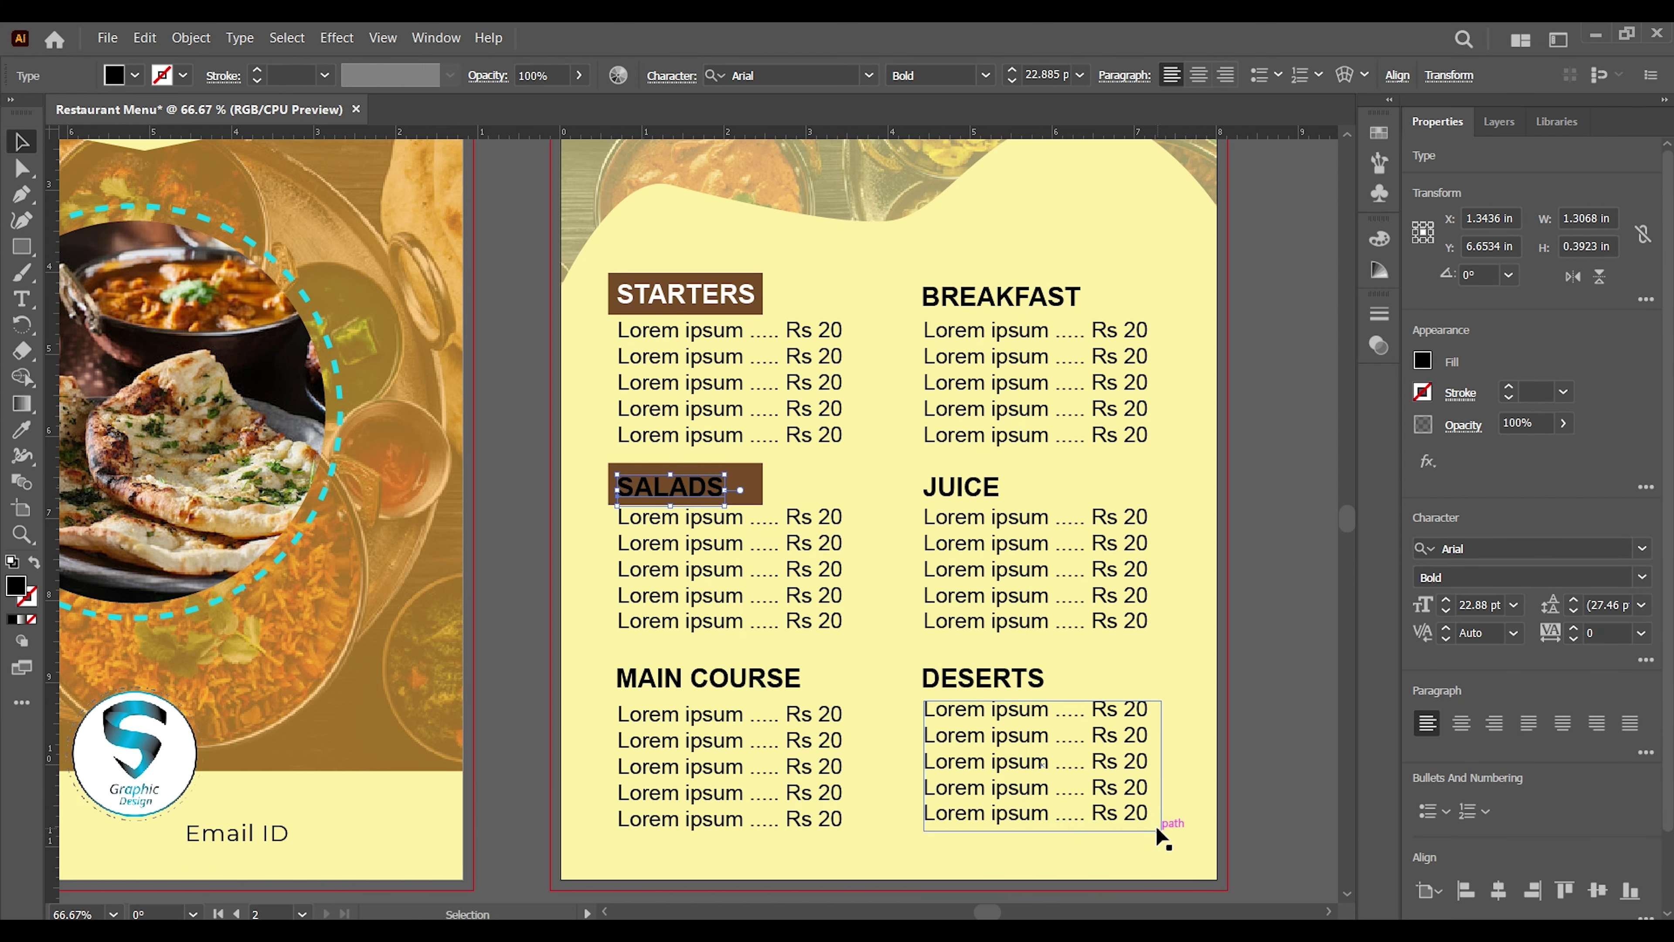
key(Up)
key(Up)
key(Up)
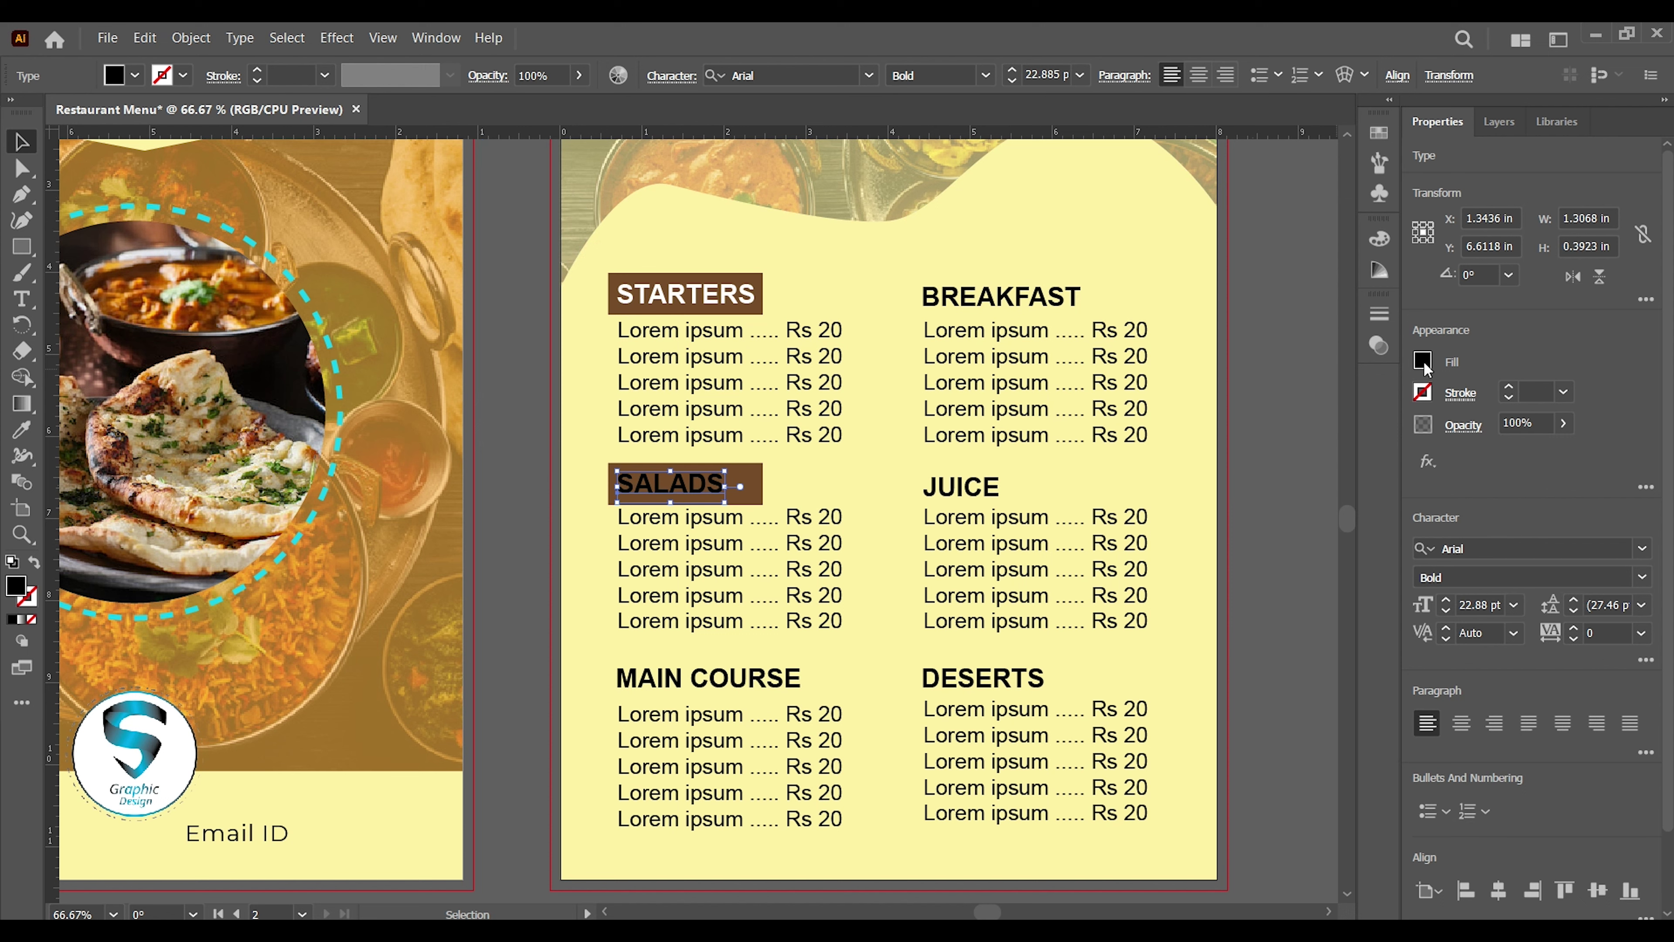
click(1424, 360)
click(1215, 439)
click(1261, 692)
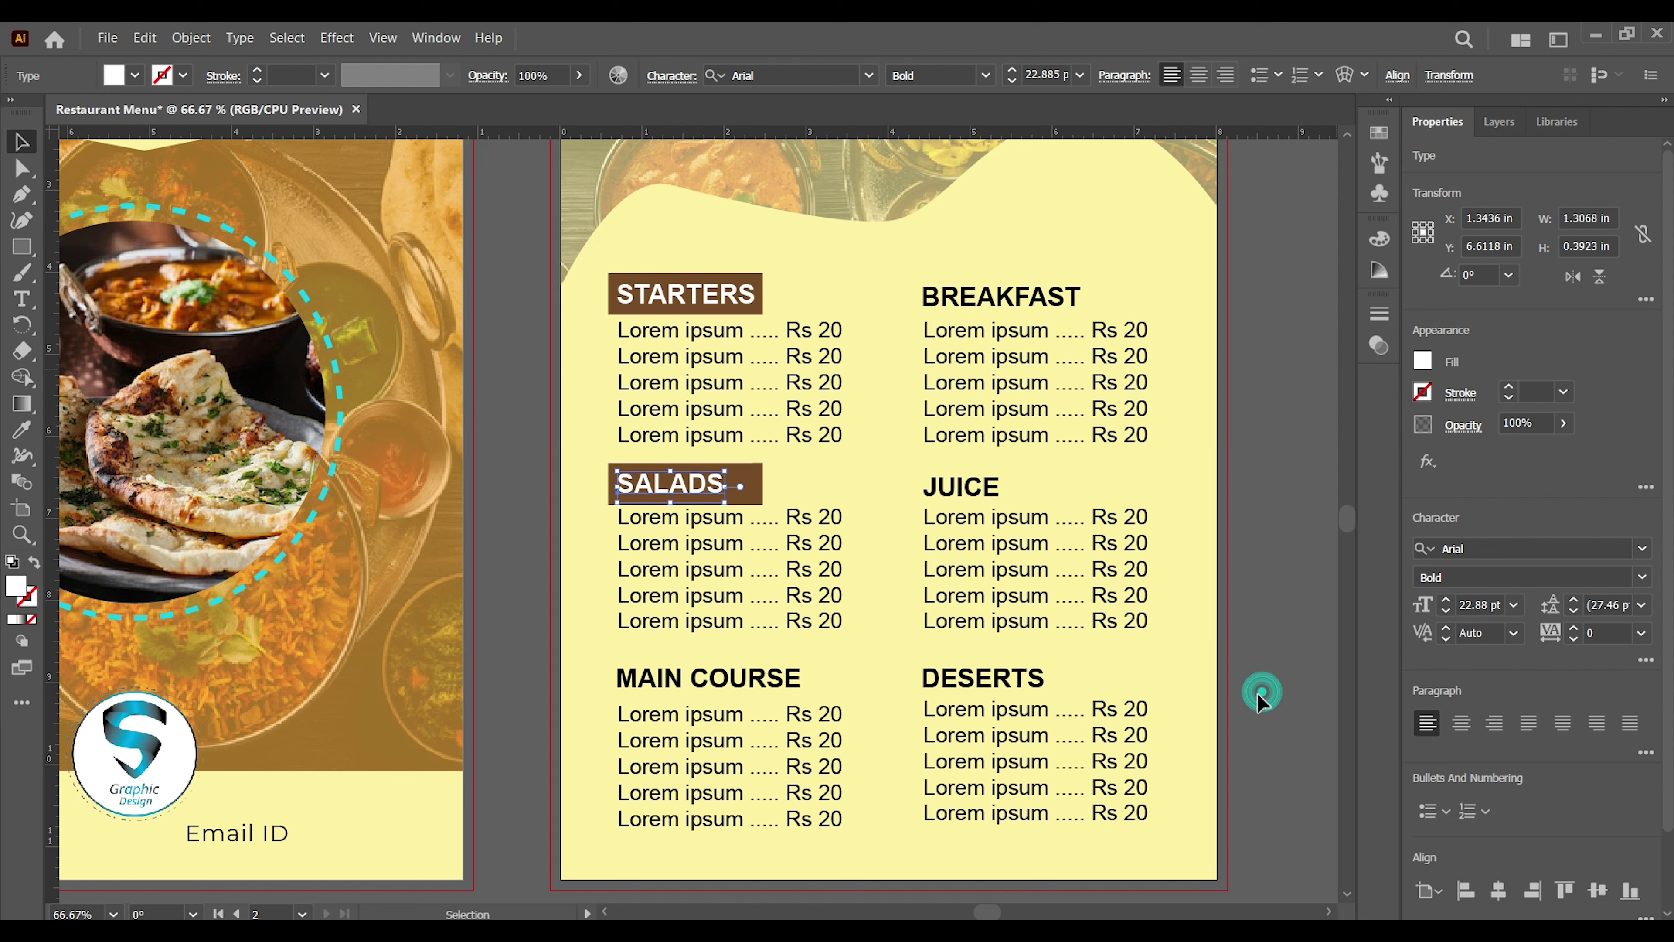
click(692, 685)
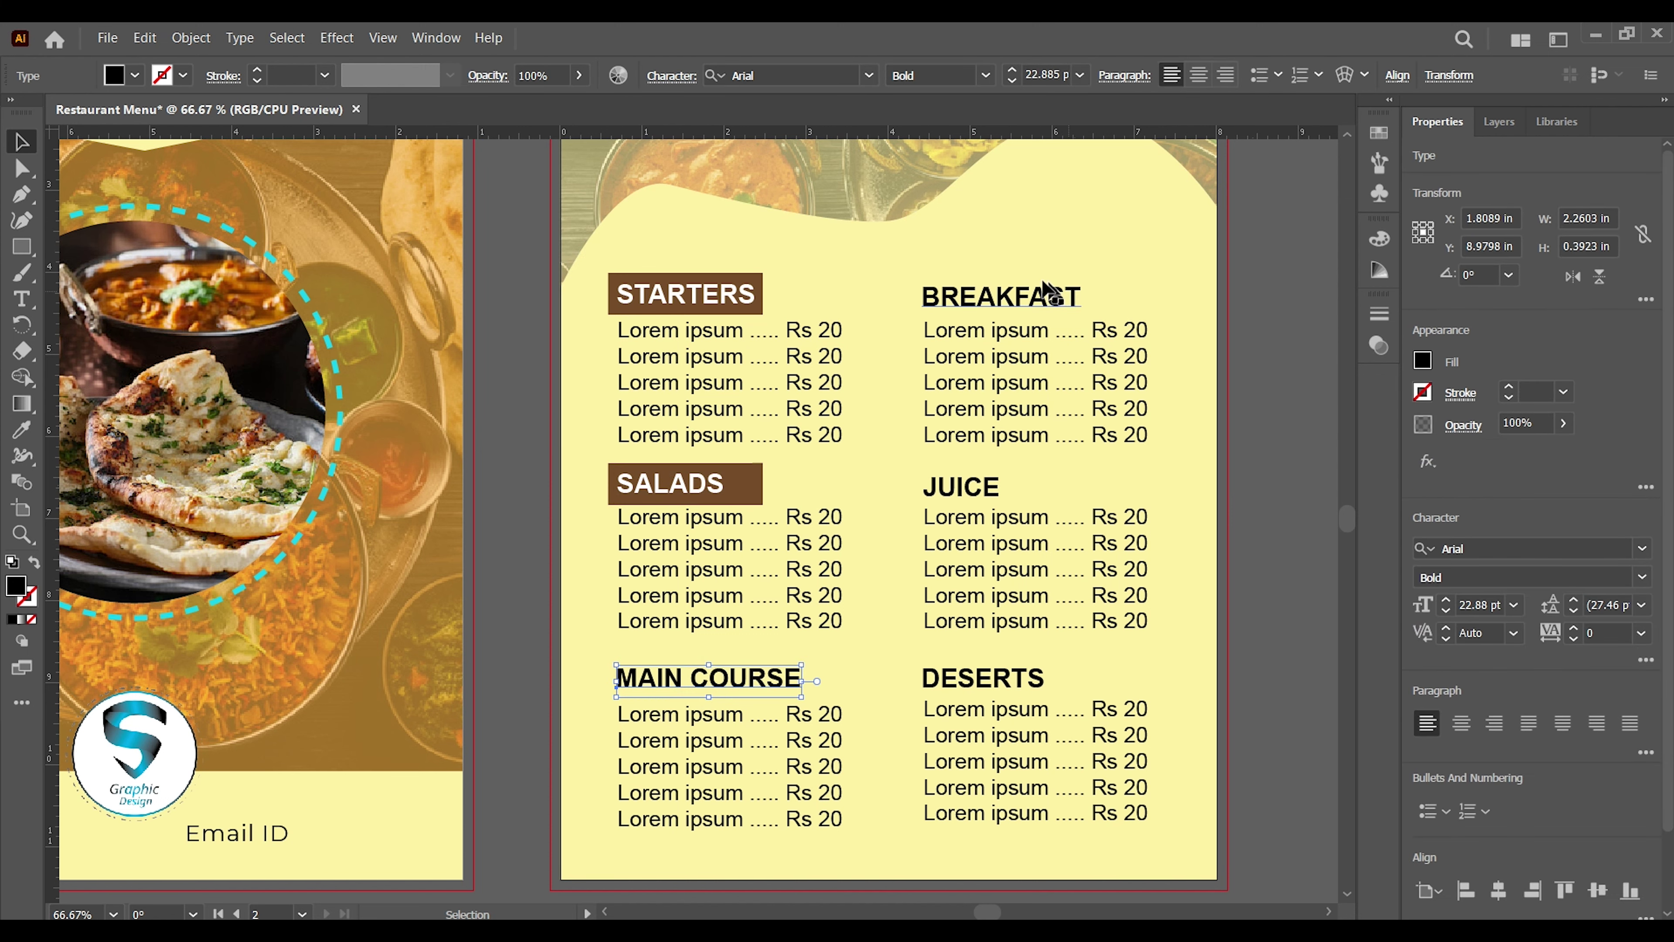
Colour the MAIN COURSE, BREAKFAST, JUICE and DESERTS headings white.
shift+click(1009, 297)
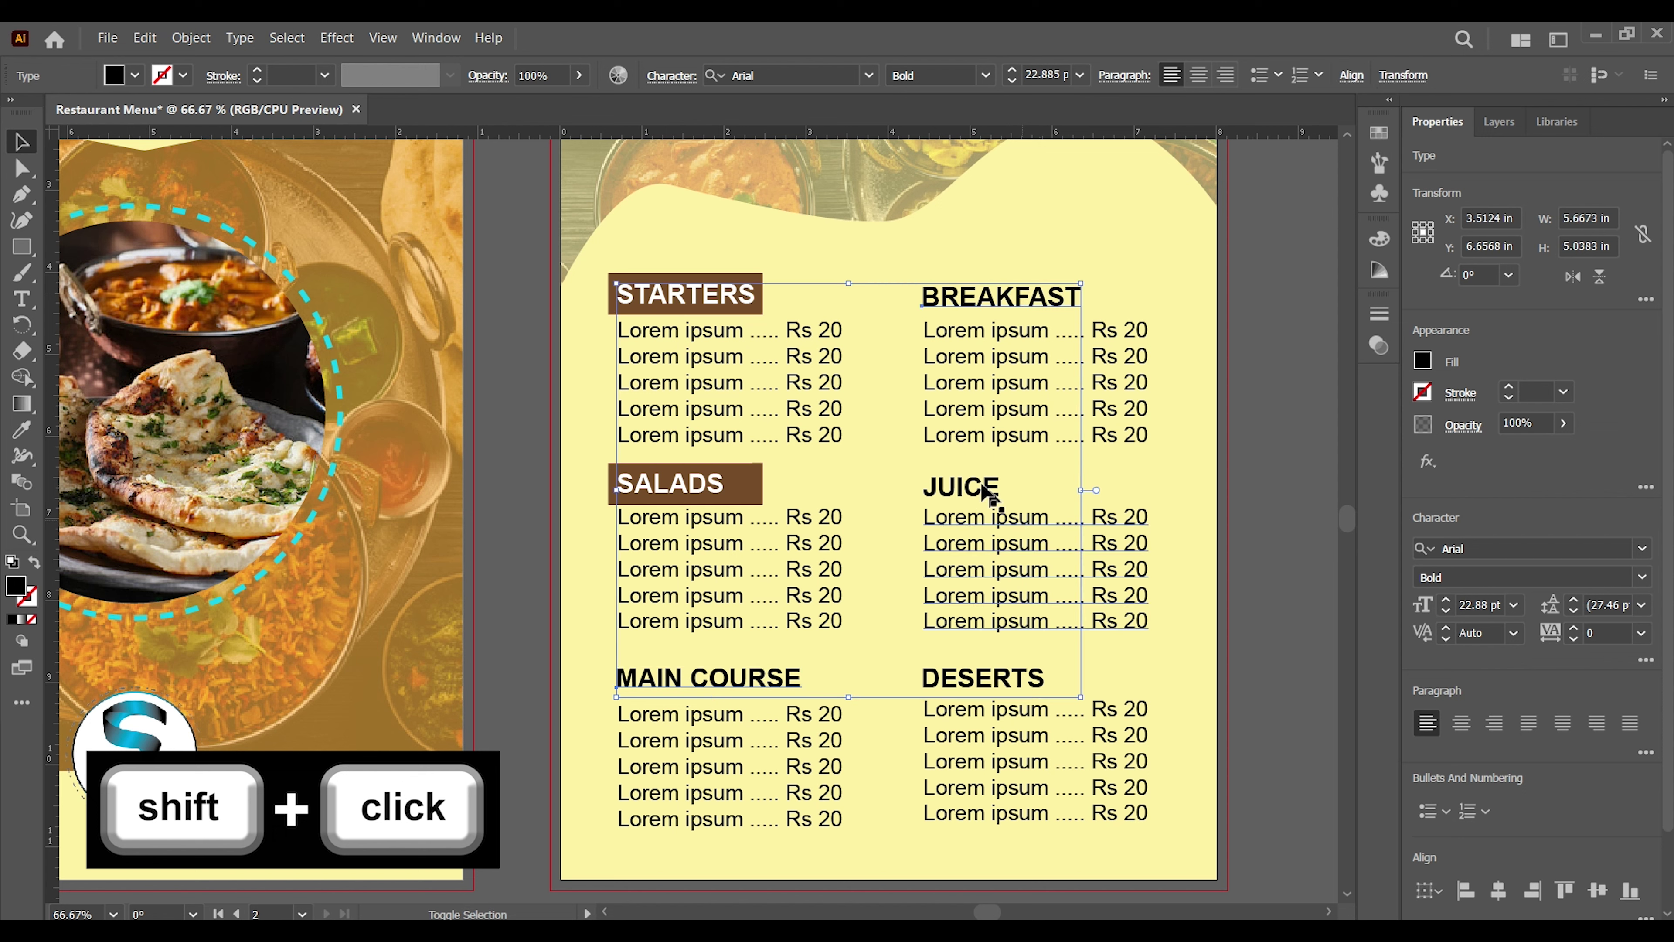
shift+click(969, 492)
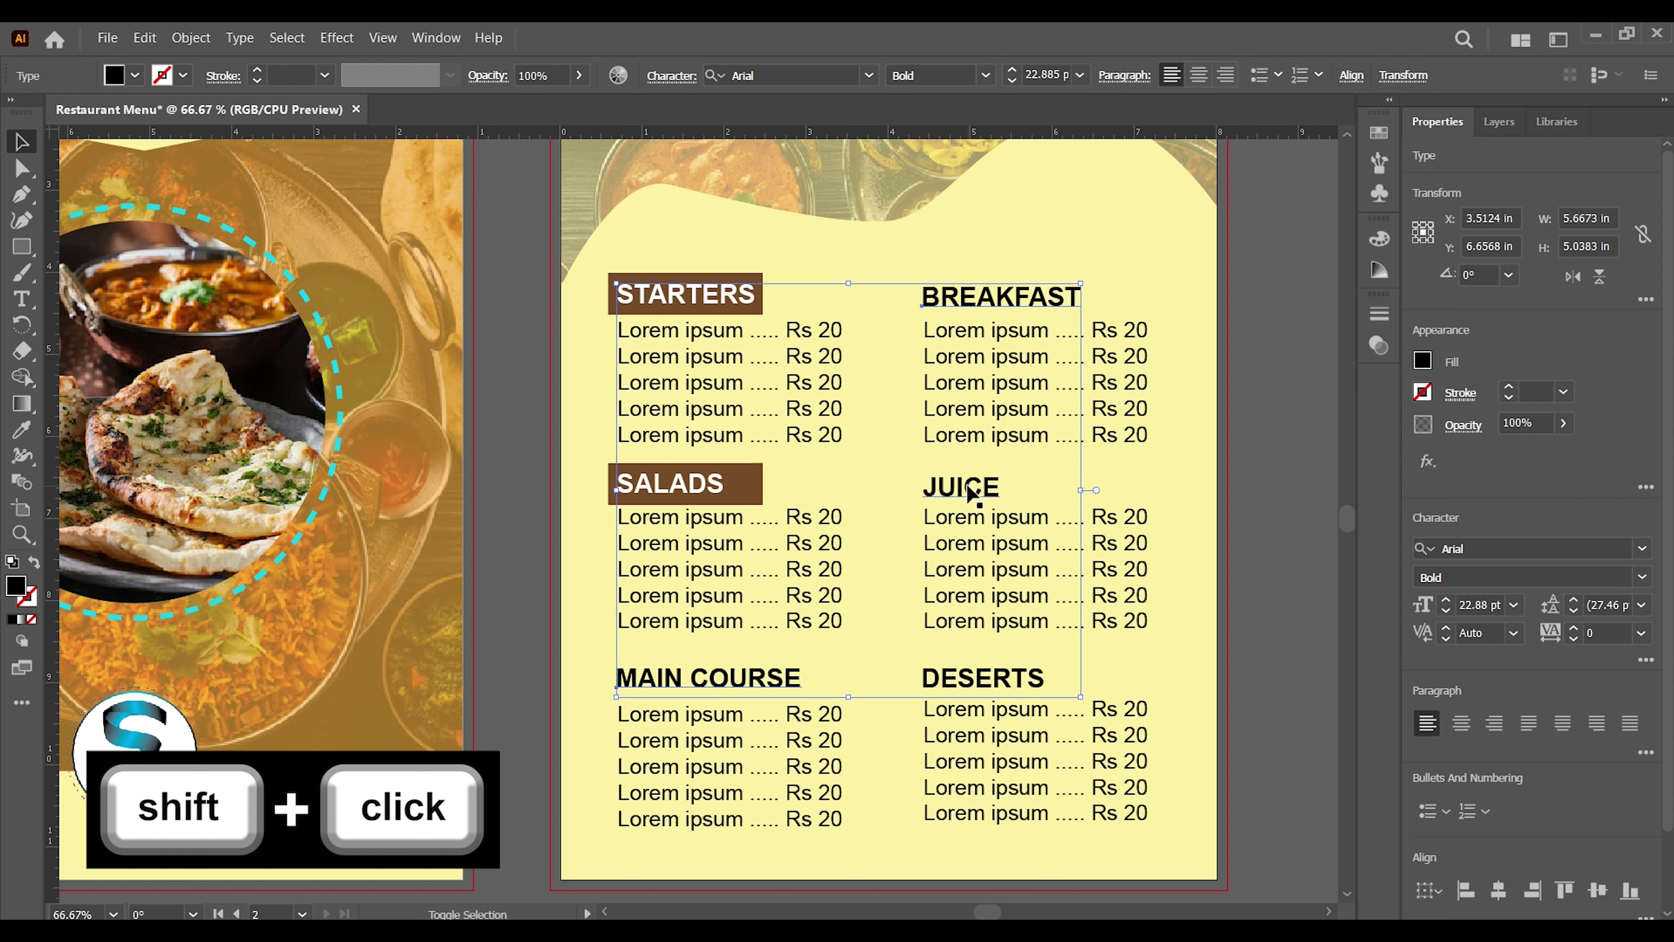
shift+click(966, 683)
click(1422, 359)
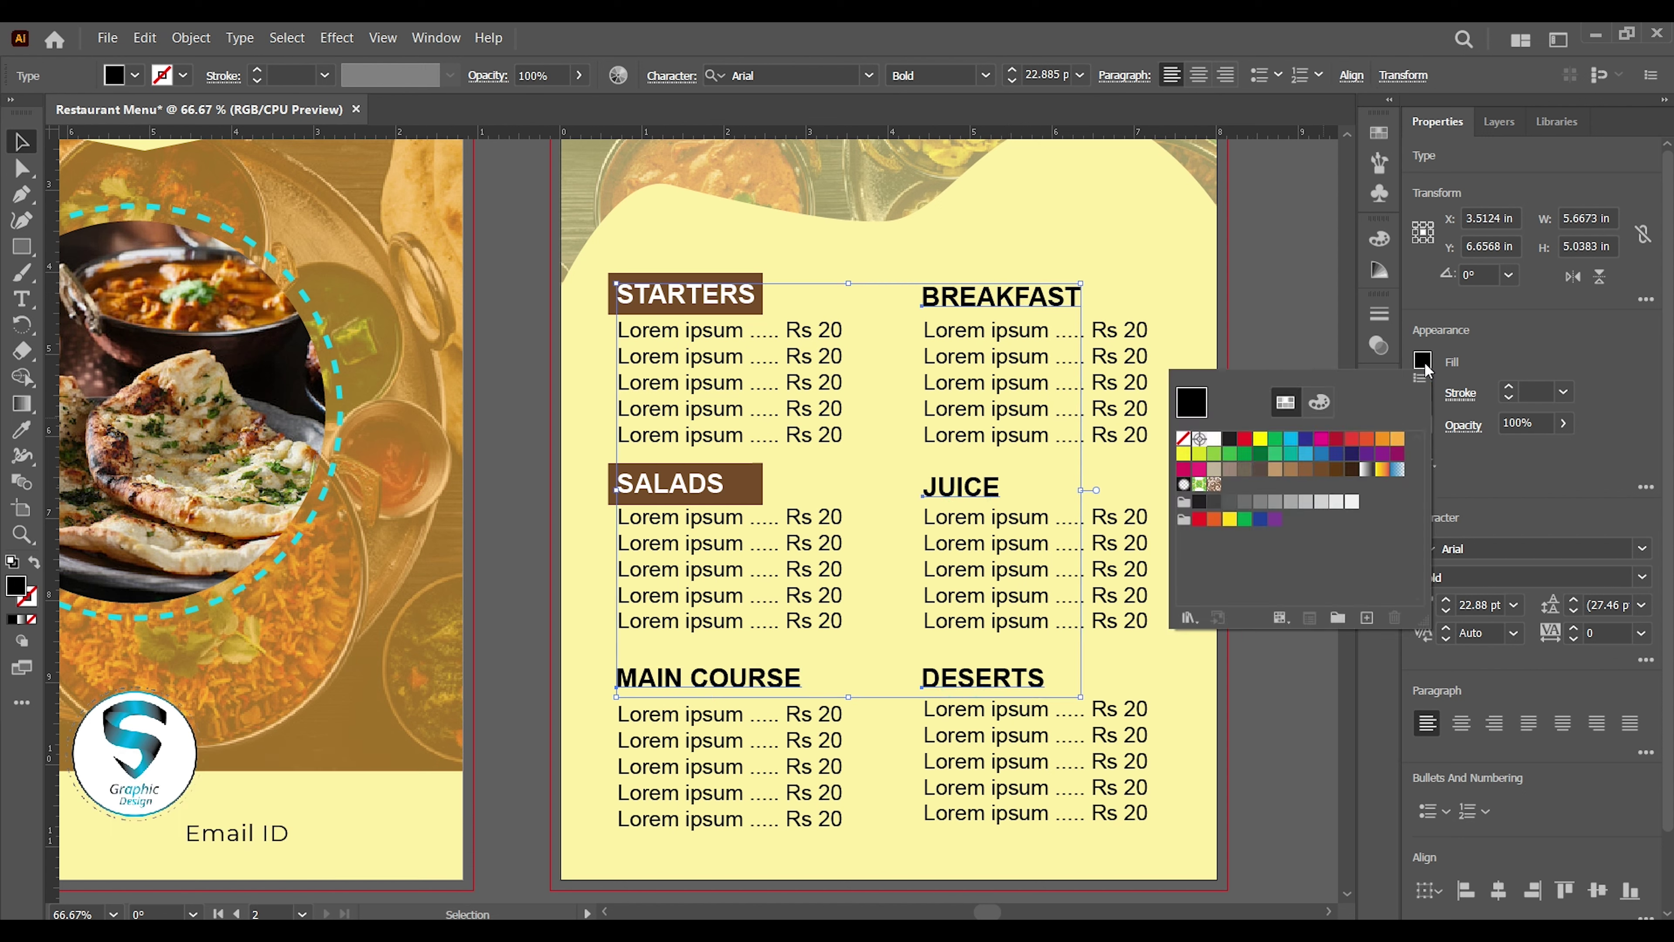
click(1212, 442)
click(1289, 738)
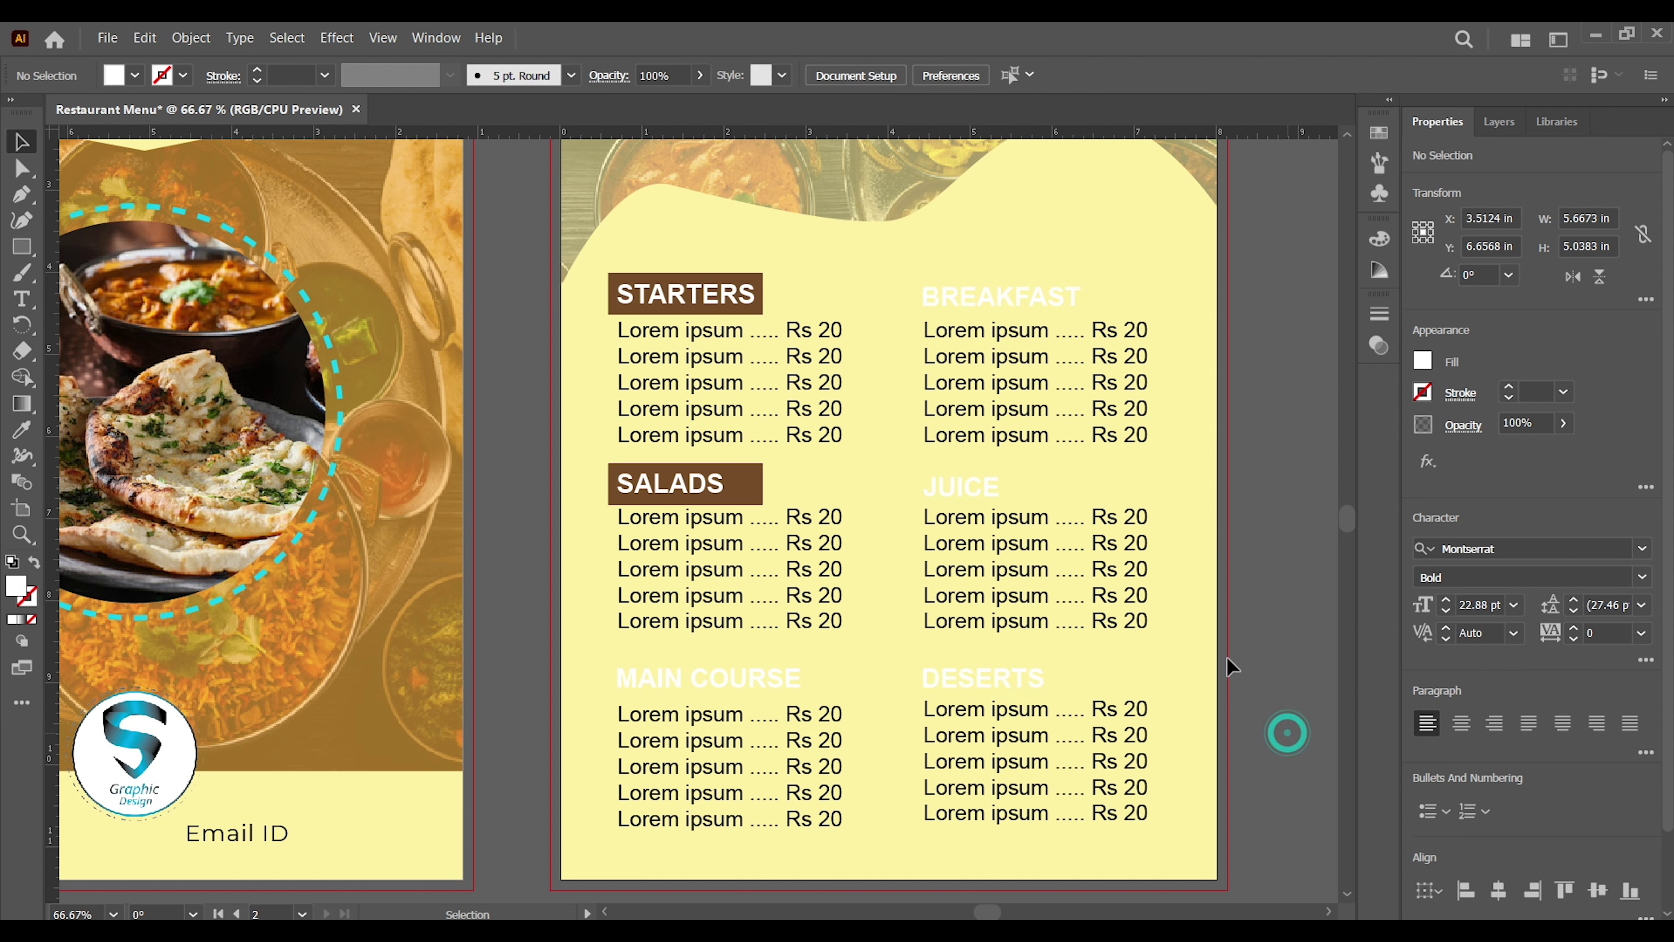
Bring the MAIN COURSE, BREAKFAST and JUICE headings to the front.
click(754, 485)
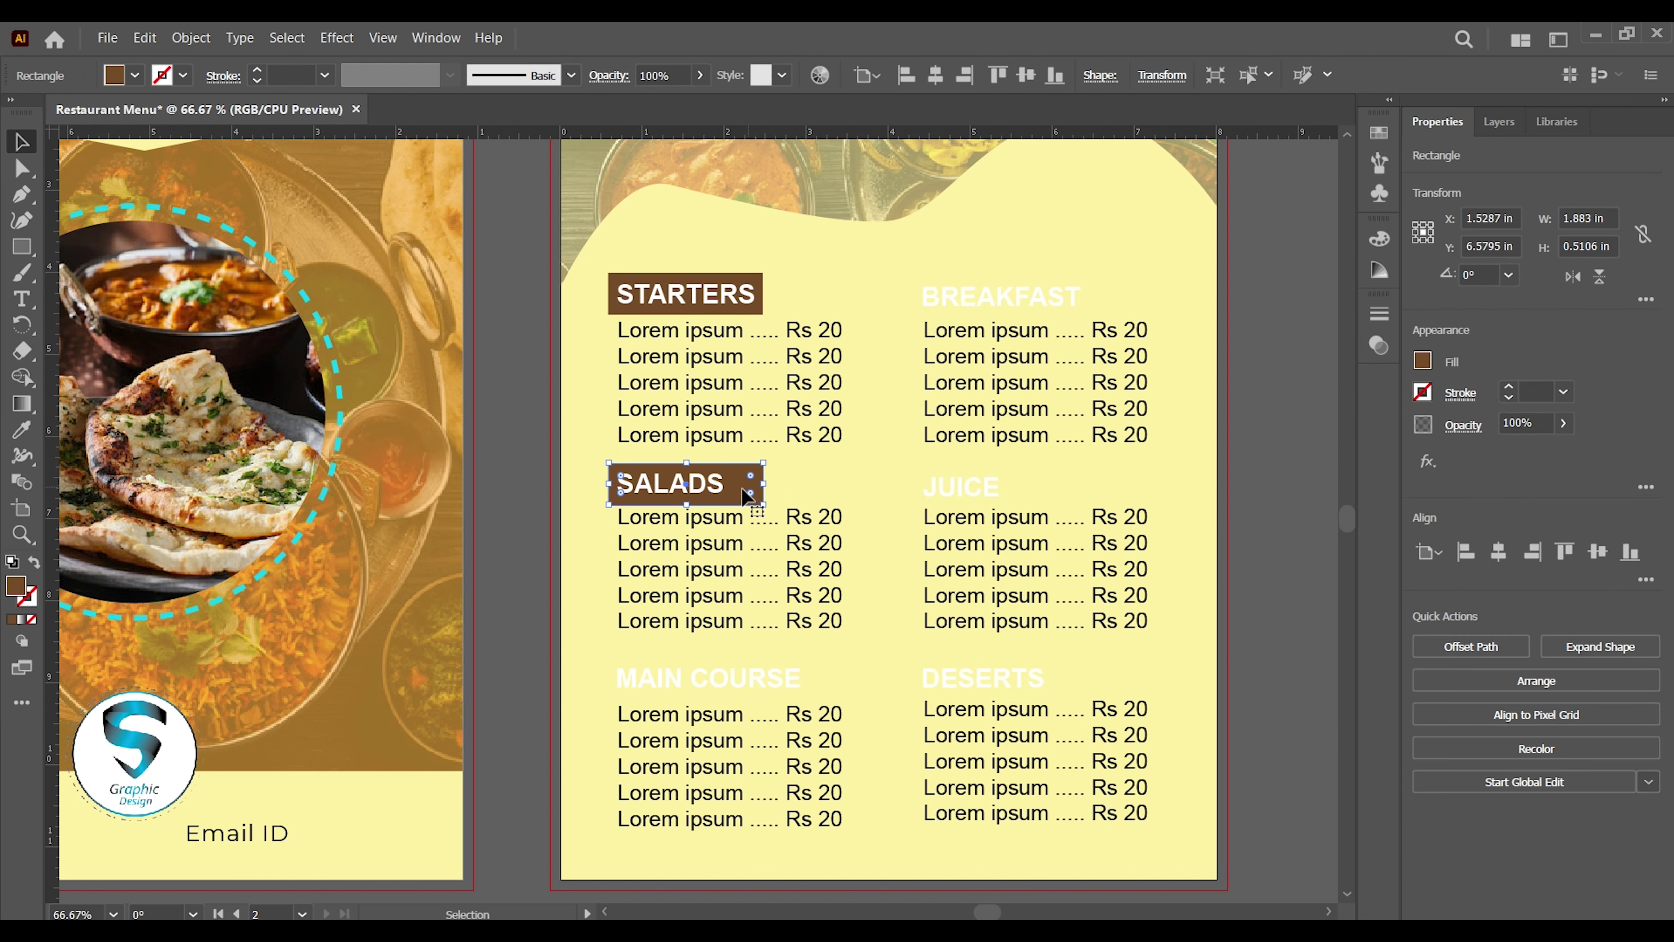
shift+click(718, 683)
shift+click(1009, 297)
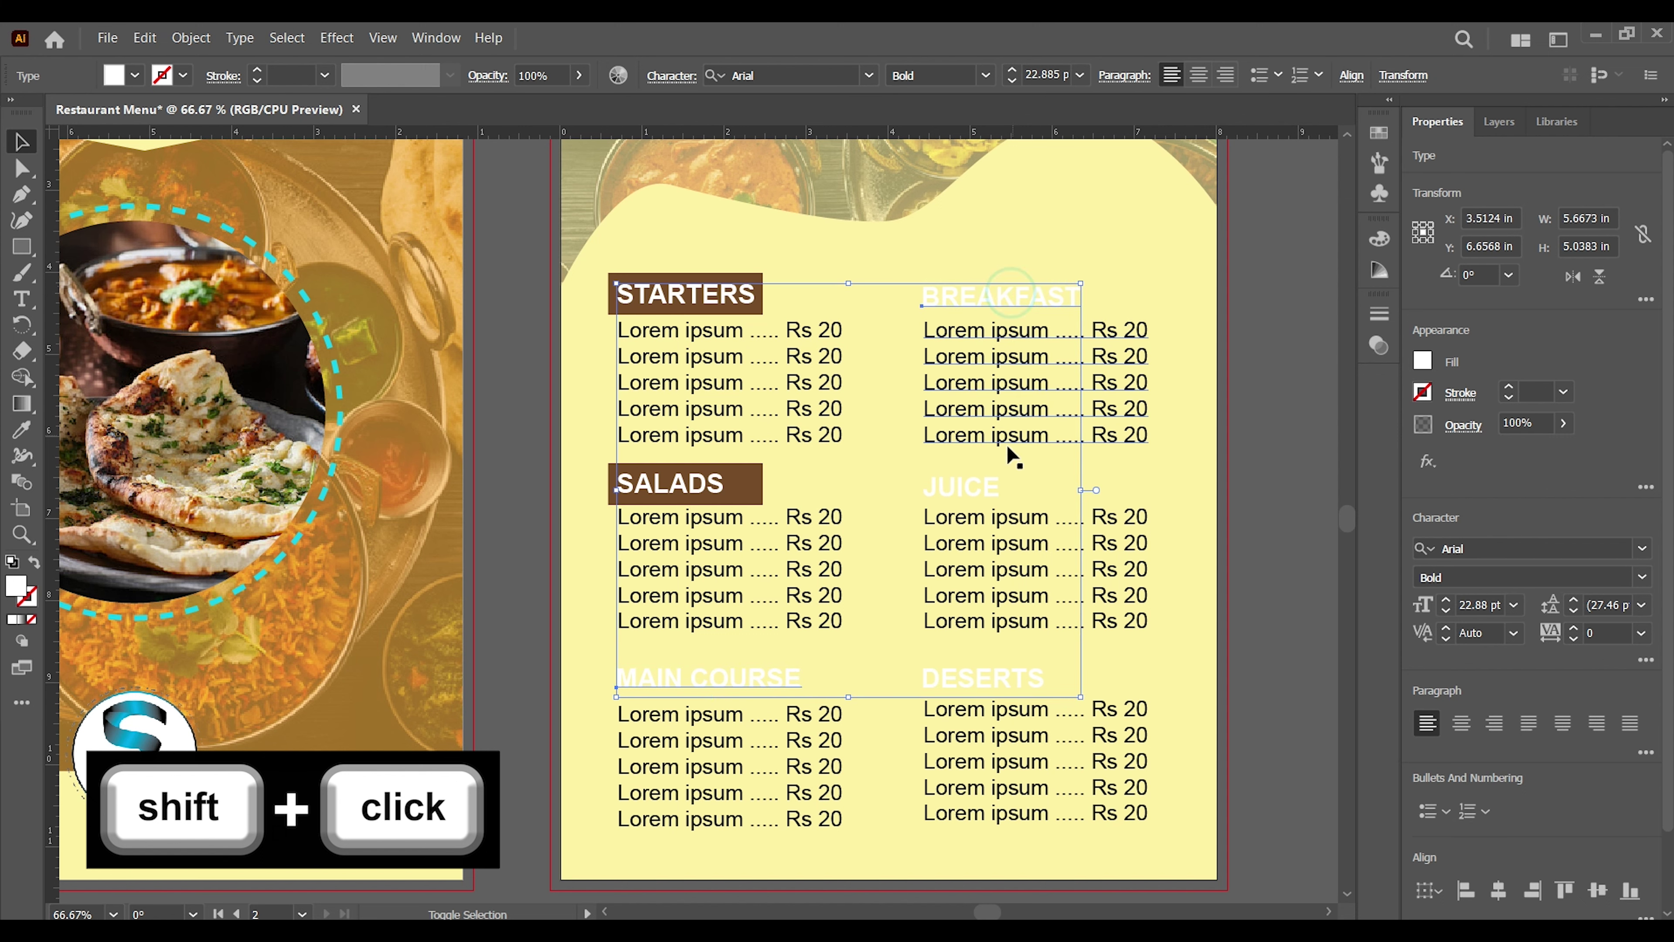
shift+click(982, 494)
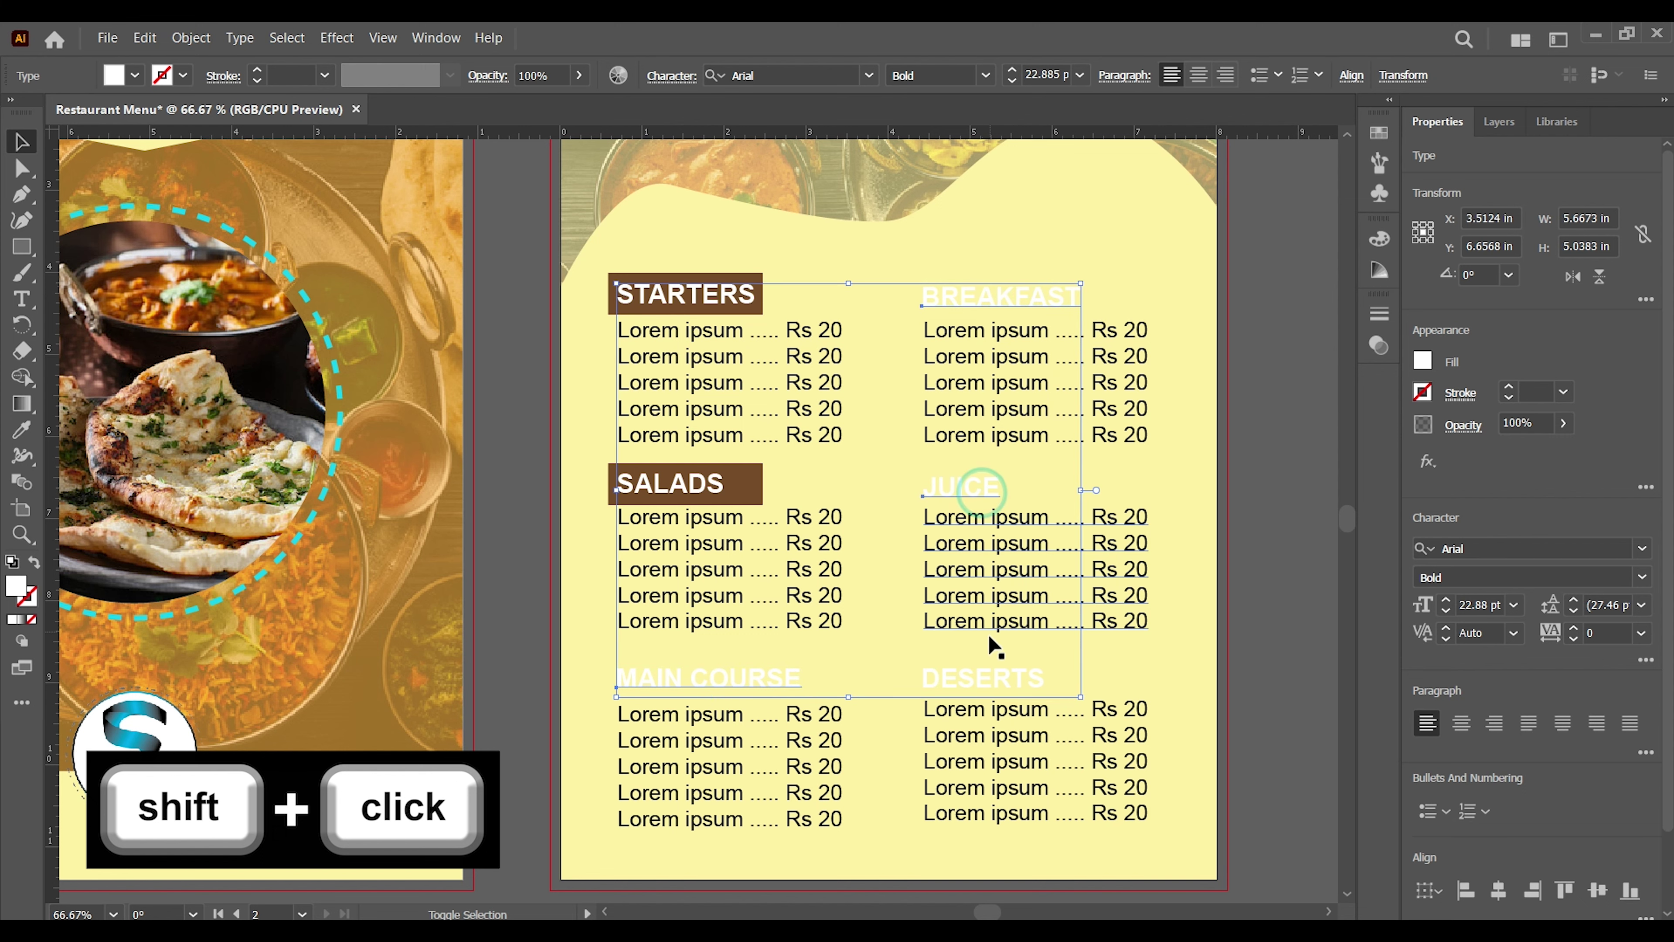
right_click(971, 676)
mouse_move(1028, 579)
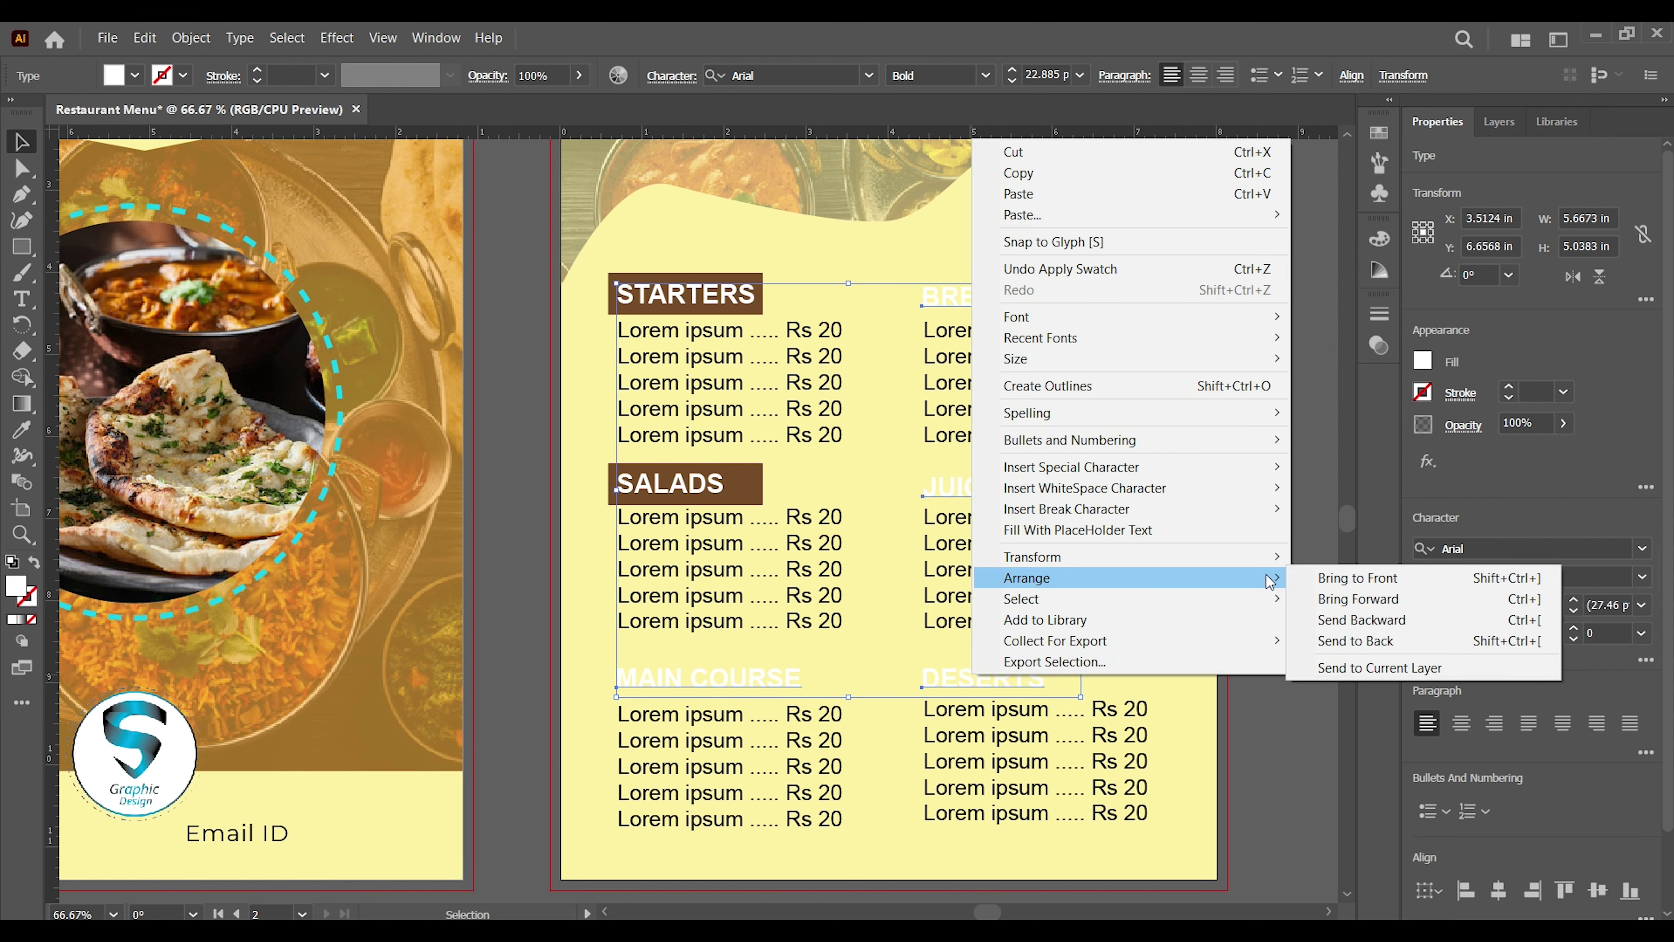
click(1321, 579)
click(1276, 660)
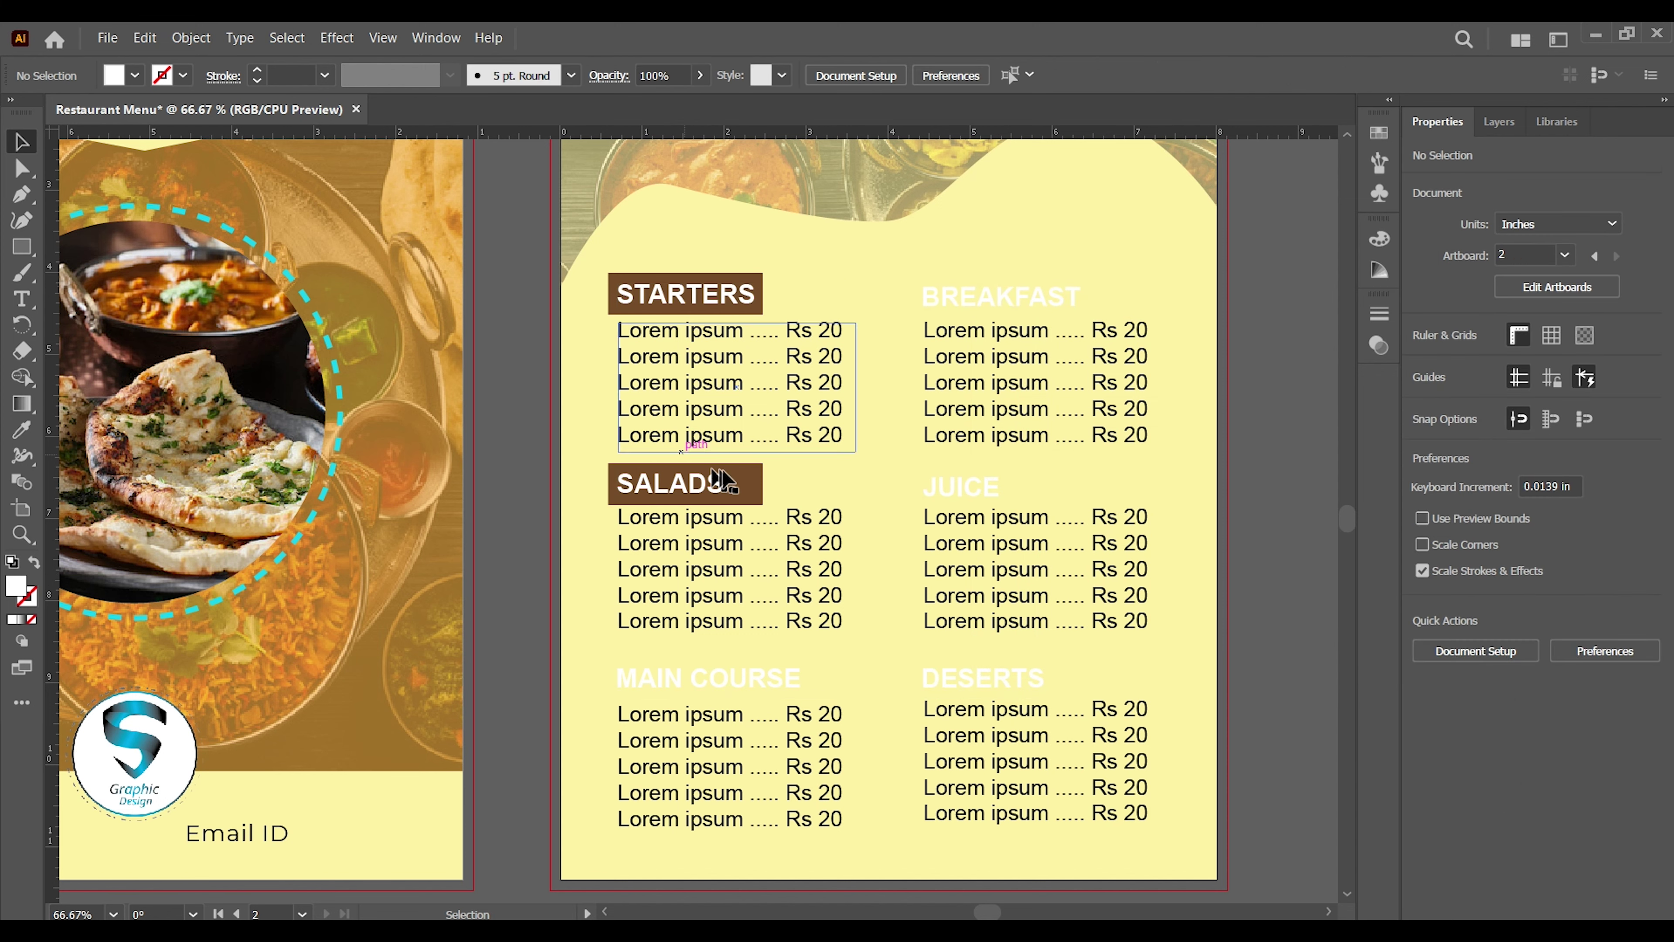
click(745, 483)
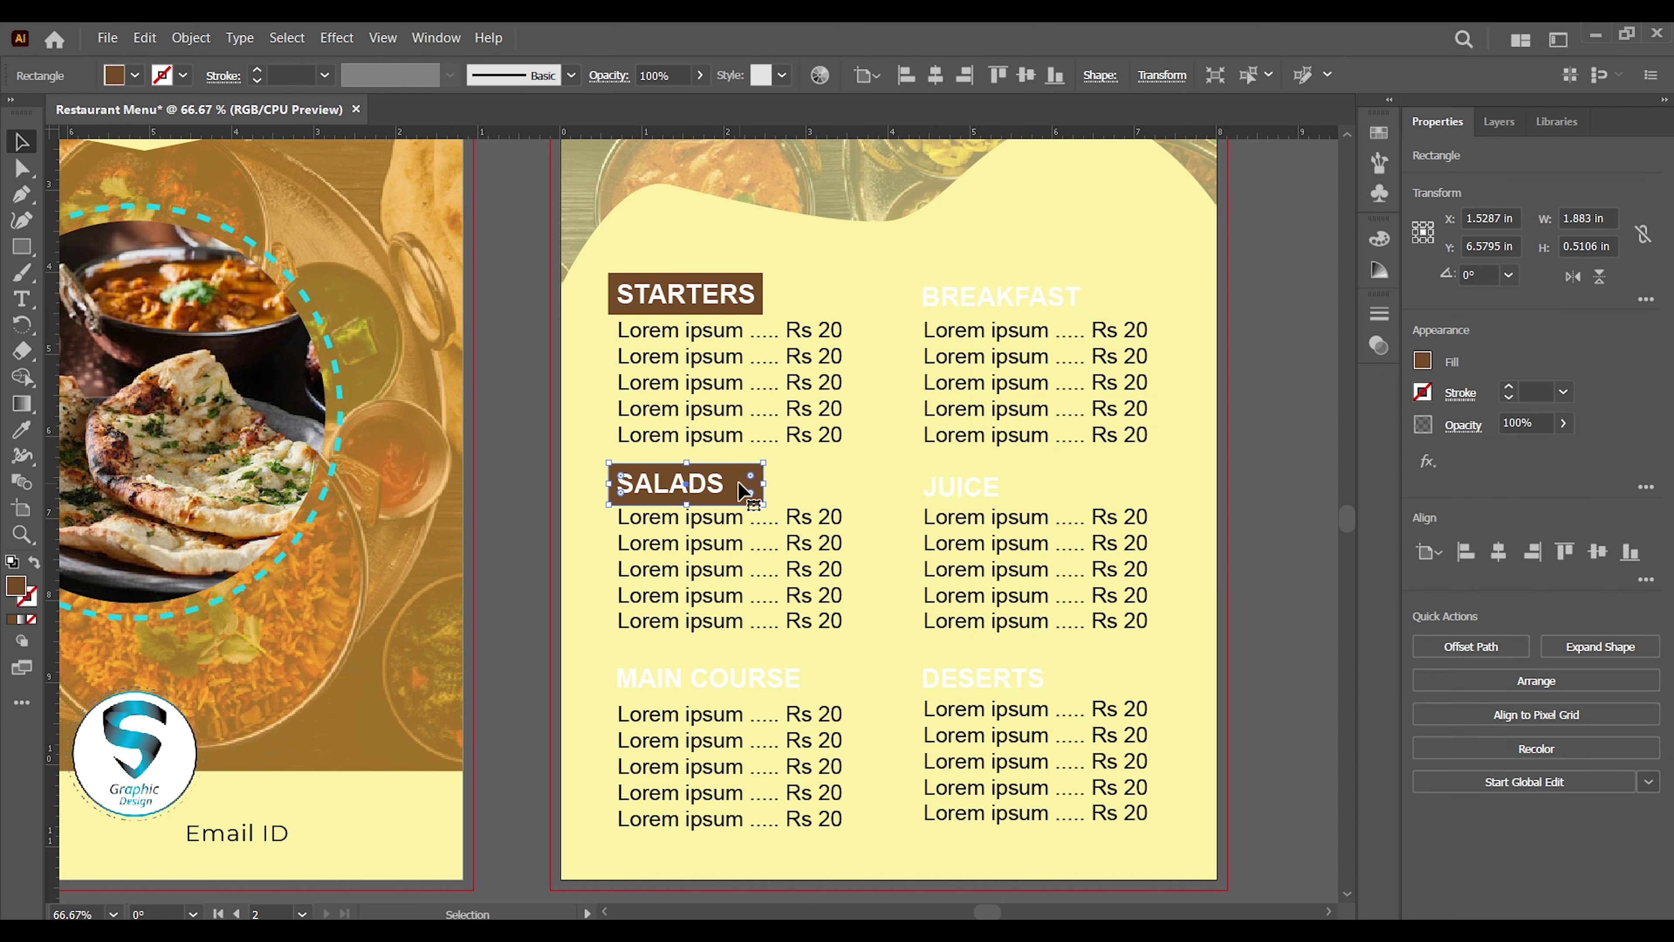
Copy the SALADS brown label behind the MAIN COURSE, JUICE and BREAKFAST headings.
mouse_move(743, 489)
mouse_down()
mouse_move(750, 683)
mouse_move(811, 680)
mouse_up()
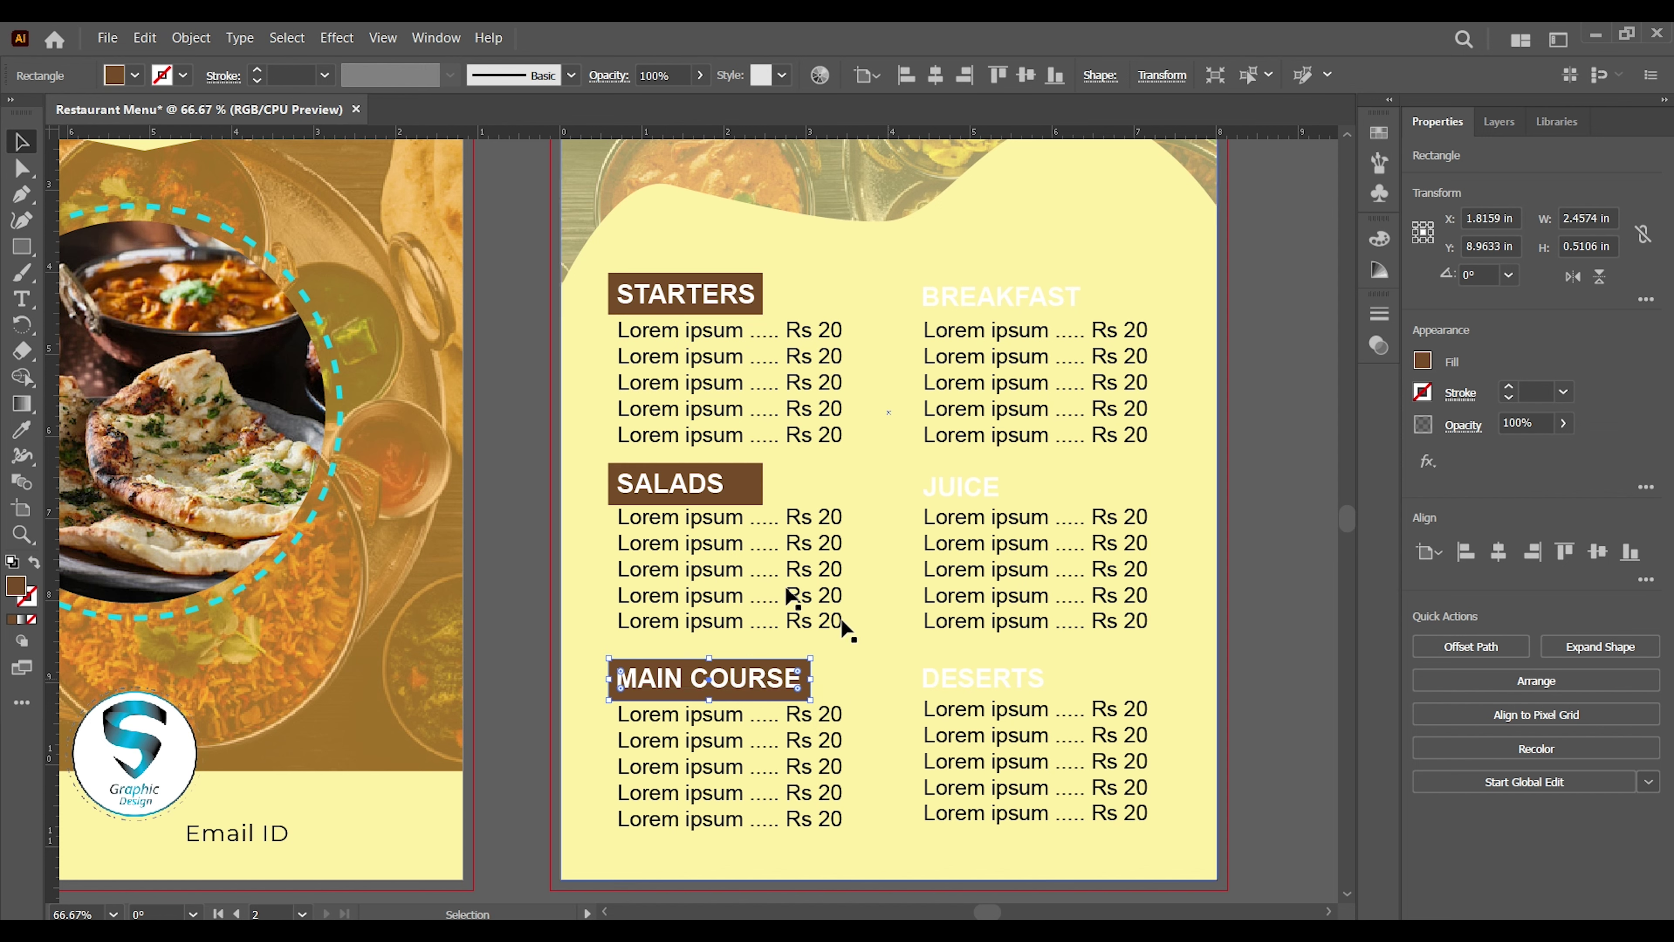
click(1290, 466)
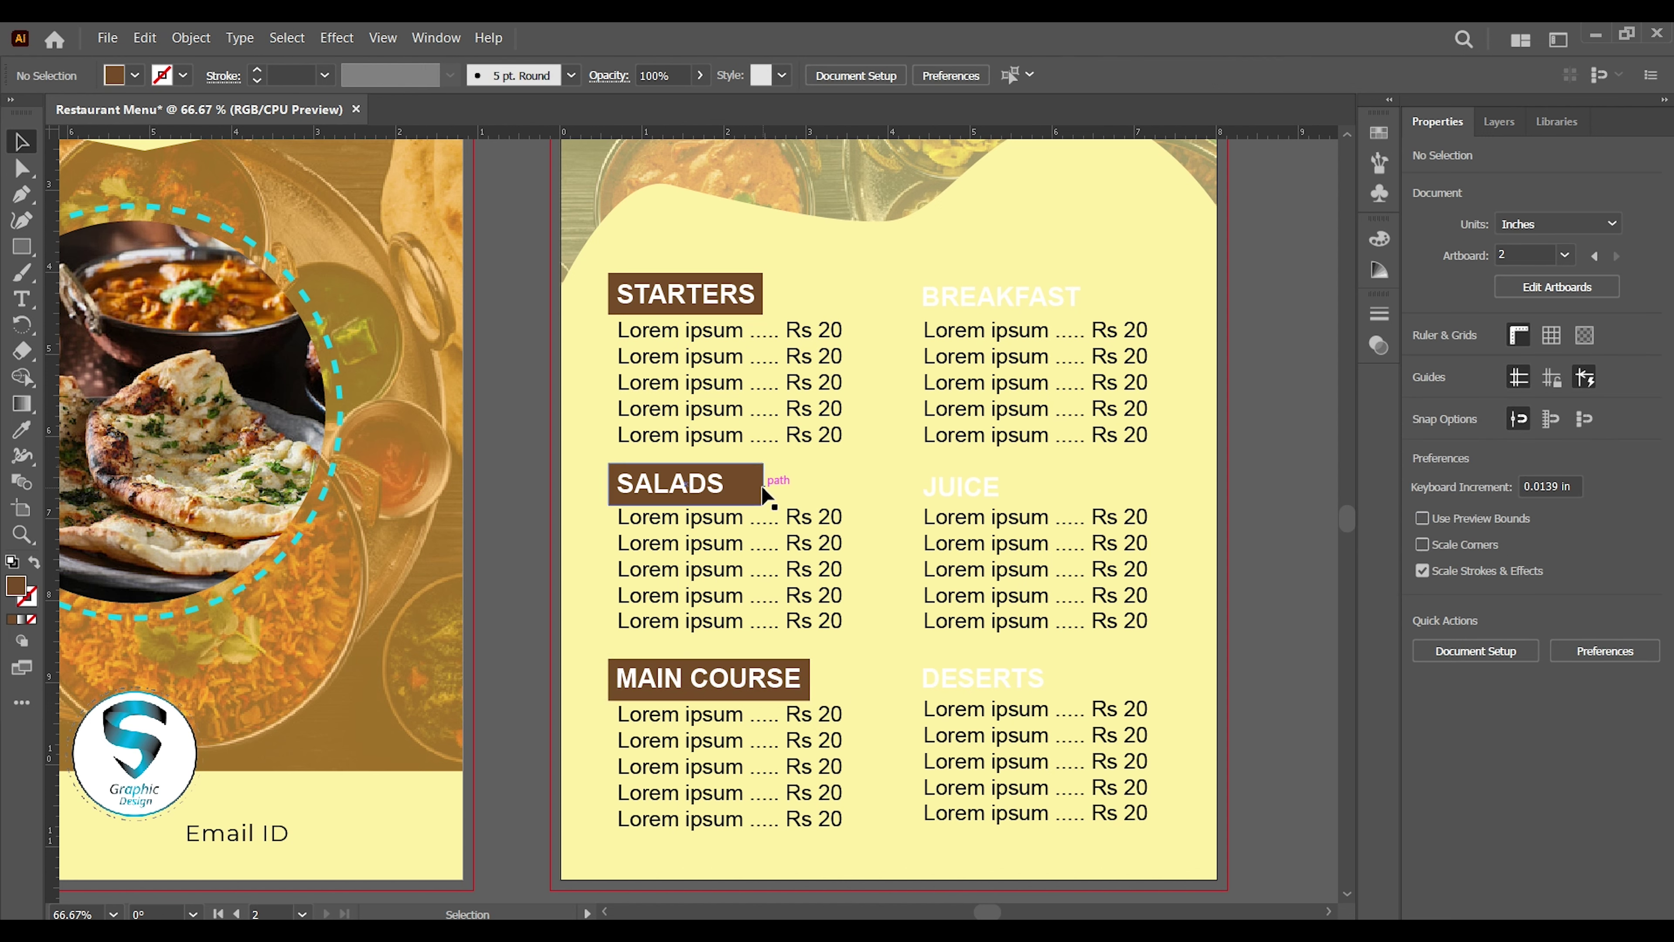
drag(758, 491, 1047, 480)
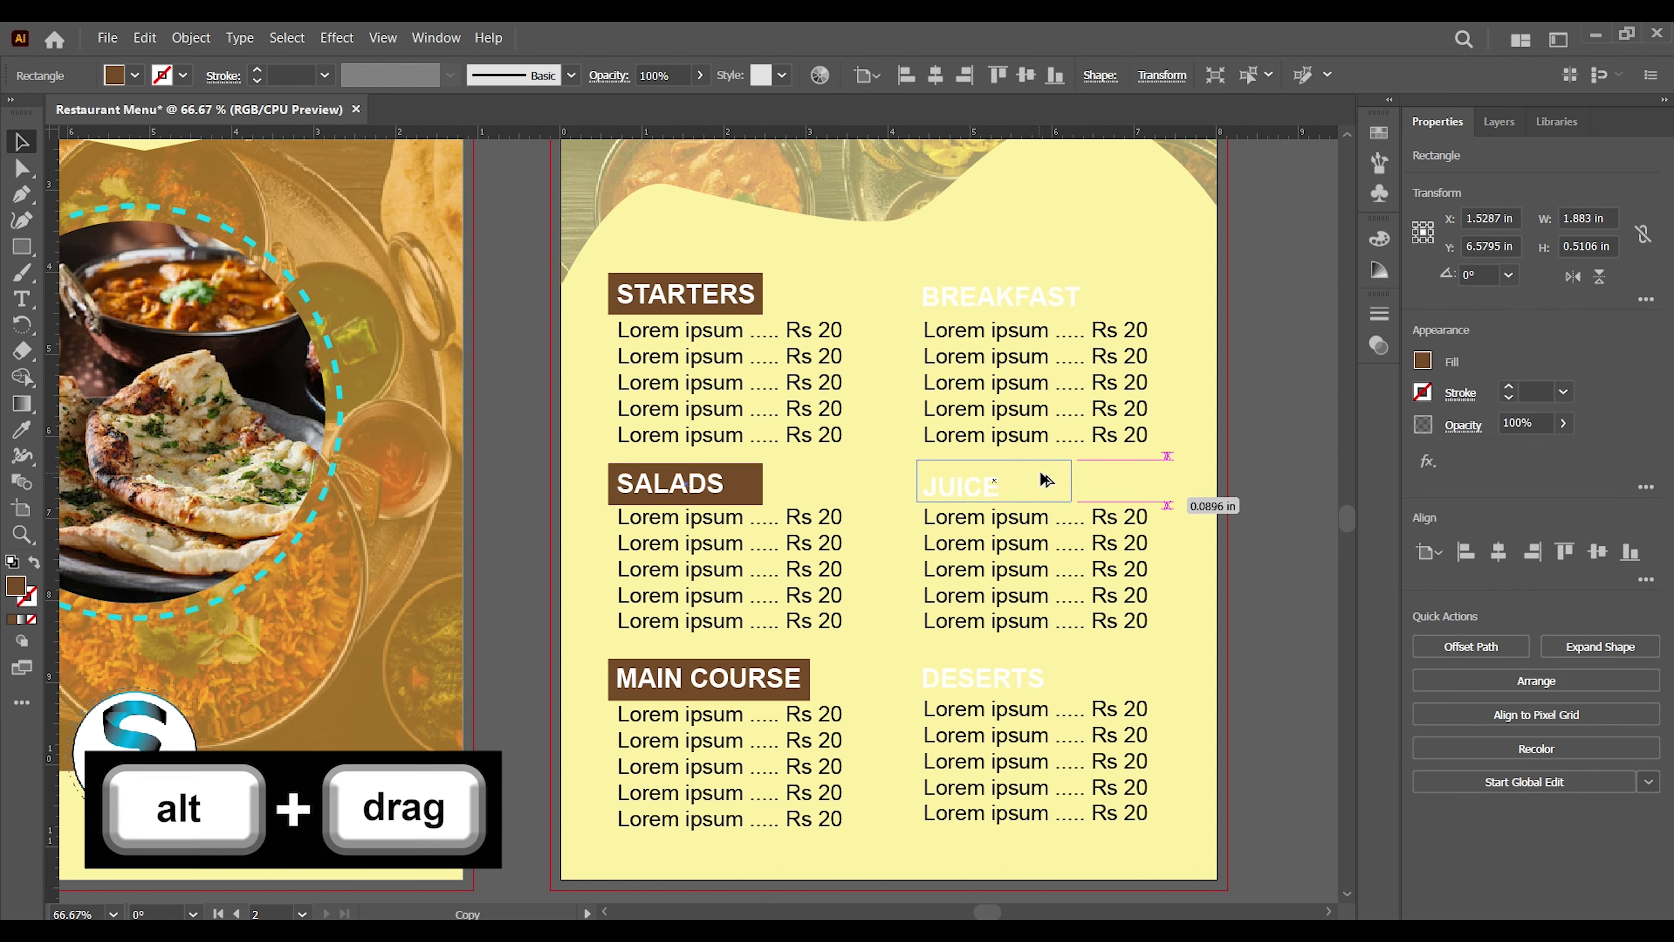
drag(1046, 479, 1047, 480)
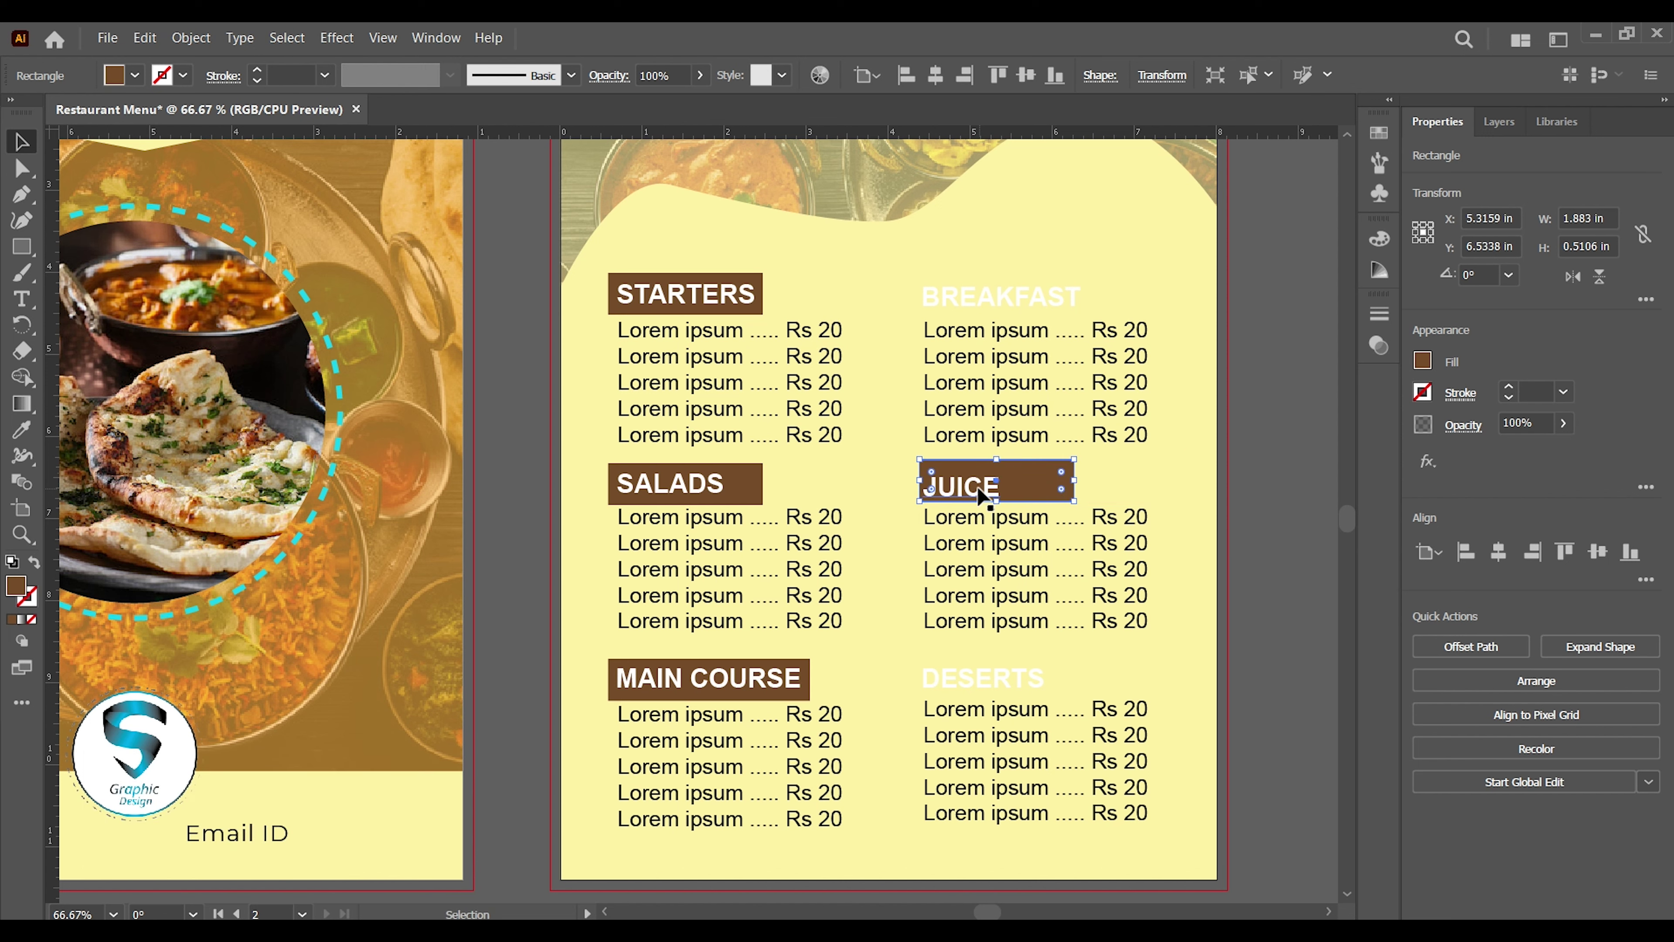
mouse_move(981, 492)
mouse_down()
mouse_move(1027, 297)
mouse_move(1124, 290)
mouse_move(1087, 292)
mouse_up()
click(1048, 488)
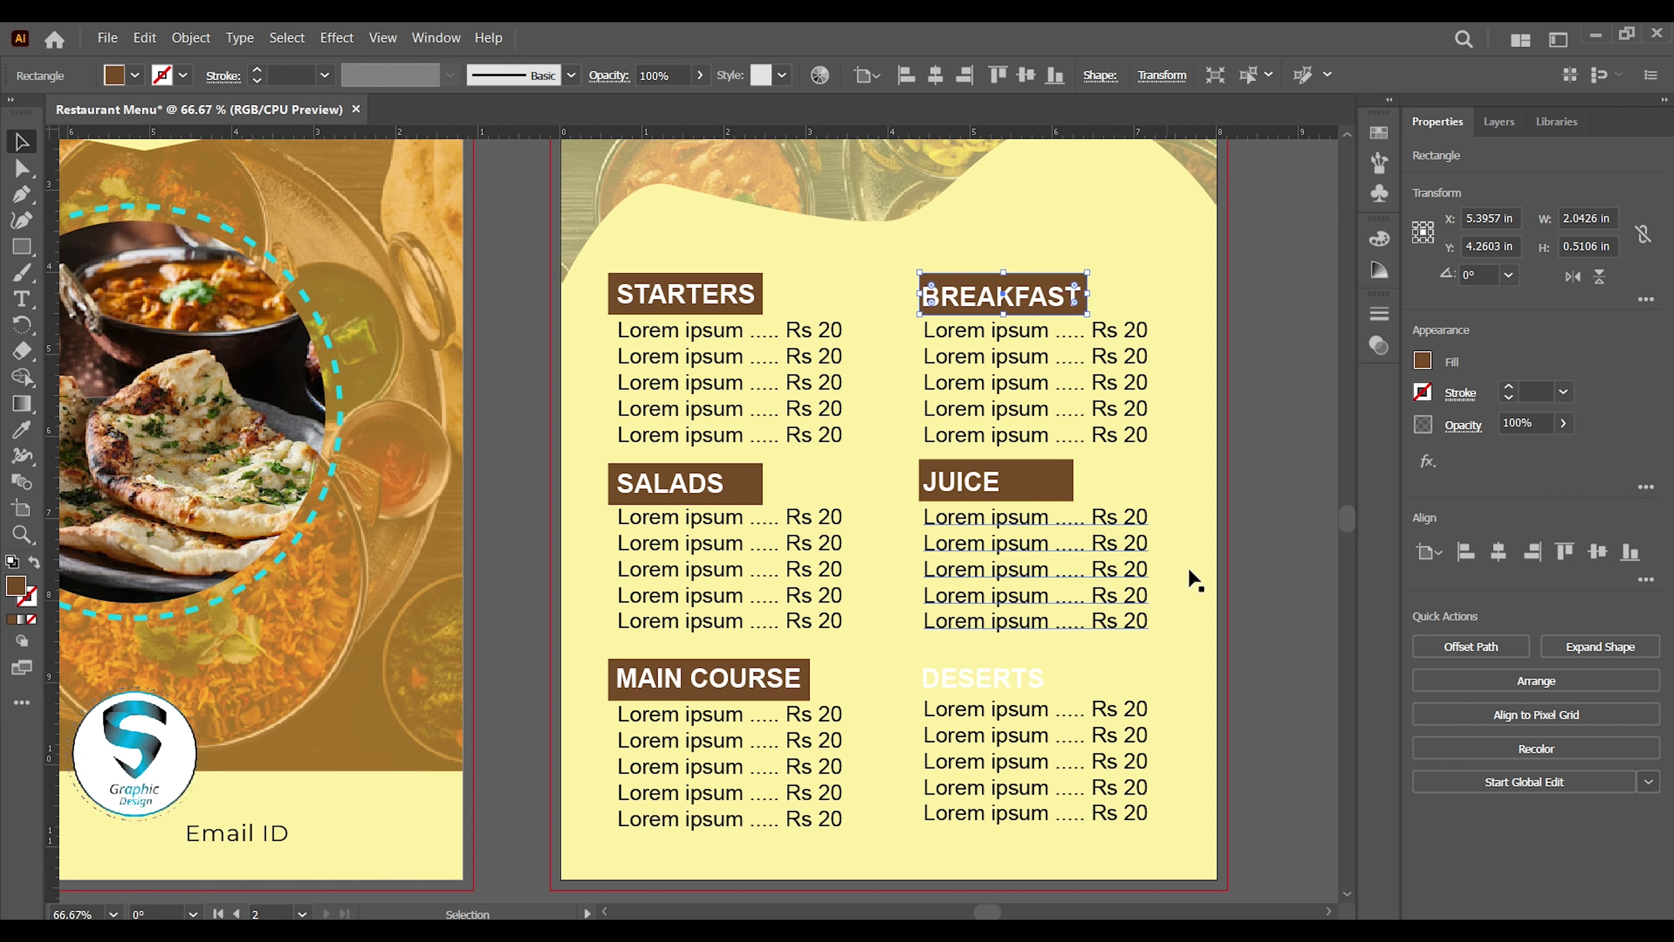
click(1206, 456)
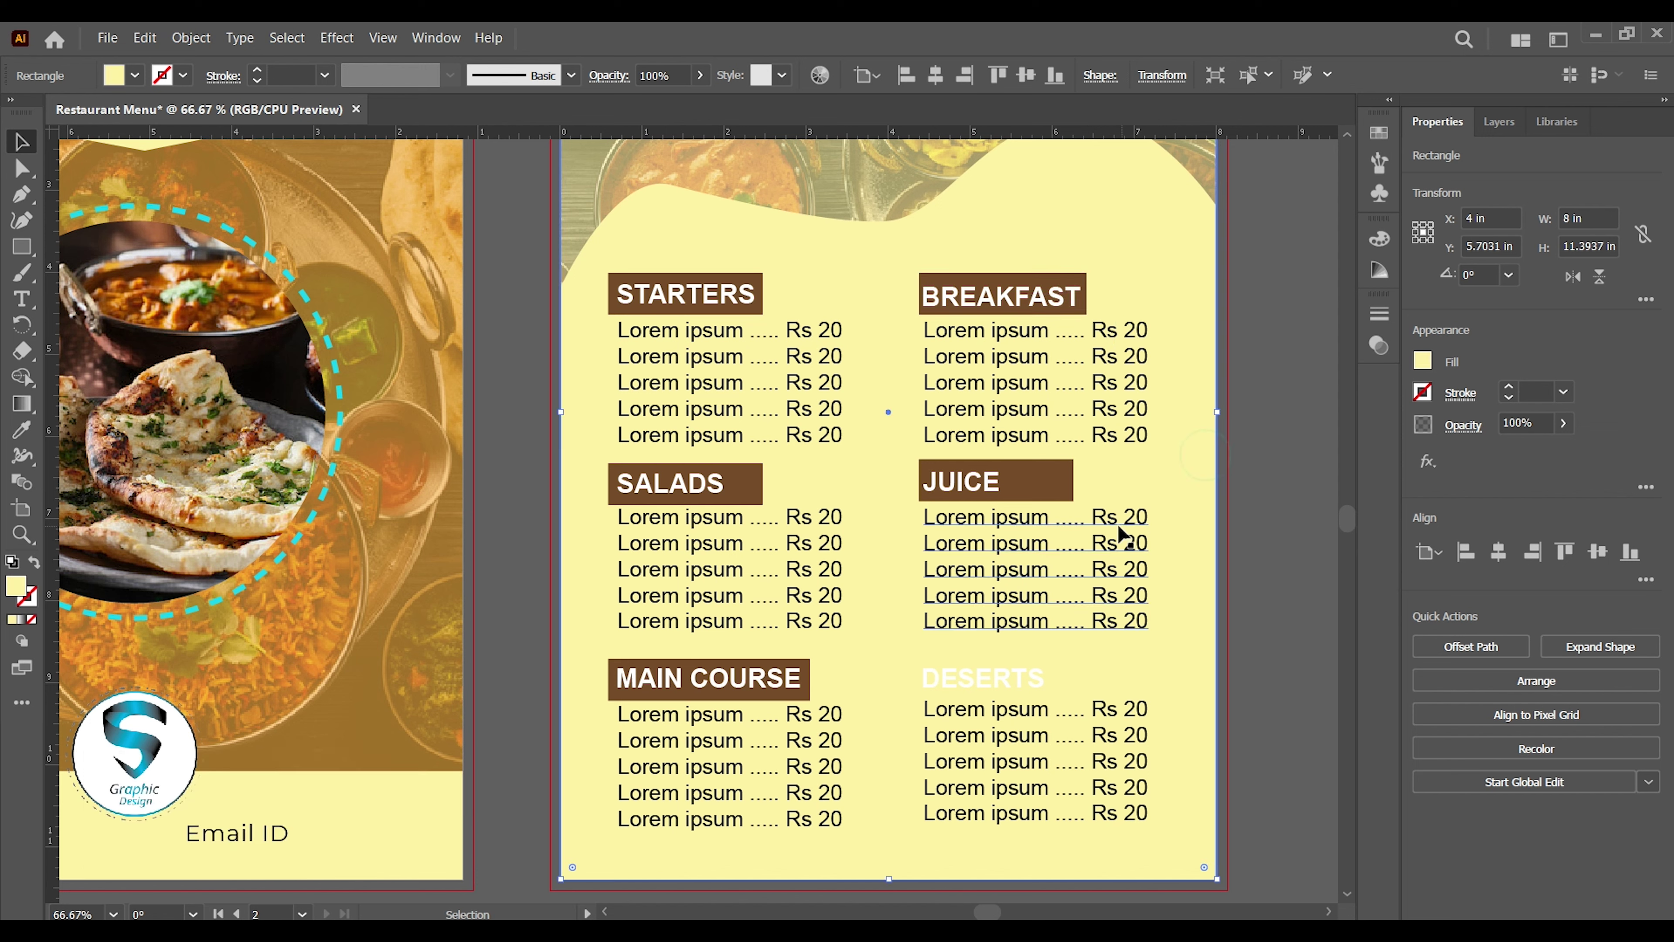
Narrow the SALADS and JUICE brown labels to fit their words.
click(760, 487)
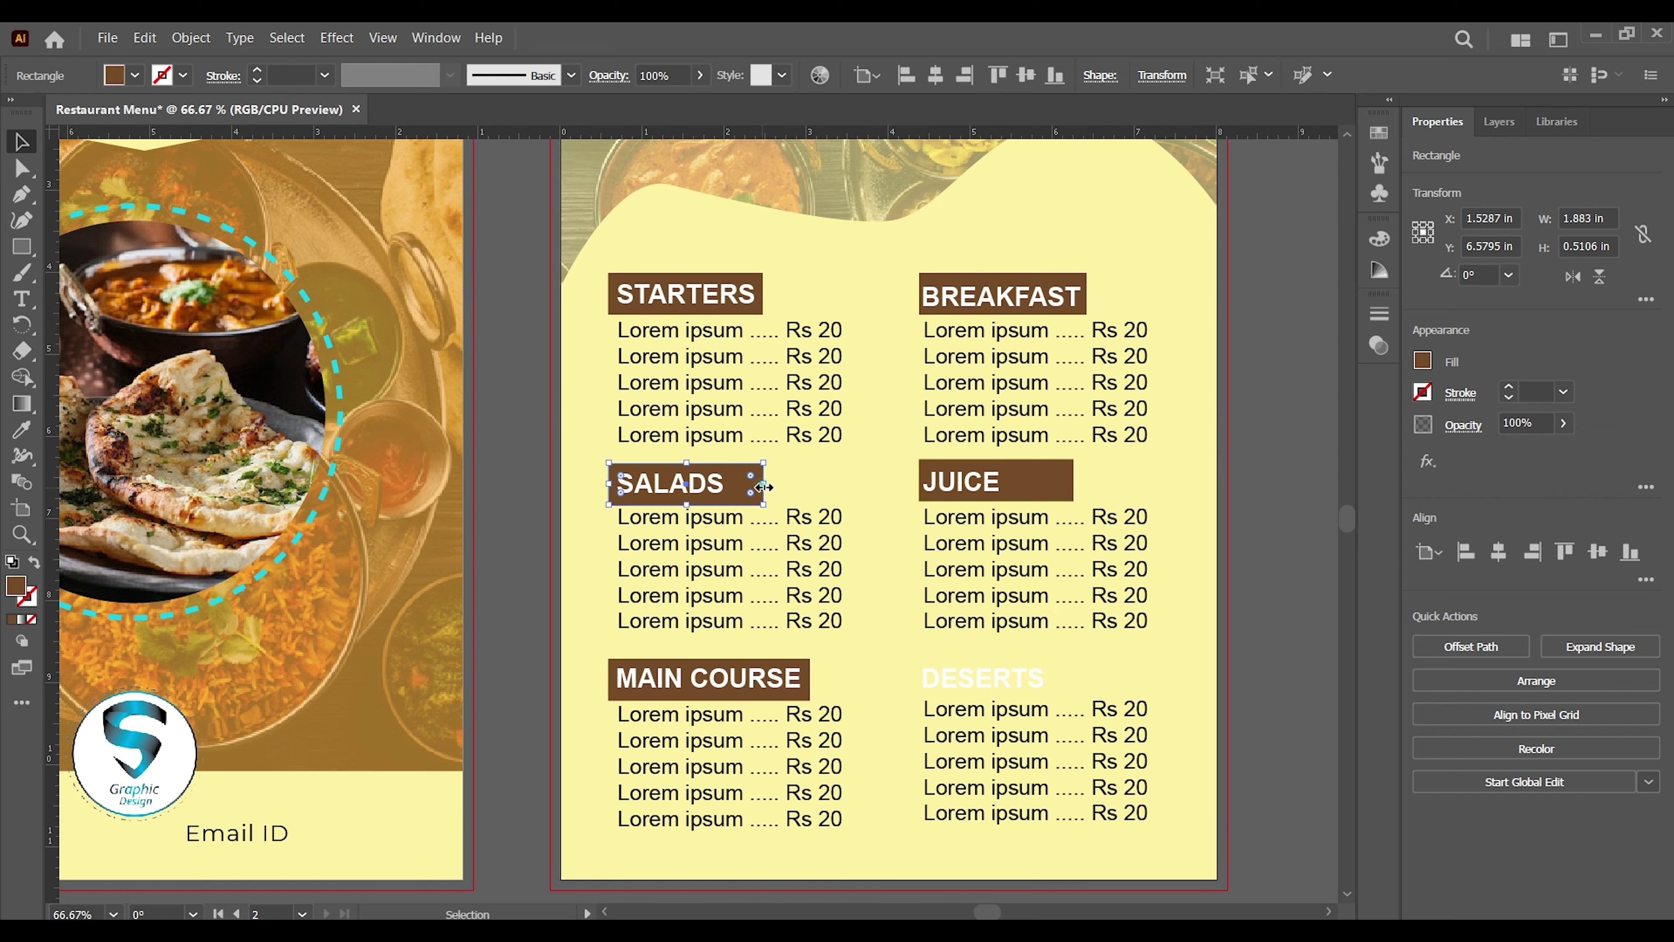
drag(760, 485, 732, 486)
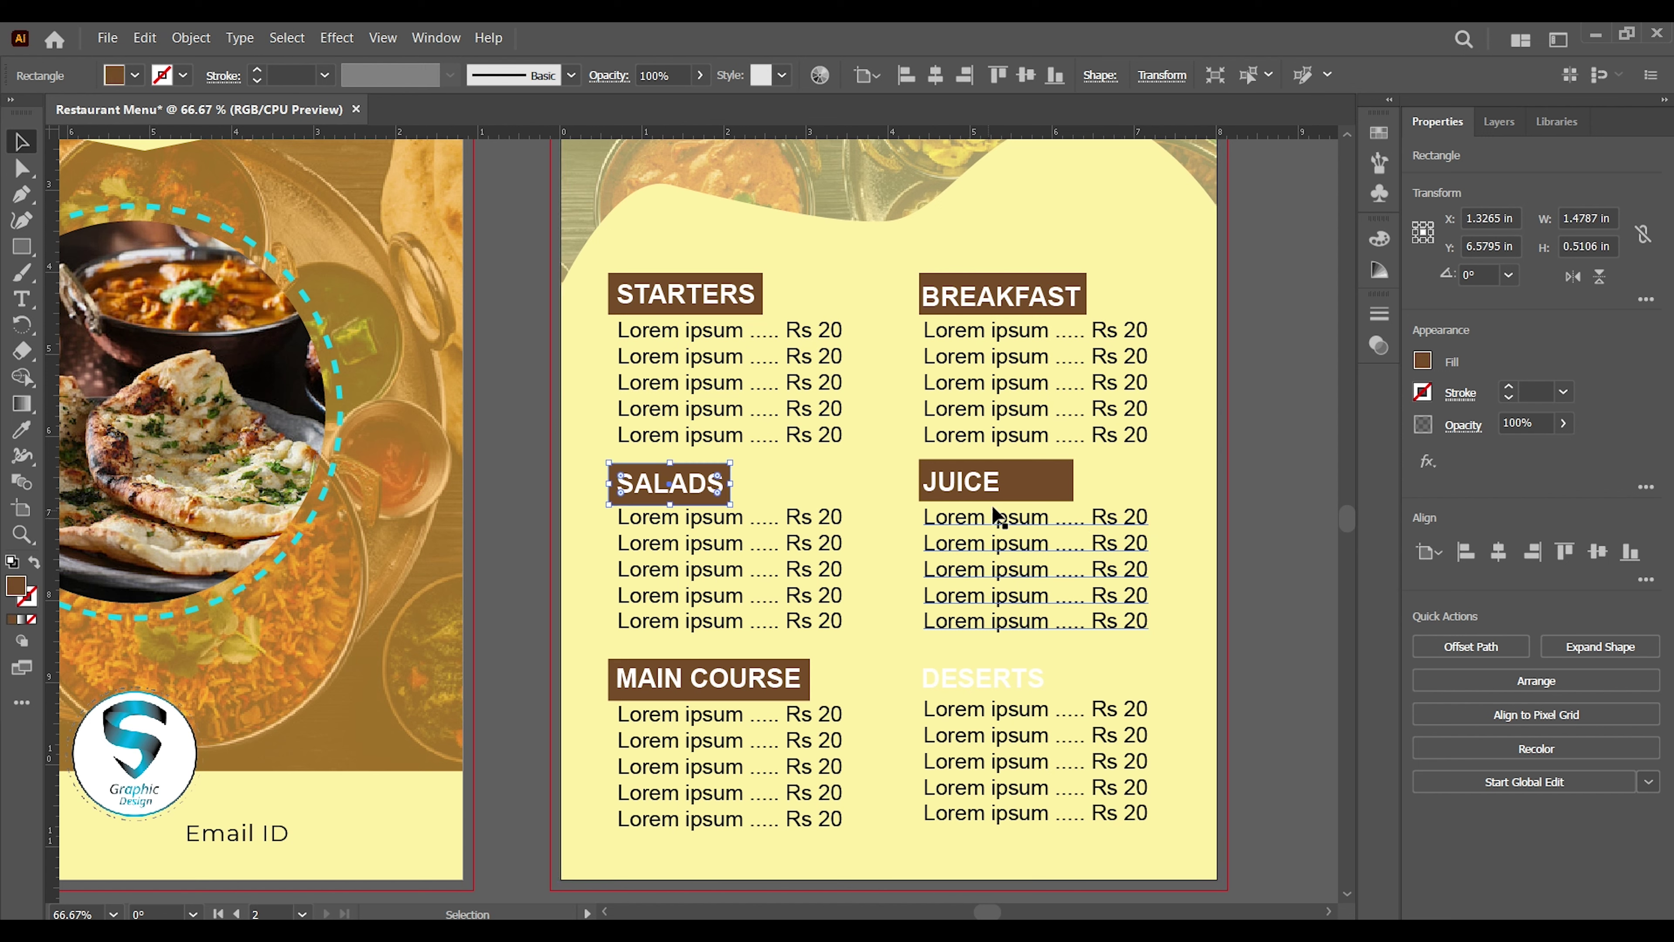
click(1041, 483)
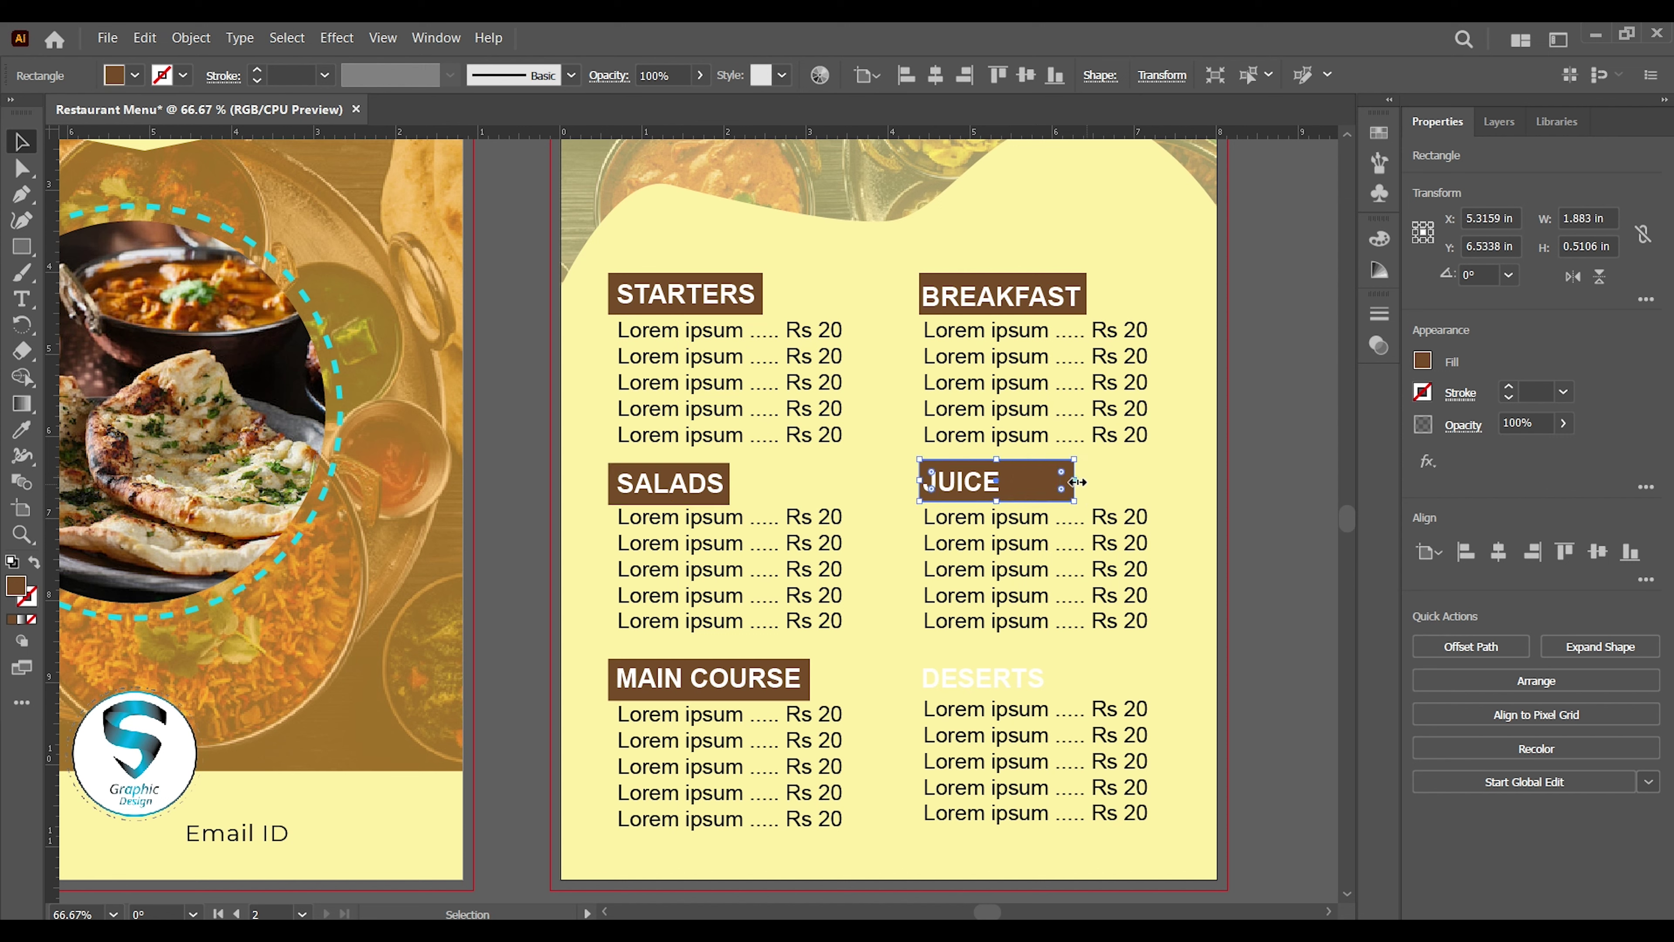
drag(1073, 480, 1010, 488)
click(1168, 462)
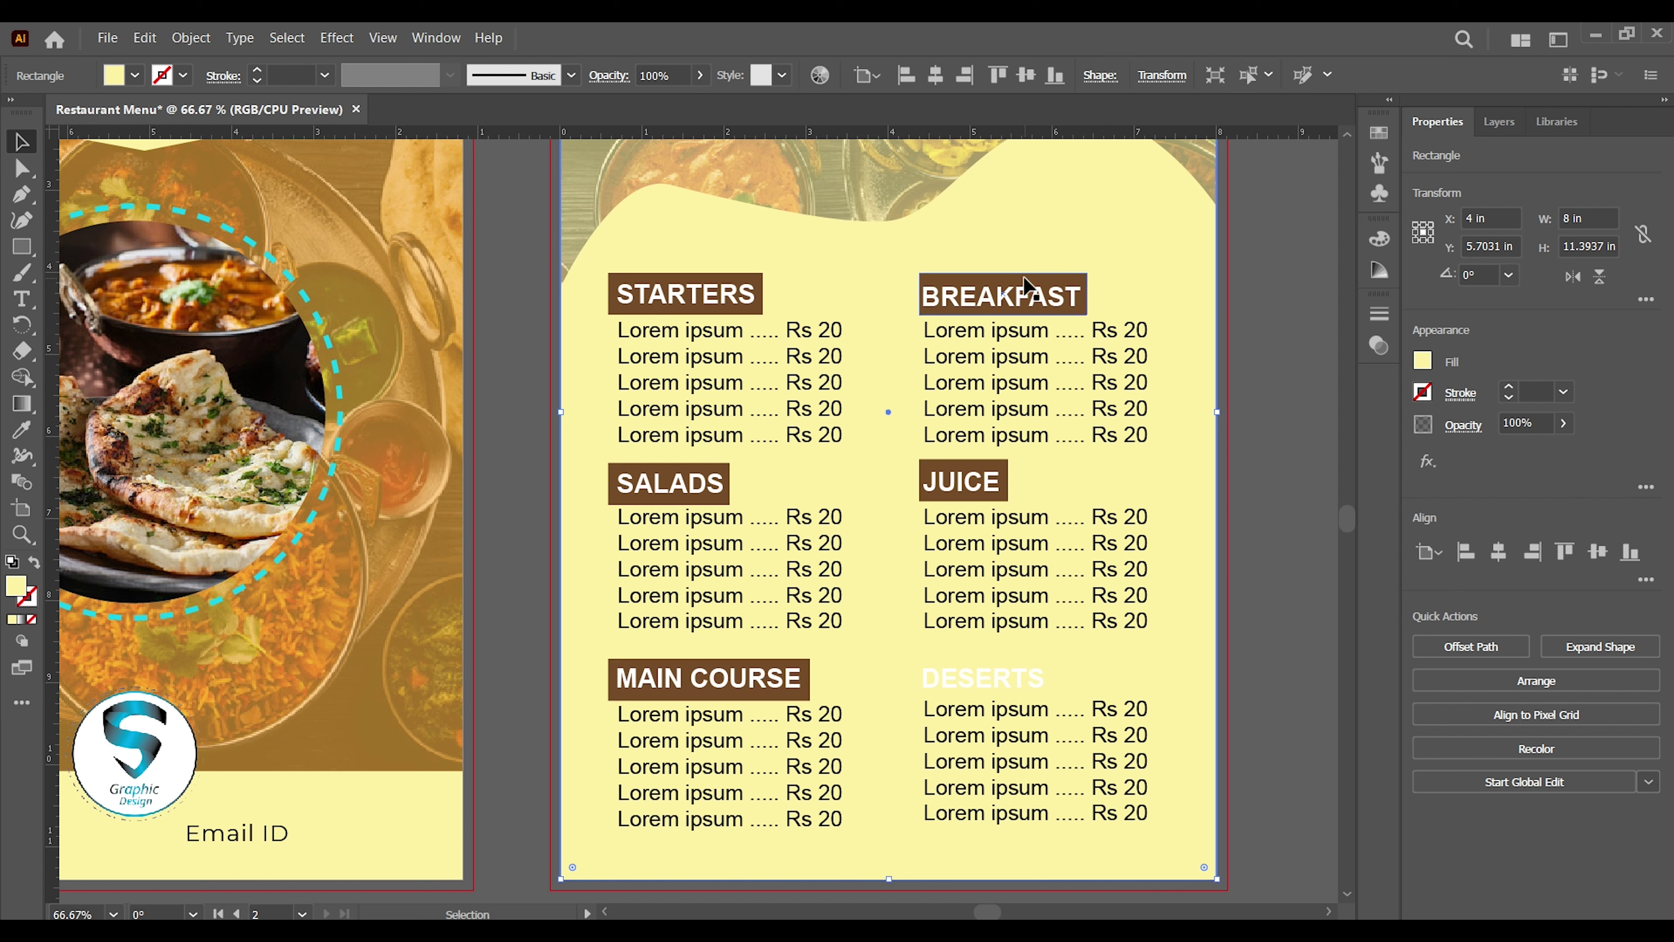
Copy the BREAKFAST label down behind DESERTS and narrow it to about 1.59 in.
click(1023, 289)
drag(1024, 282, 1020, 671)
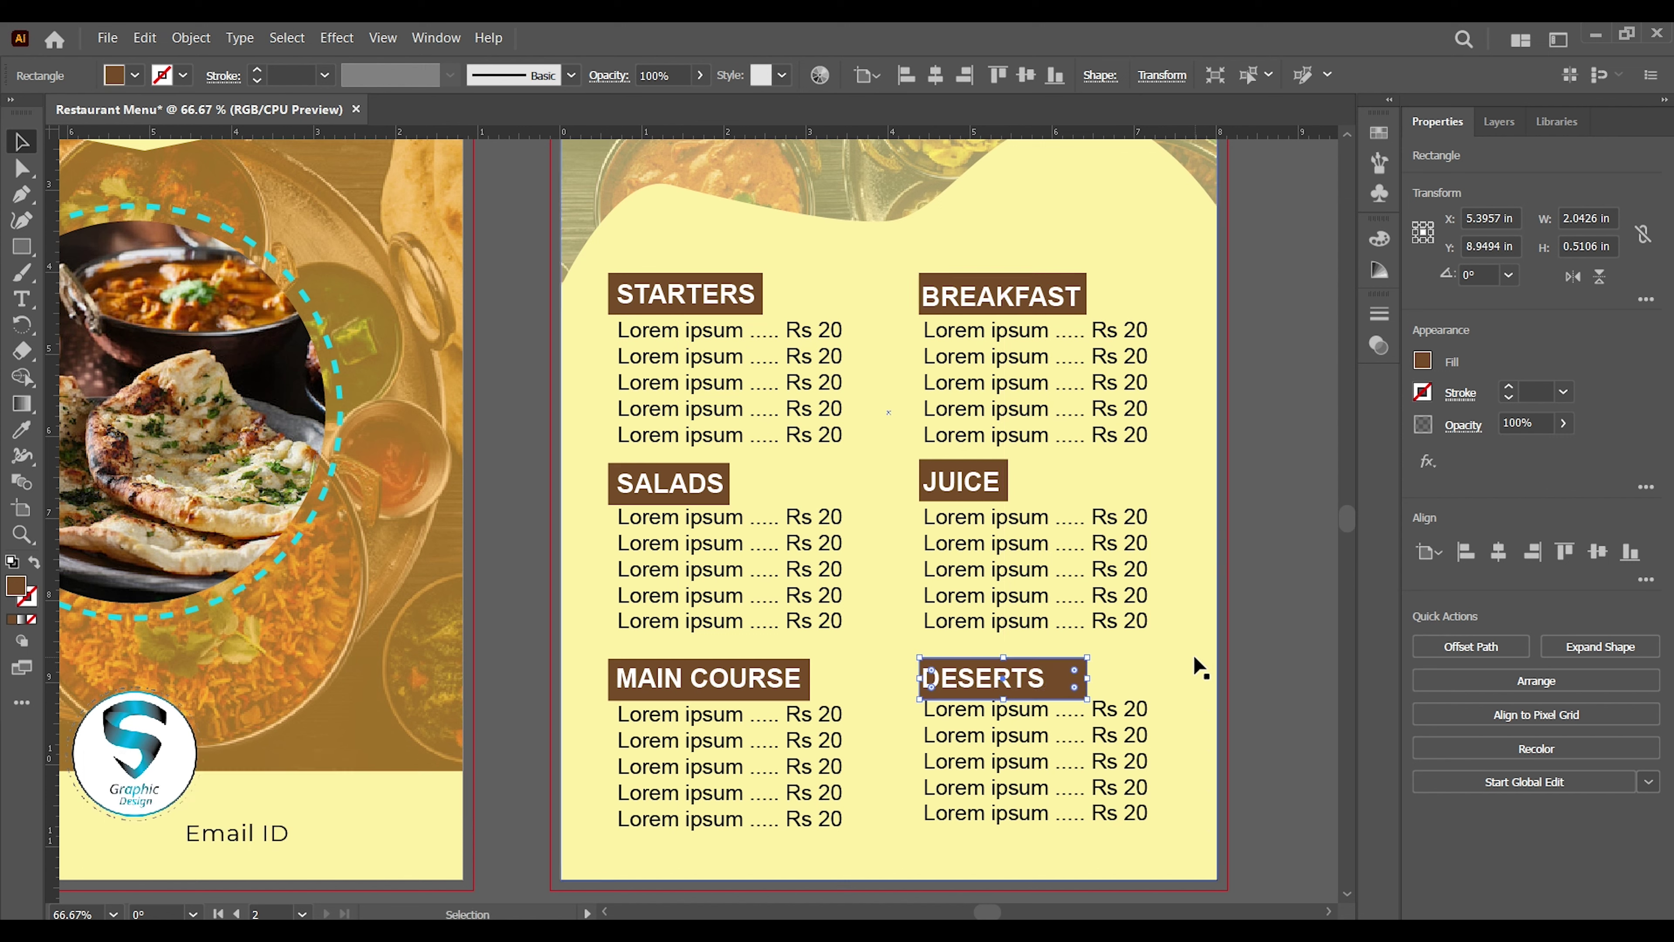
click(1194, 655)
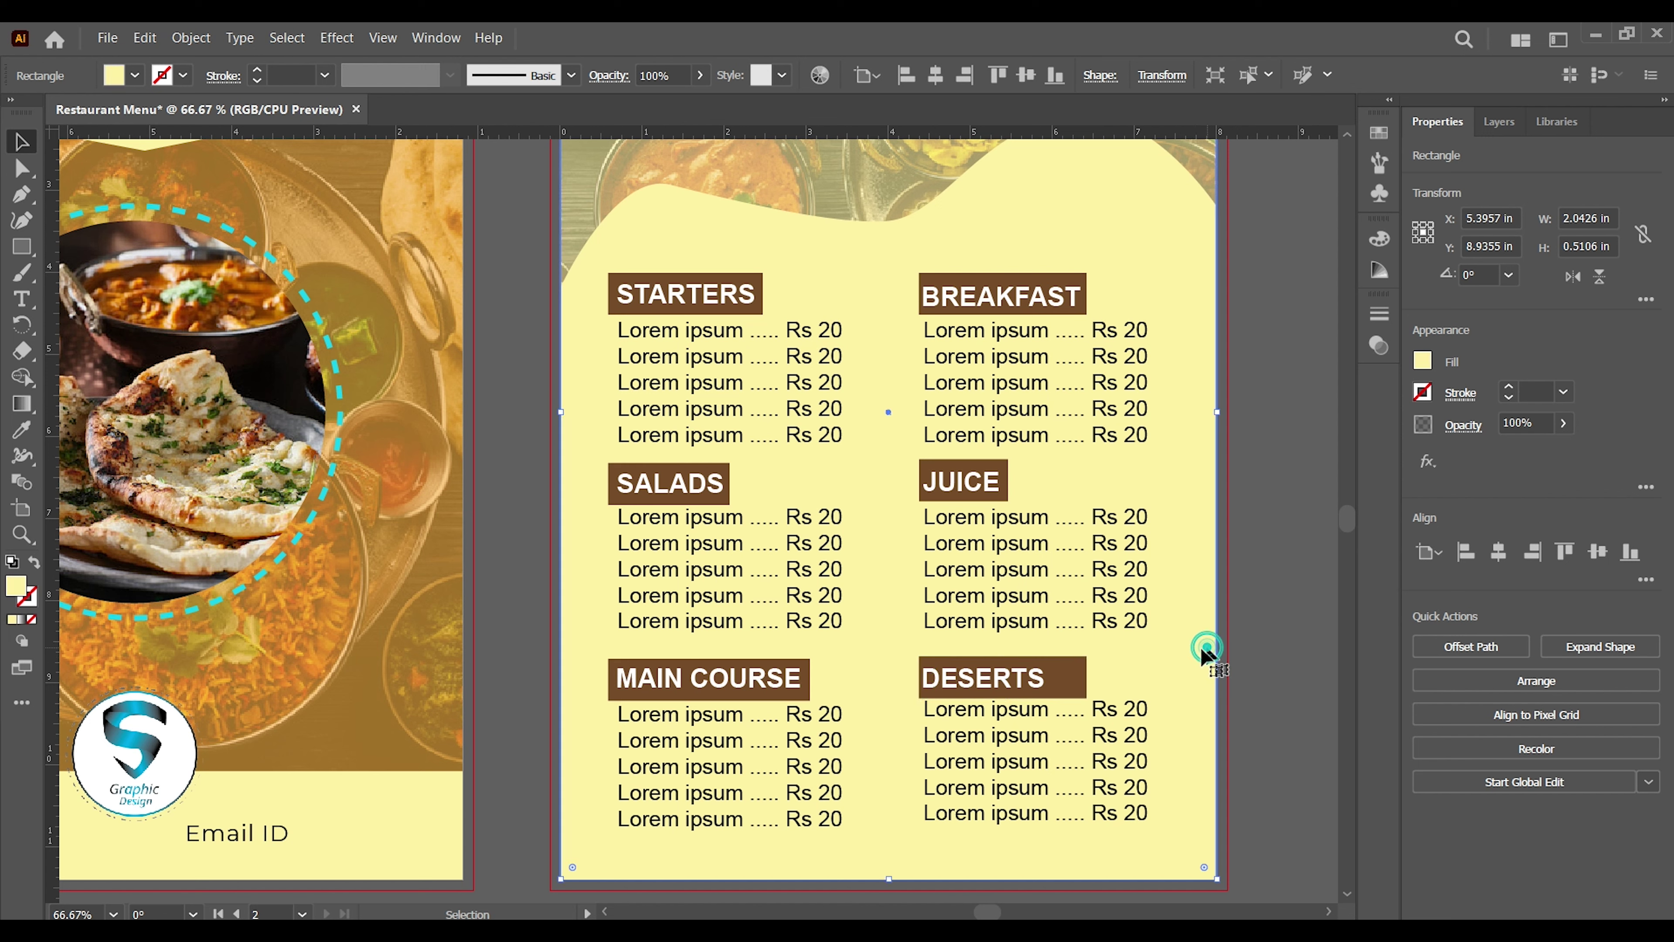
click(1071, 675)
drag(1085, 695, 1050, 694)
click(1170, 659)
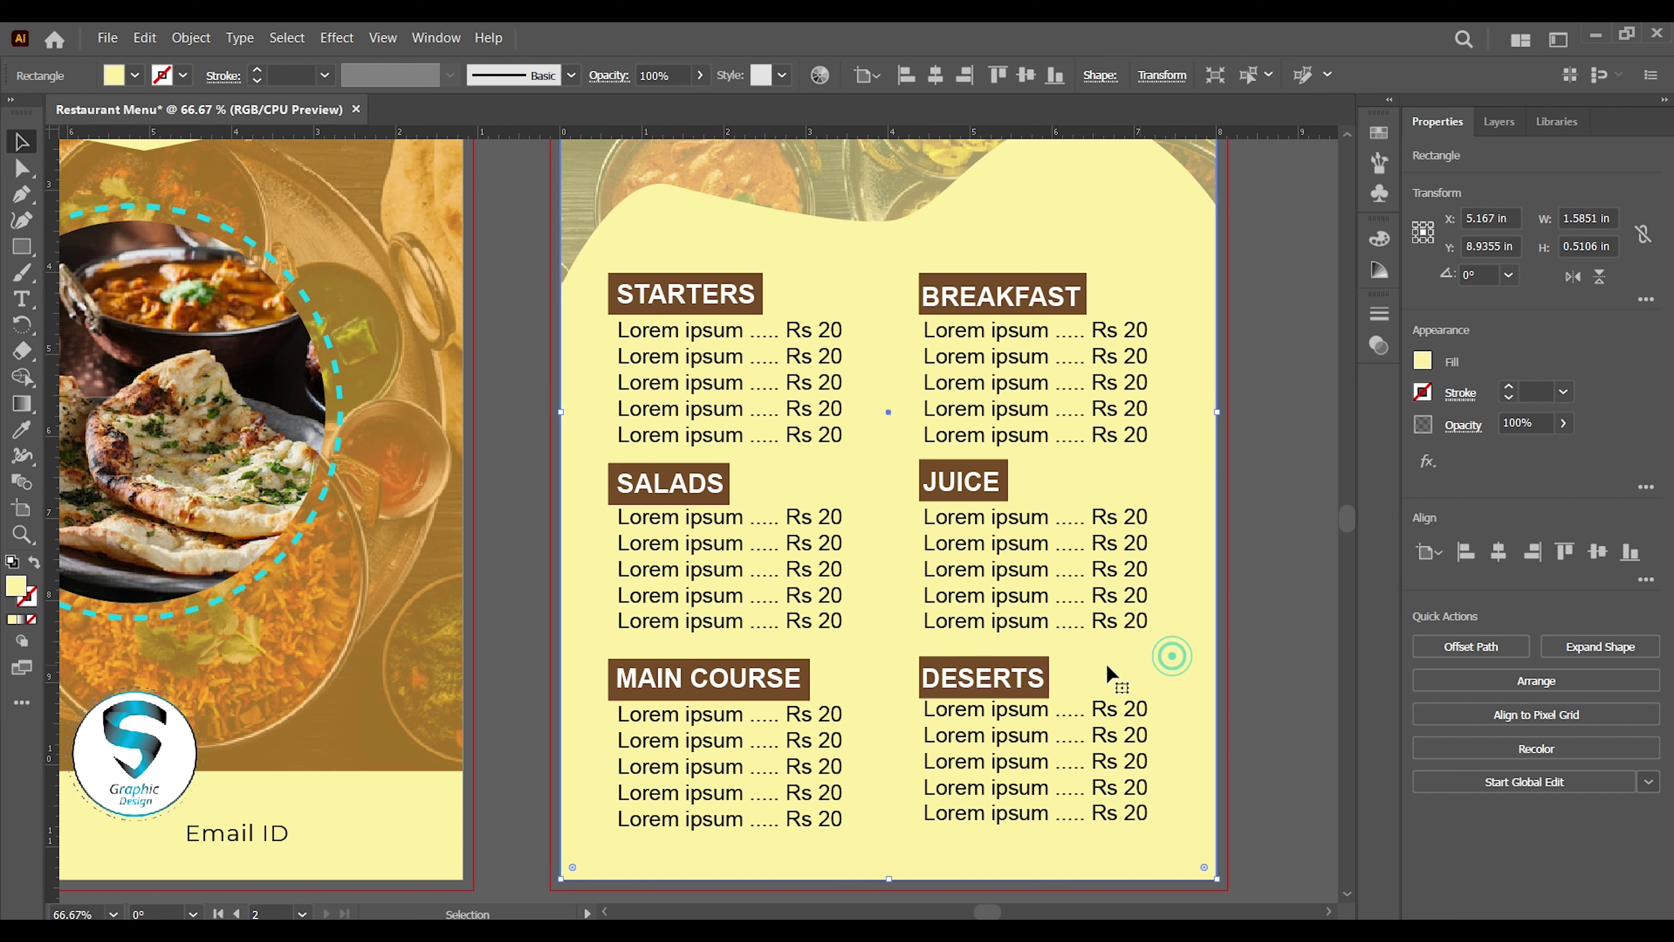
click(1032, 679)
Nudge DESERTS up and vertically centre the SALADS heading on its label.
key(Up)
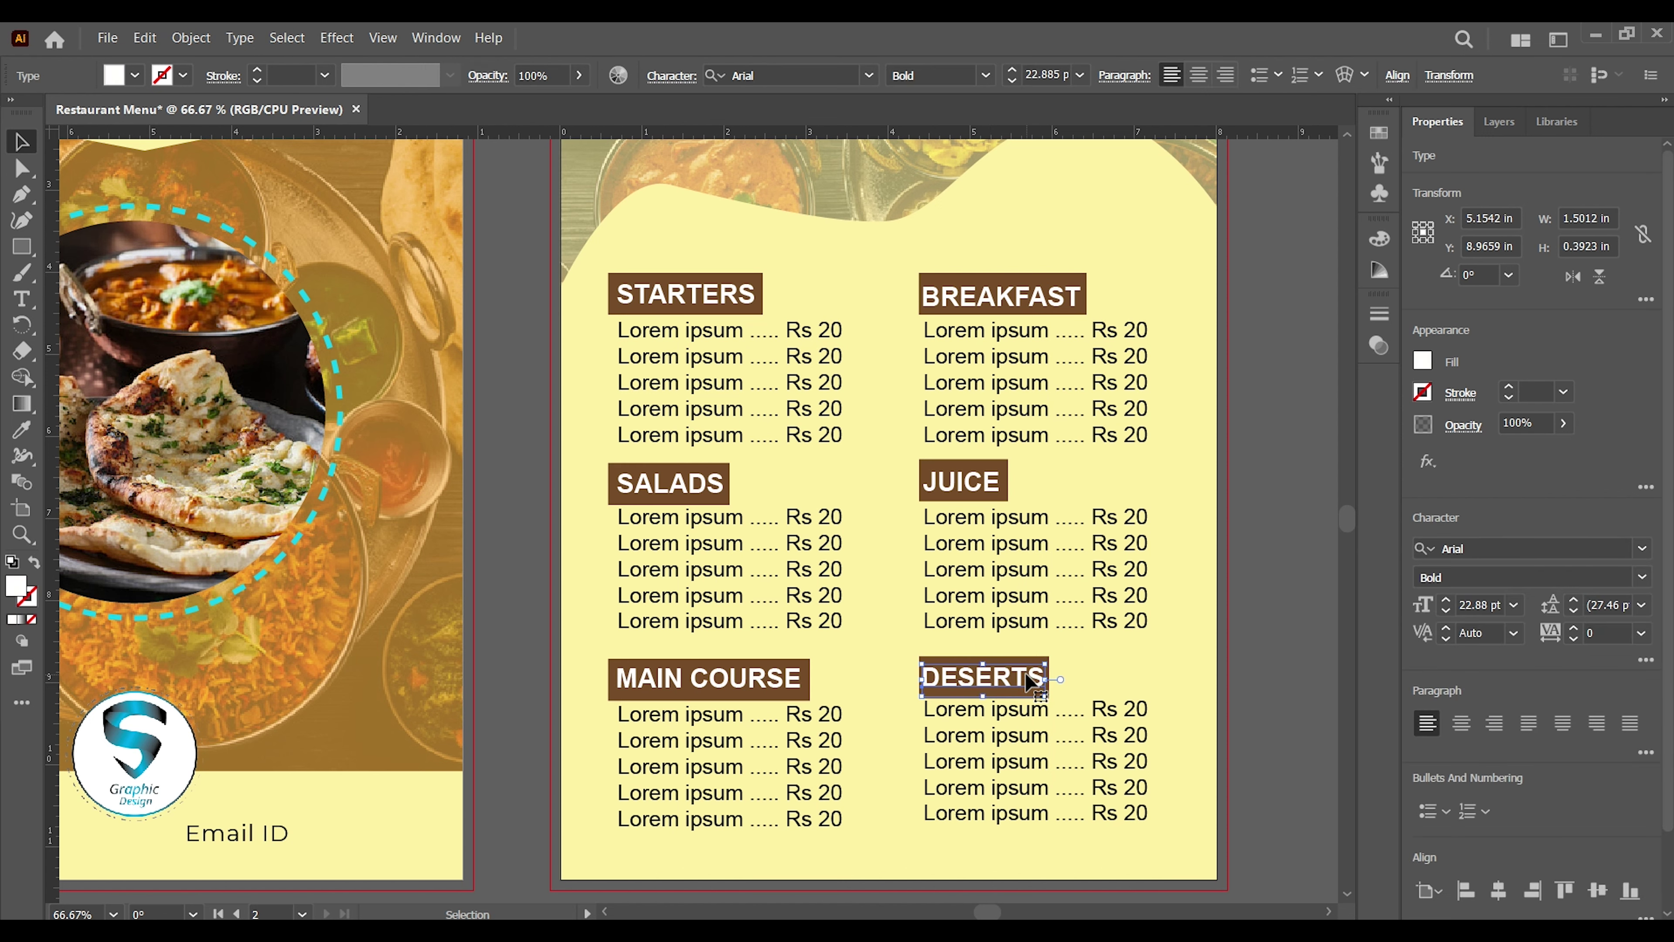
click(1213, 676)
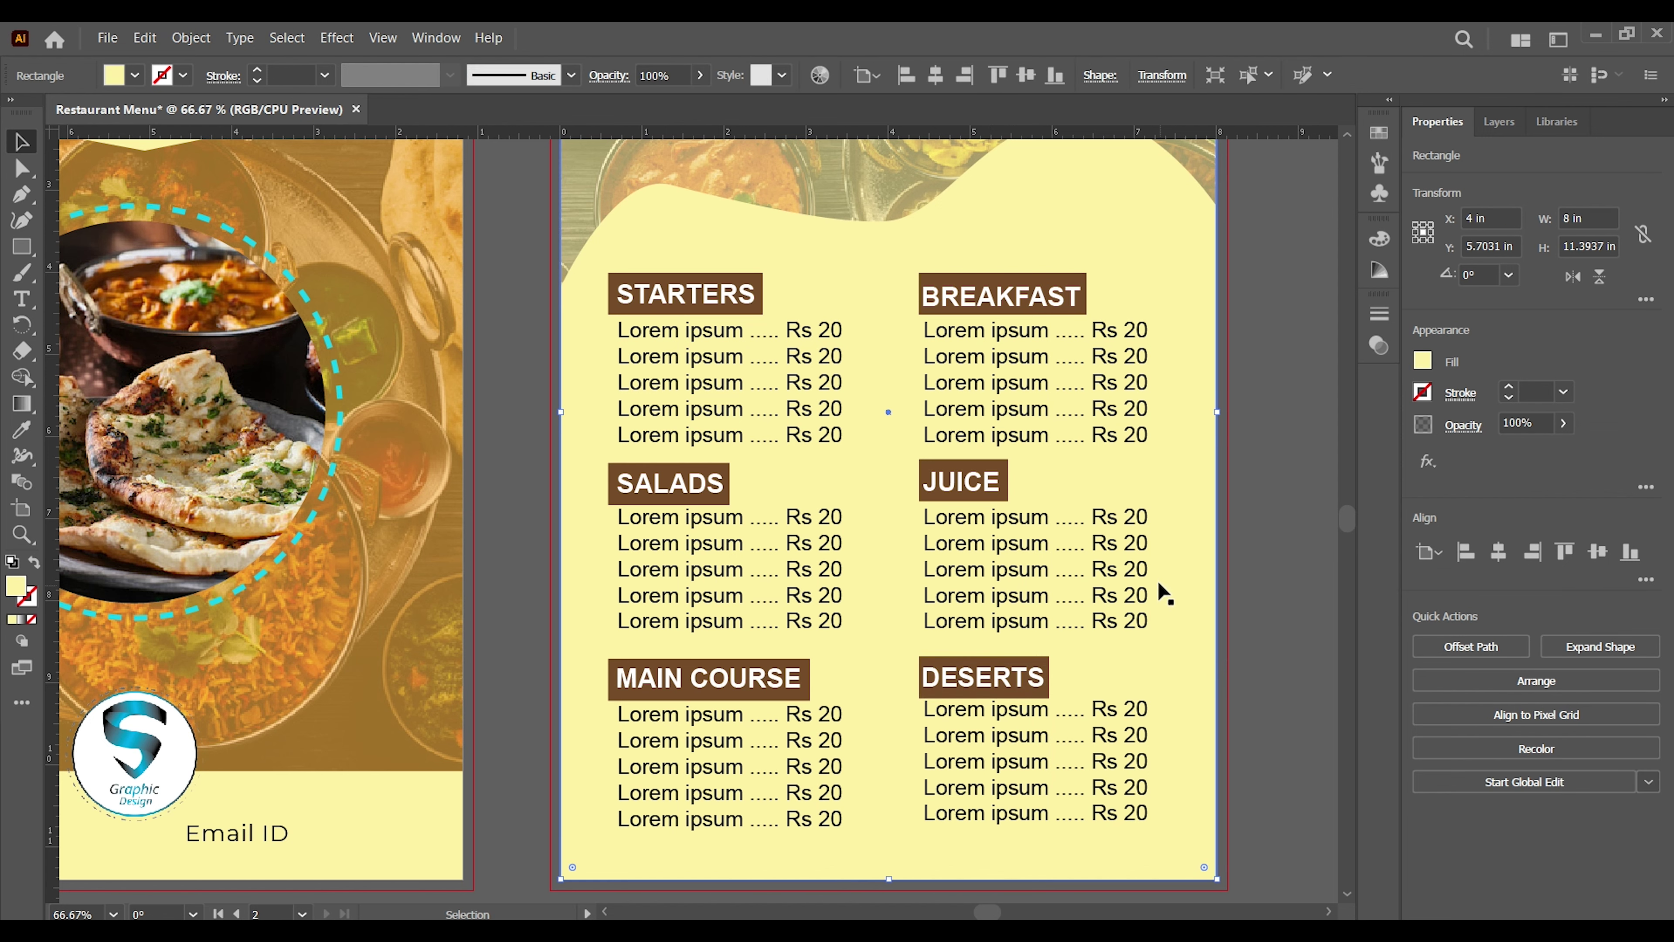
click(729, 284)
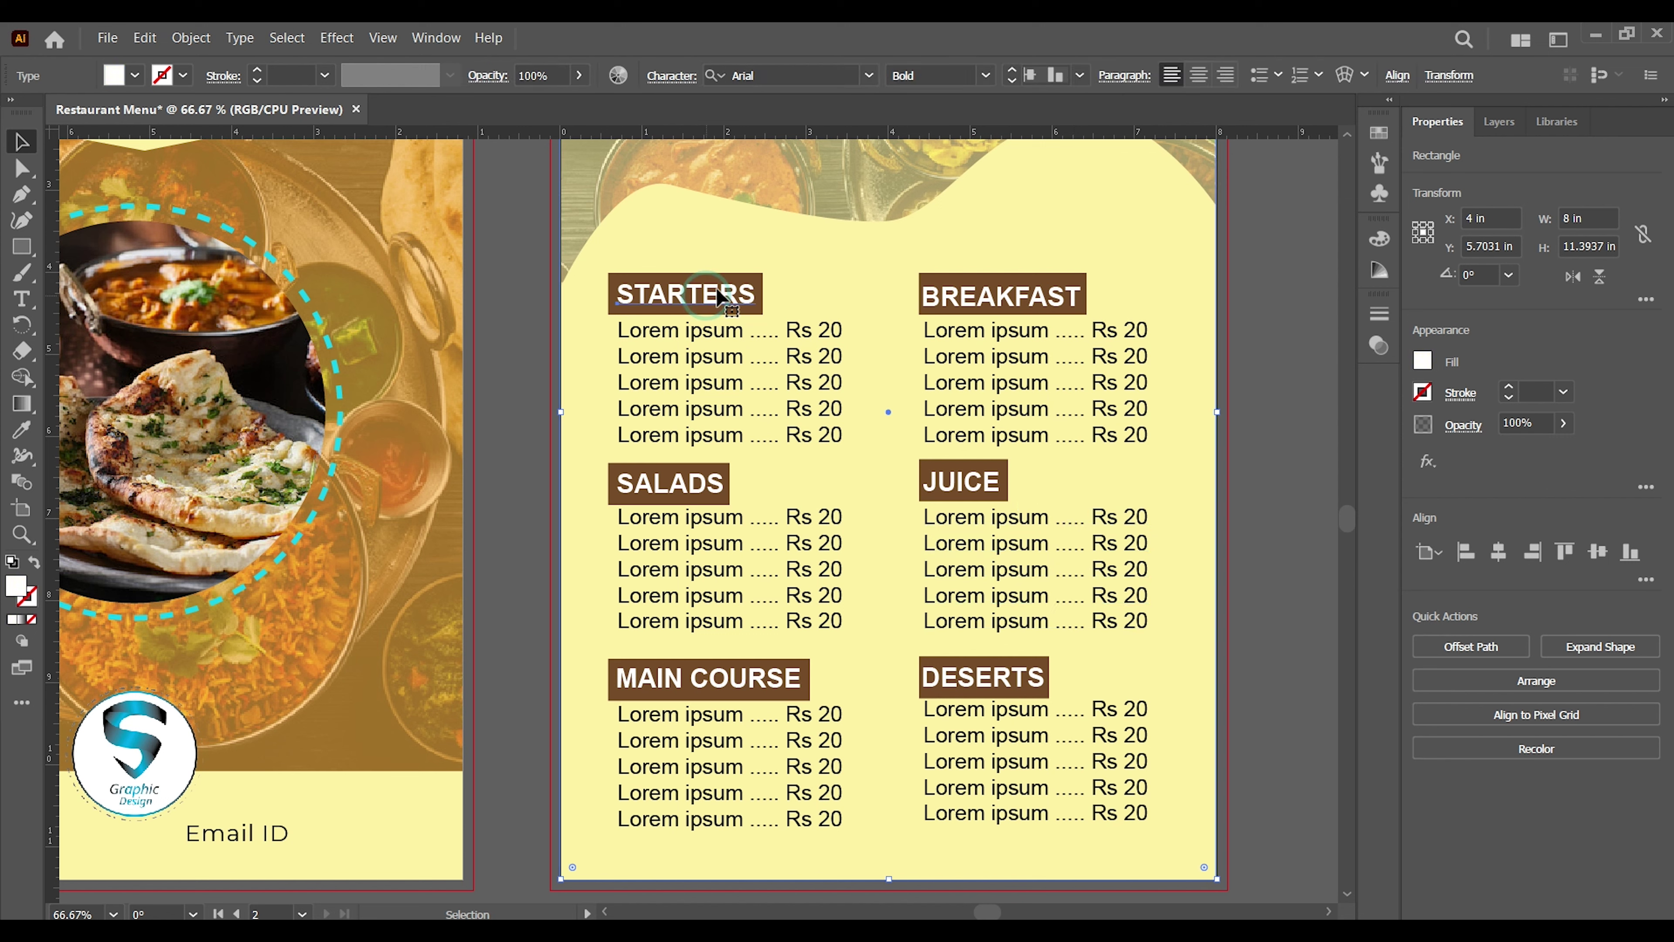
click(1025, 287)
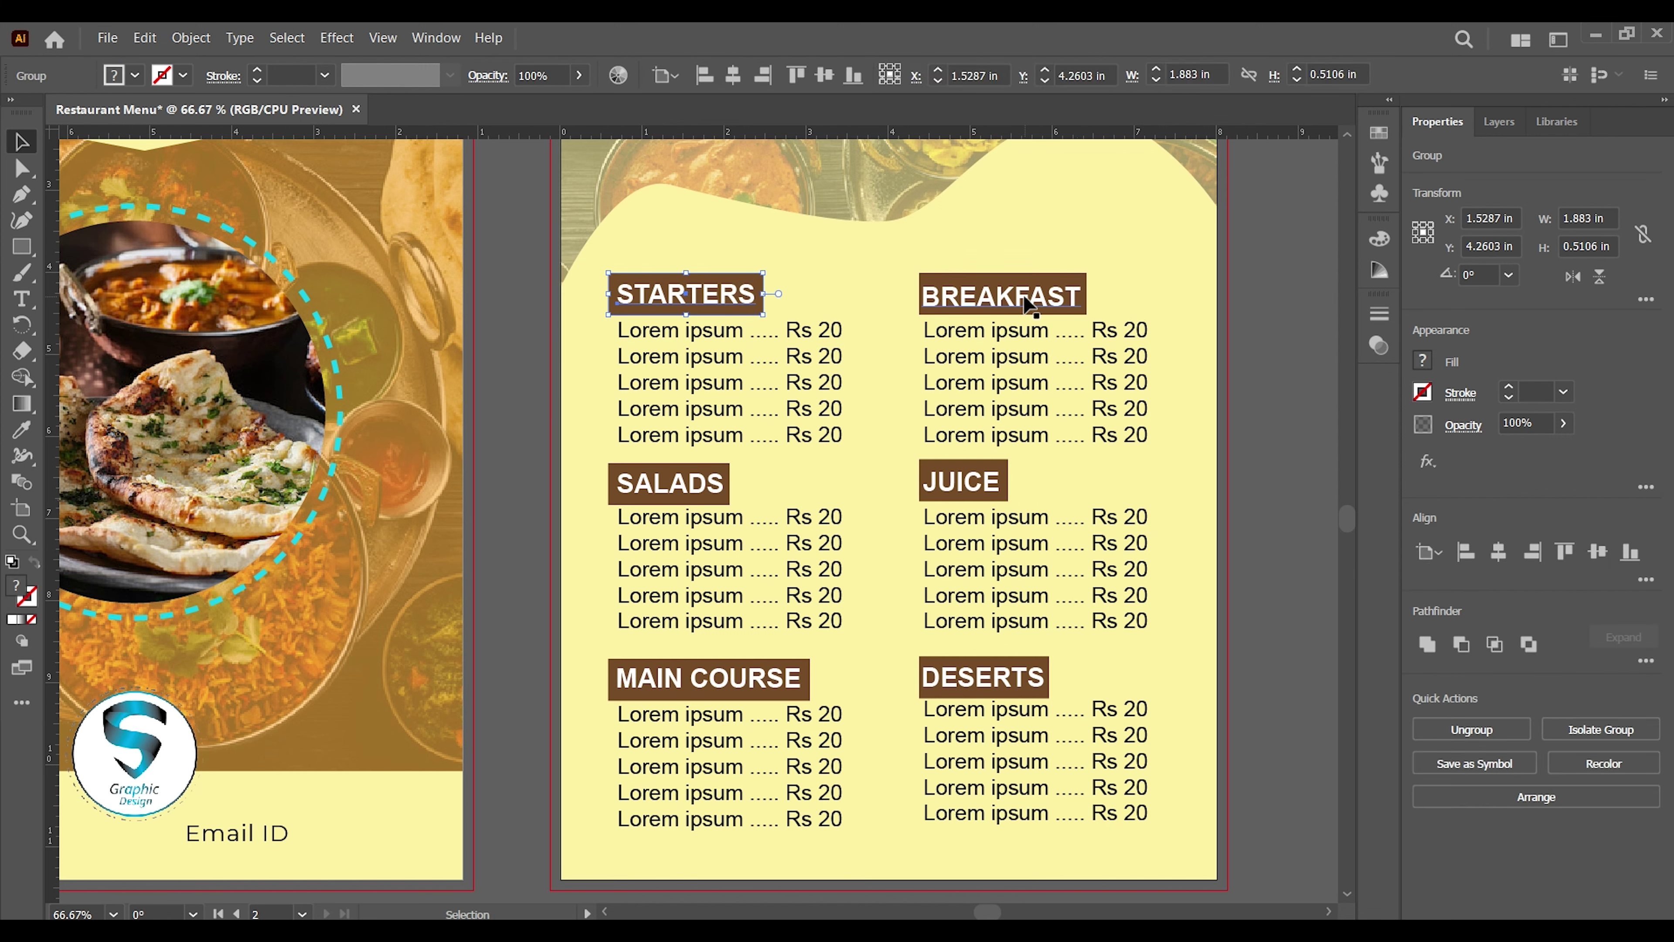
shift+click(1026, 287)
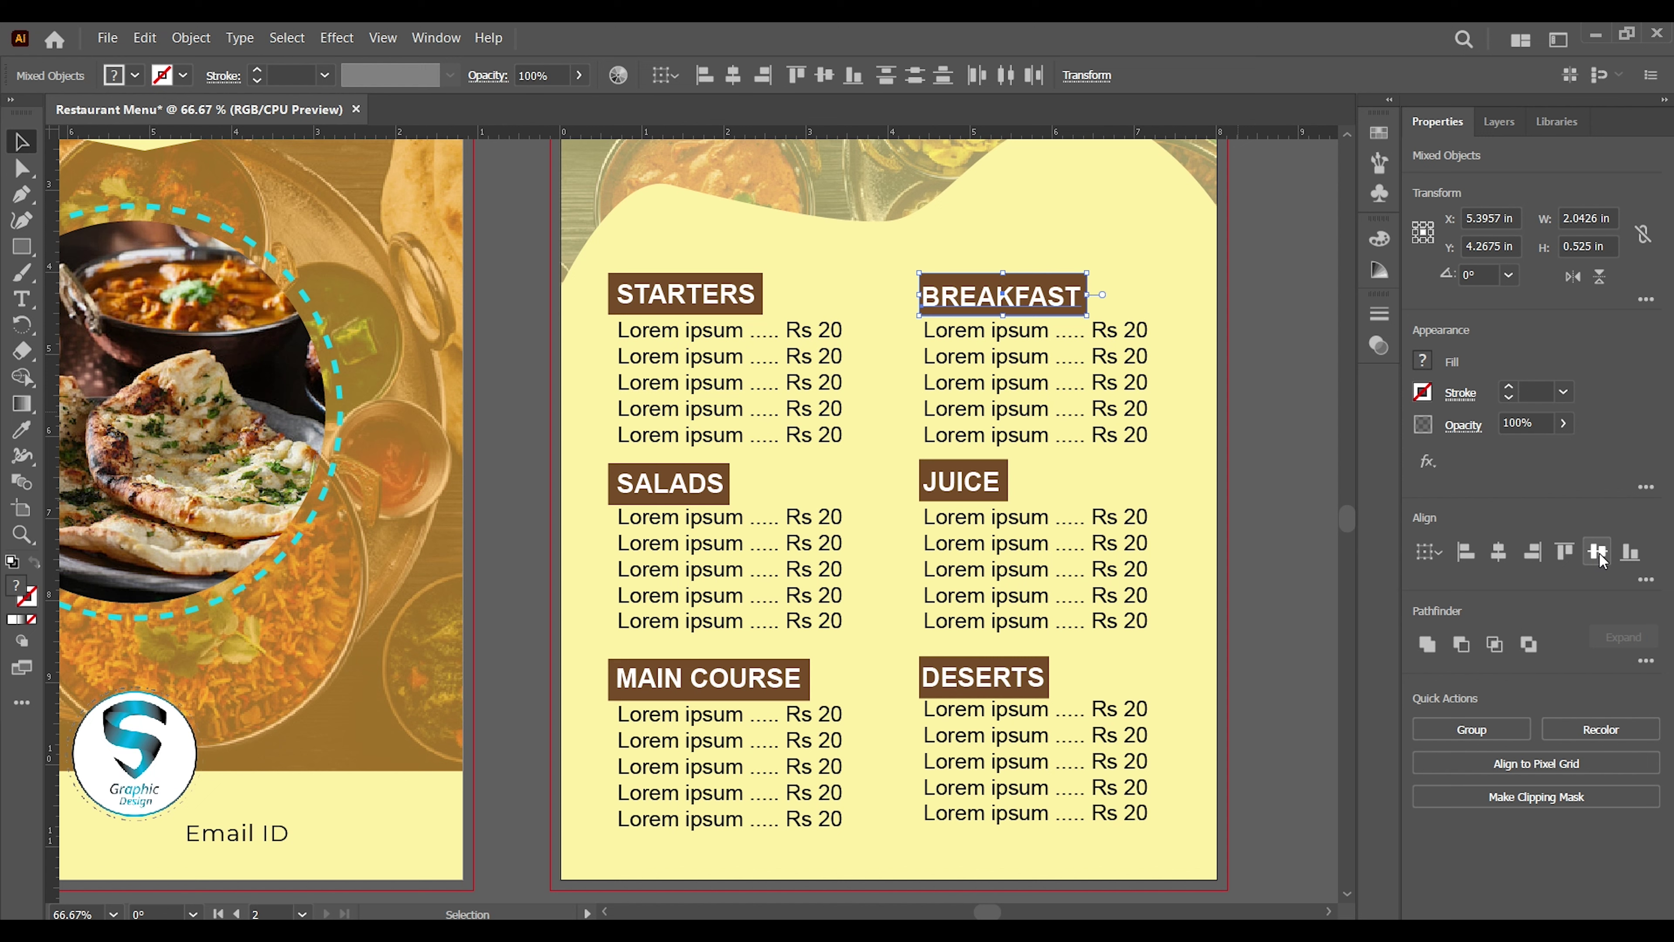
click(613, 486)
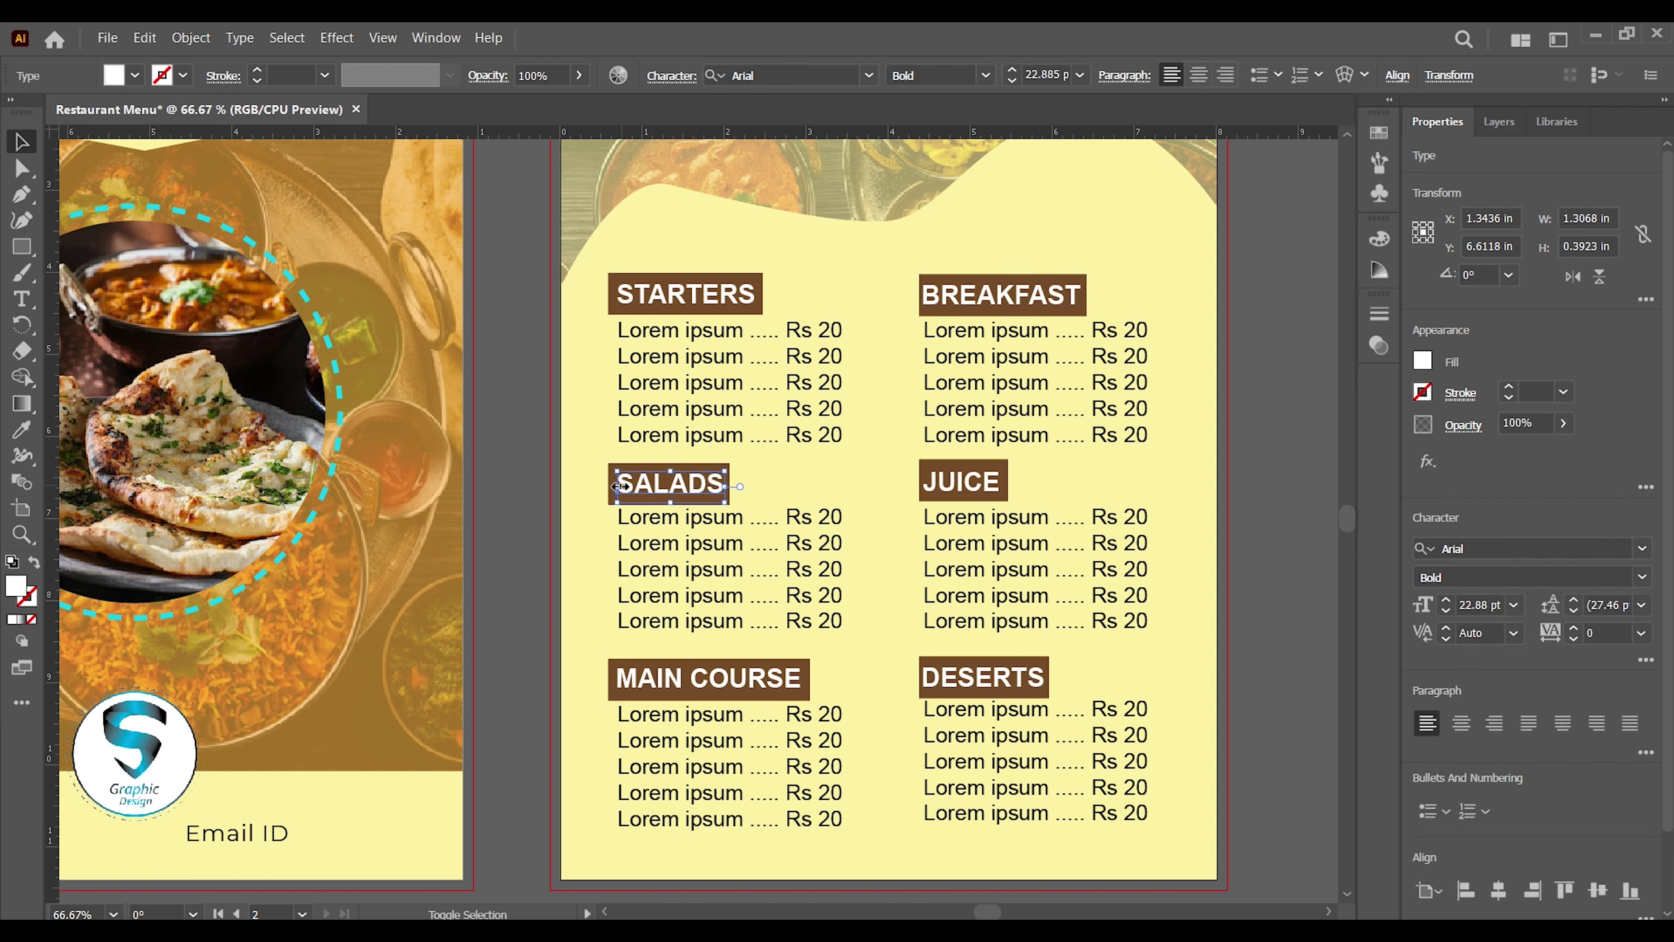
shift+click(643, 470)
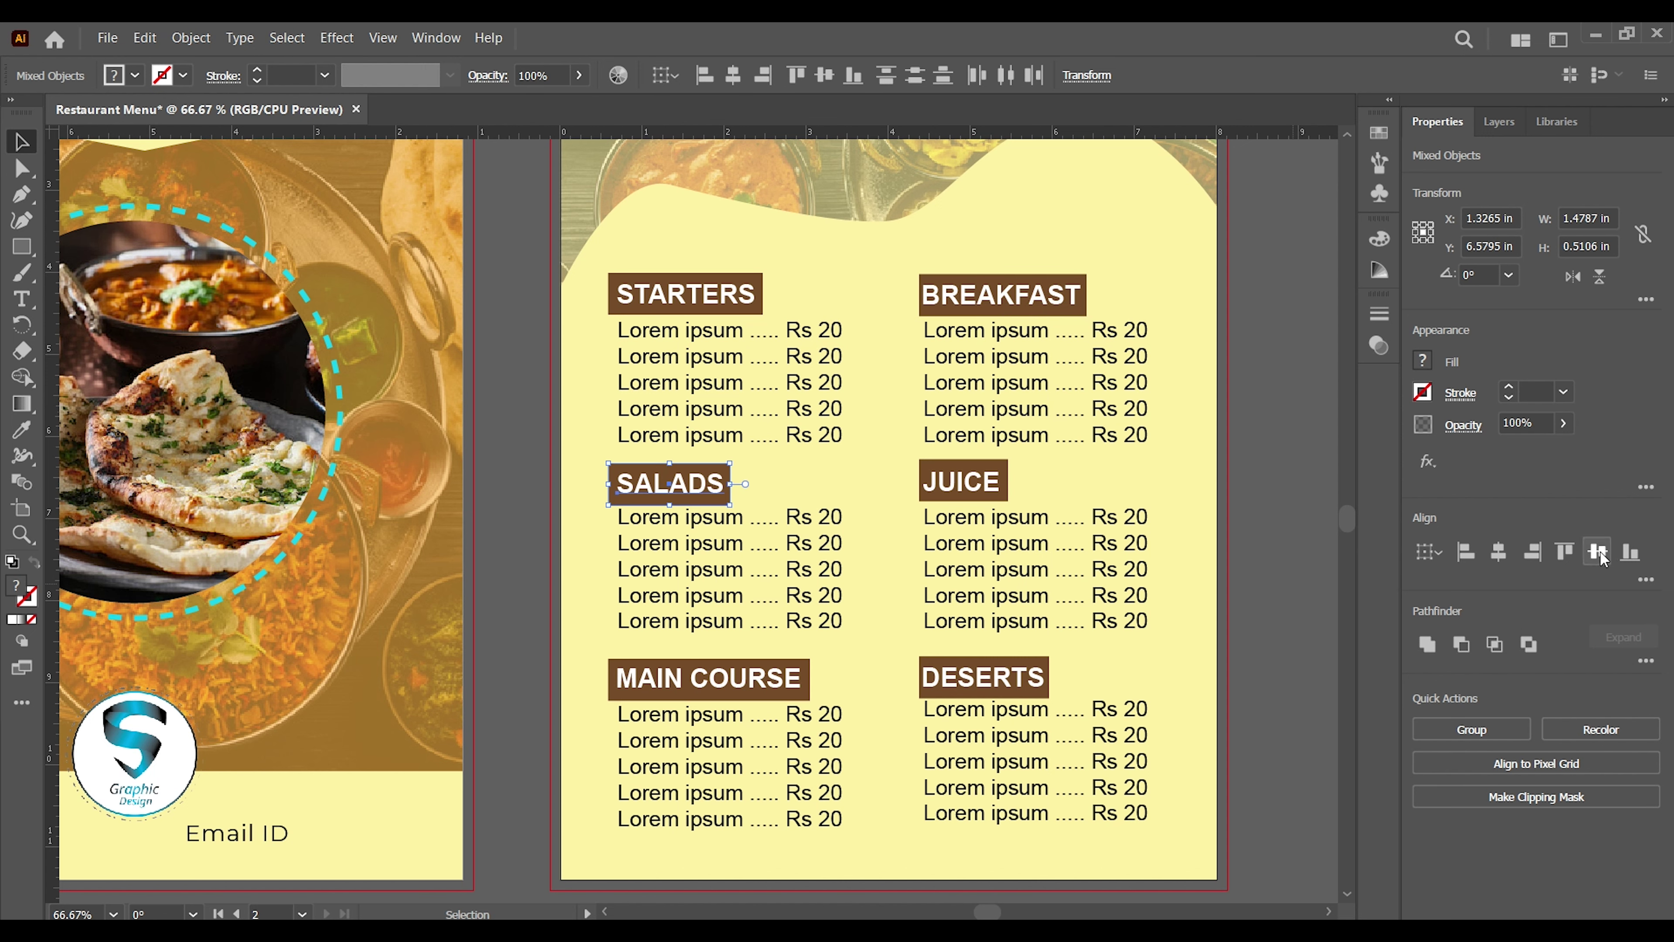
click(1472, 729)
Group the JUICE, MAIN COURSE and DESERTS headings with their brown labels.
click(962, 481)
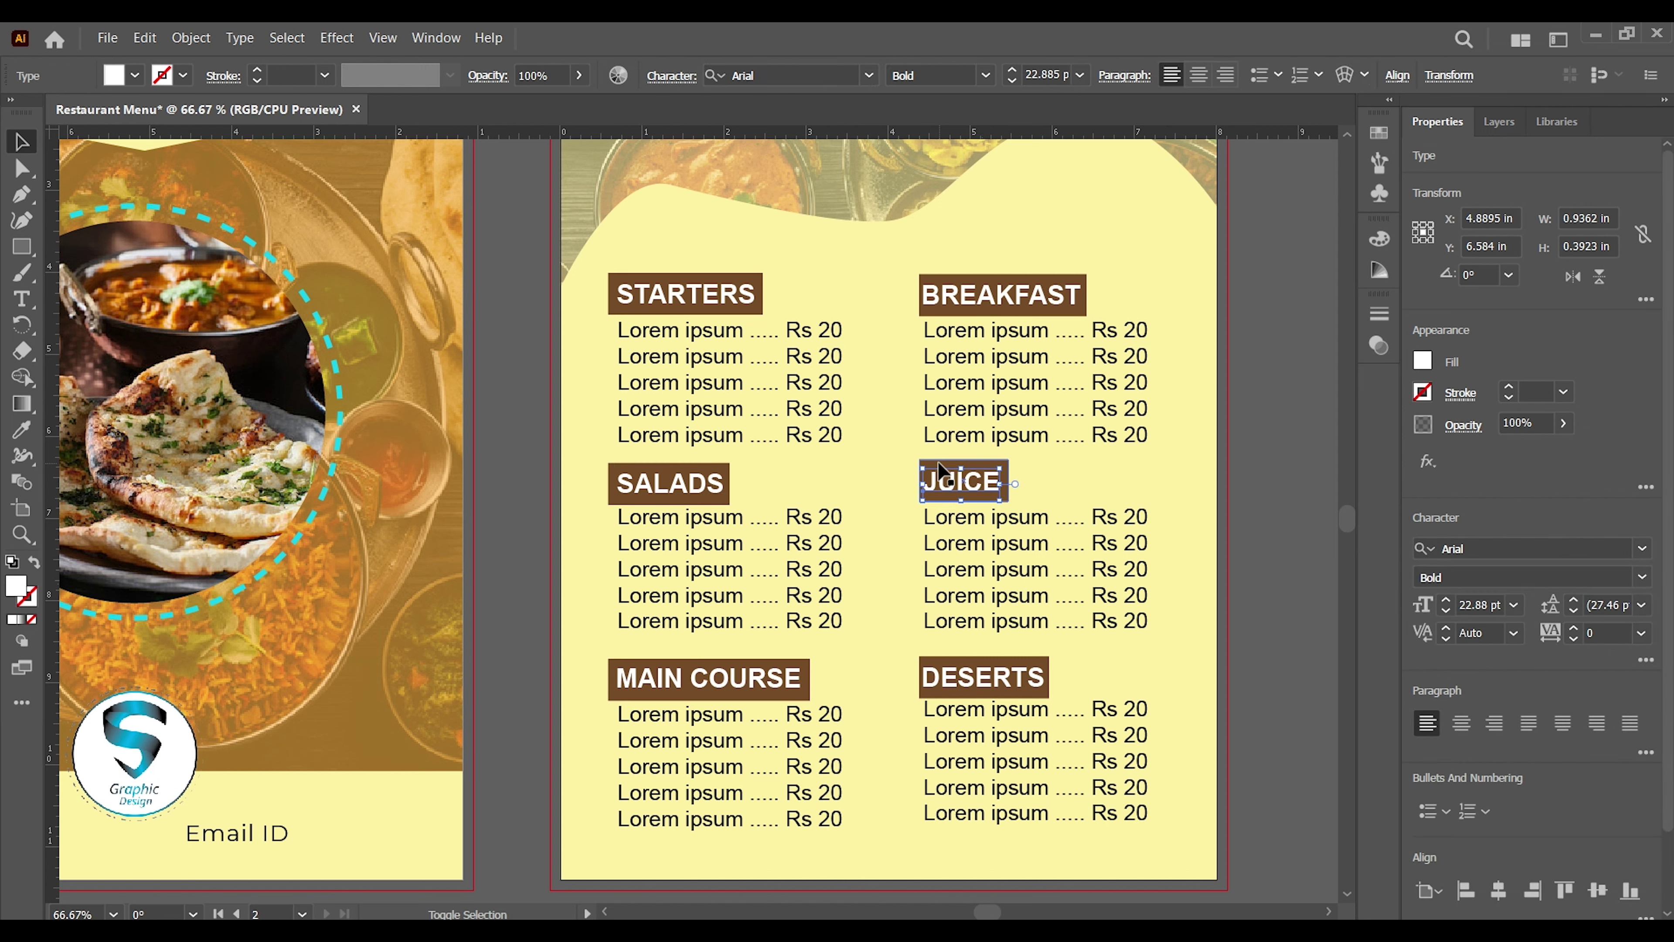
click(1467, 729)
click(801, 676)
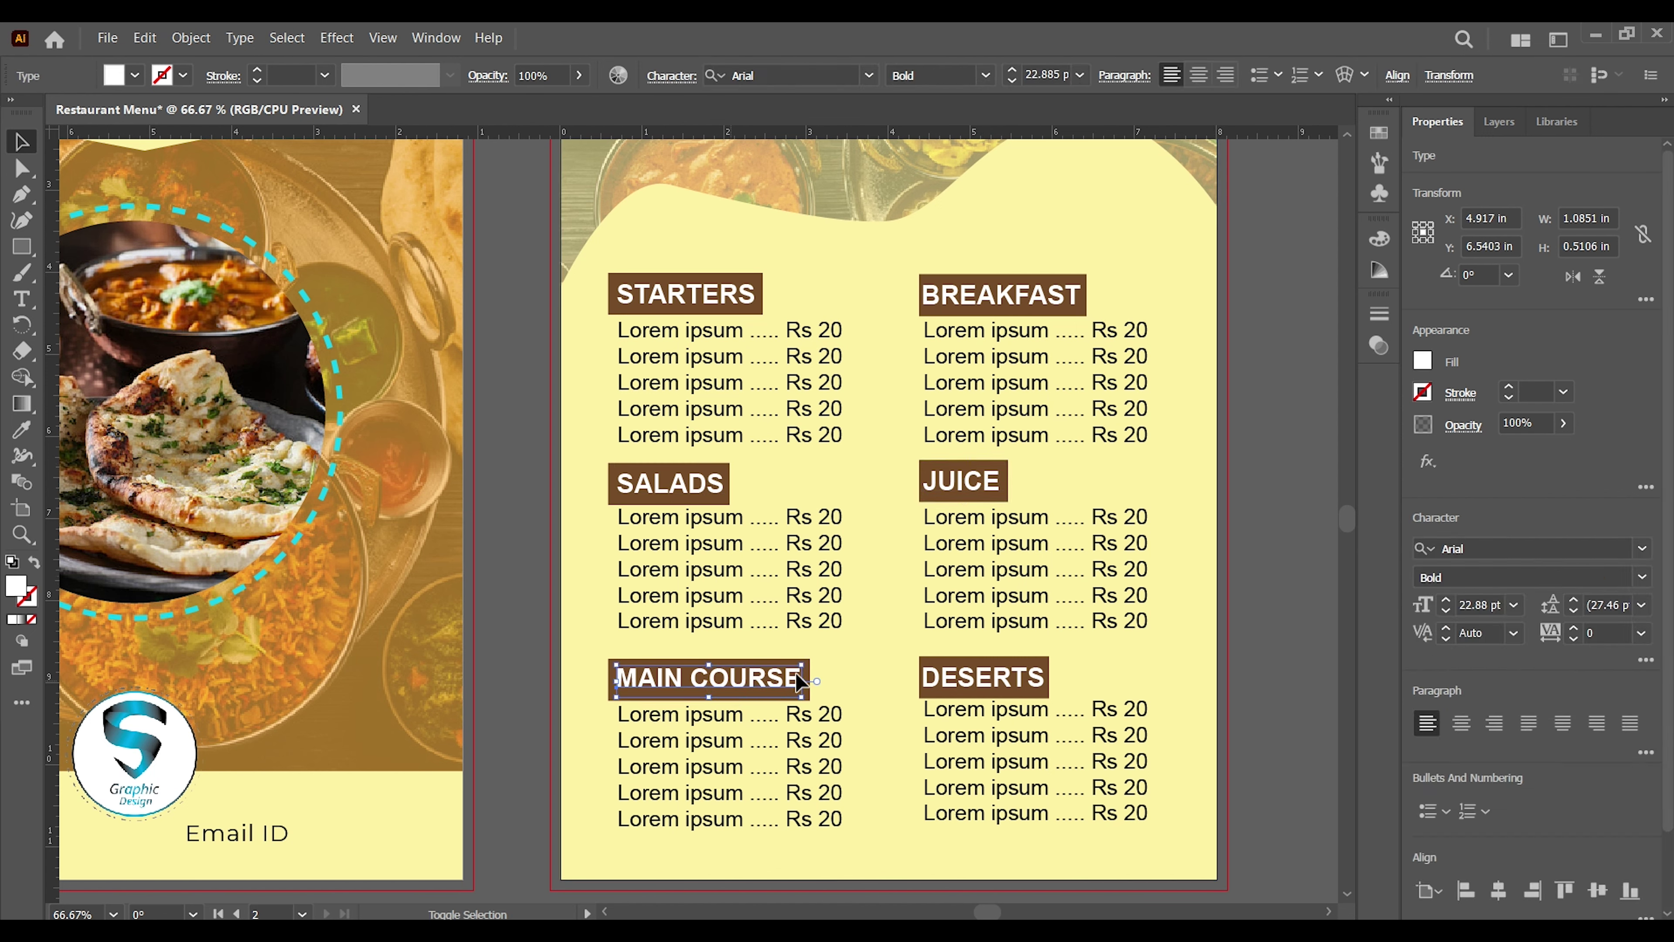
shift+click(652, 660)
click(1472, 731)
click(974, 673)
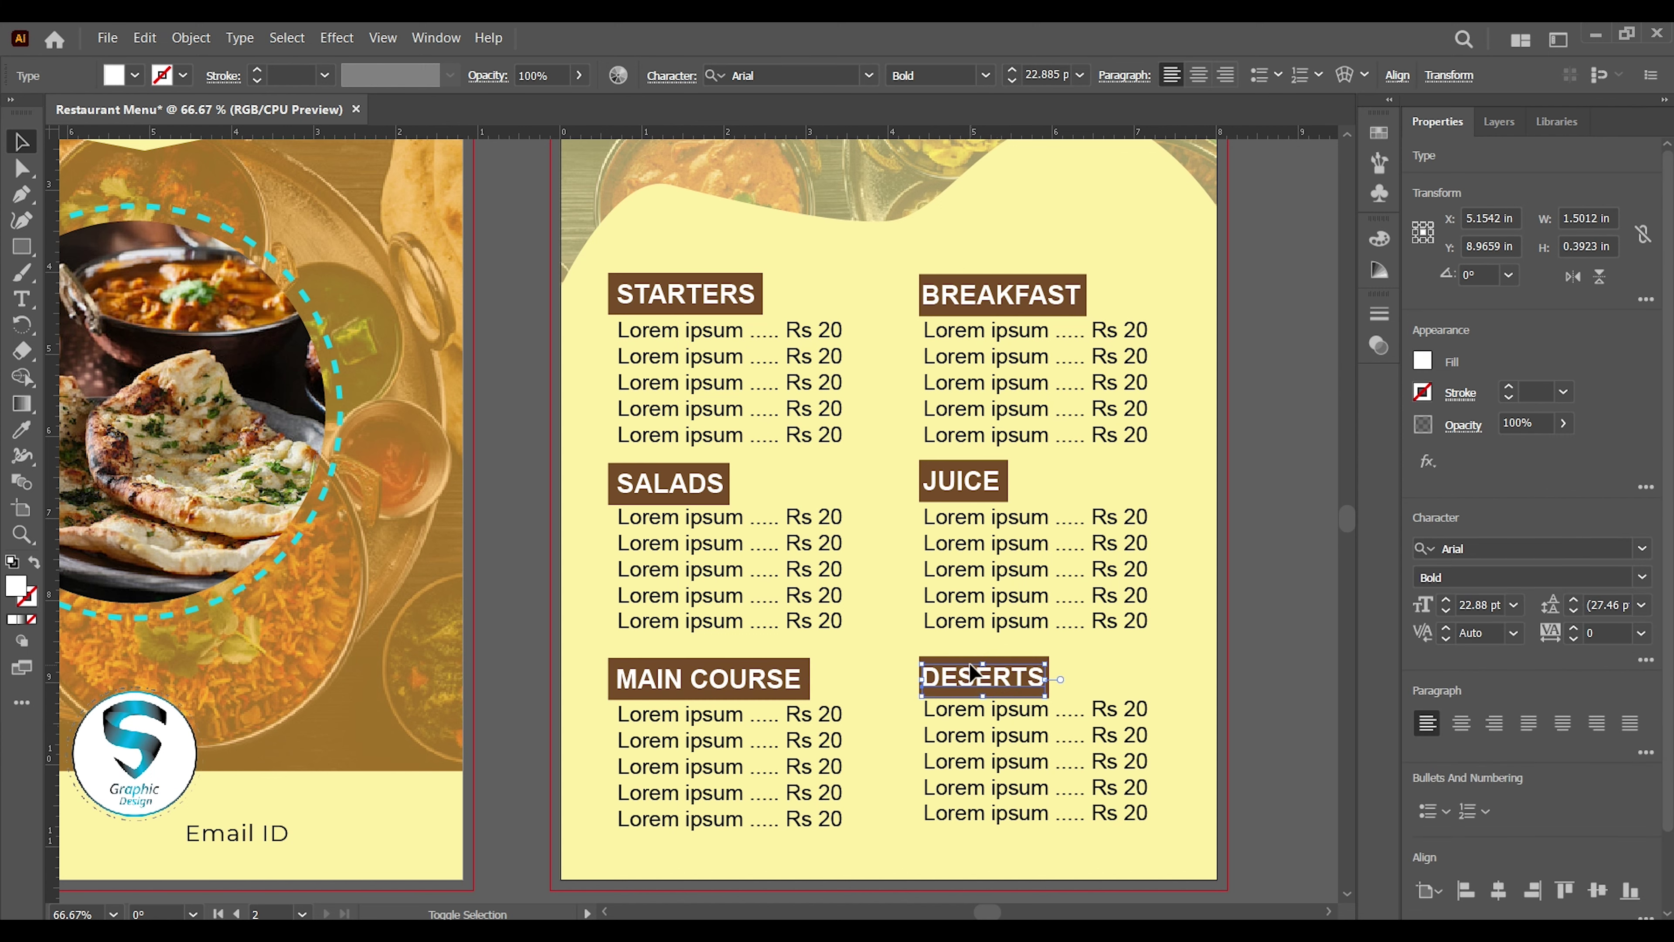
click(1472, 731)
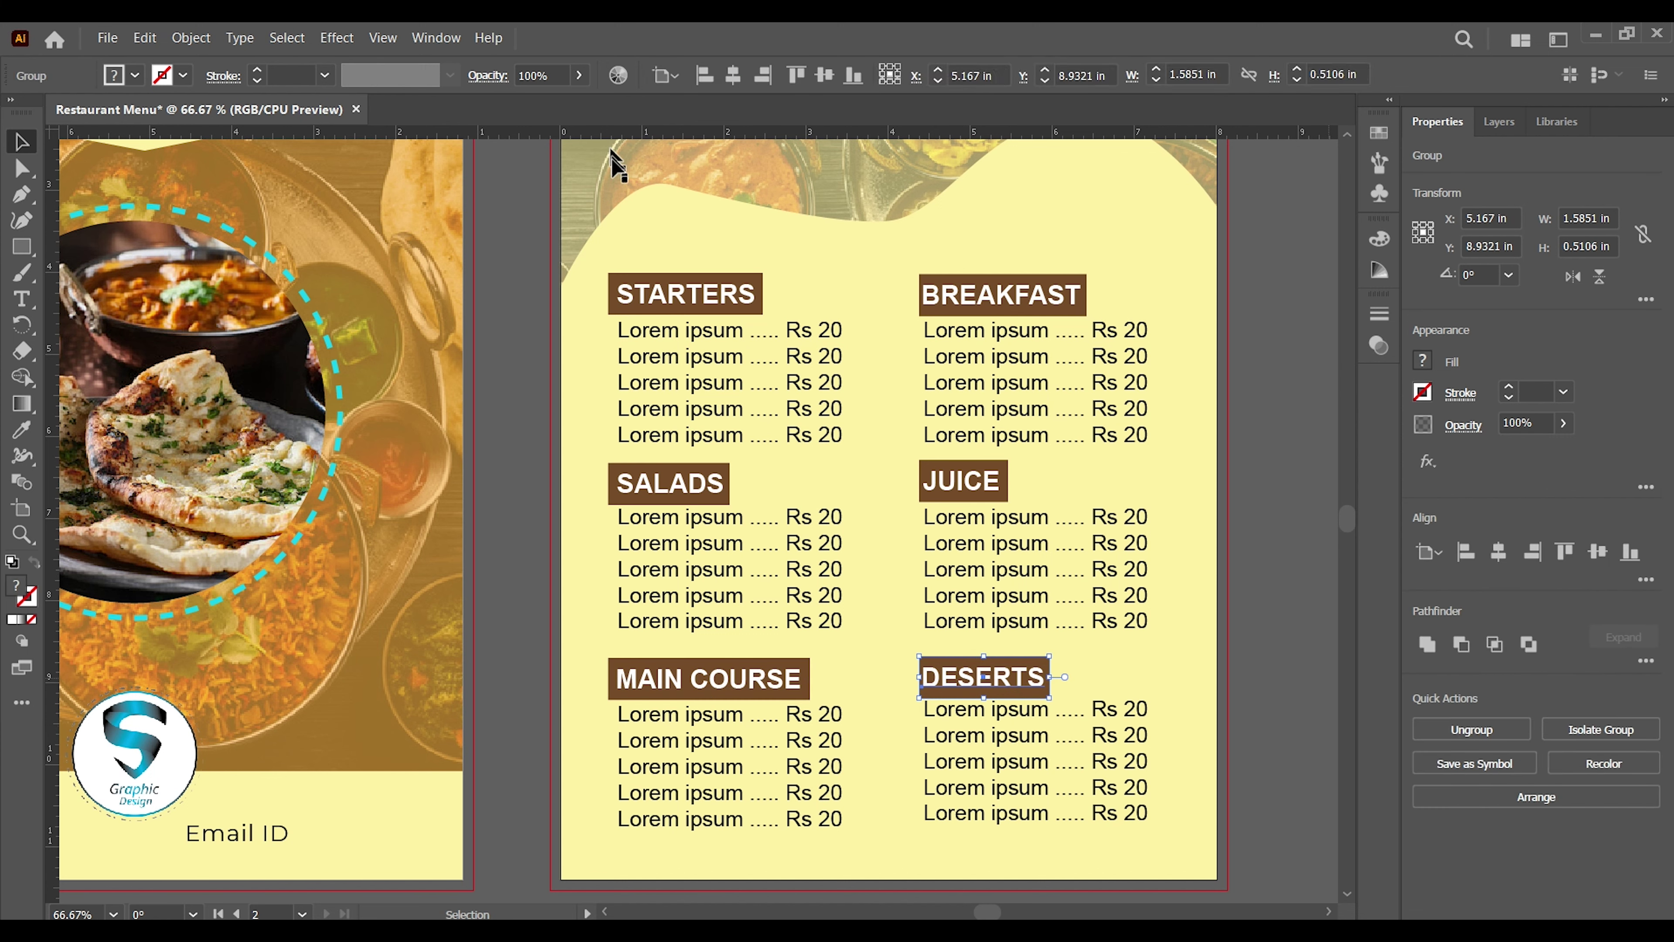
Vertically centre-align the heading pairs STARTERS/BREAKFAST, SALADS/JUICE and MAIN COURSE/DESERTS.
click(686, 293)
shift+click(1002, 293)
click(1599, 552)
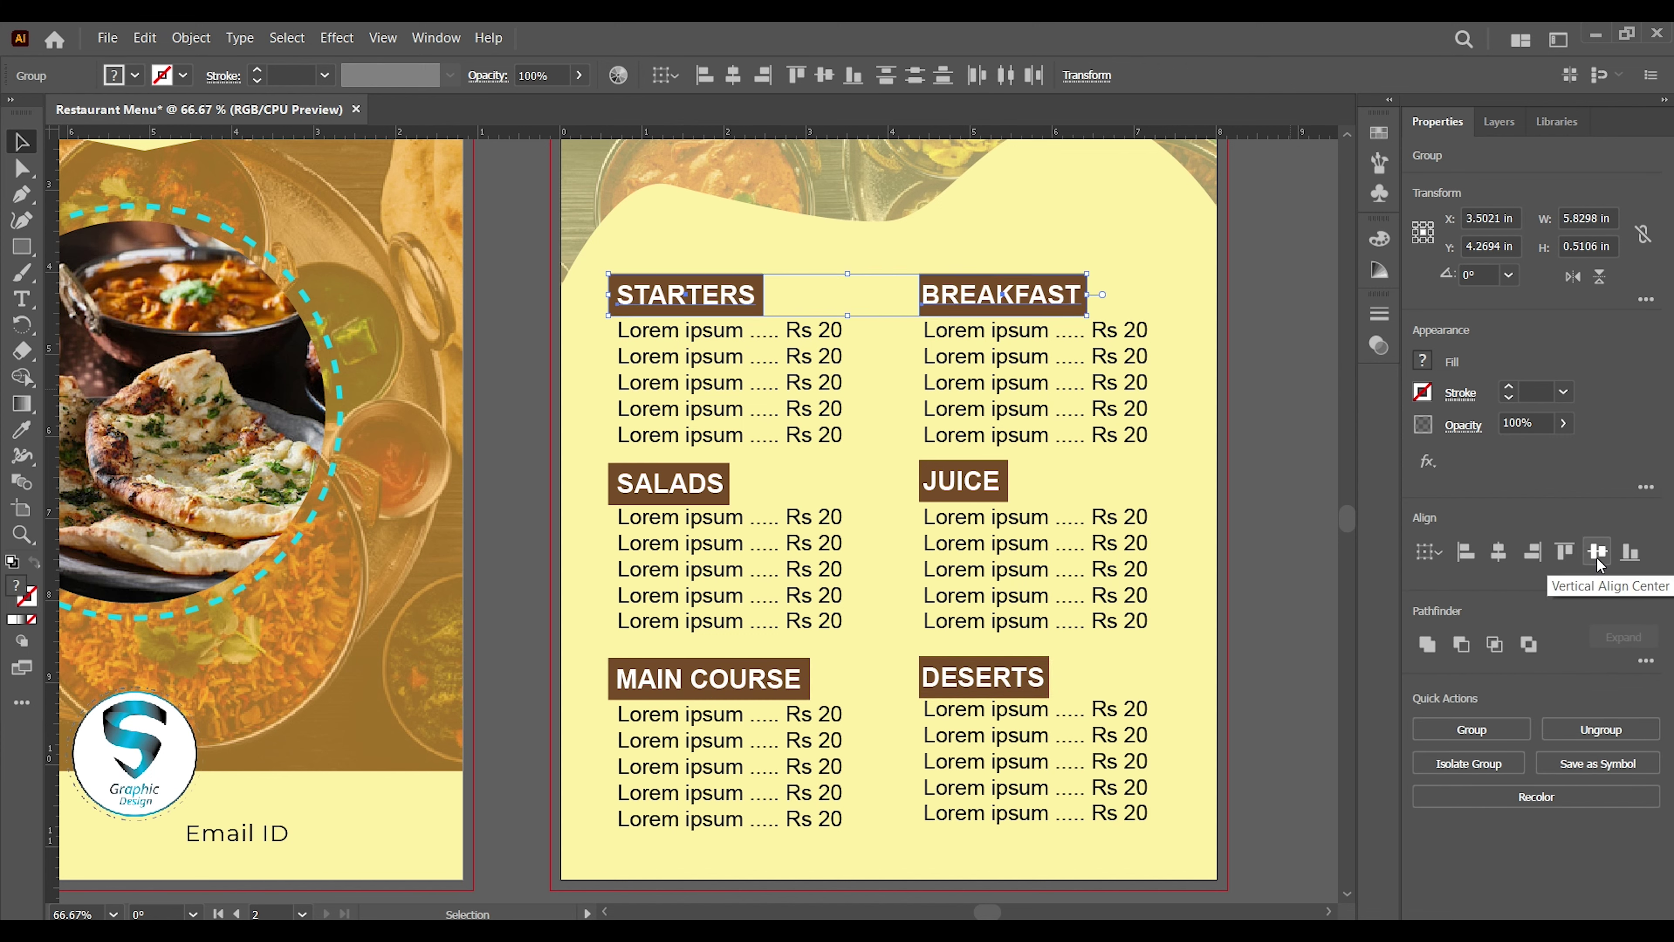
click(670, 483)
shift+click(962, 480)
click(1599, 552)
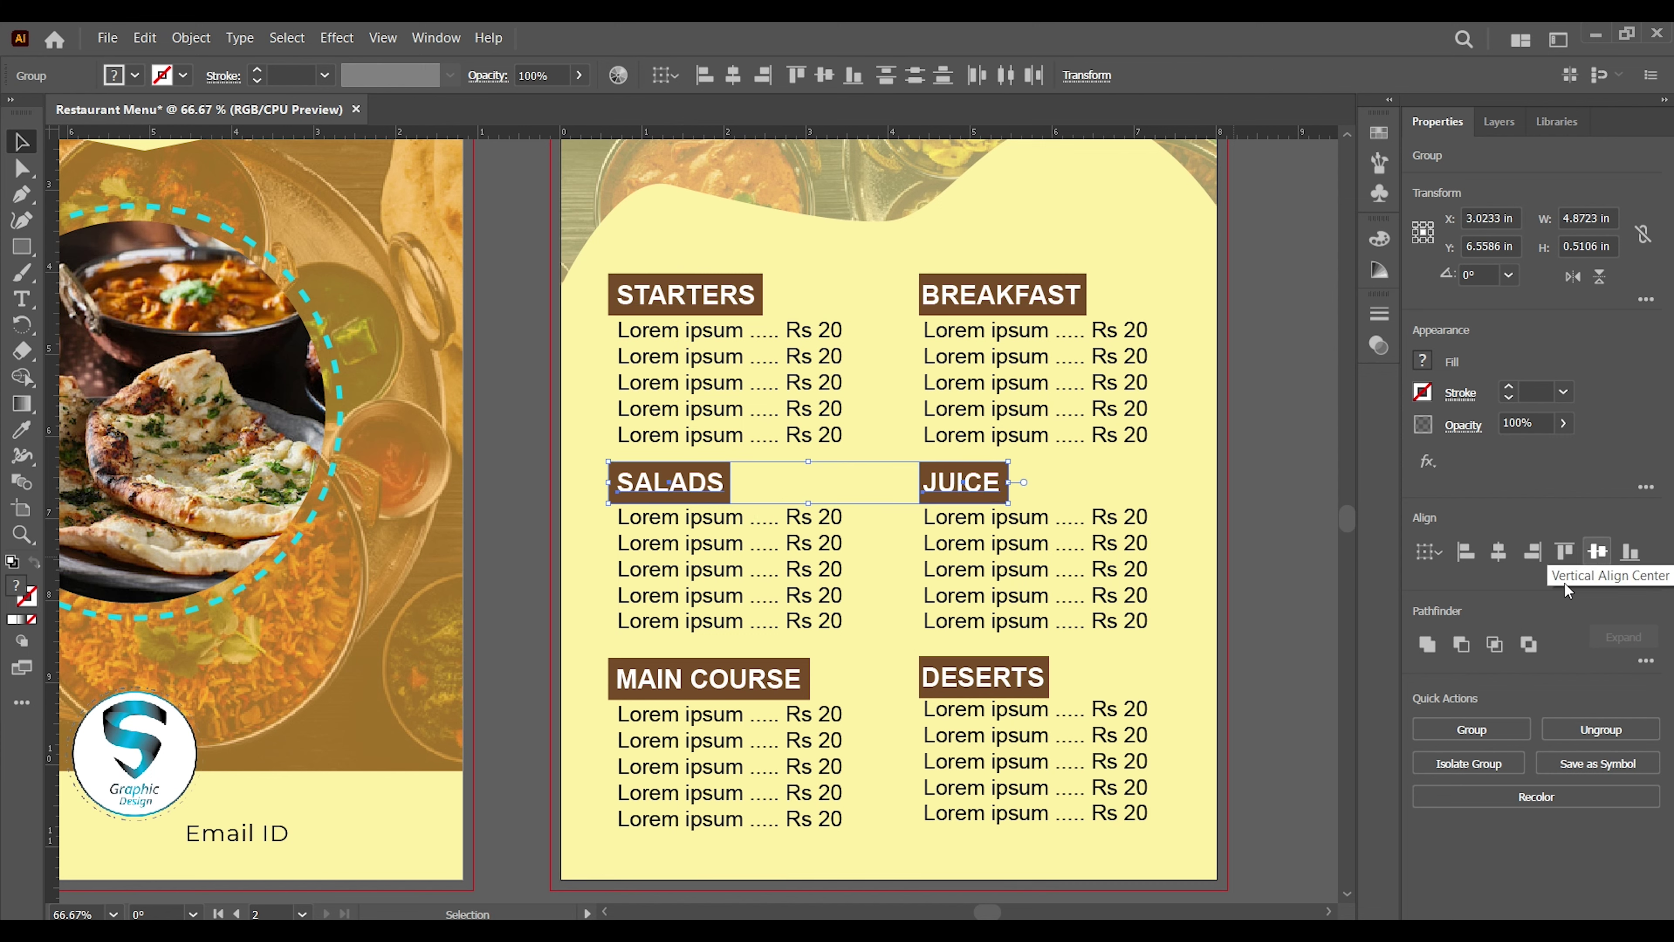
click(708, 678)
shift+click(983, 677)
click(1599, 552)
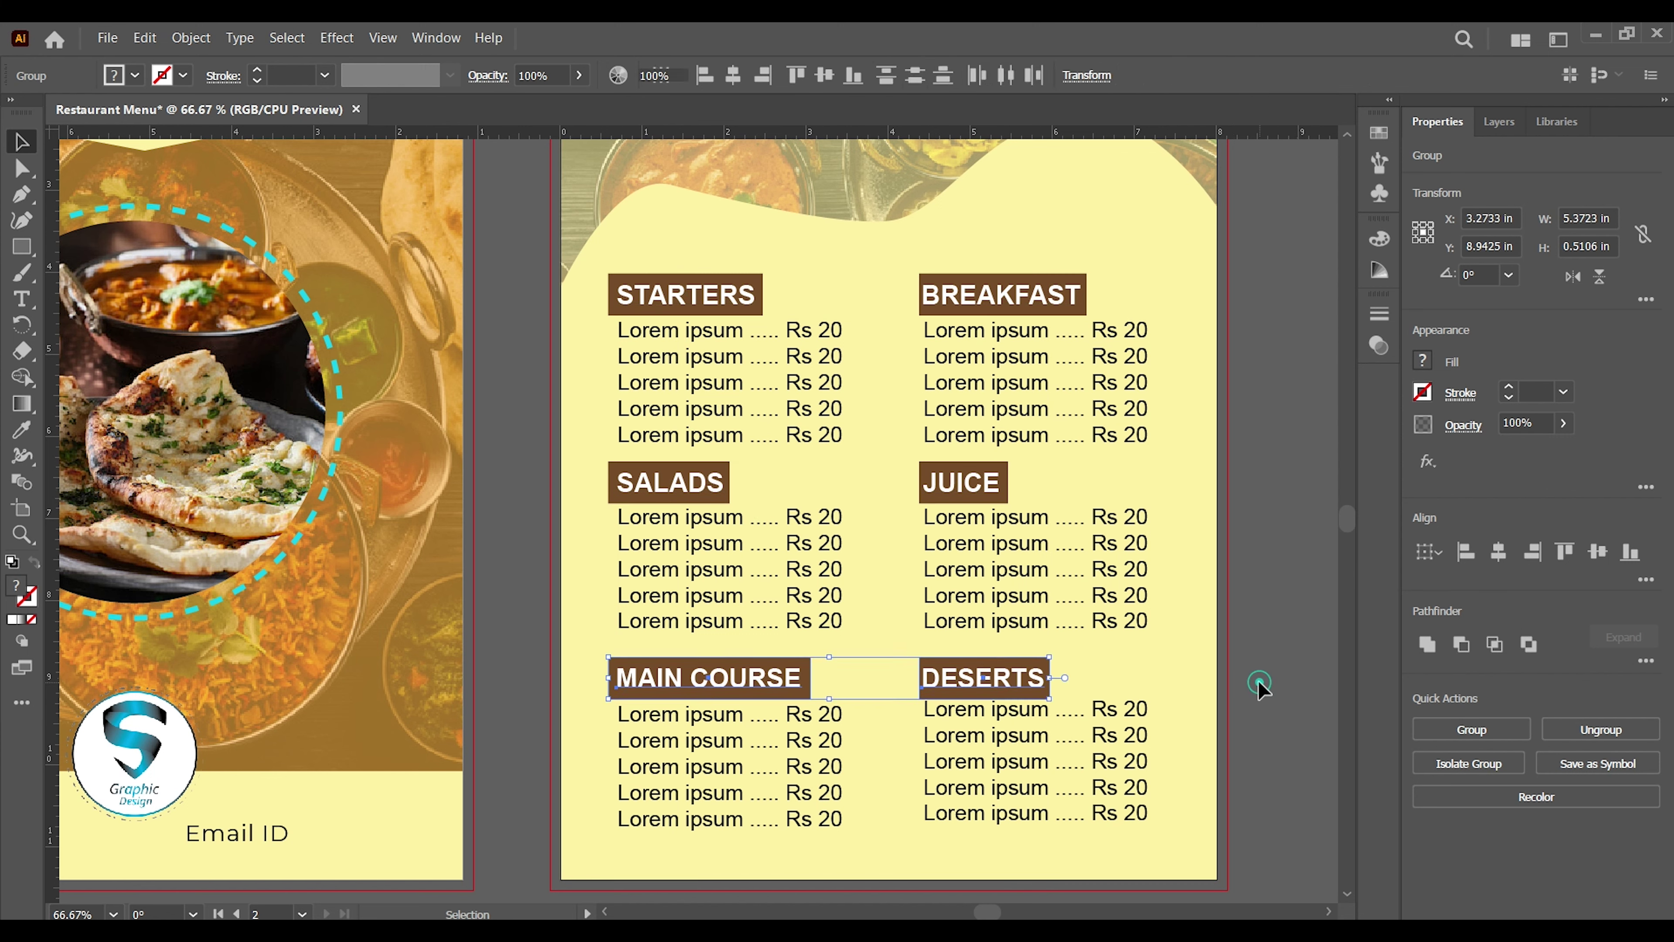
click(1260, 686)
click(671, 686)
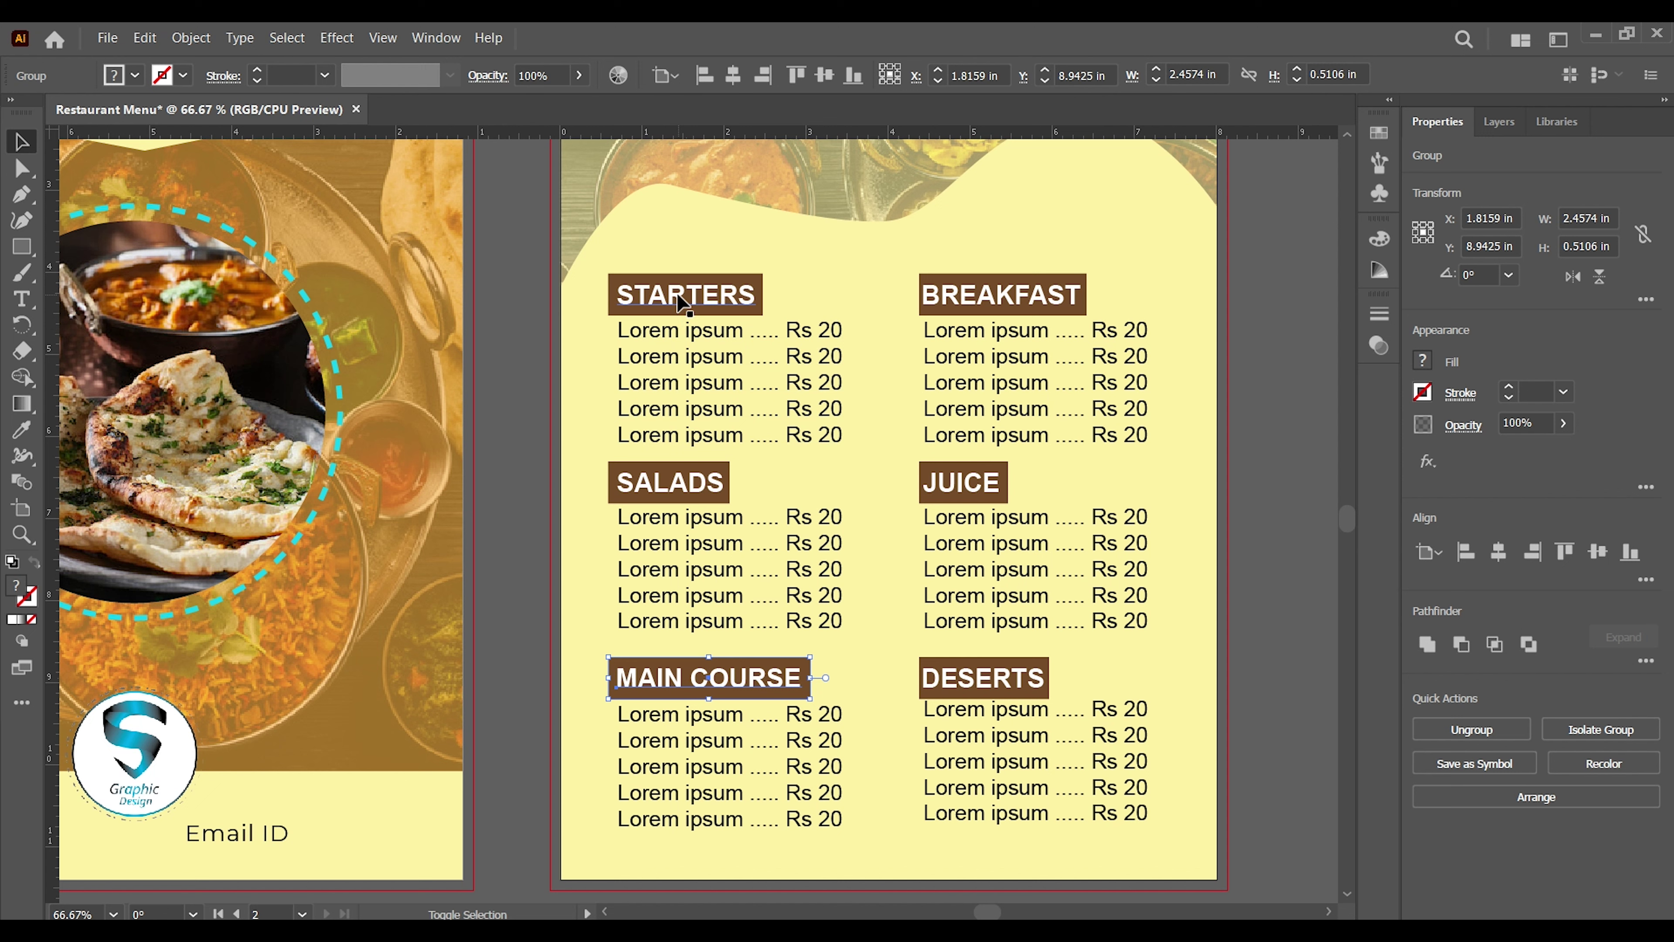
Left-align the left column's item lists with their brown section headings.
shift+click(673, 336)
shift+click(665, 527)
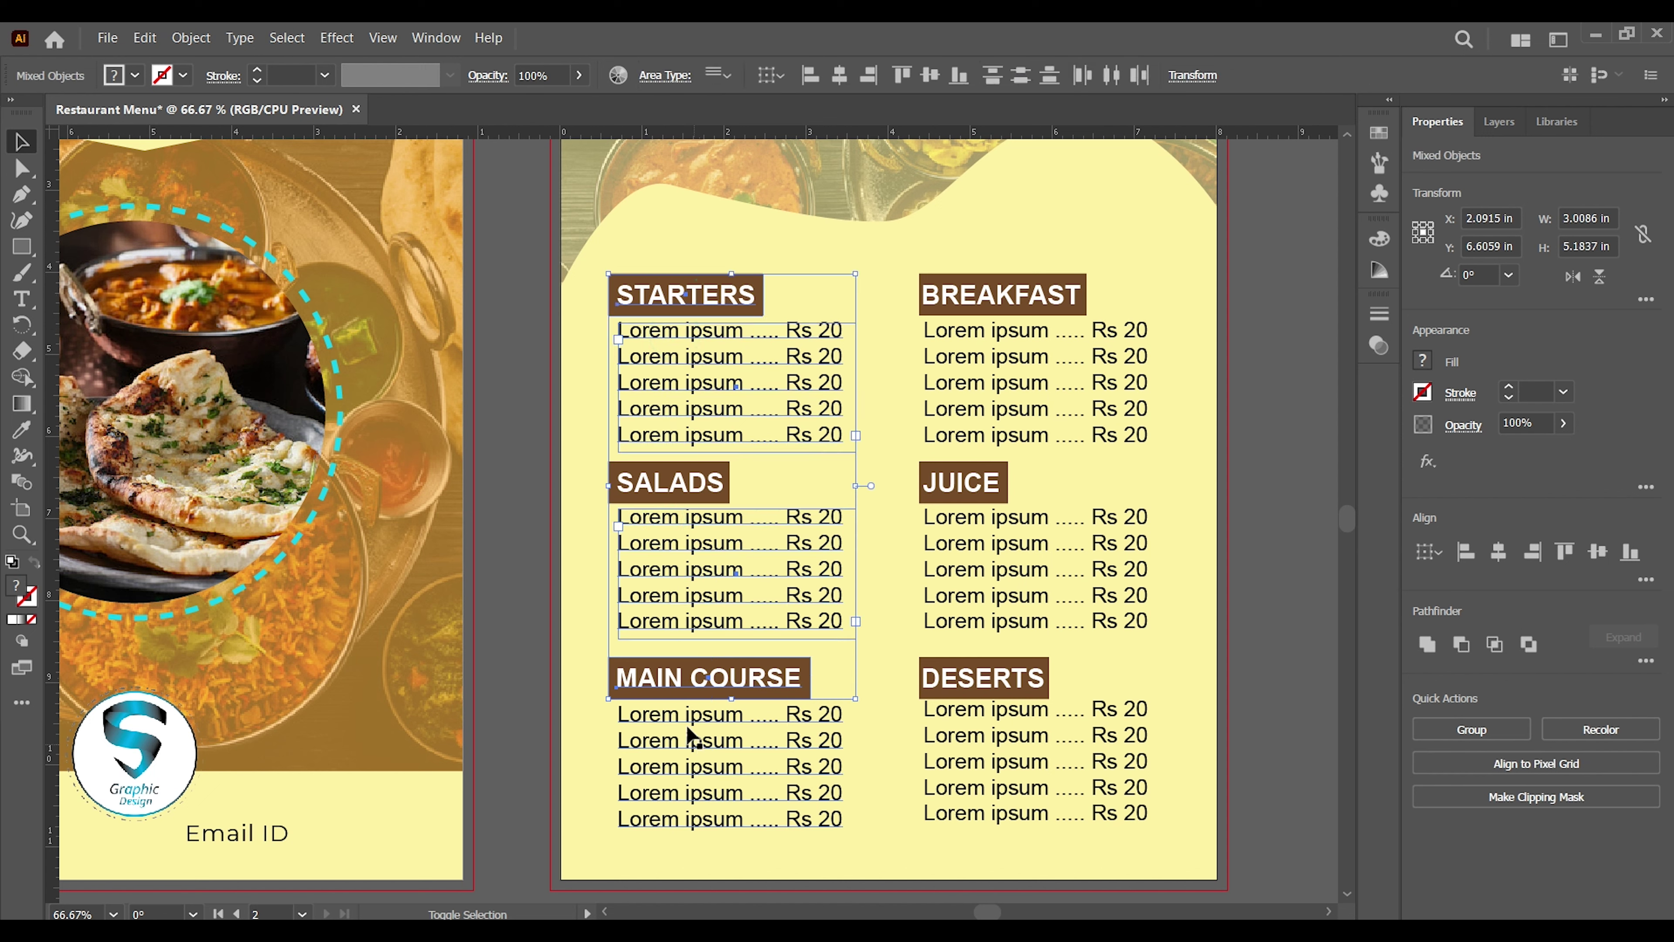
shift+click(679, 716)
click(1466, 551)
click(1256, 396)
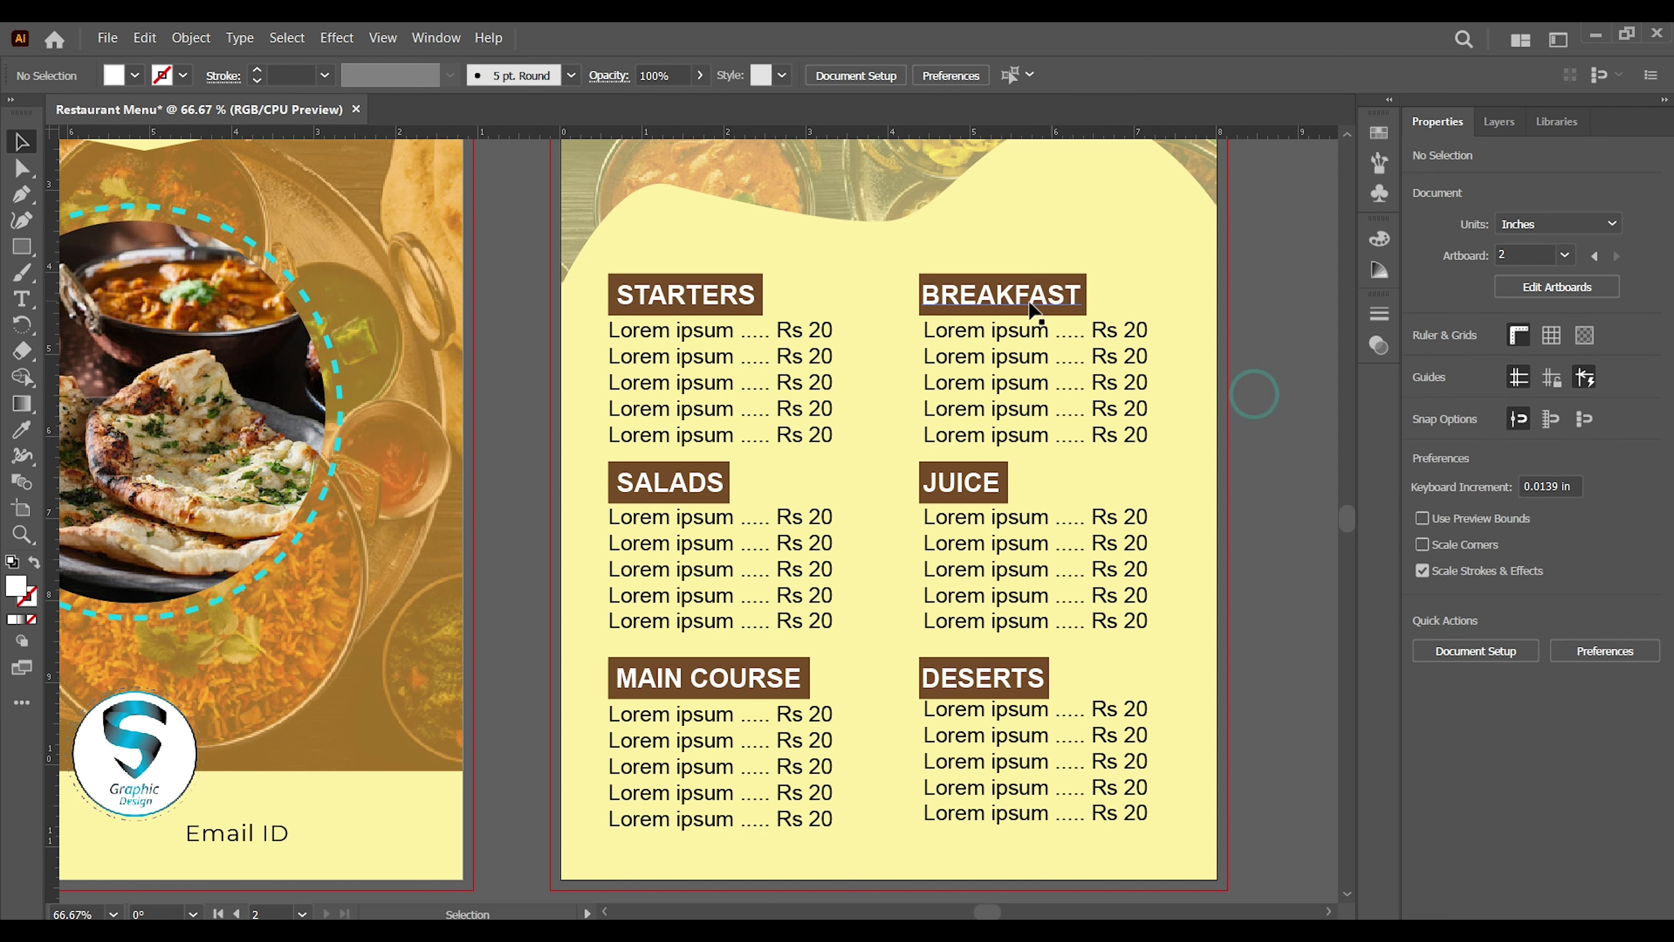
Left-align the BREAKFAST, JUICE and DESERTS headings with their item lists in the right column.
click(989, 297)
shift+click(983, 346)
shift+click(963, 481)
shift+click(974, 551)
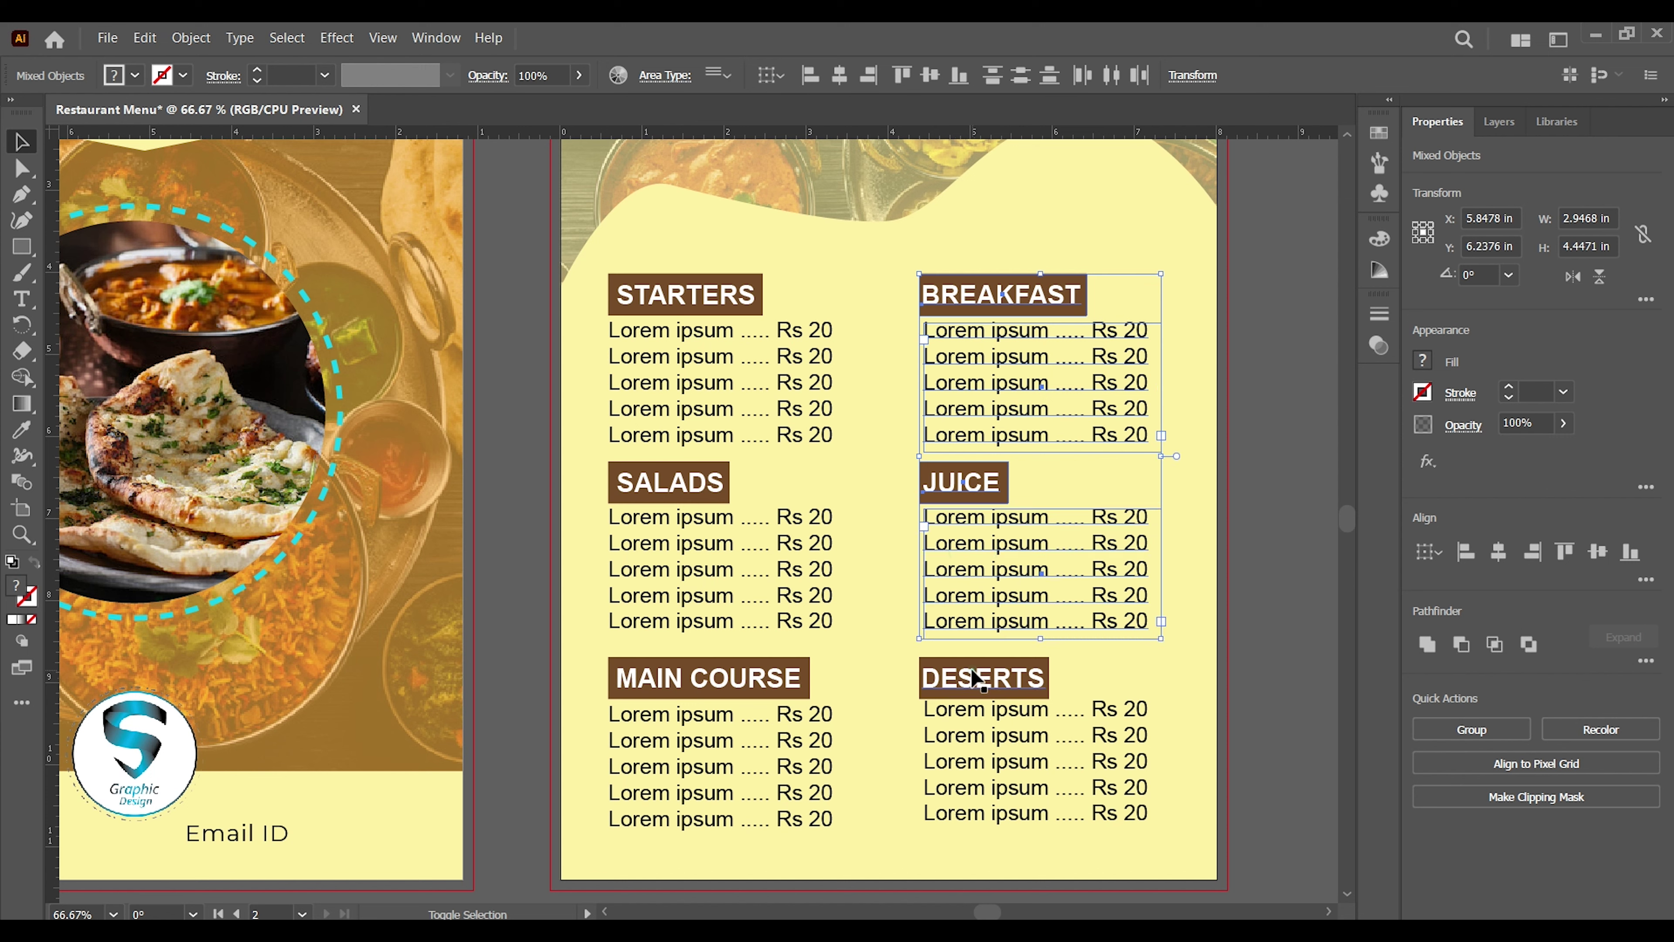
shift+click(981, 679)
shift+click(976, 724)
click(1466, 552)
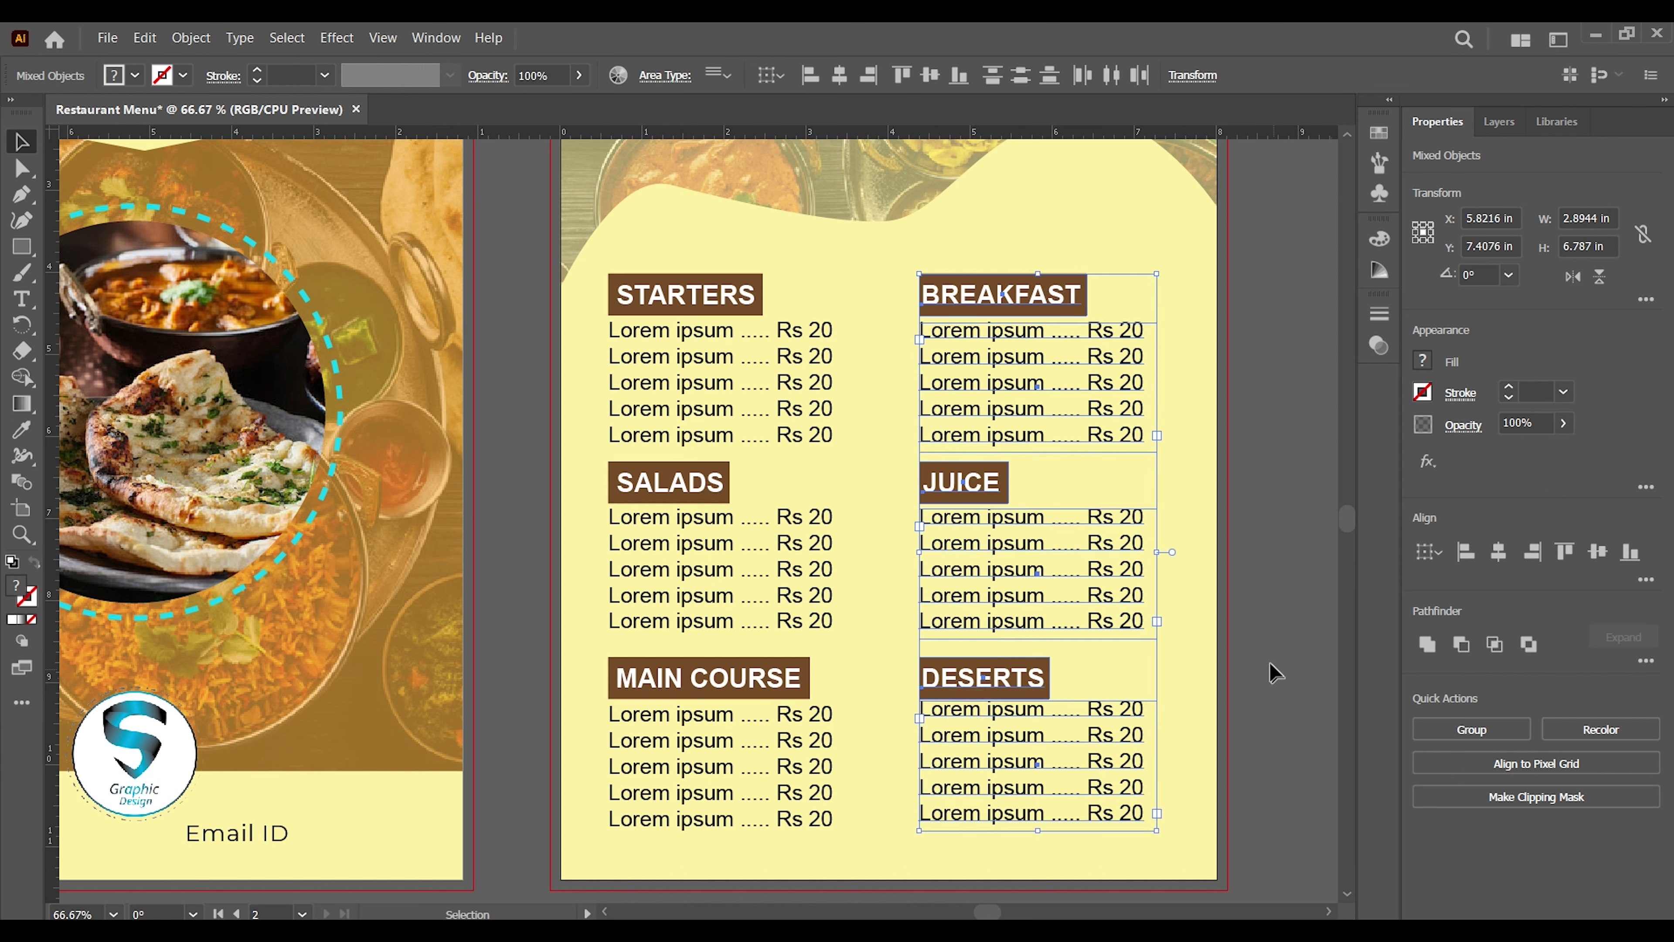
click(1266, 656)
Select the SALADS and JUICE headings with their lists, then zoom out to see both pages.
click(710, 485)
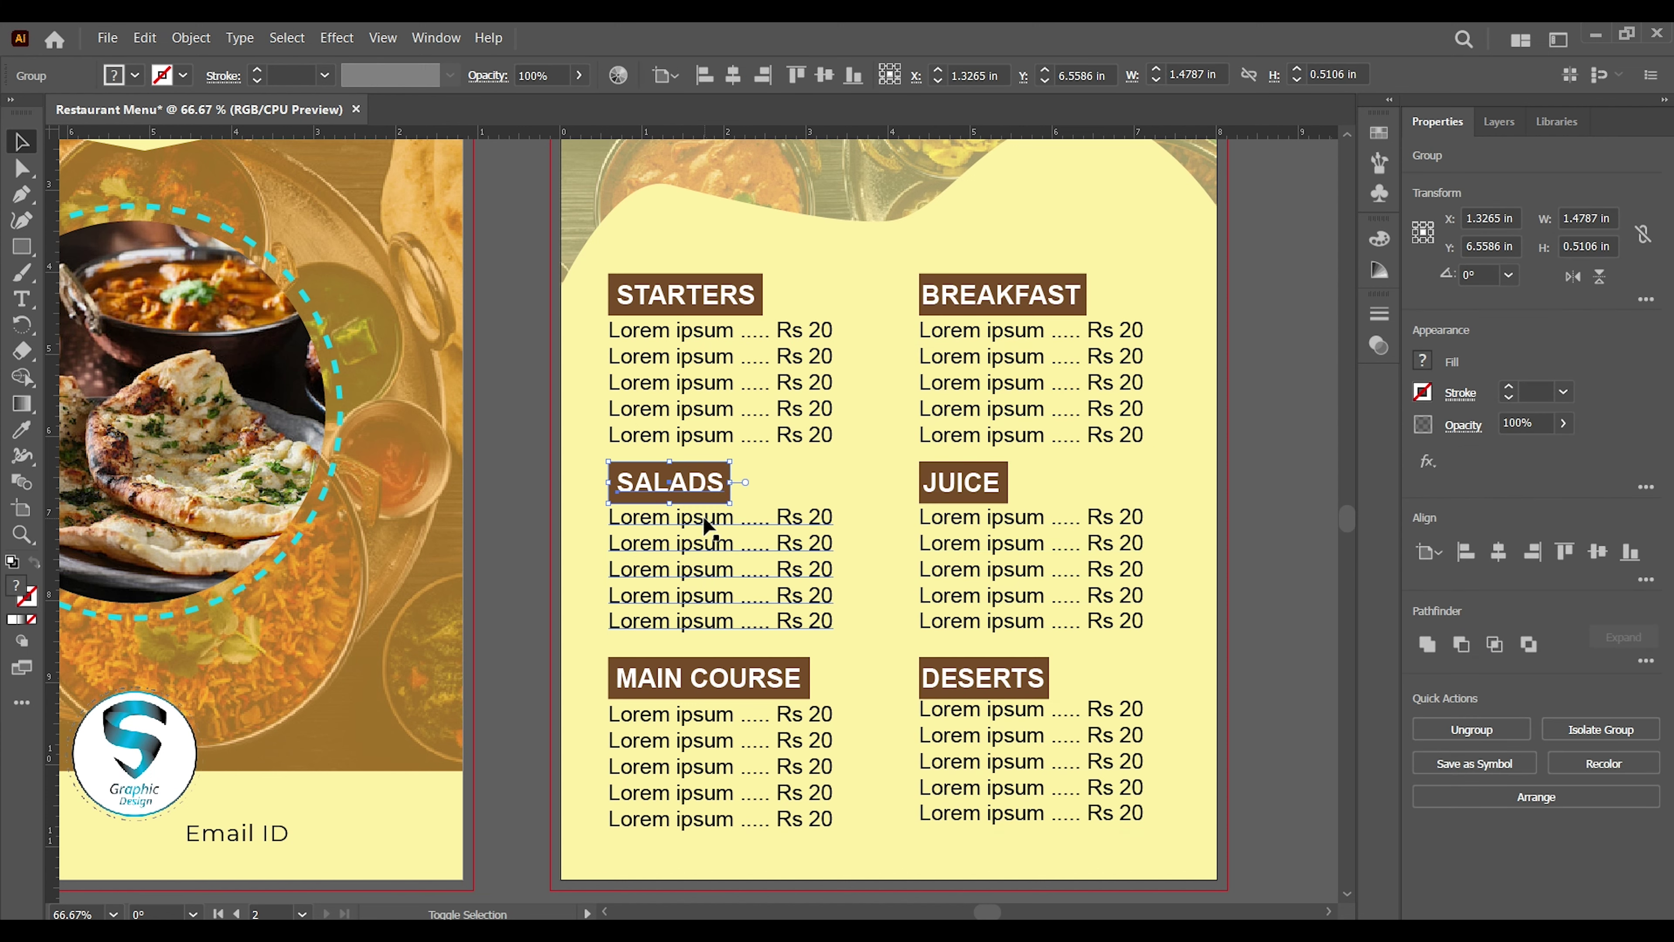
shift+click(710, 528)
shift+click(983, 491)
shift+click(983, 528)
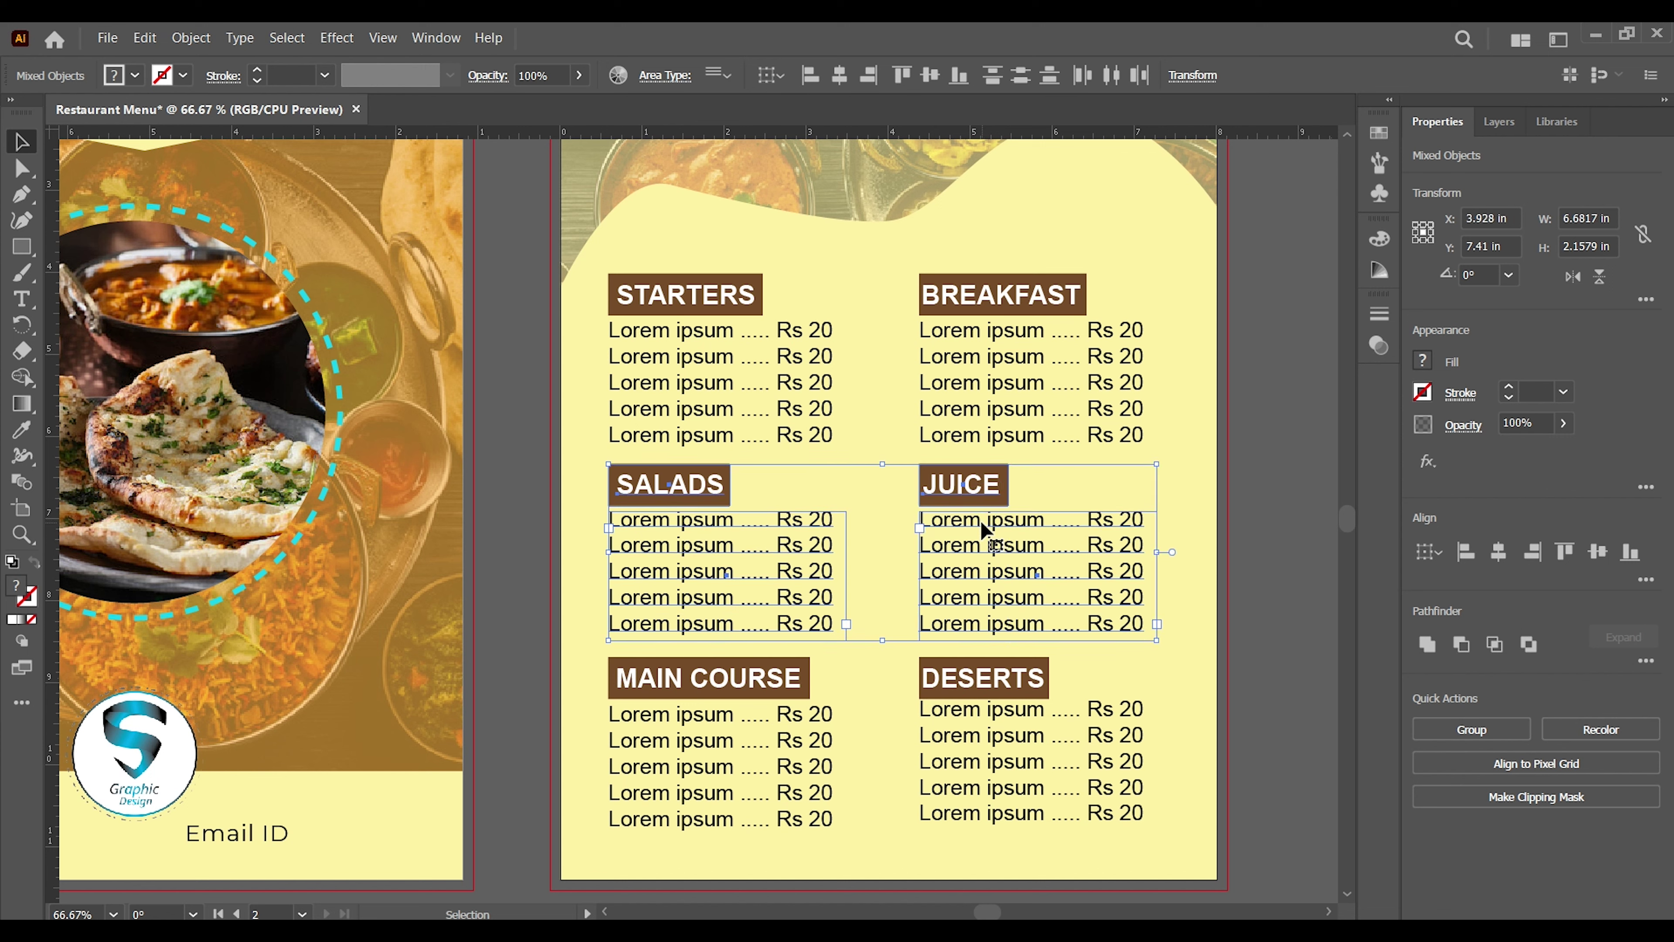
click(1260, 474)
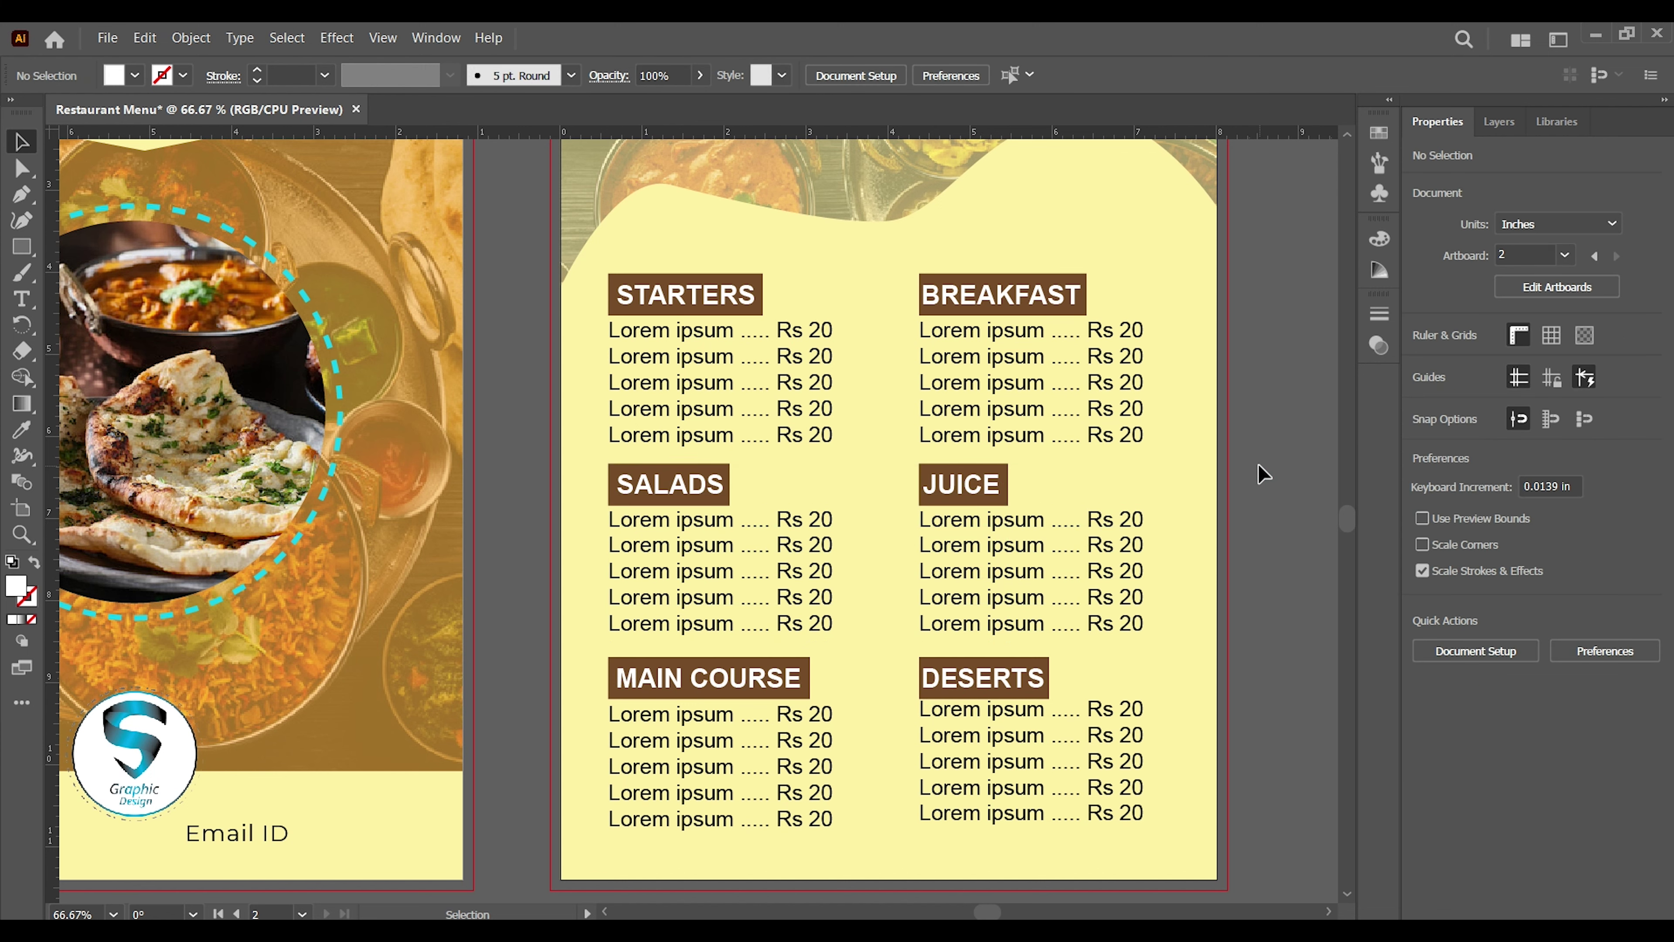
key(ctrl+minus)
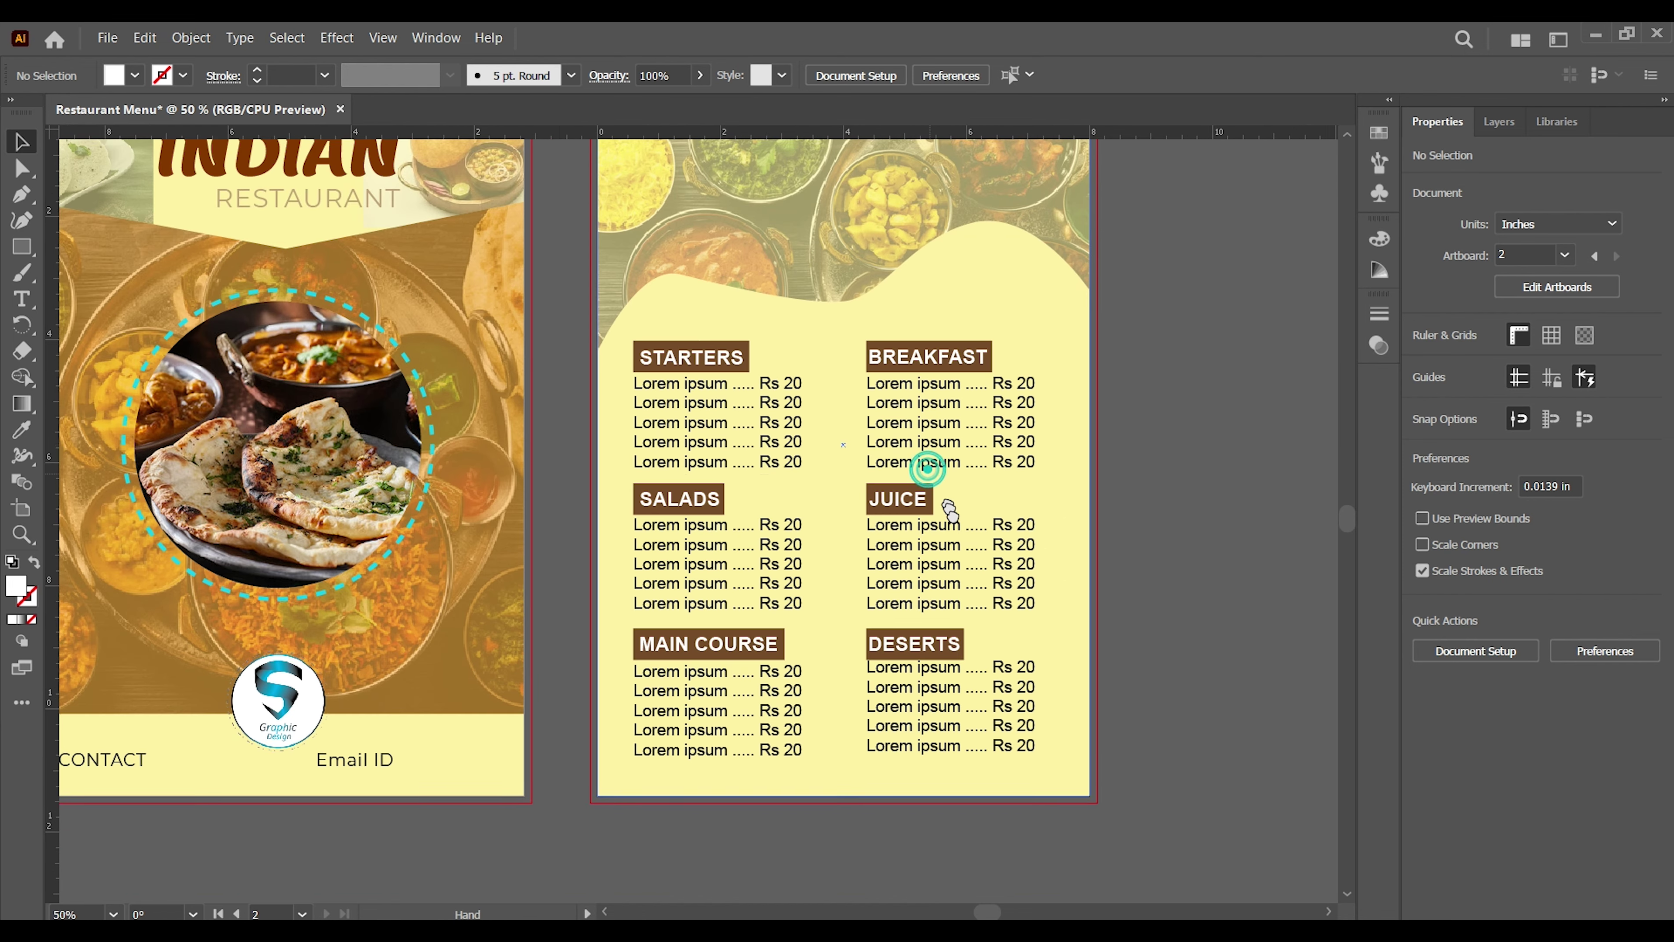
Select the food photo's wavy clip path with Direct Selection, undoing an accidental move.
drag(930, 458, 953, 527)
click(920, 292)
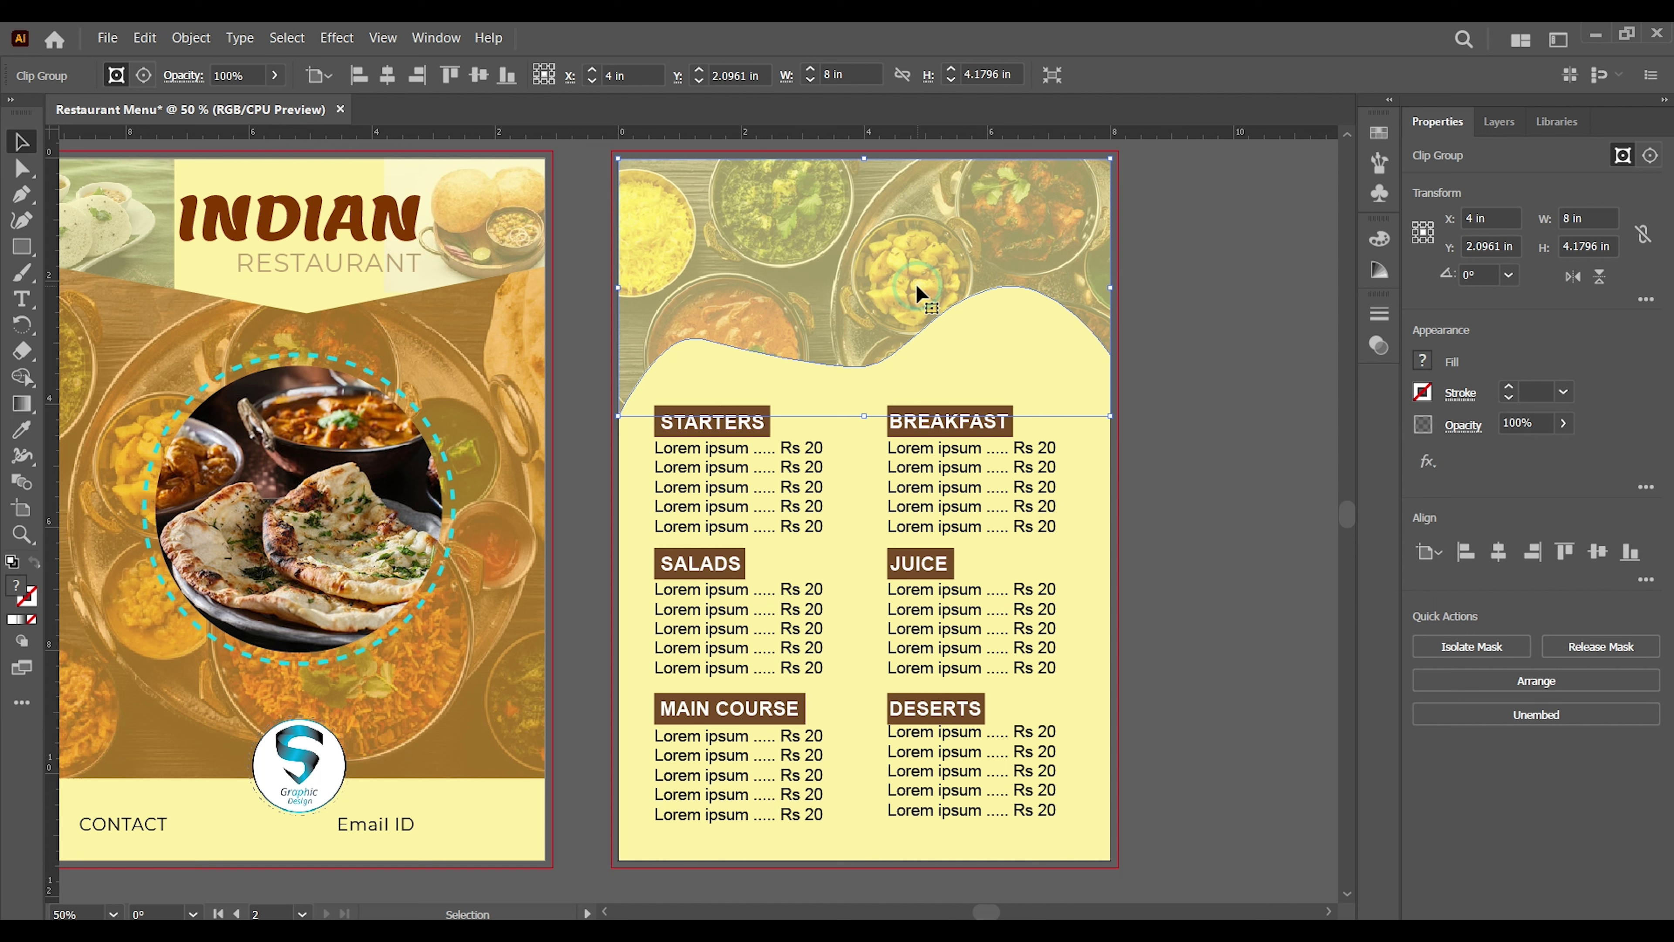
click(22, 170)
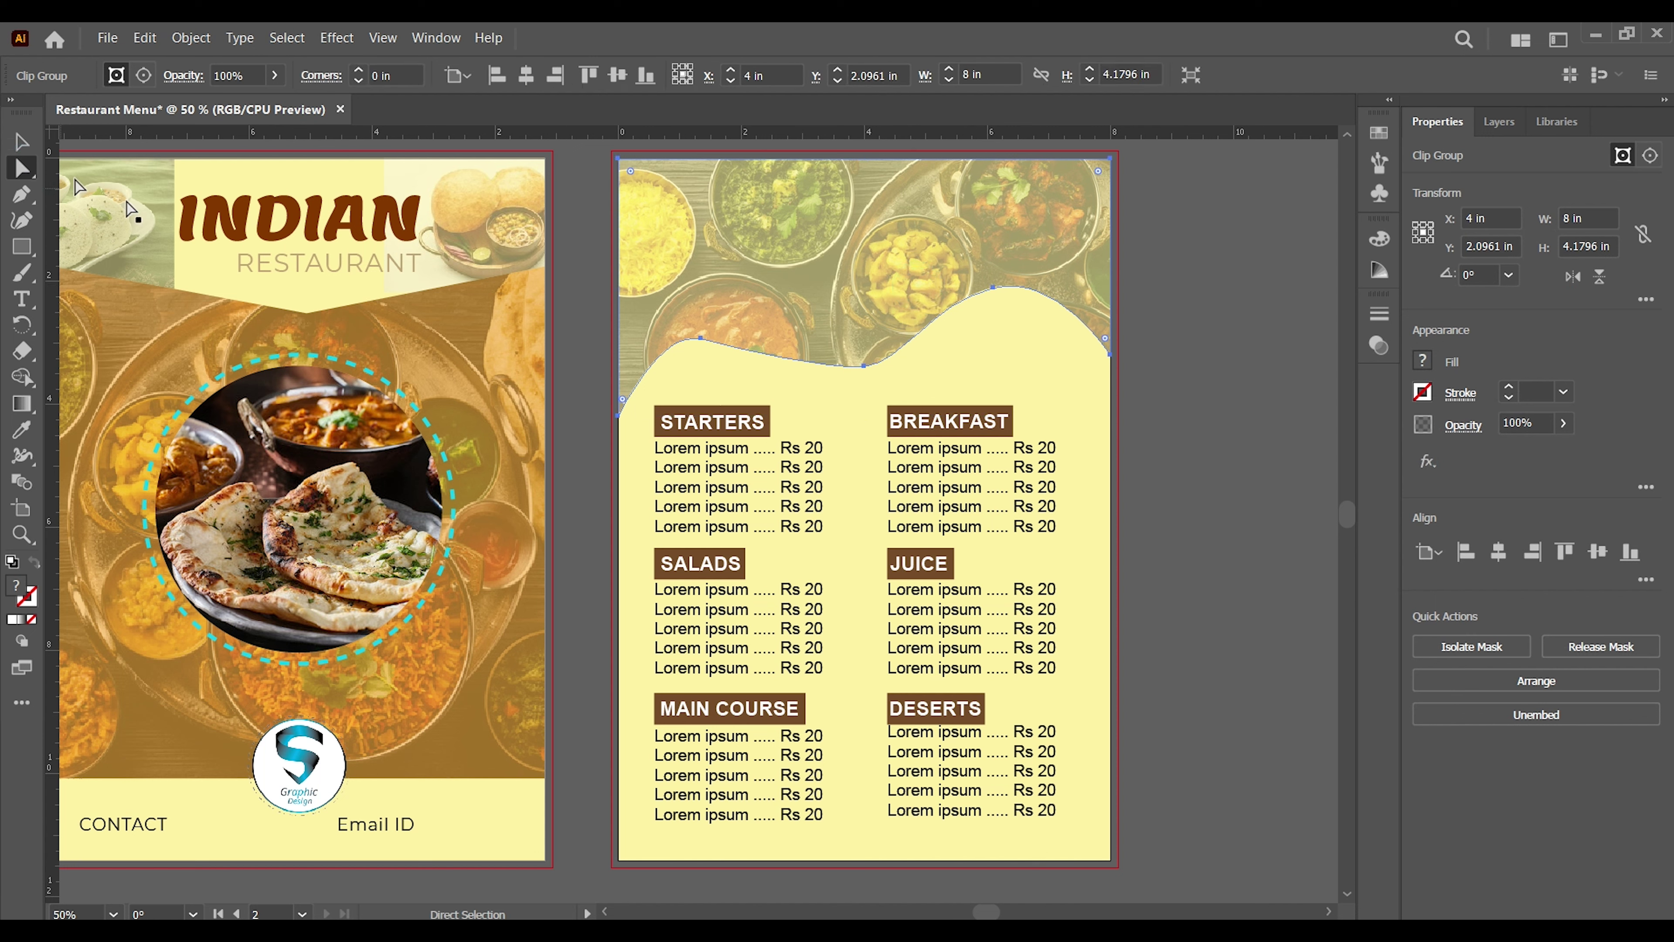
drag(1011, 294, 1006, 292)
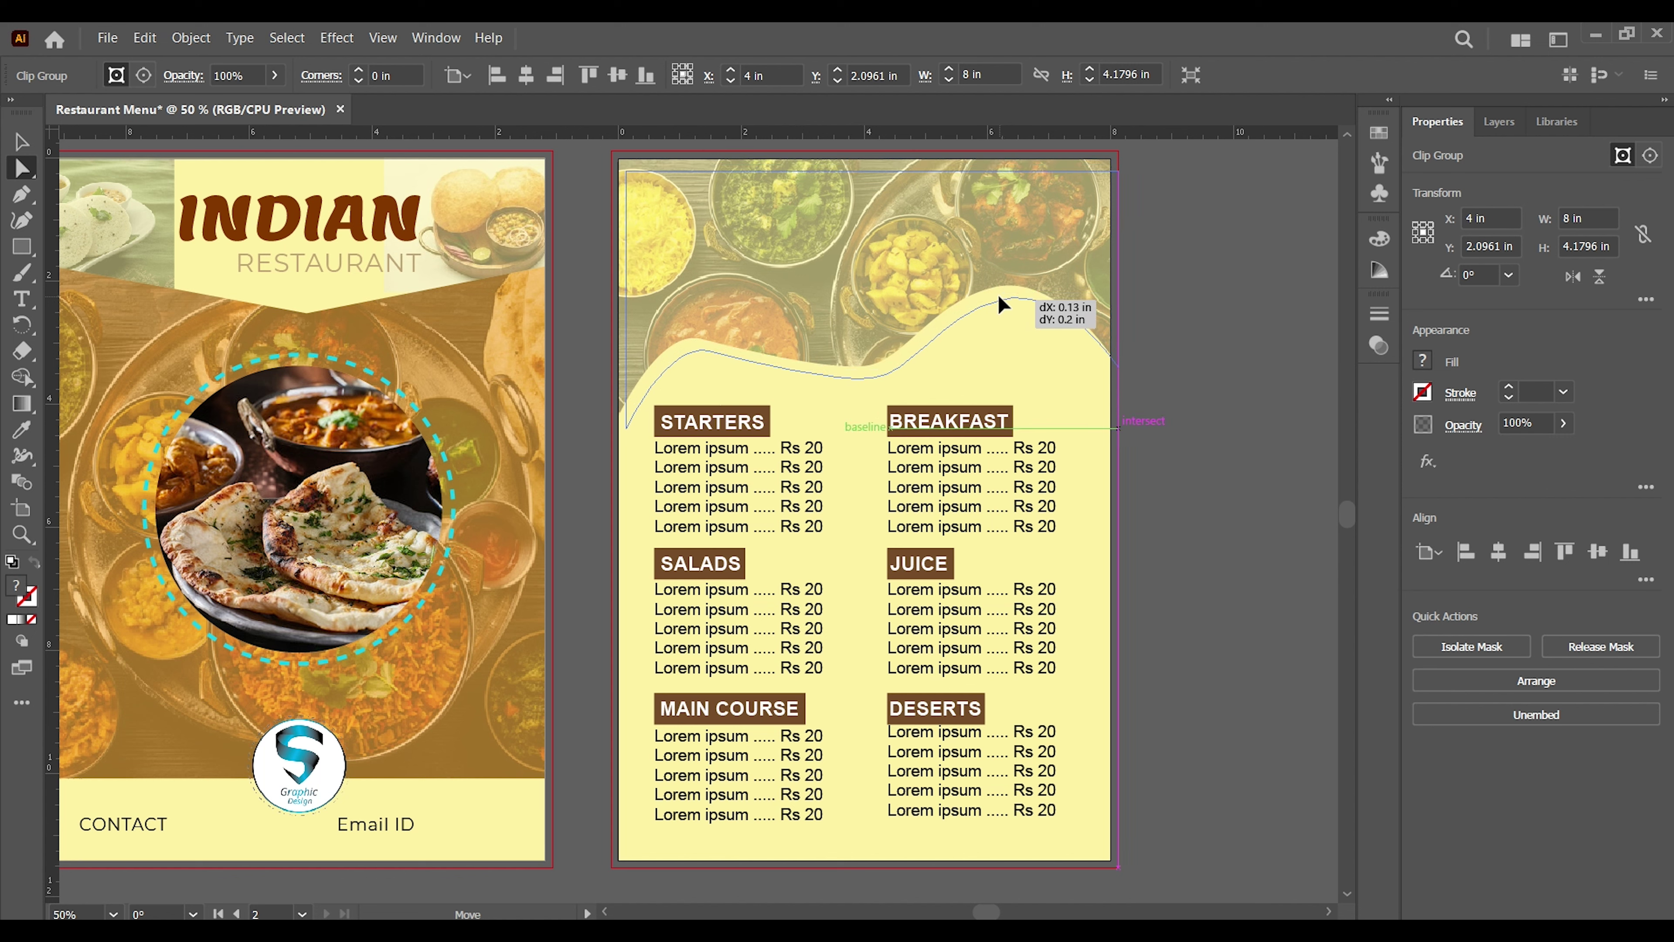
drag(1005, 290, 998, 305)
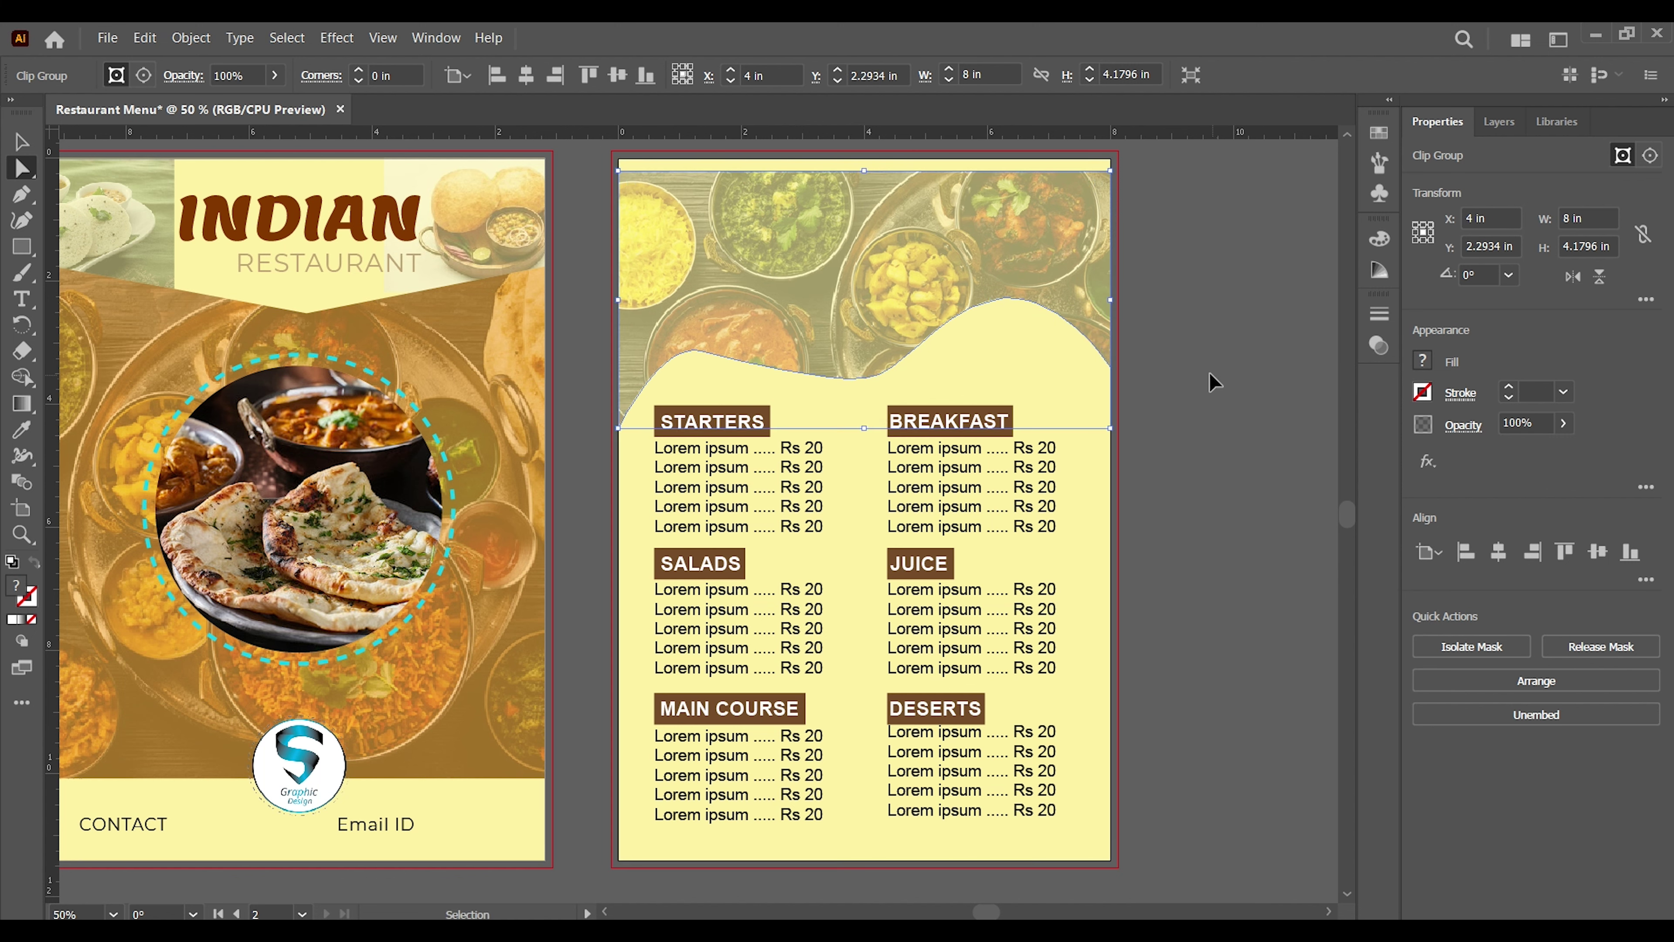
key(ctrl+z)
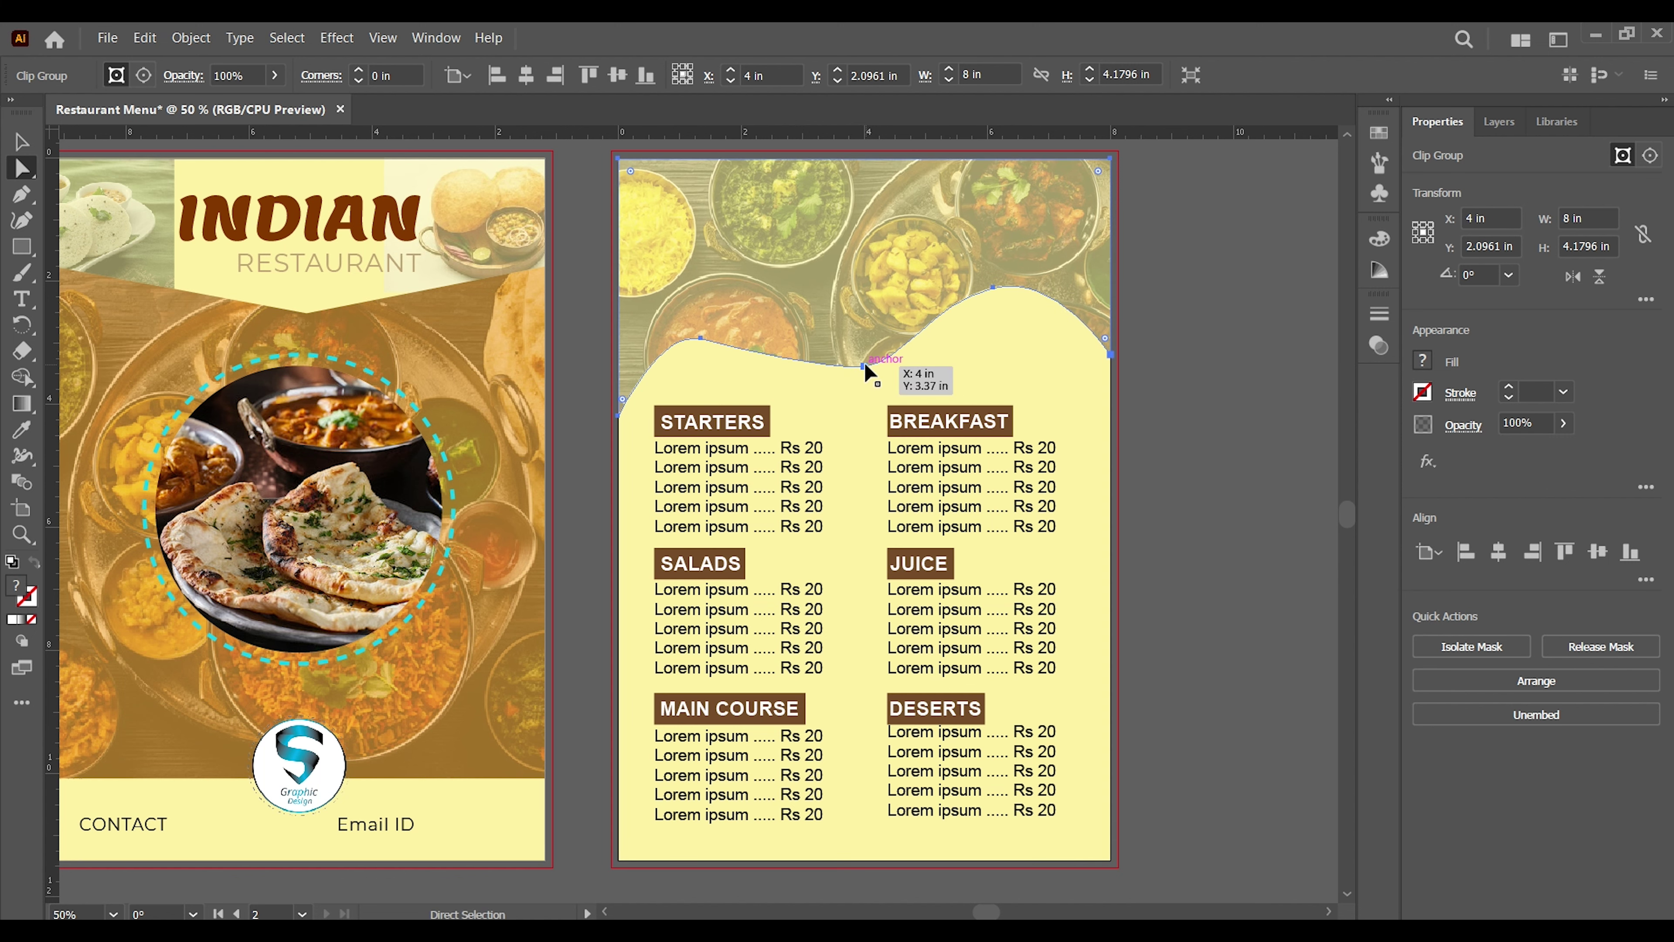
Reshape the wave's dip, crest and left anchor into smoother, rounder curves.
click(864, 367)
drag(904, 362, 937, 349)
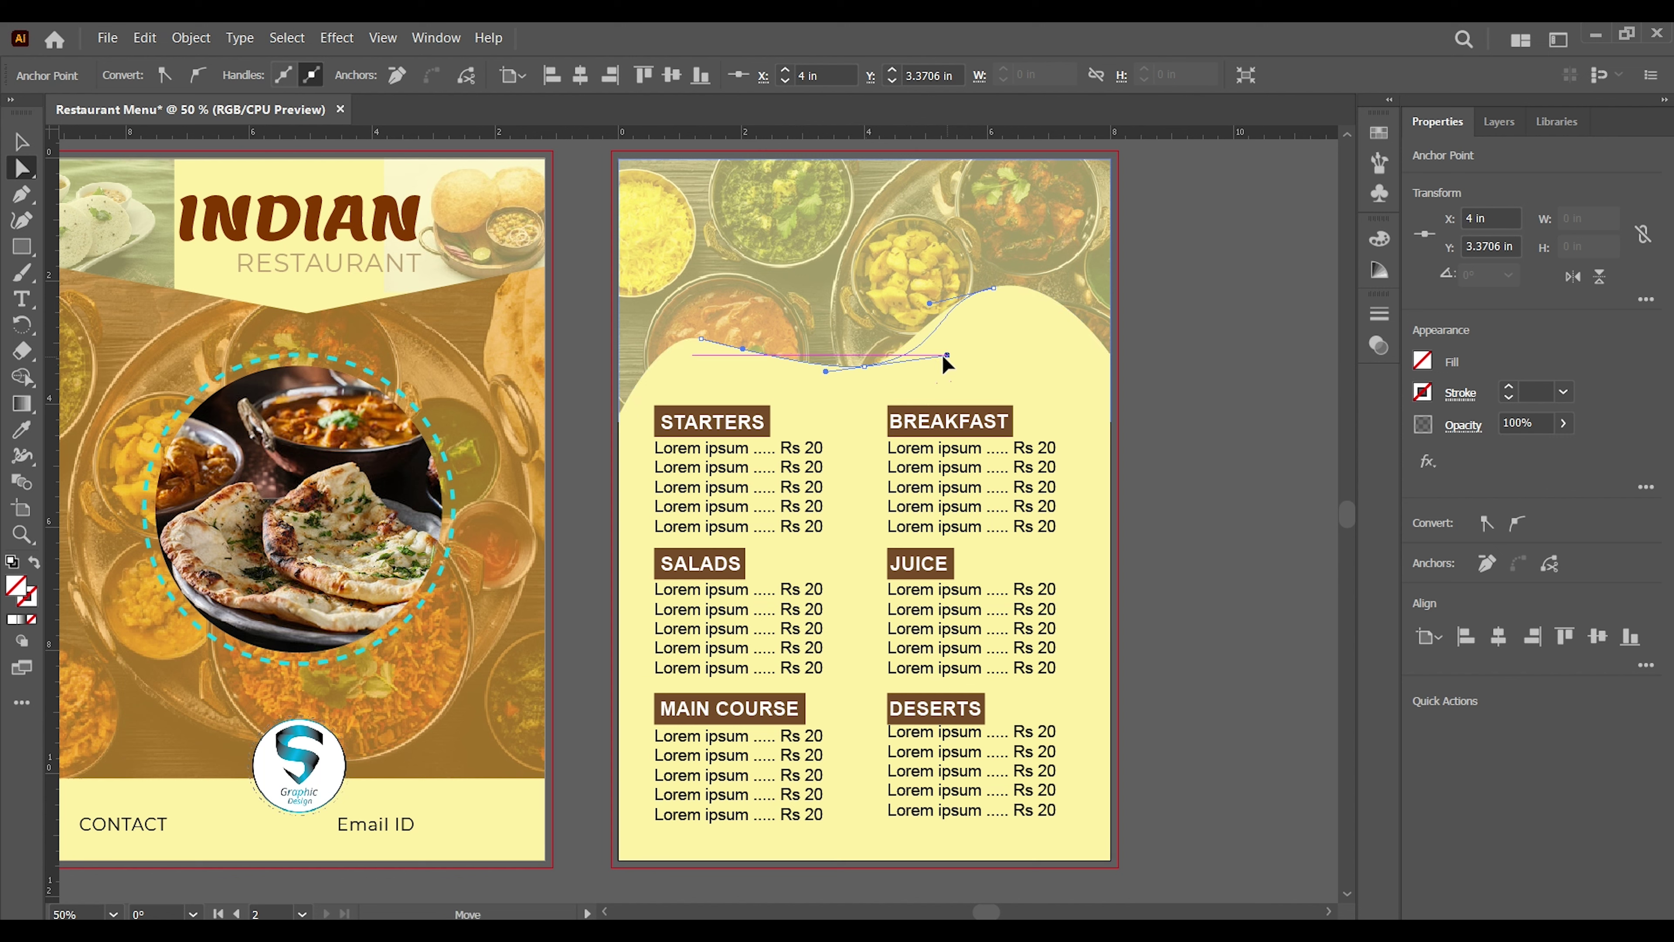
drag(937, 349, 936, 358)
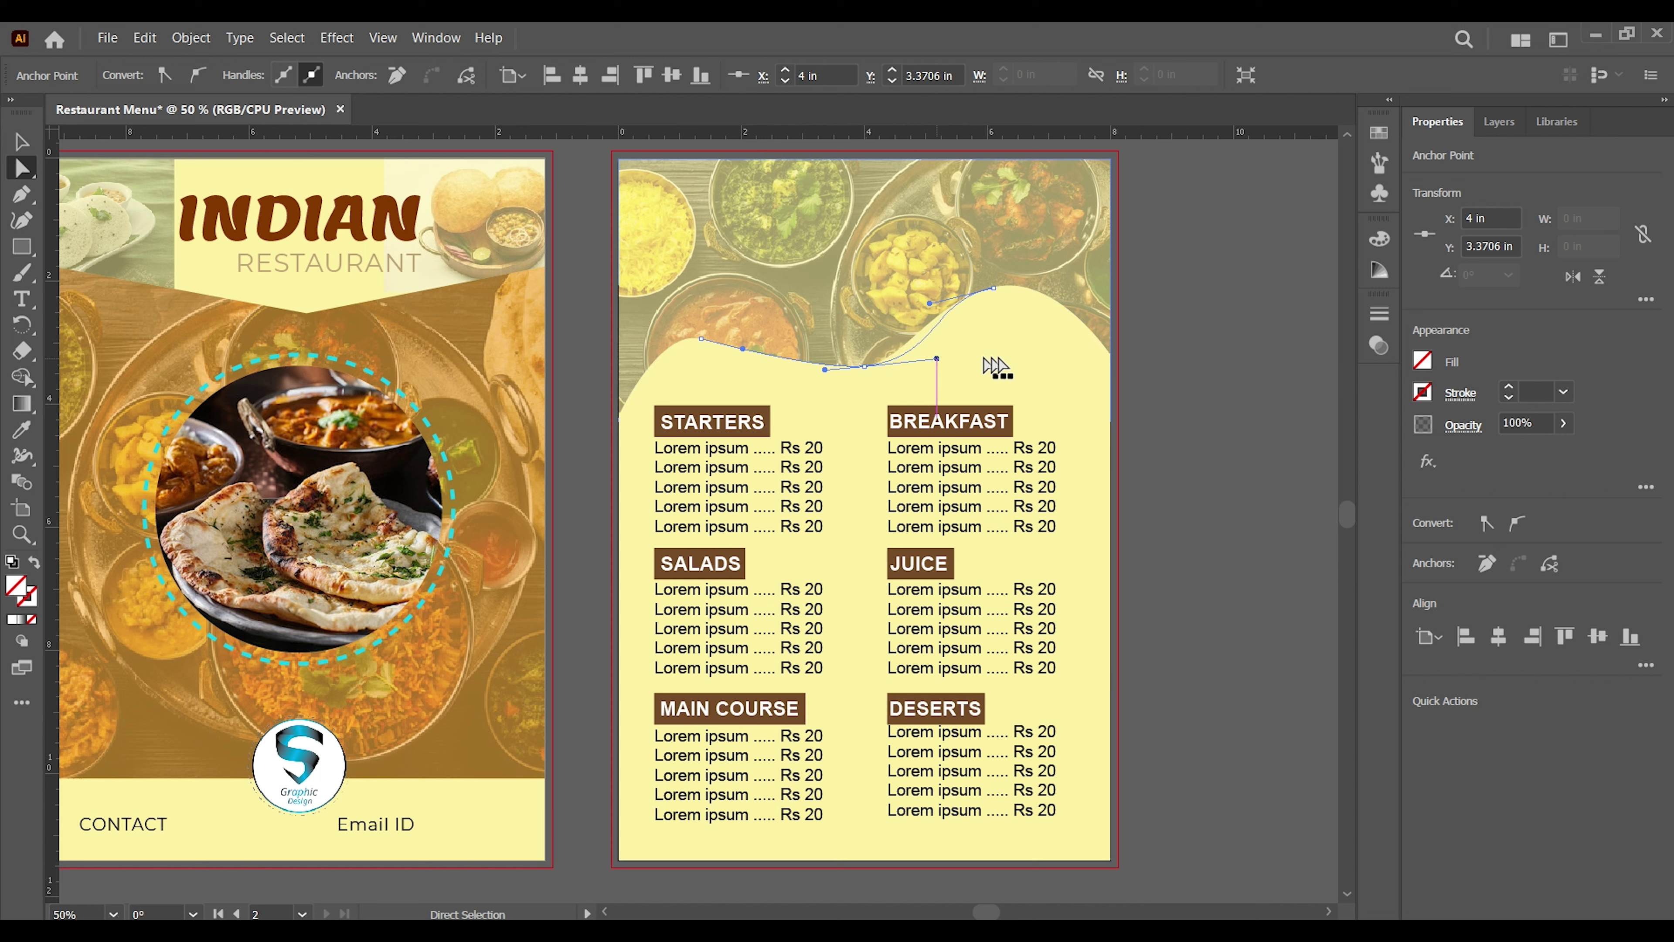
click(994, 288)
drag(997, 305, 997, 301)
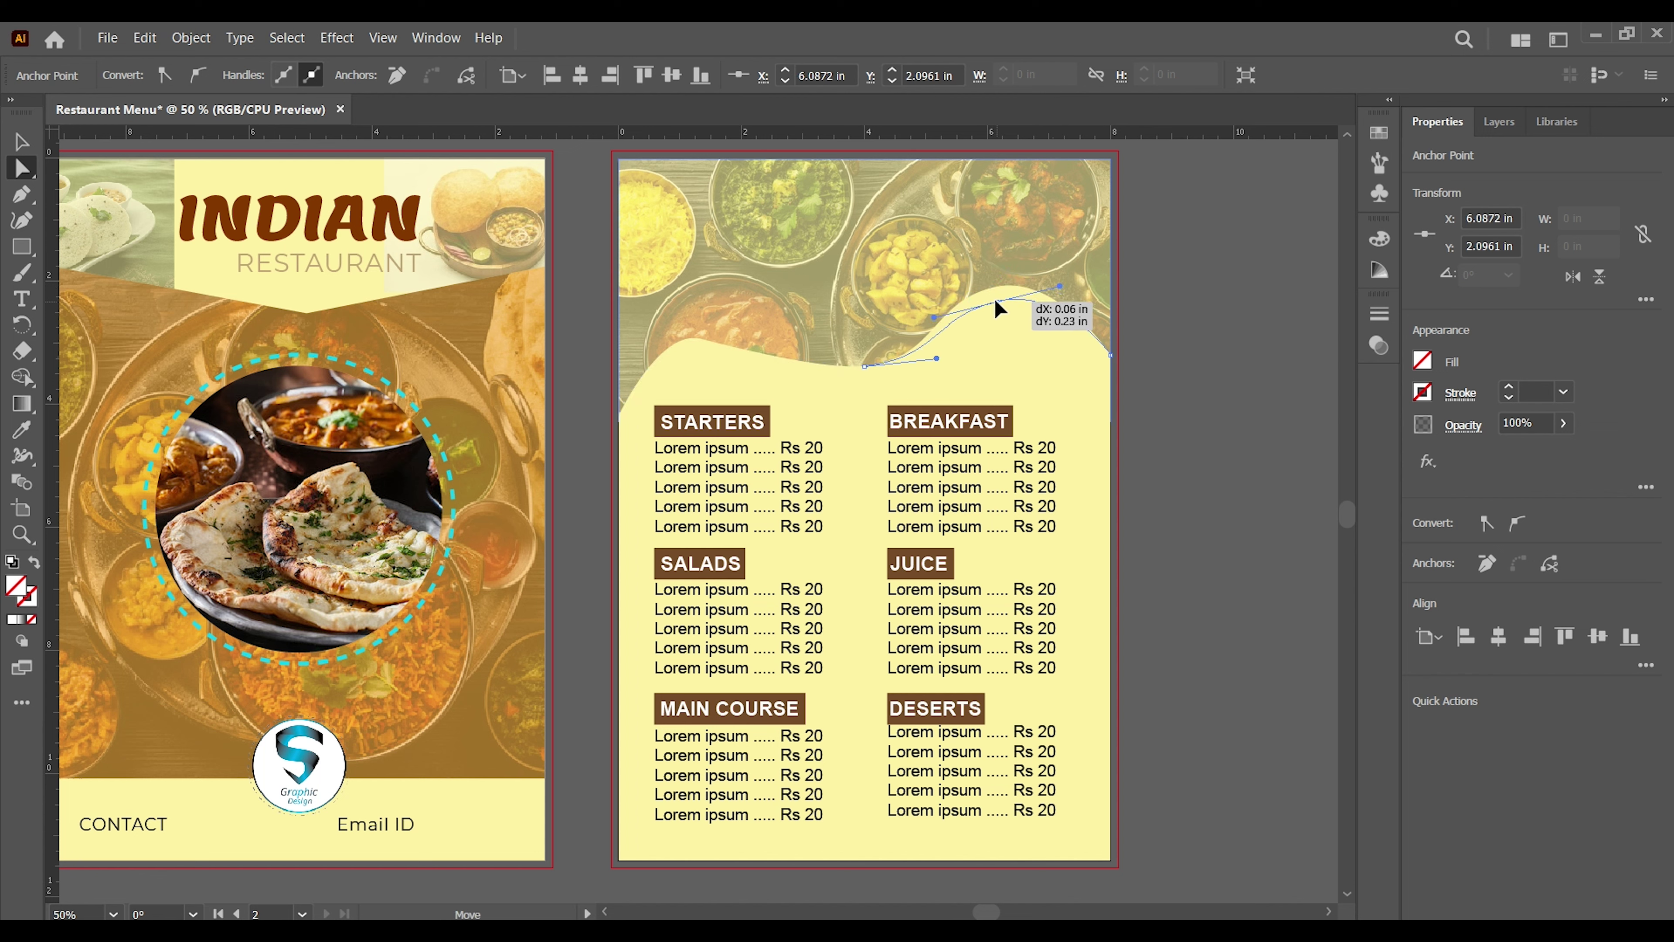
click(702, 340)
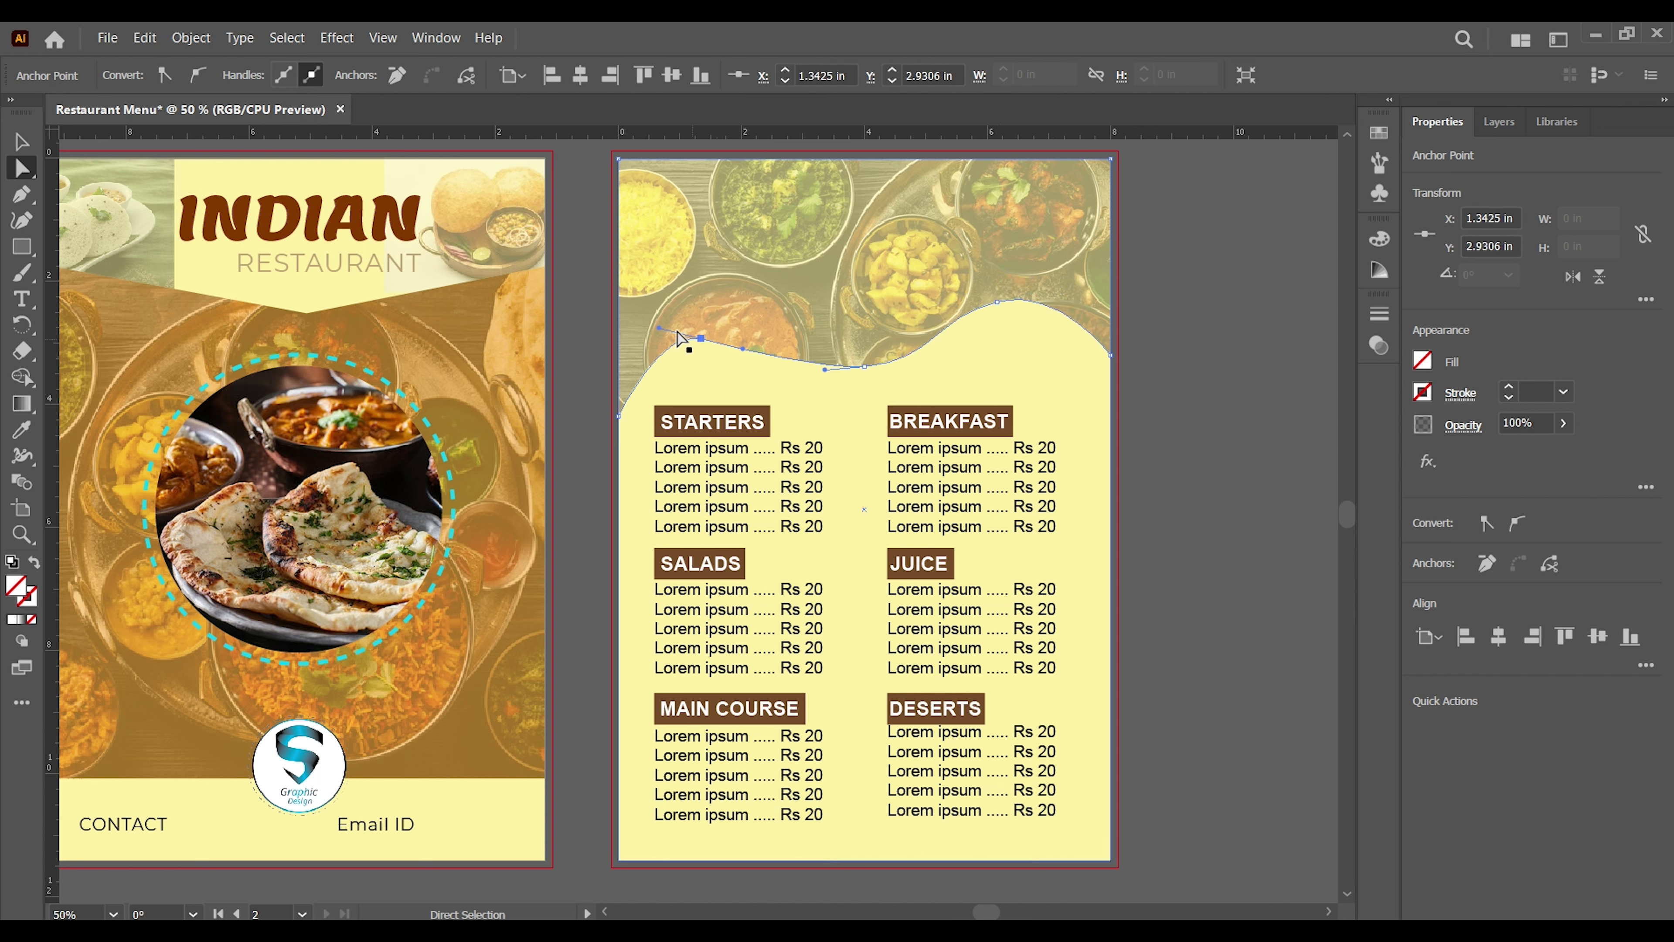
mouse_move(657, 327)
mouse_down()
mouse_move(618, 352)
mouse_move(644, 346)
mouse_up()
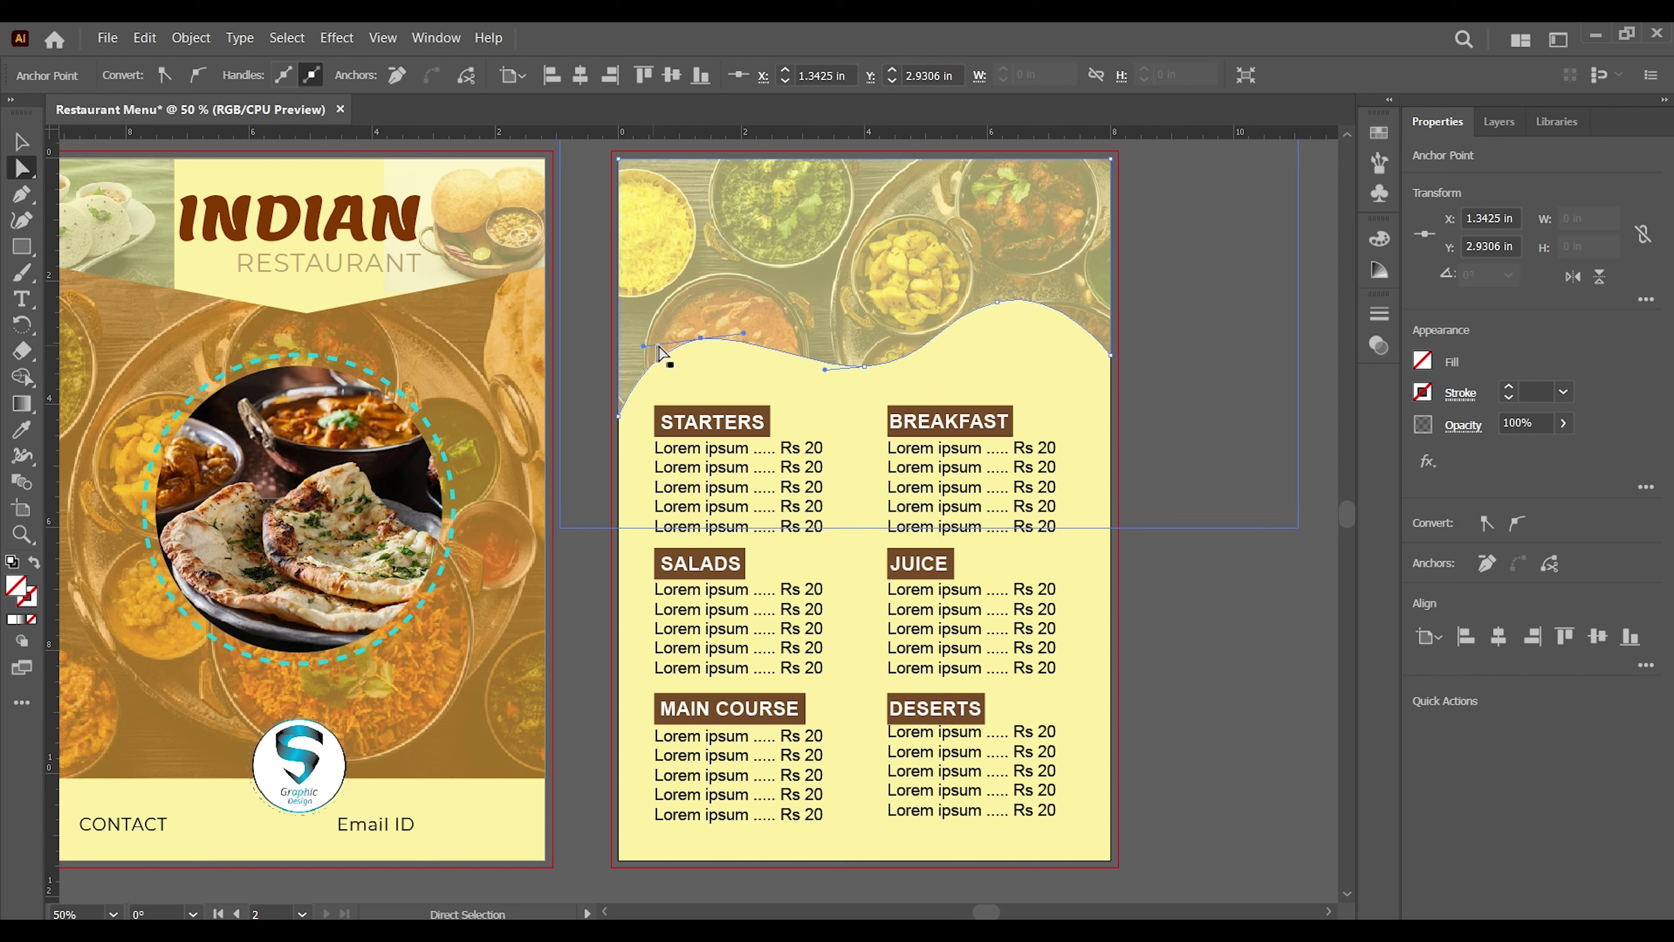
click(1187, 298)
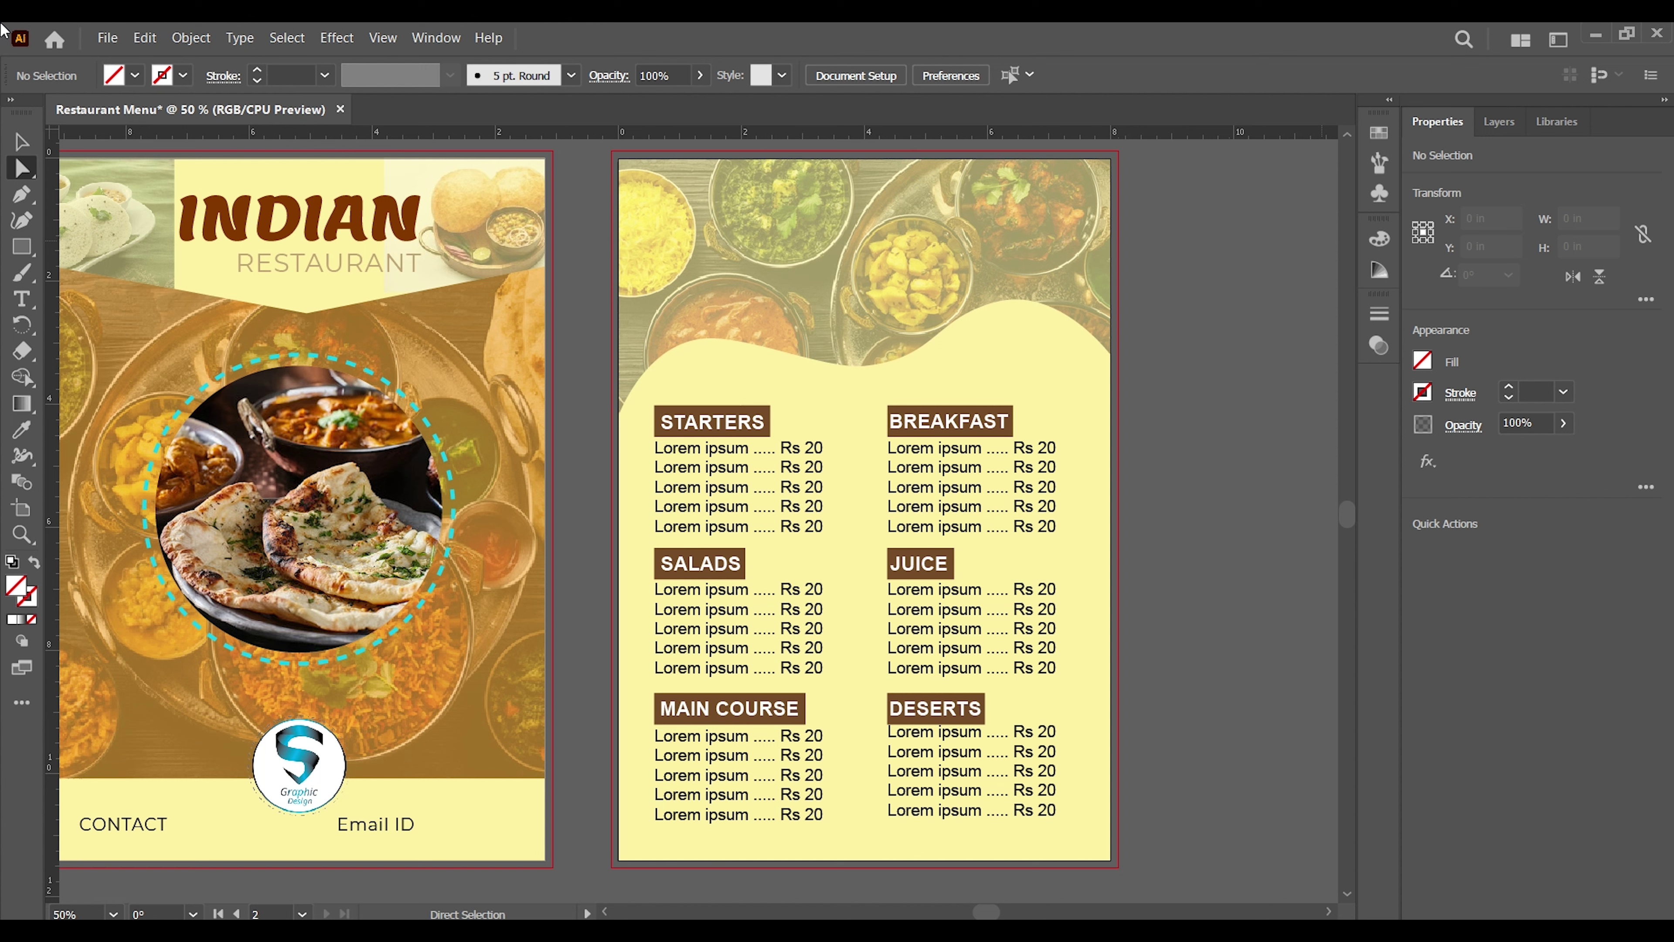
click(21, 142)
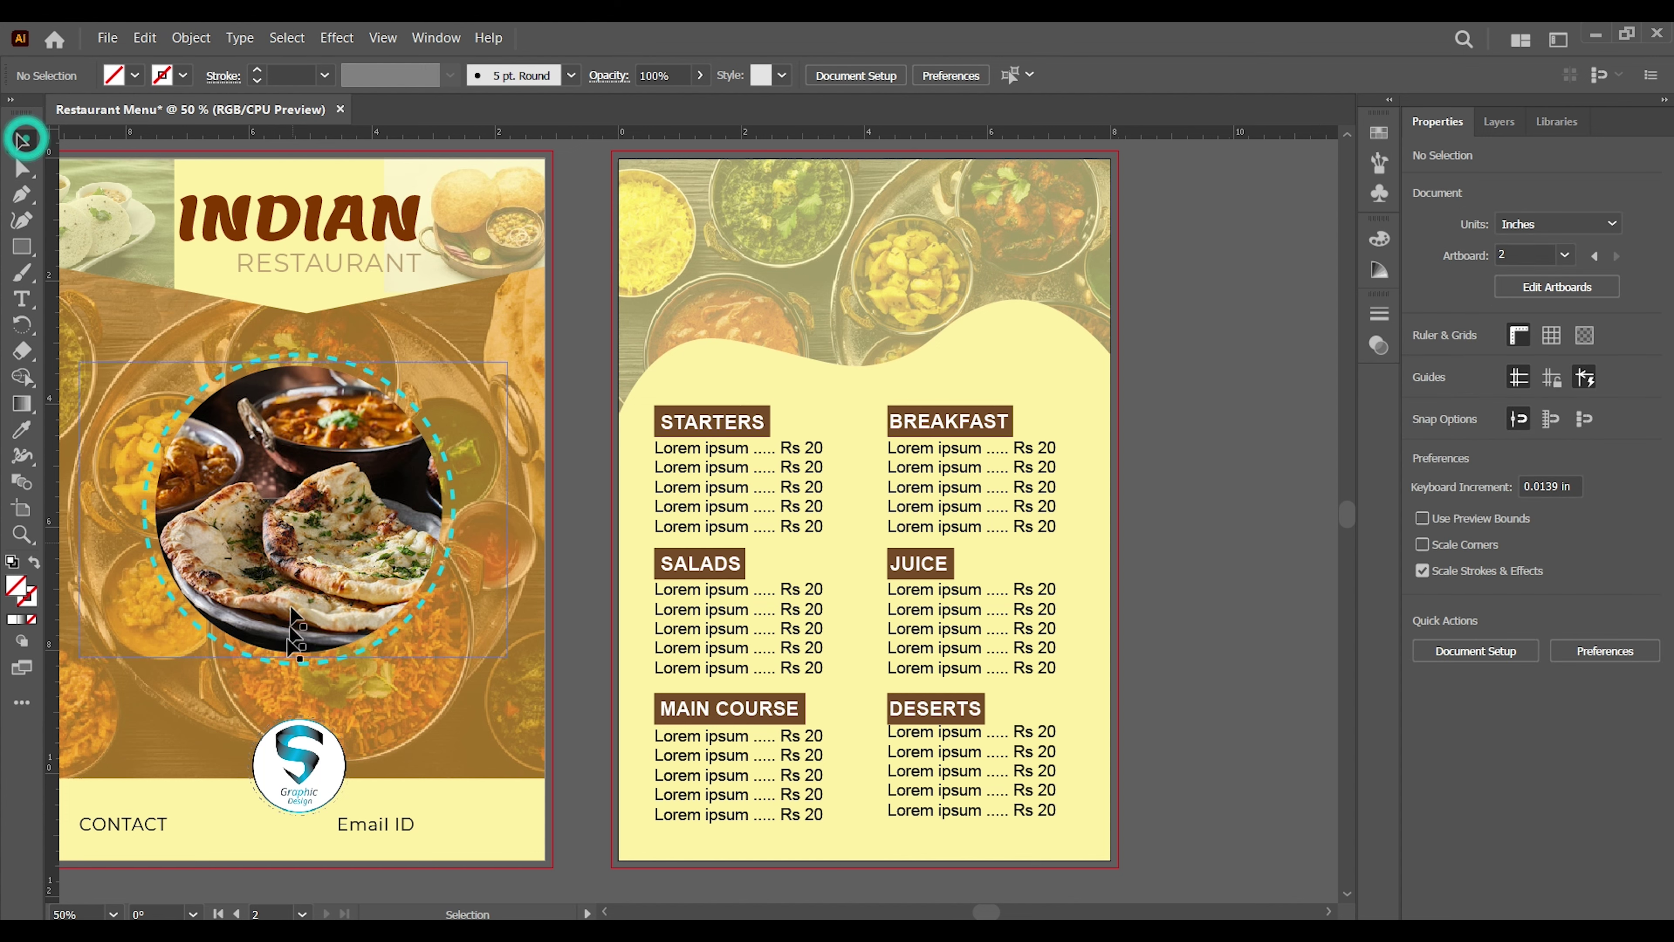
Copy the cover logo to the food page's bottom-right, bring it to front, and shrink it to about 0.39 in.
click(296, 768)
drag(297, 768, 1052, 792)
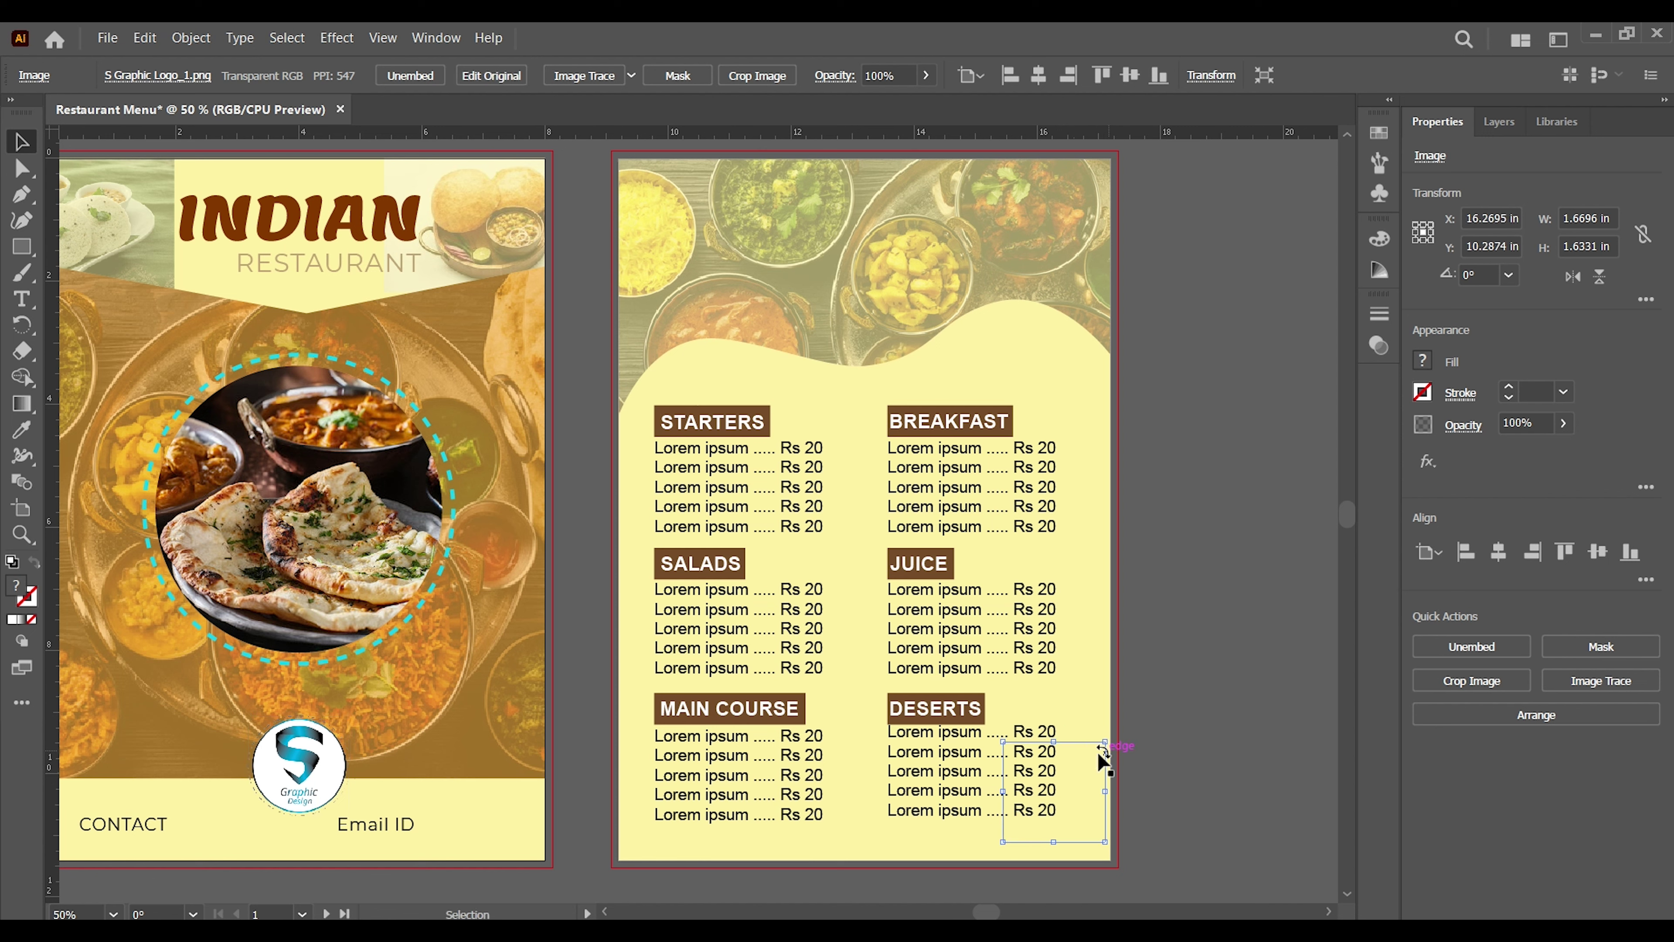
right_click(1087, 770)
mouse_move(1138, 666)
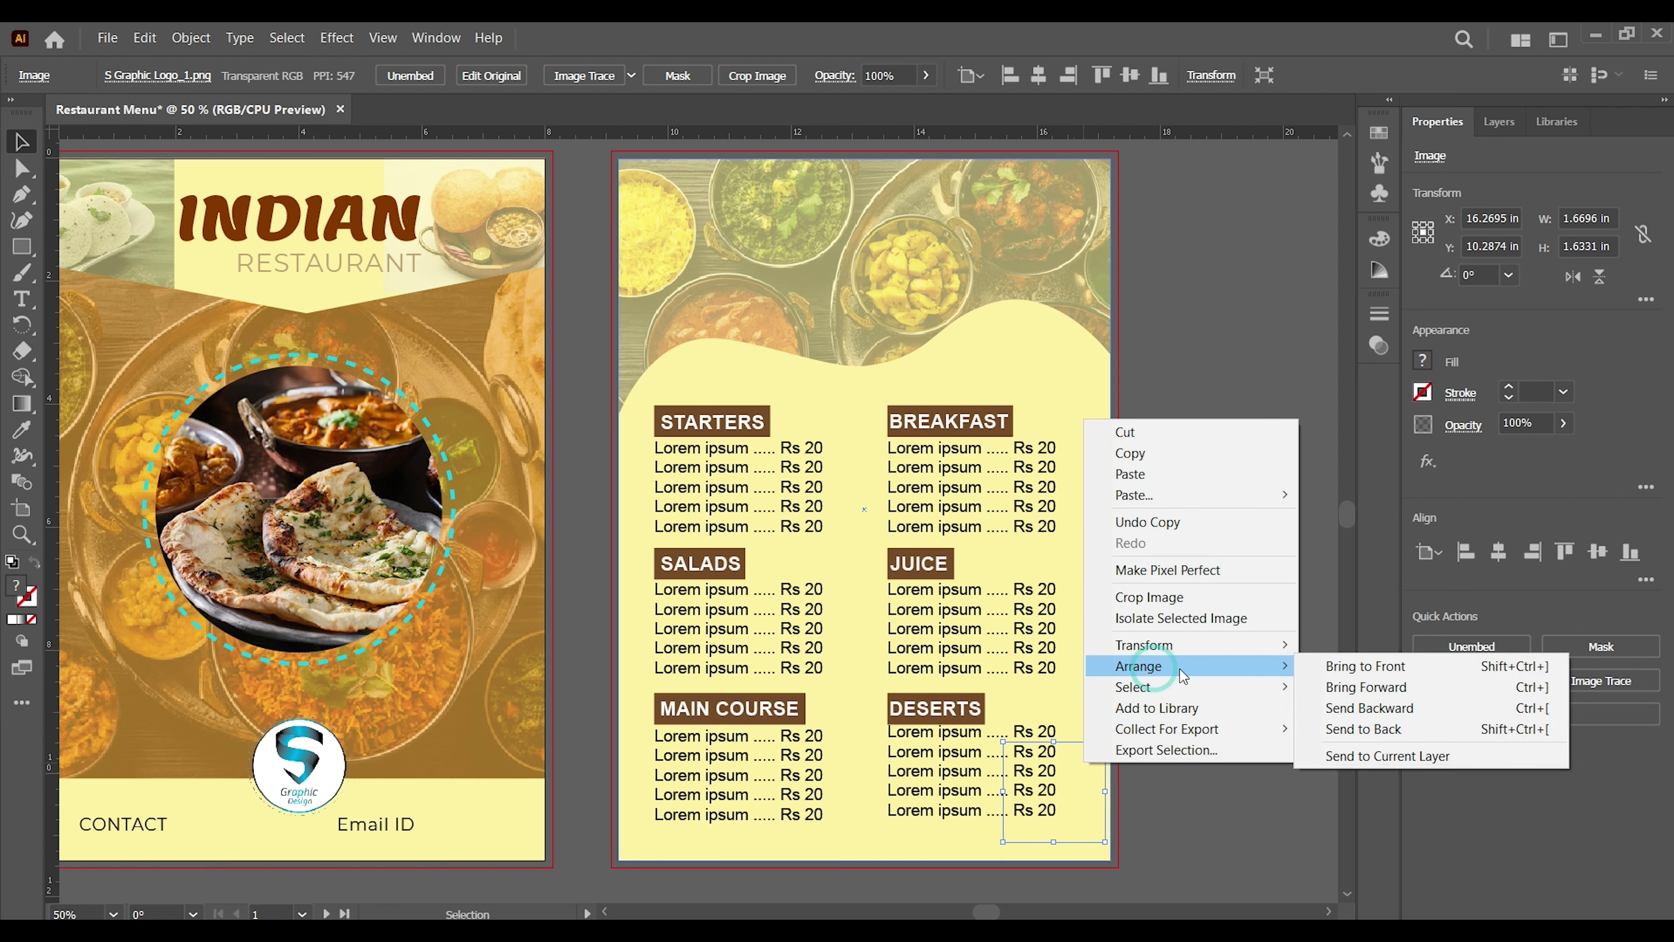
click(1330, 668)
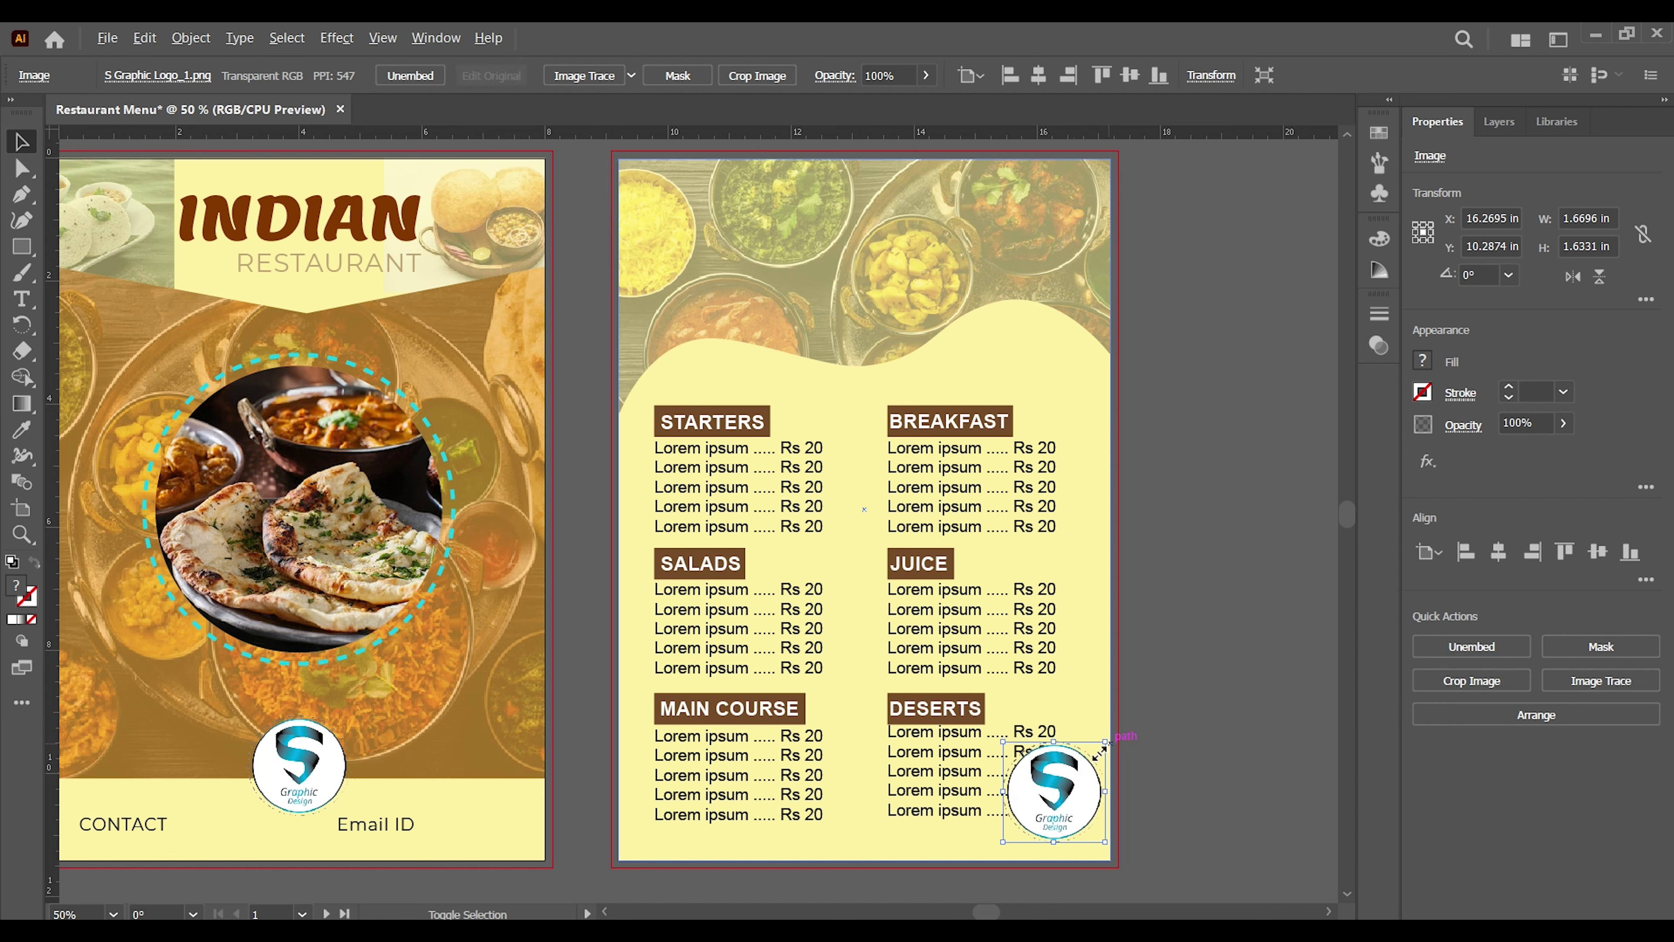
mouse_move(1105, 742)
mouse_down()
mouse_move(1079, 824)
mouse_move(1138, 826)
mouse_up()
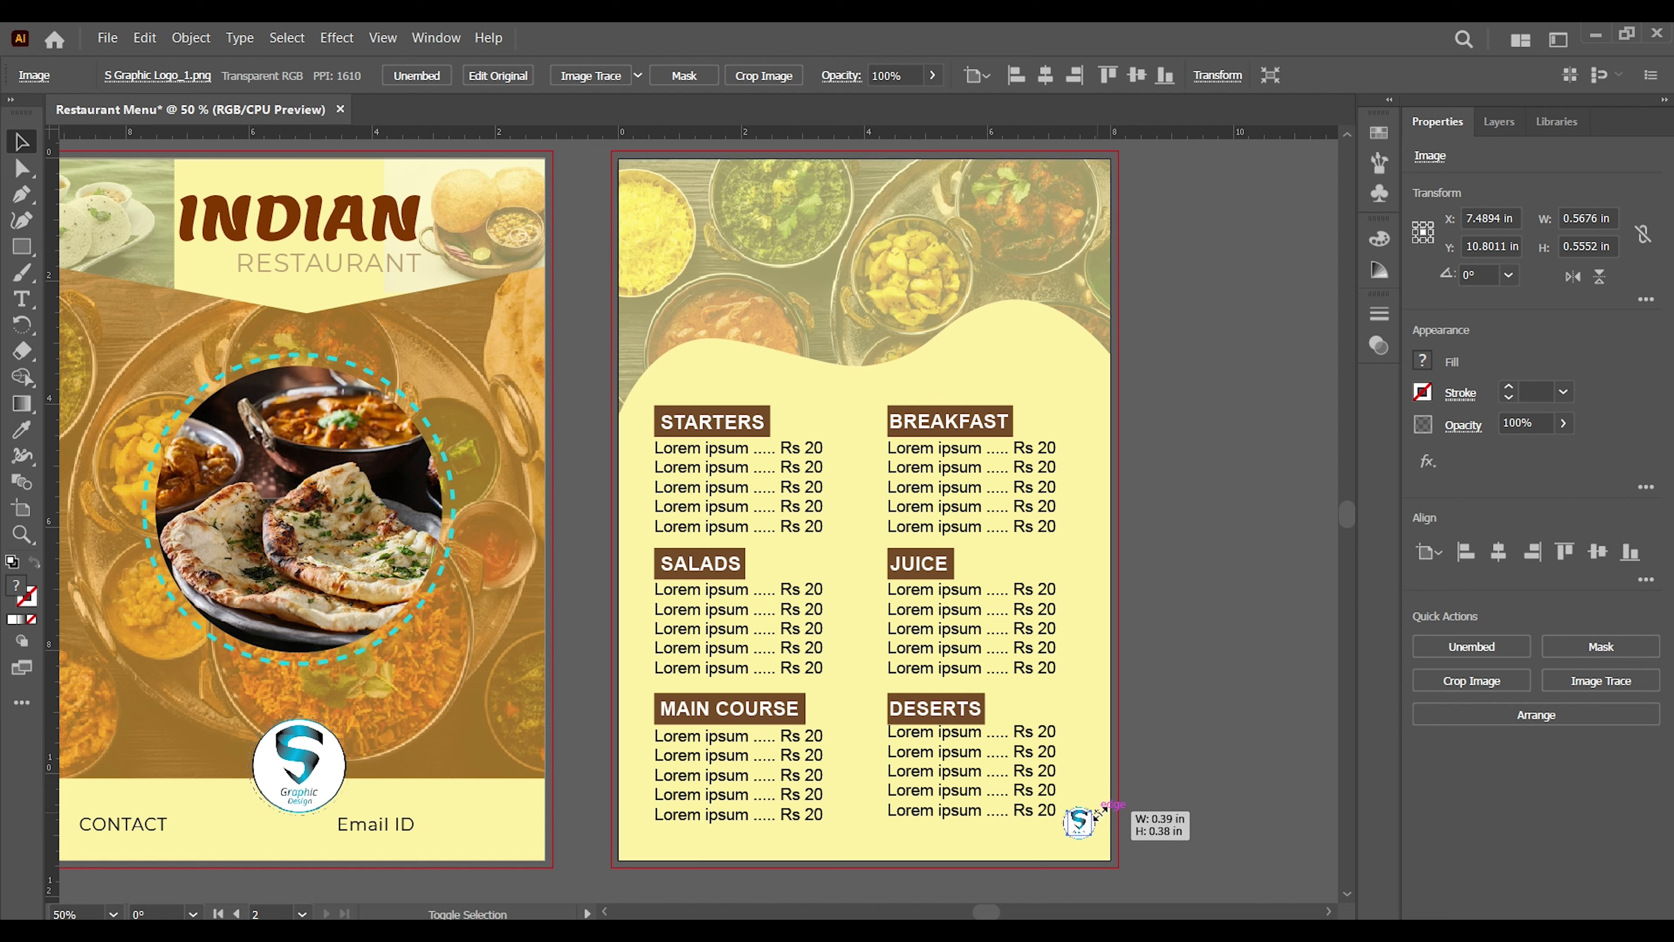
click(1222, 821)
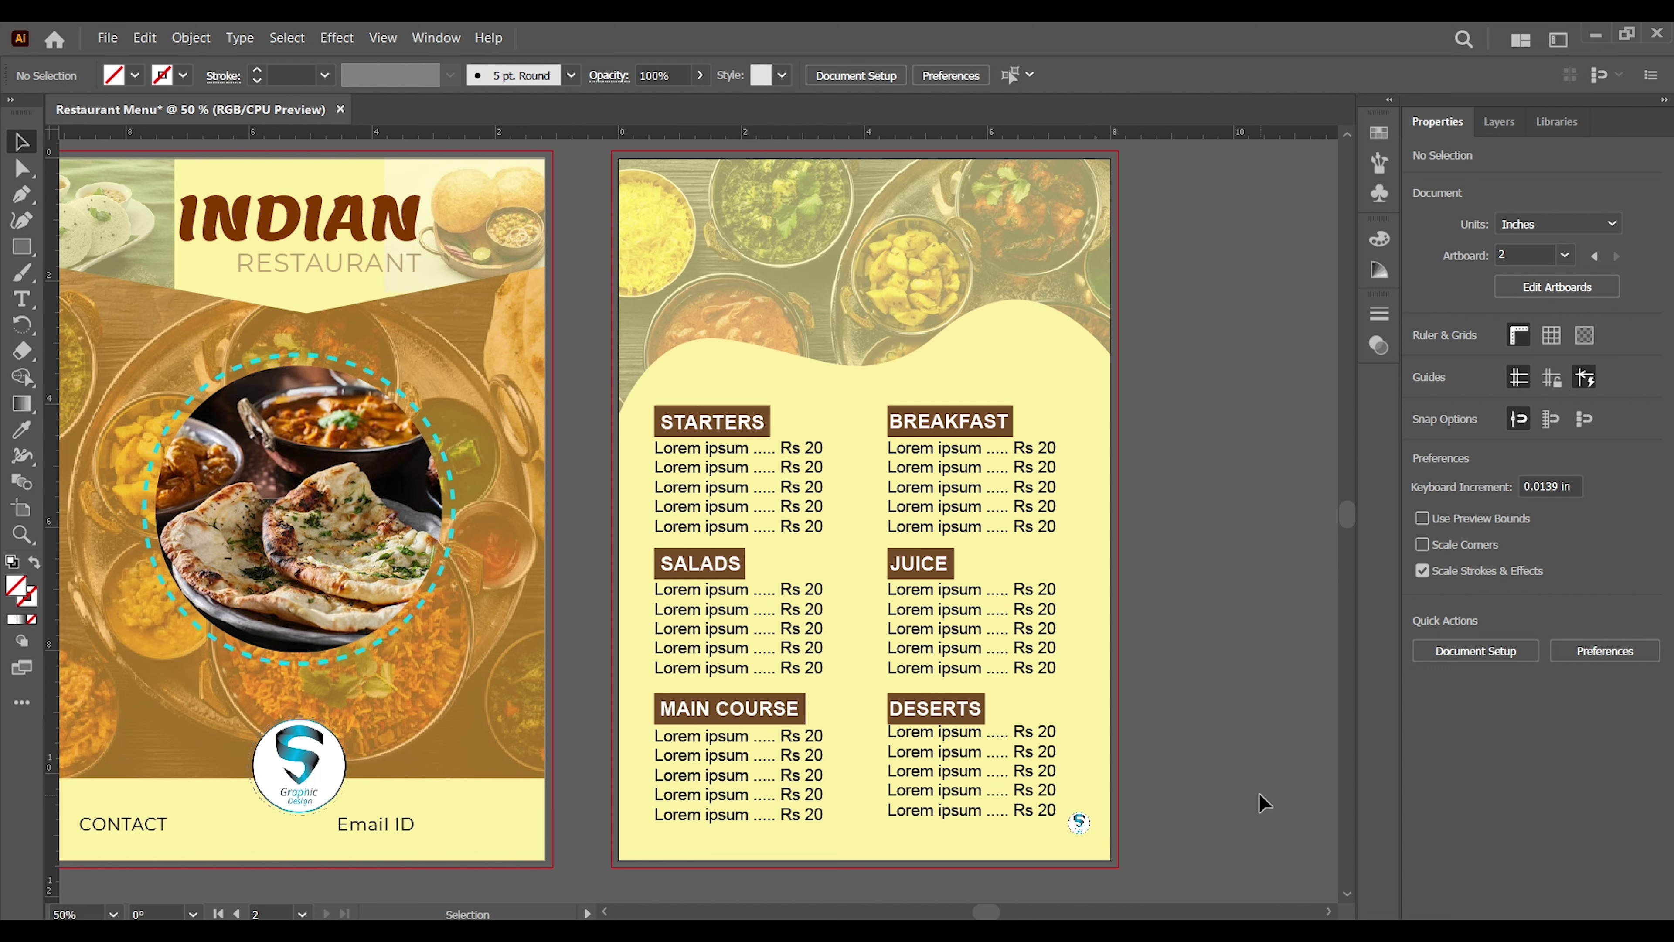
key(ctrl+minus)
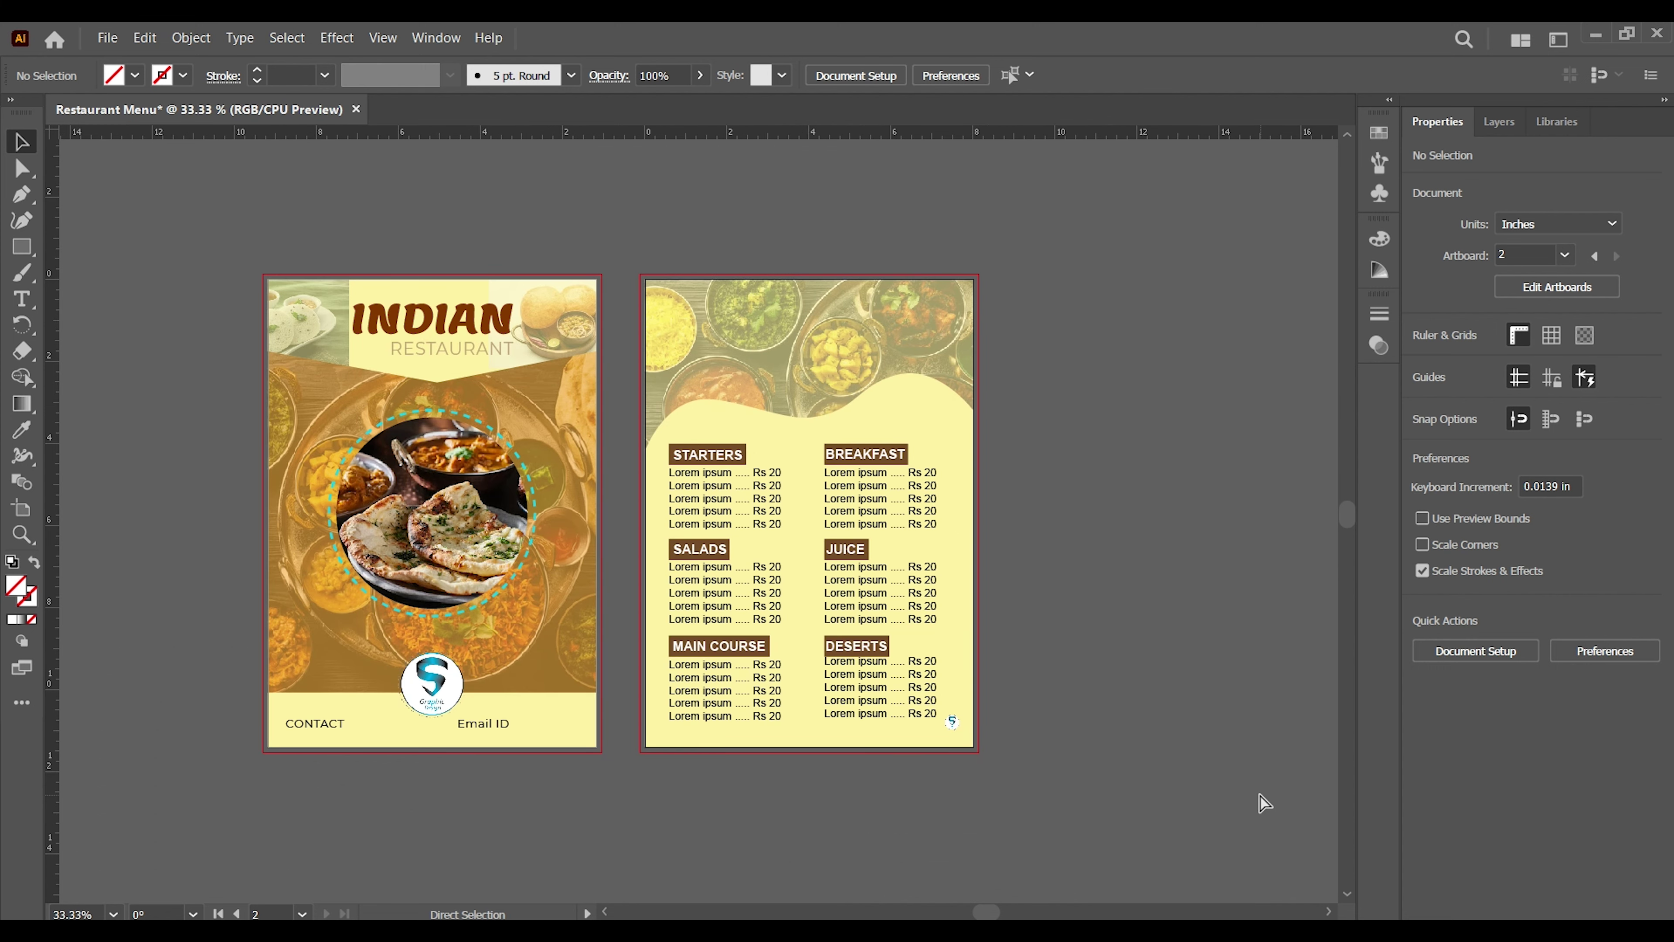
scroll(745, 623, left, 3)
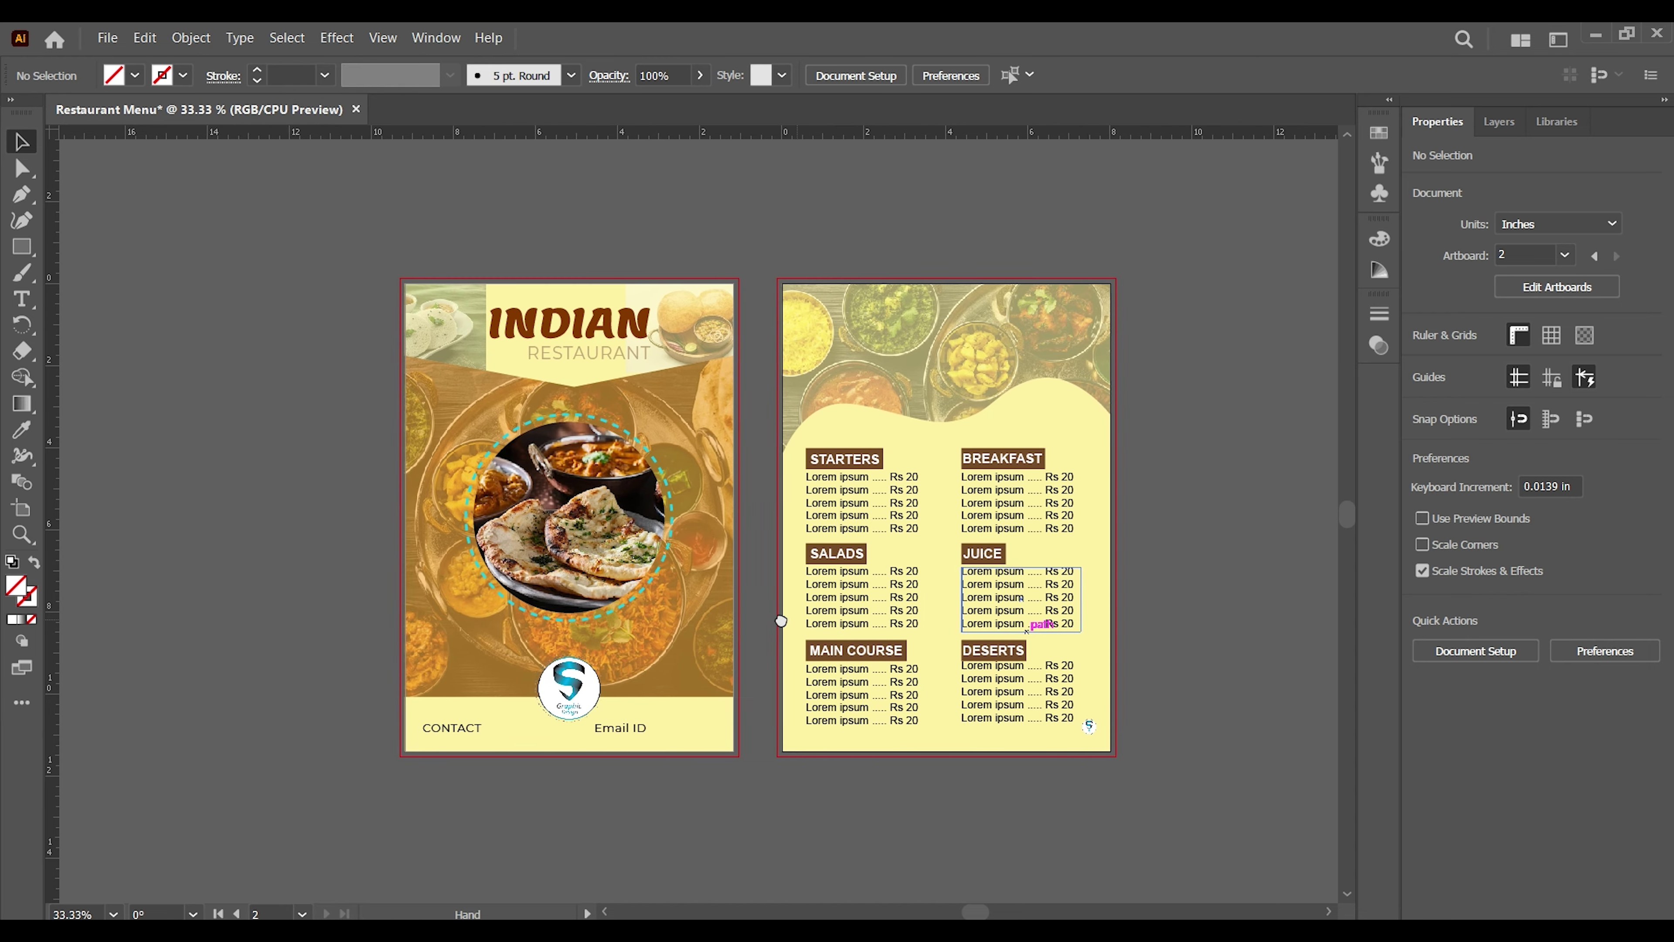
key(ctrl+plus)
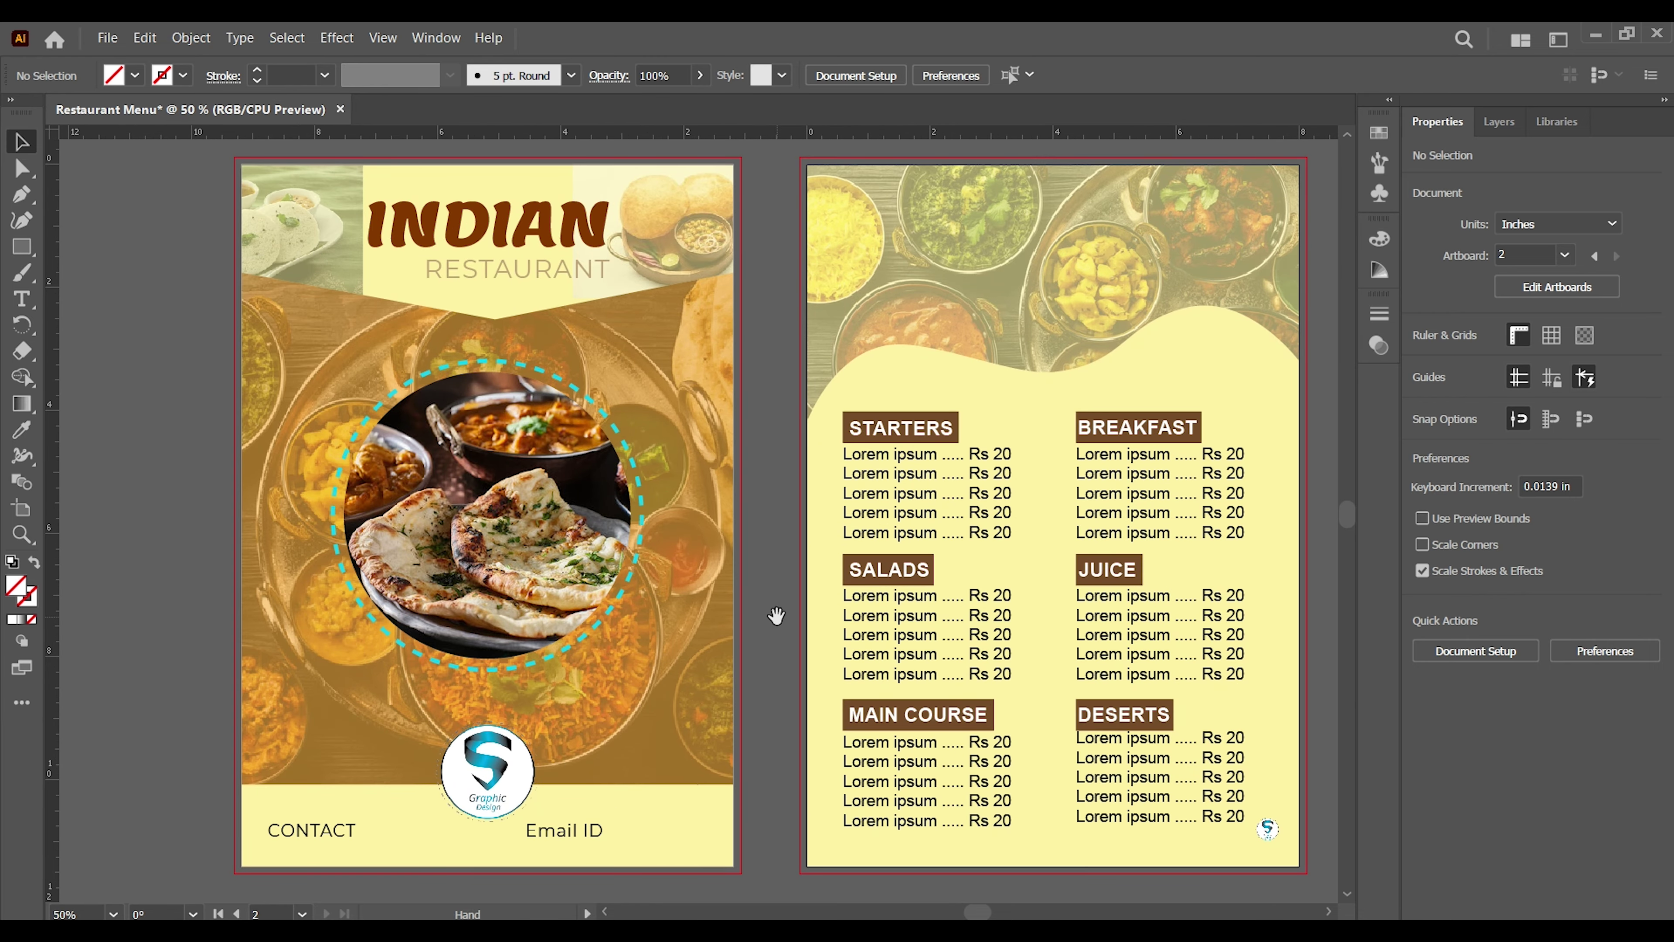
scroll(870, 610, right, 1)
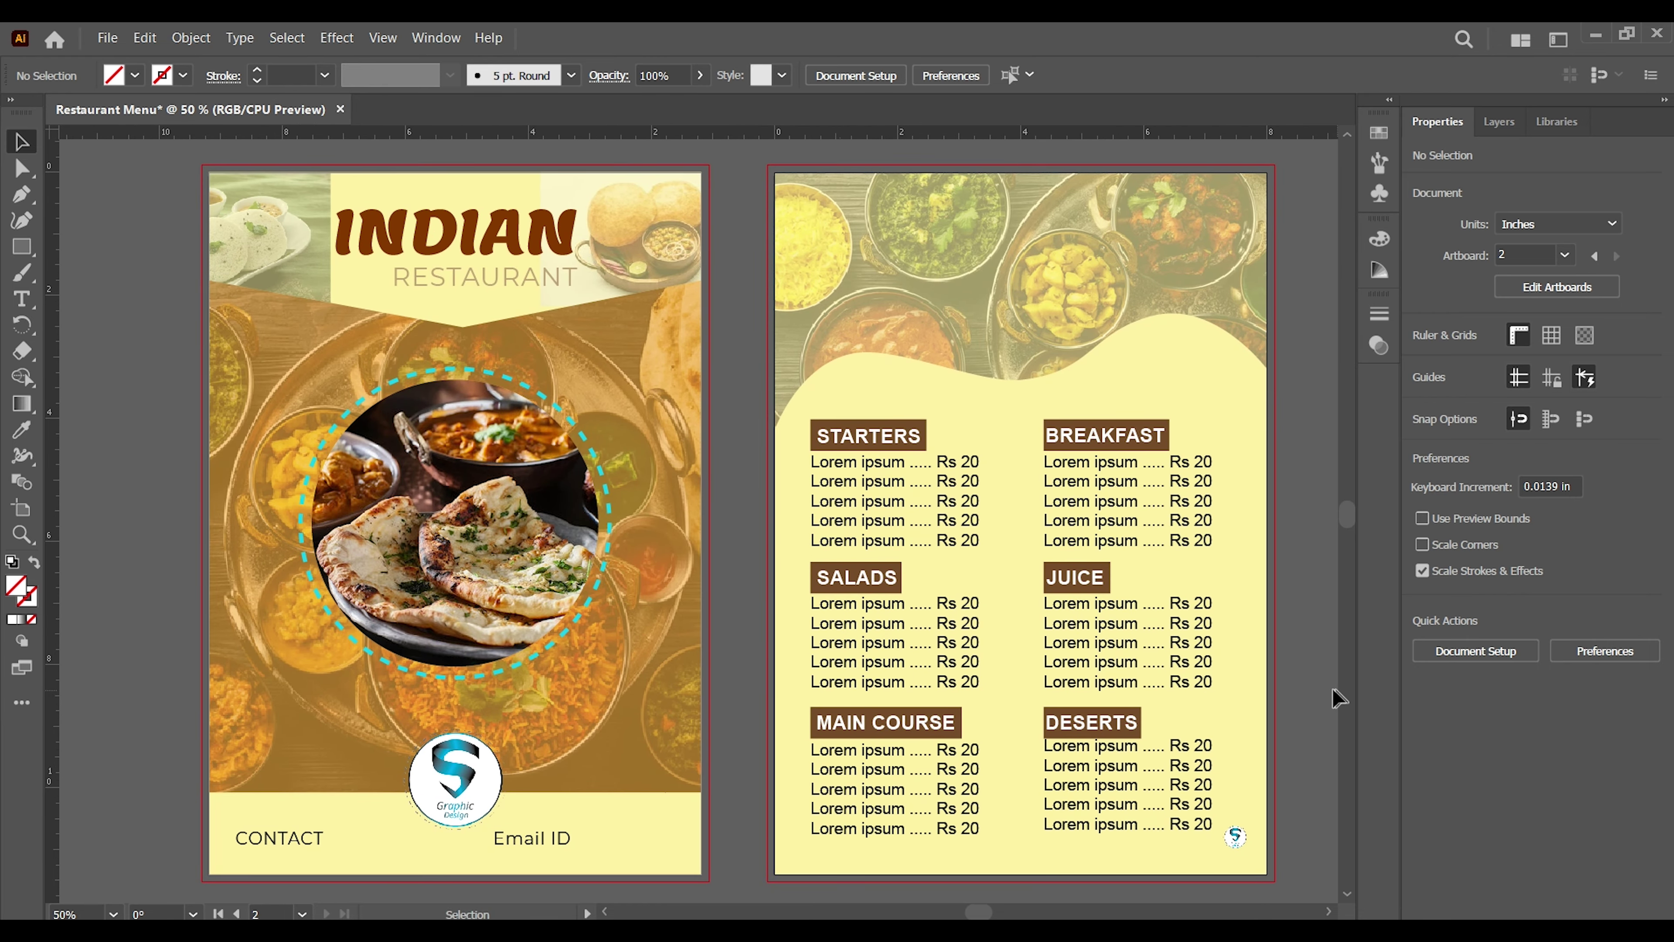
Ungroup the INDIAN RESTAURANT title and convert the word INDIAN to outlines.
click(399, 254)
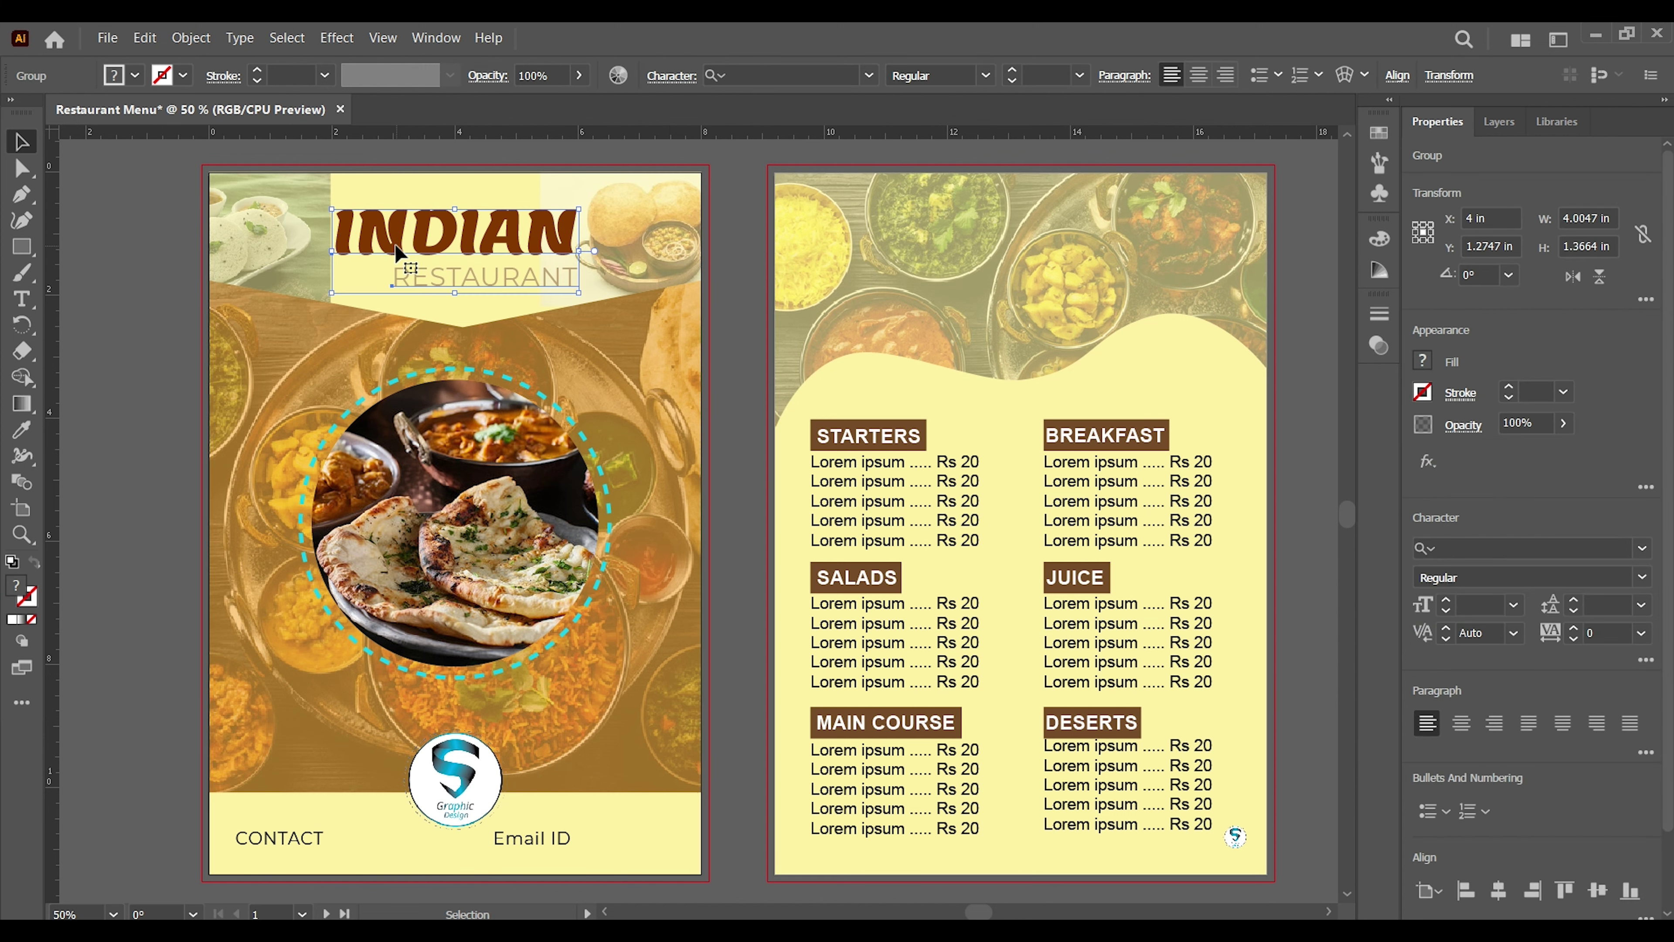
scroll(1645, 869, down, 2)
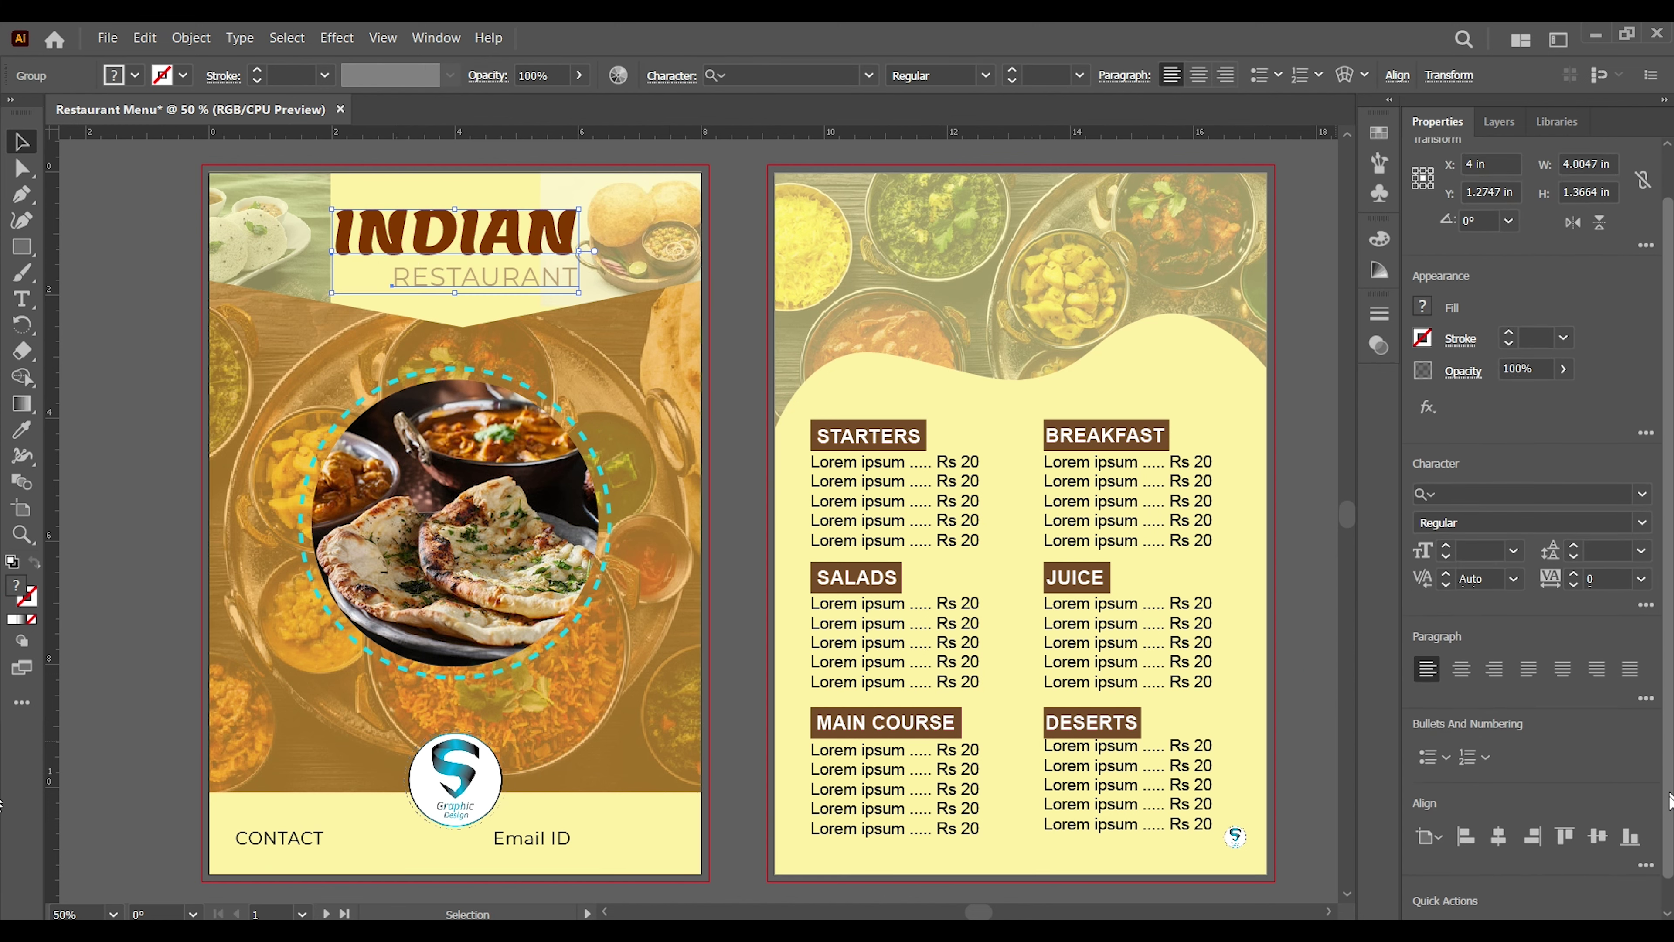
click(1604, 899)
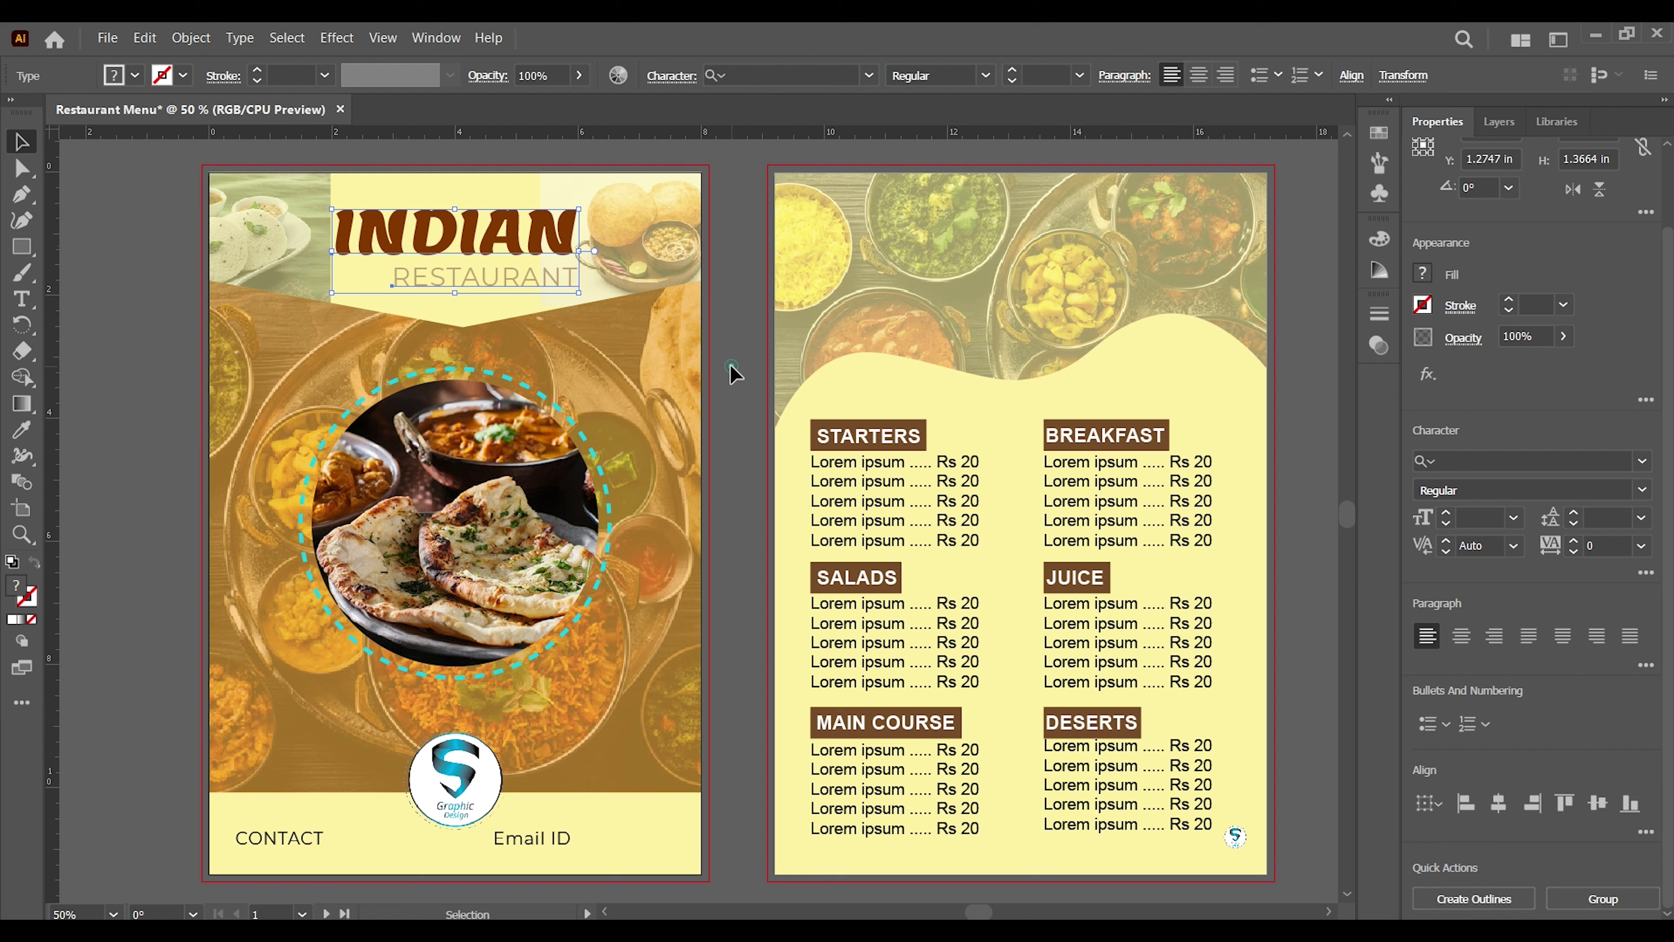
click(491, 239)
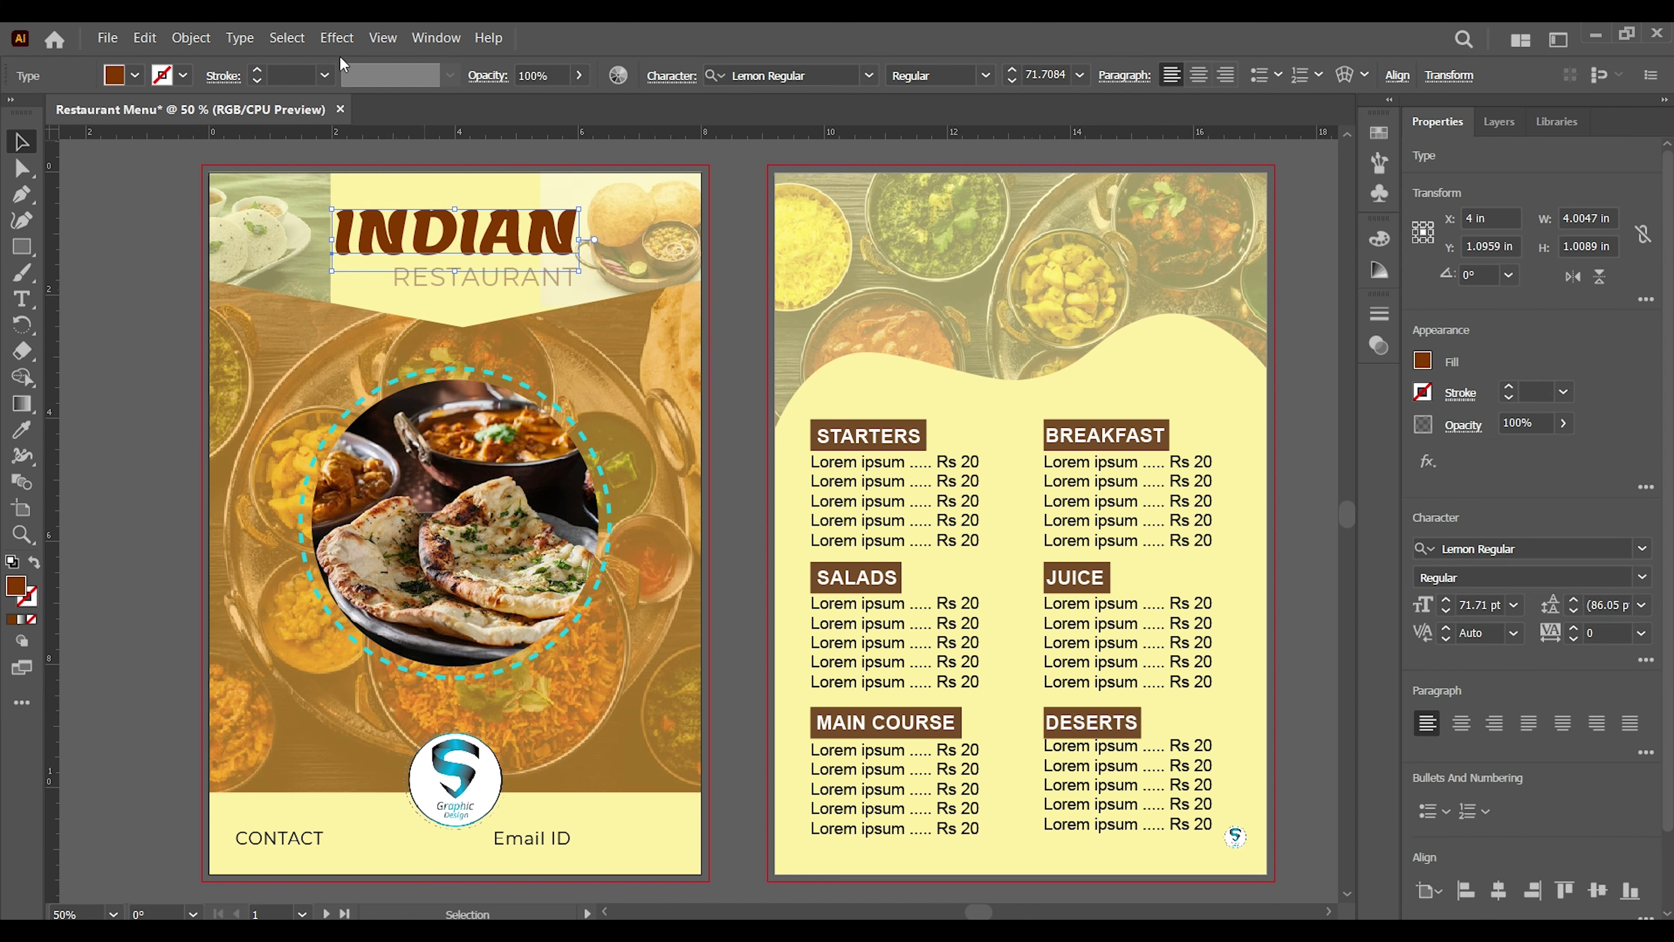
scroll(1626, 872, down, 2)
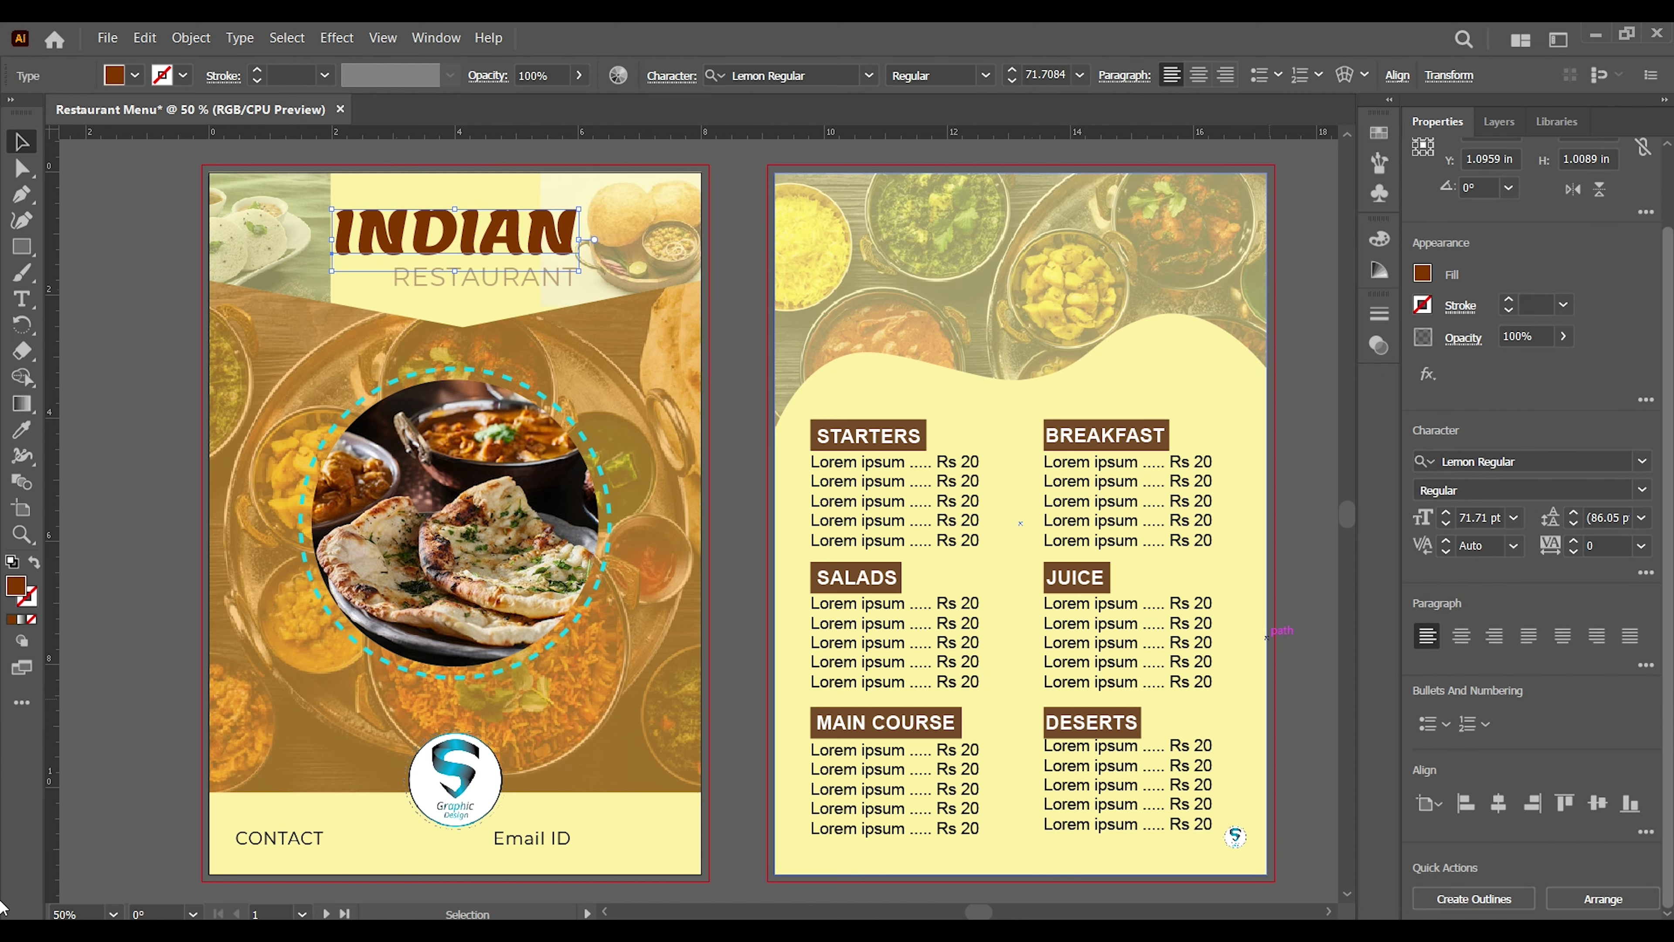
click(1470, 901)
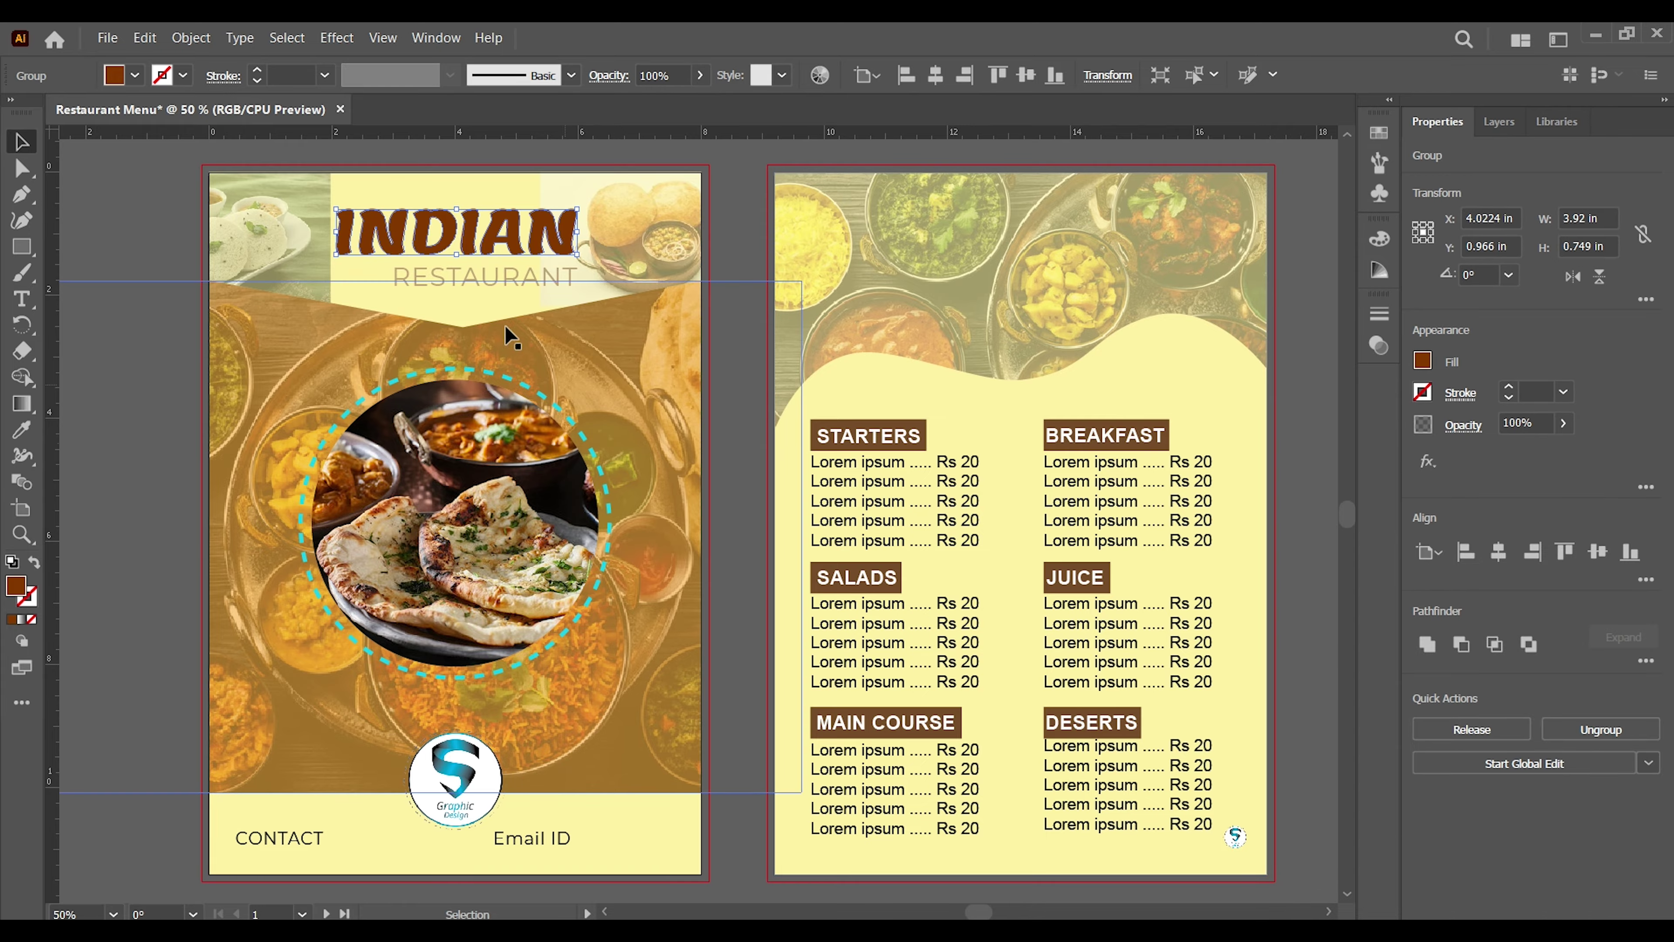
Give INDIAN a drop shadow with X Offset 0 in and 60% opacity.
click(337, 37)
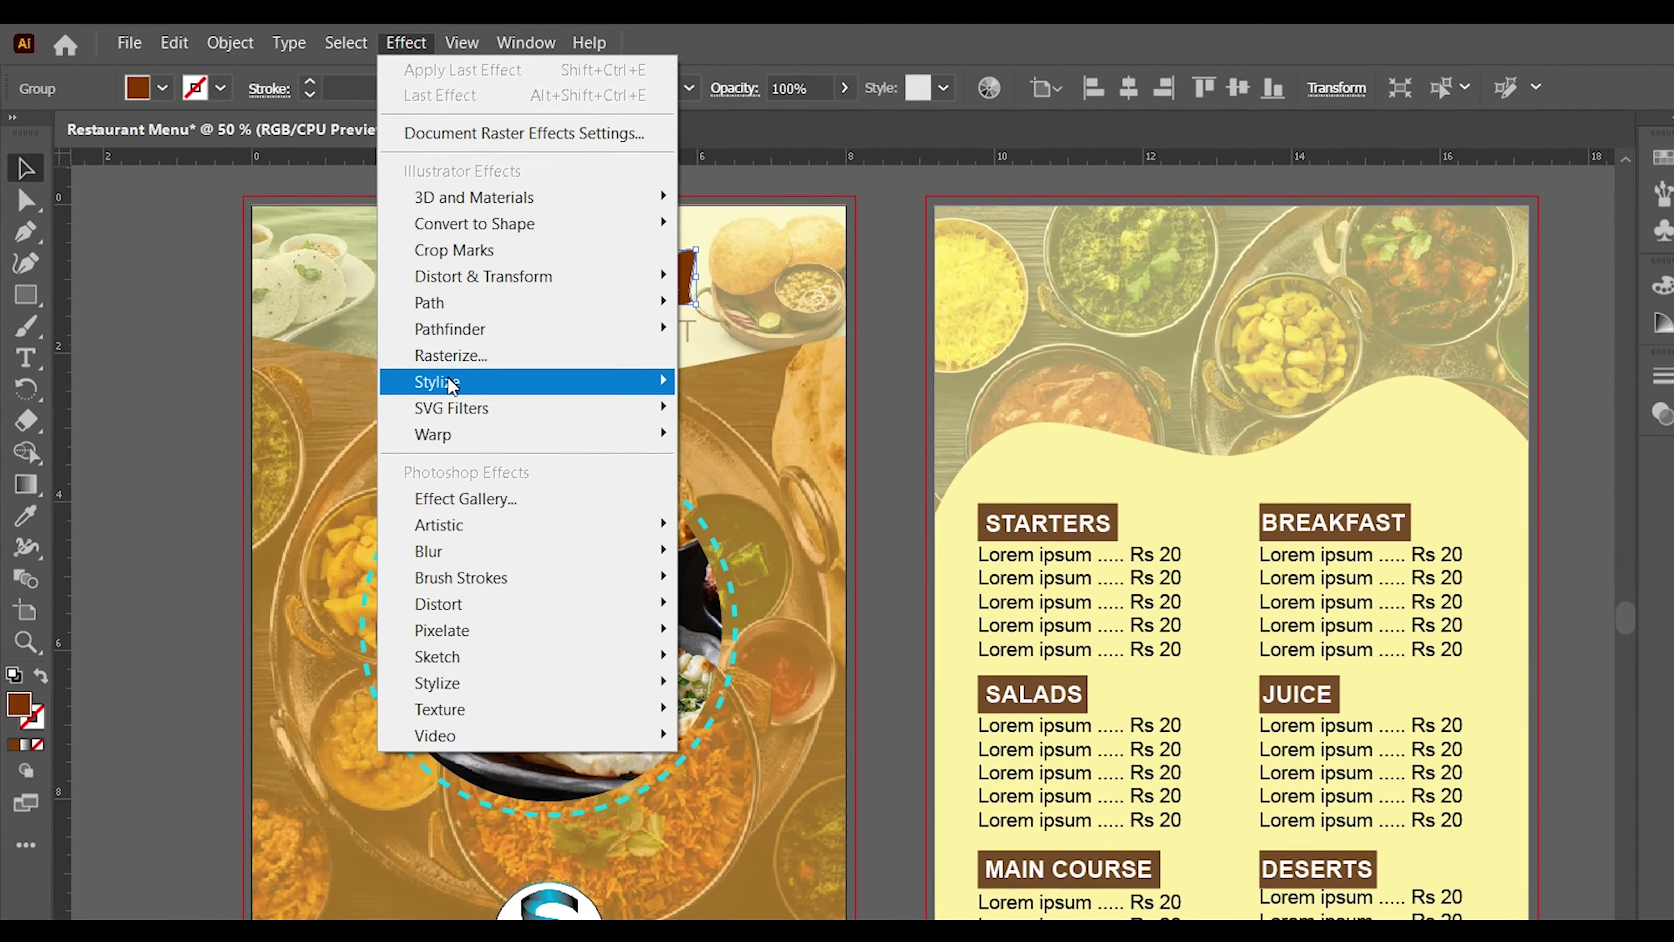
mouse_move(437, 381)
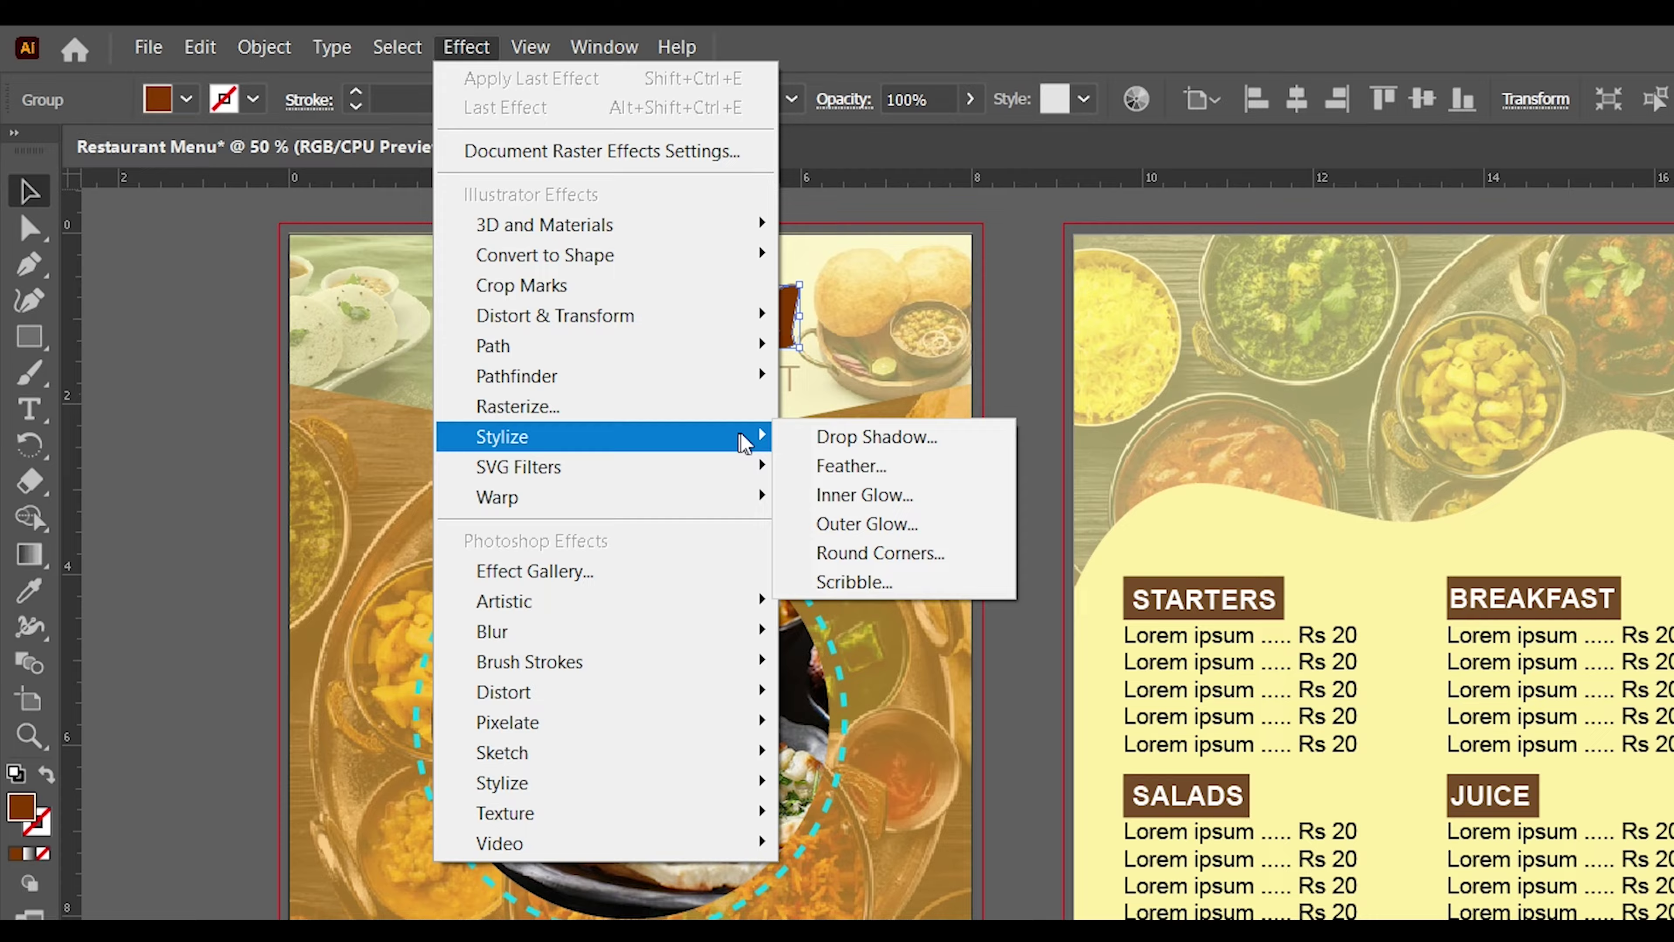
click(857, 439)
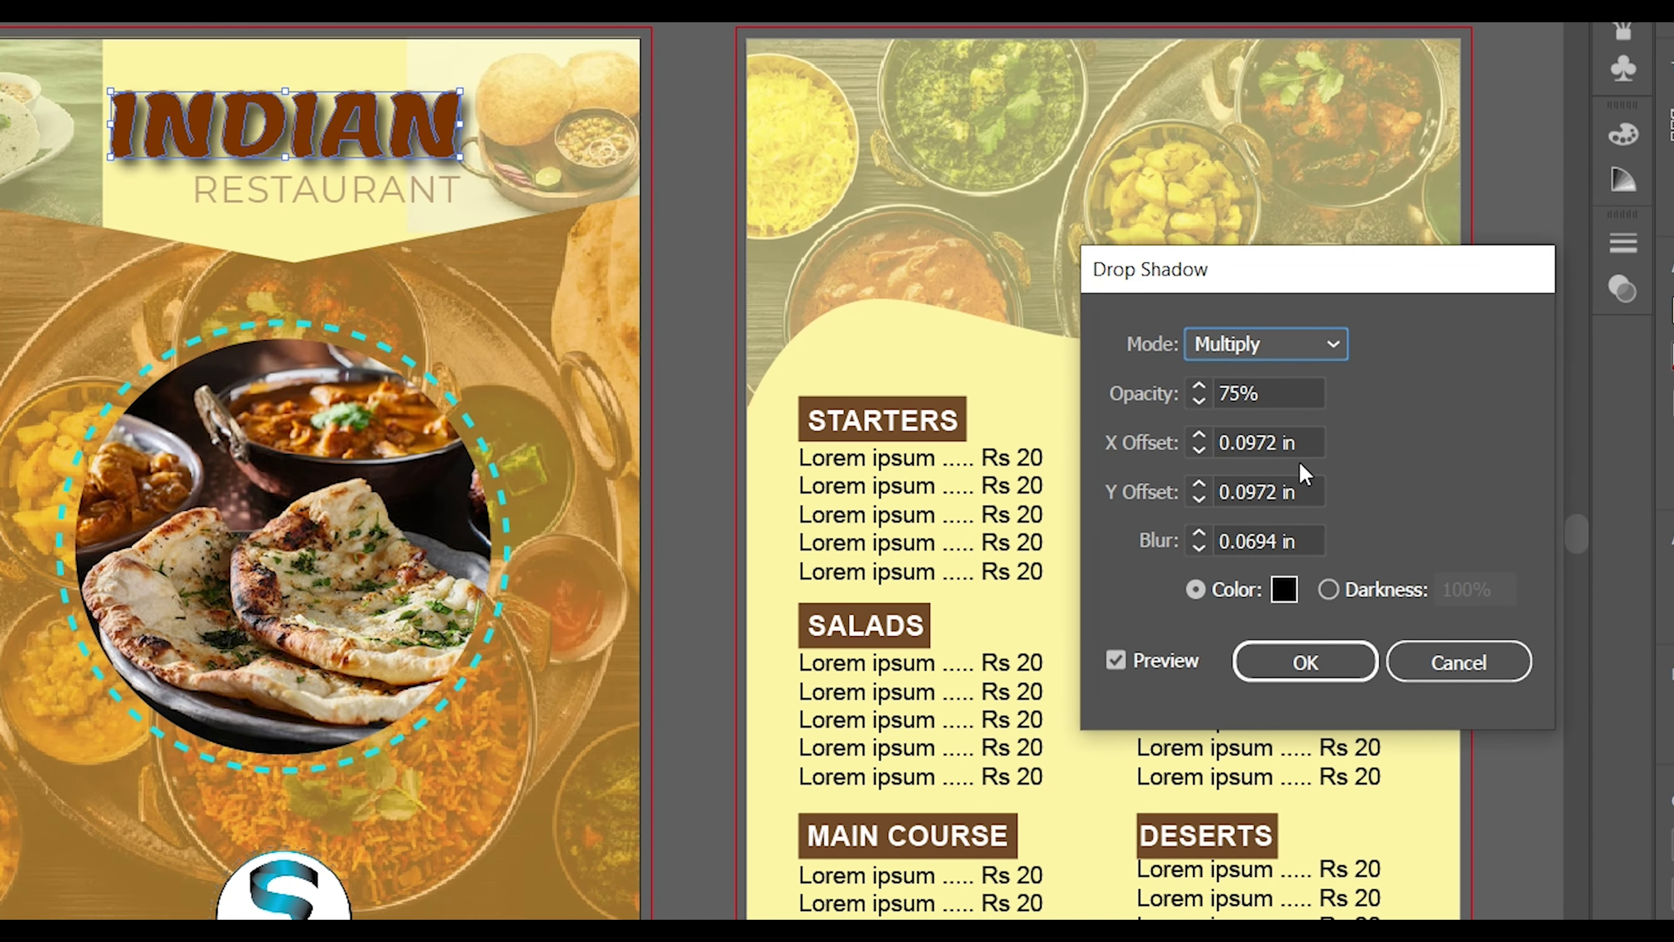
click(1198, 454)
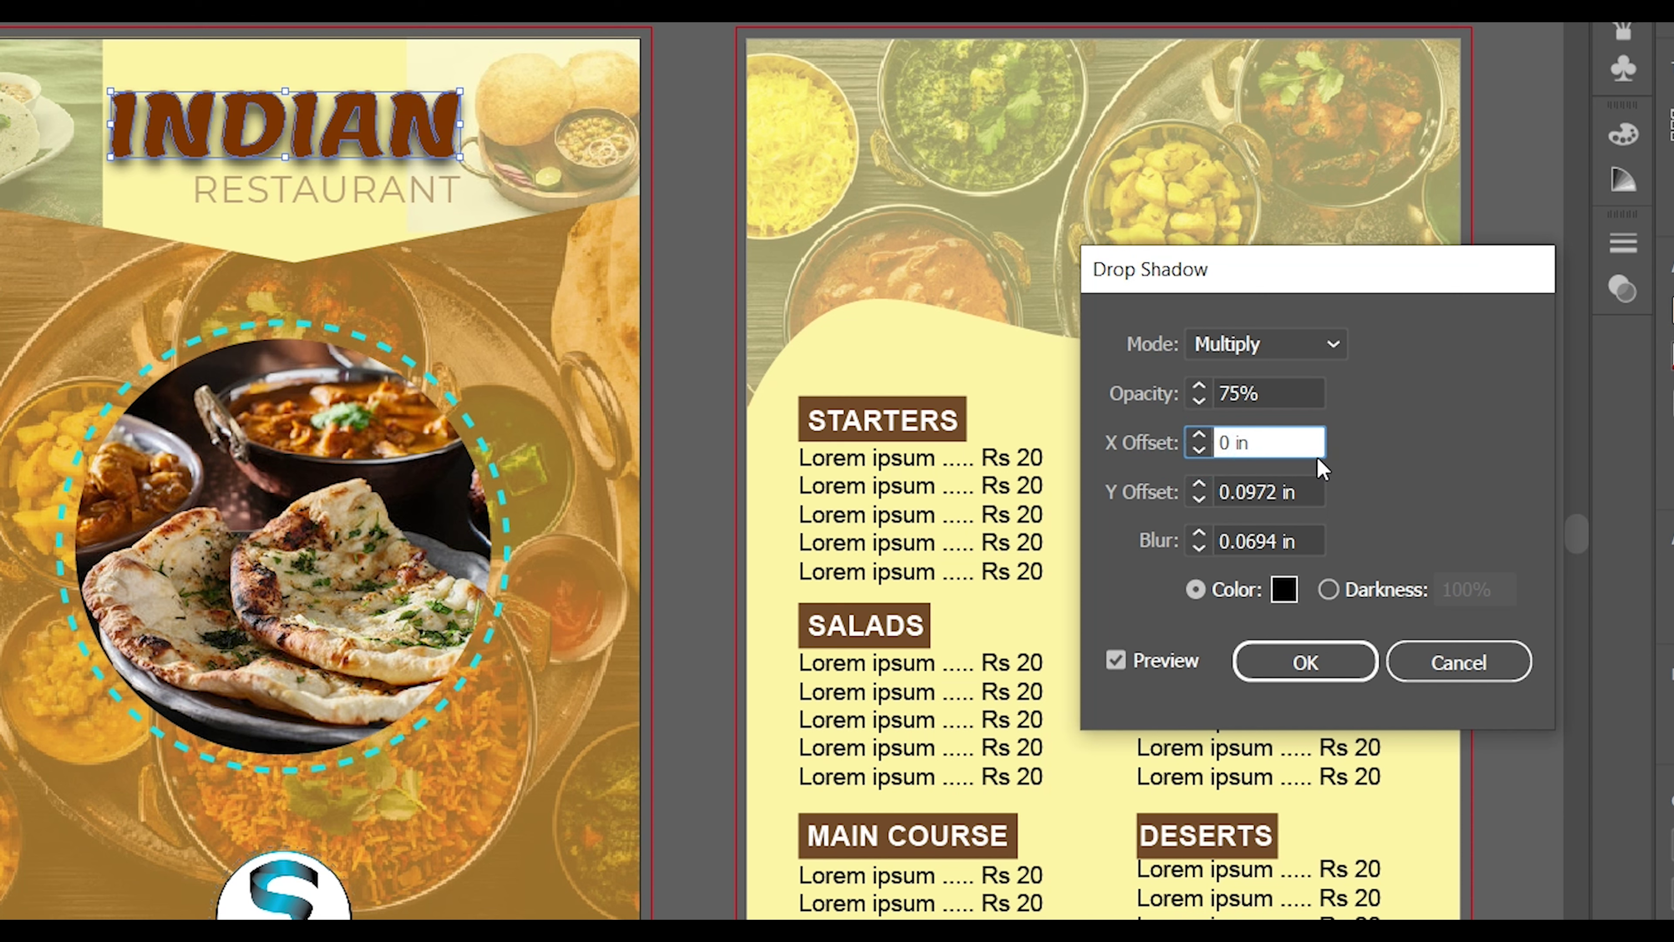
click(1199, 400)
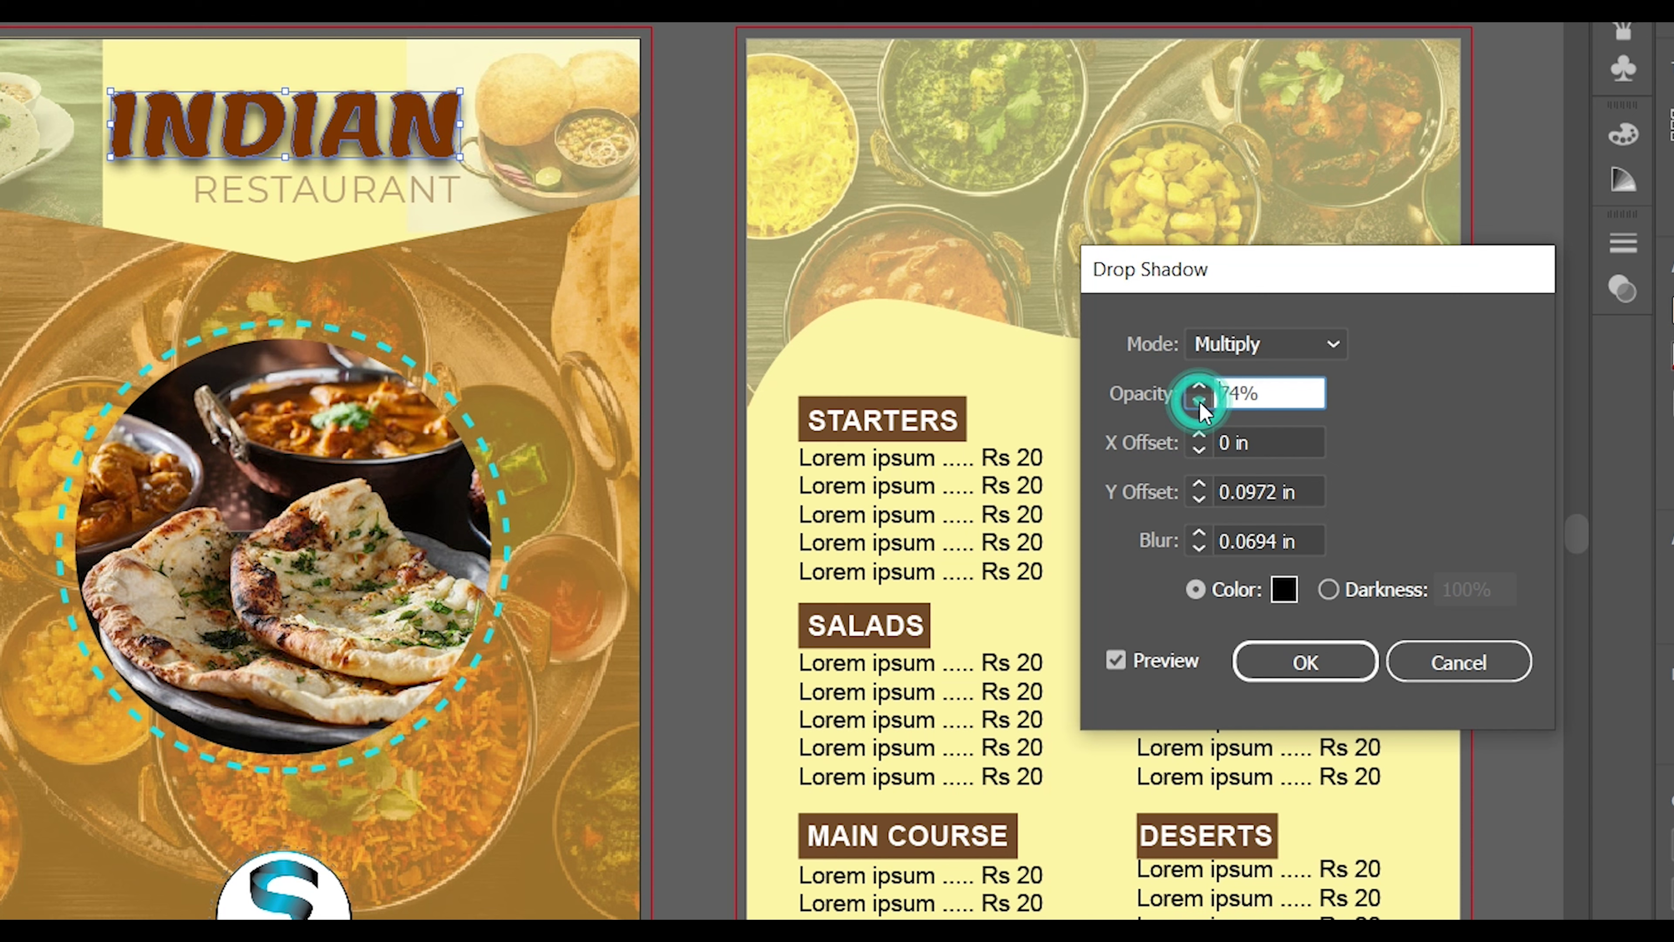
click(1198, 400)
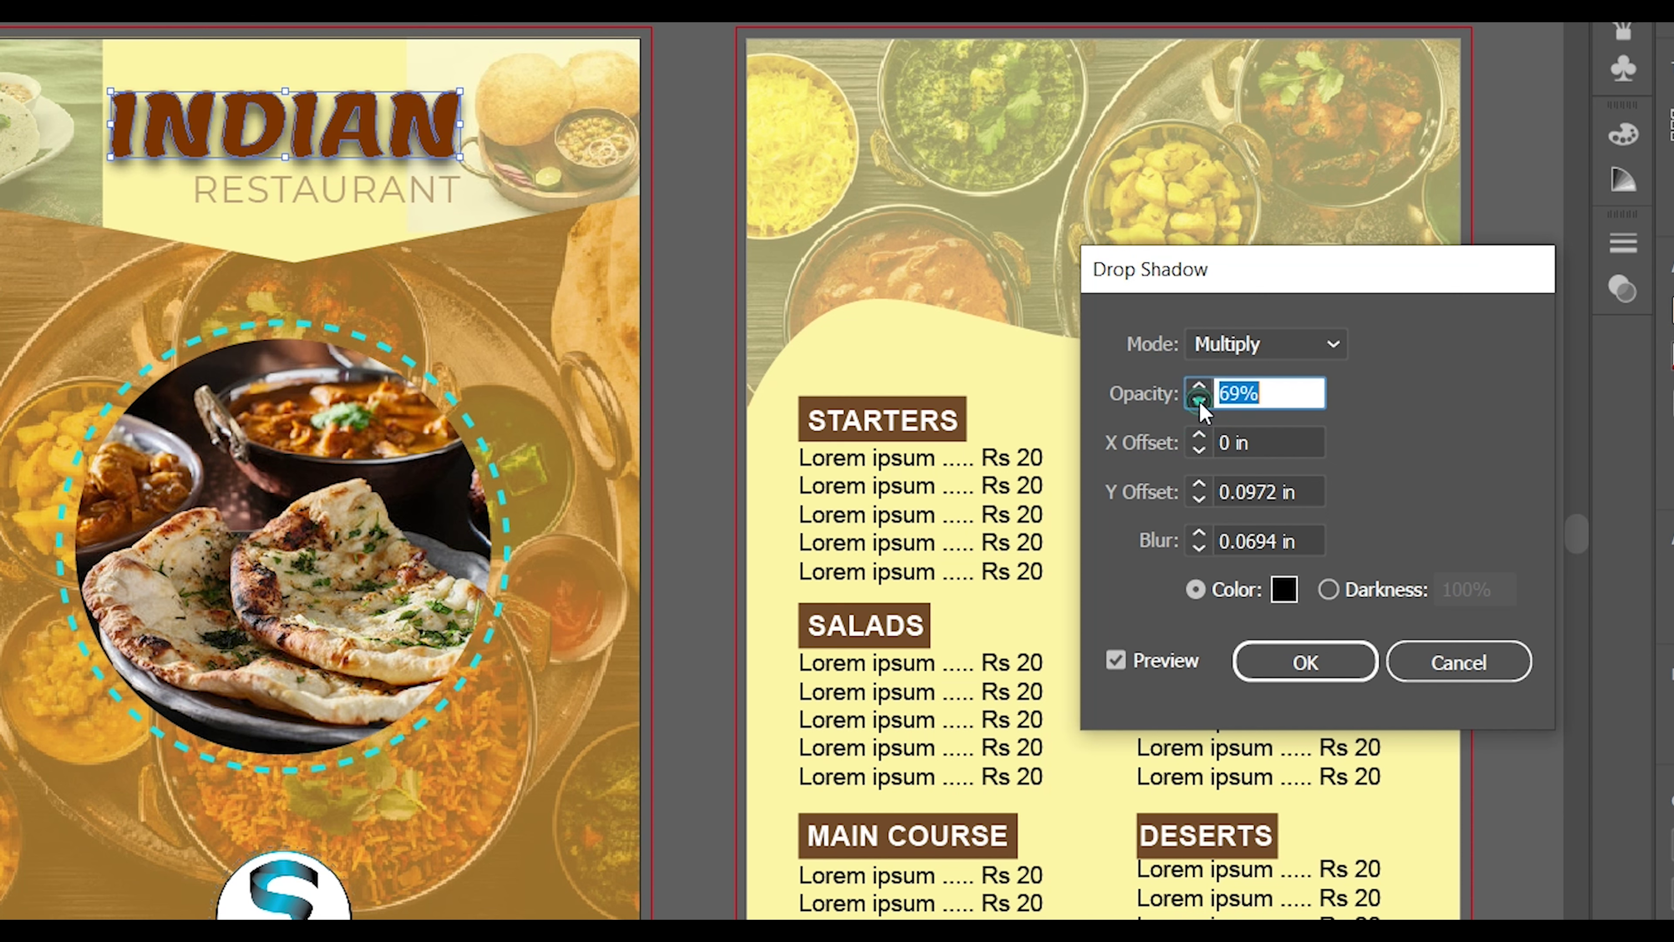
click(1198, 400)
click(1198, 400)
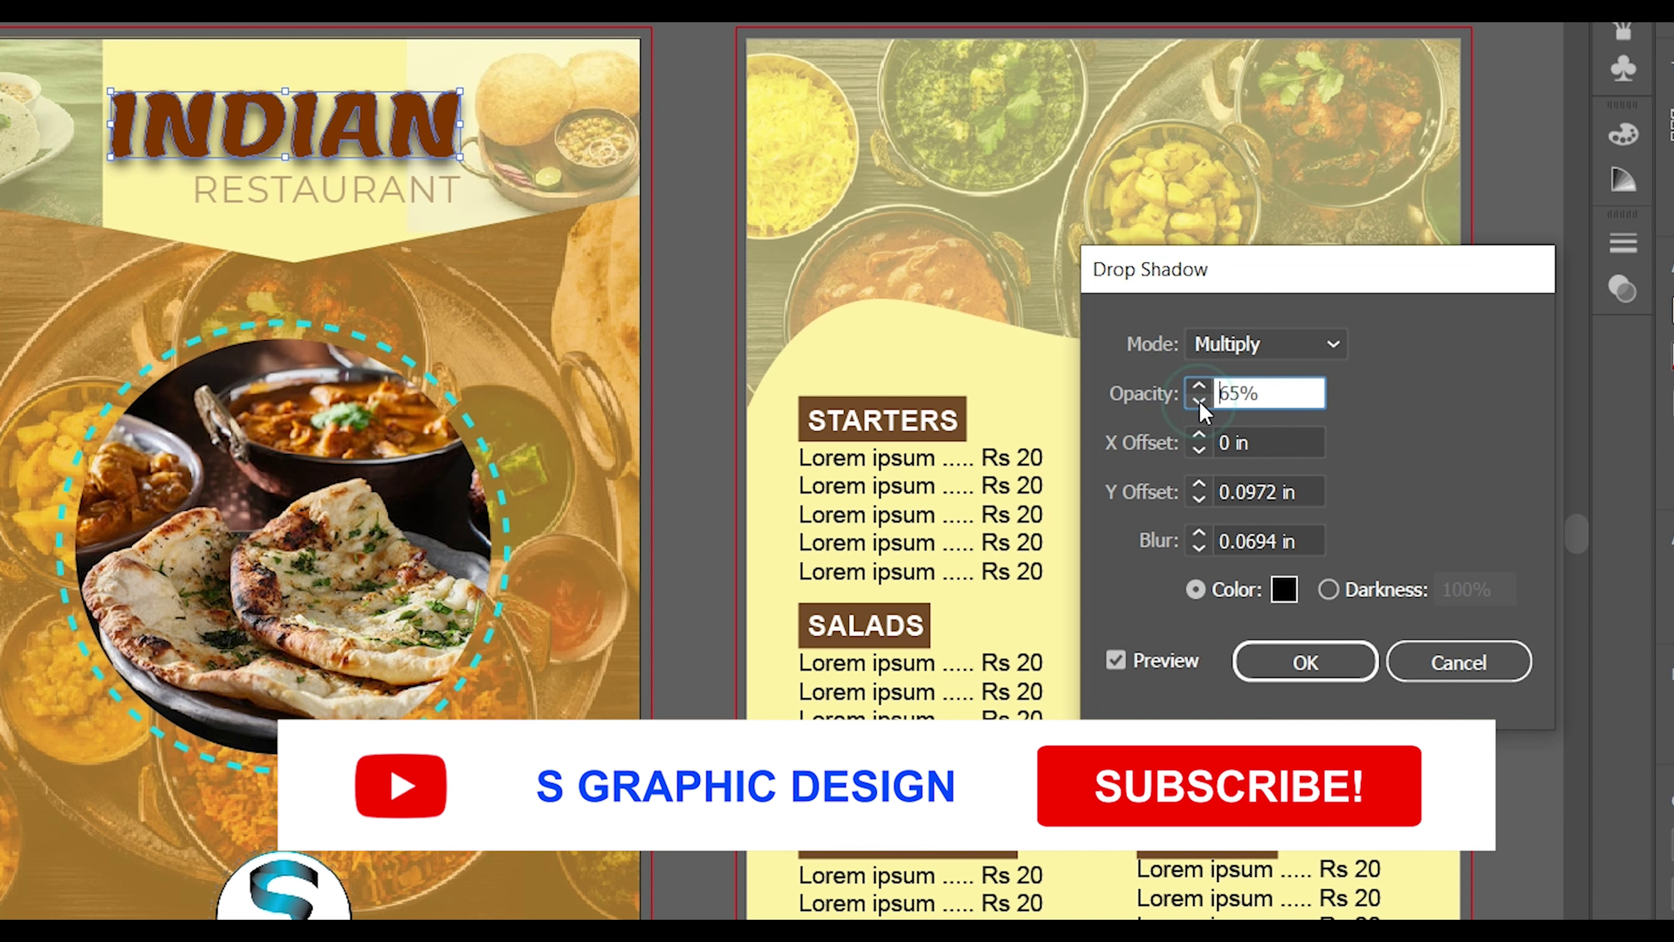
click(1199, 401)
click(1198, 400)
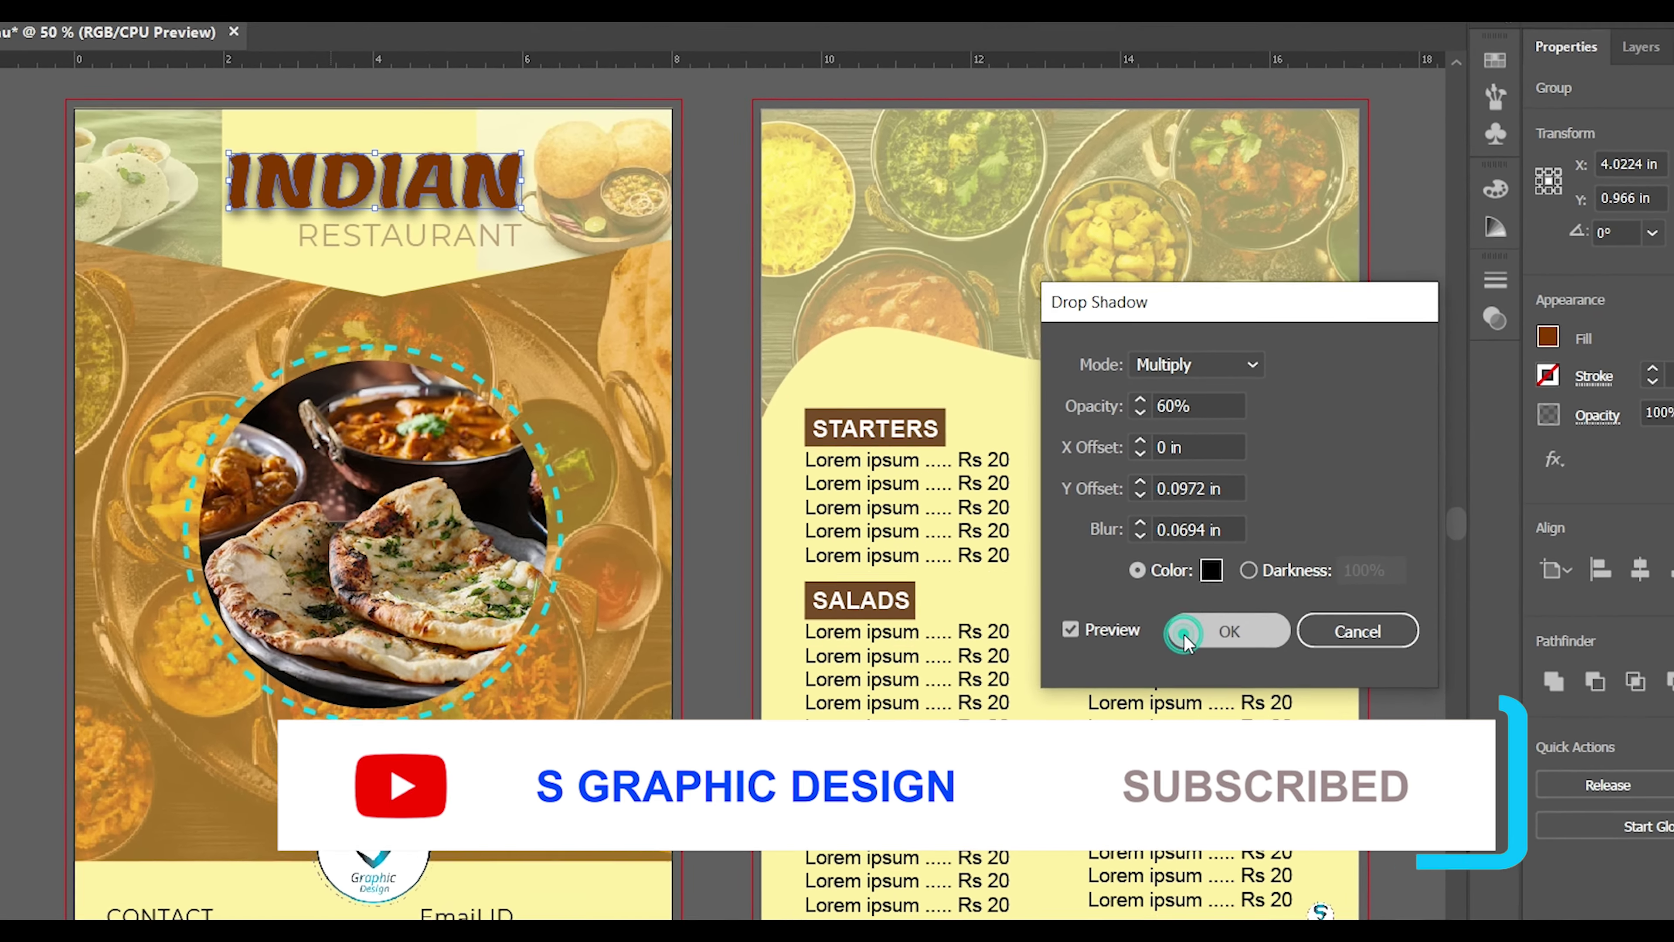
click(1305, 662)
click(151, 440)
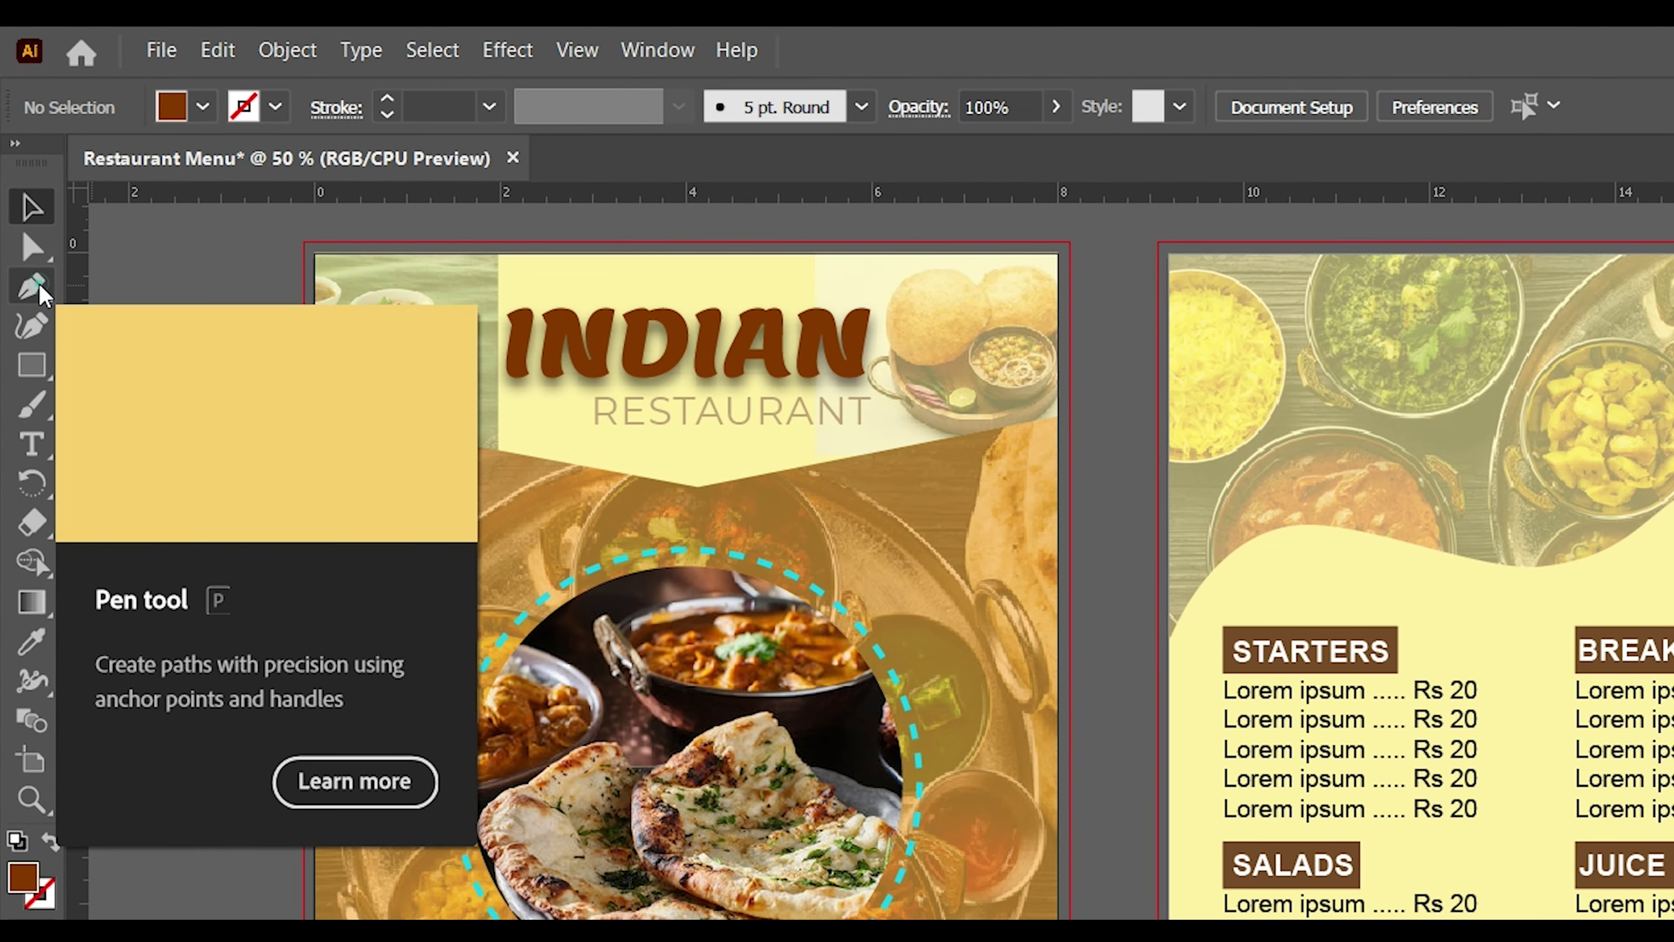
Draw a brown curved wave shape with the Pen tool from the food page's left edge to its right edge.
click(41, 261)
click(111, 291)
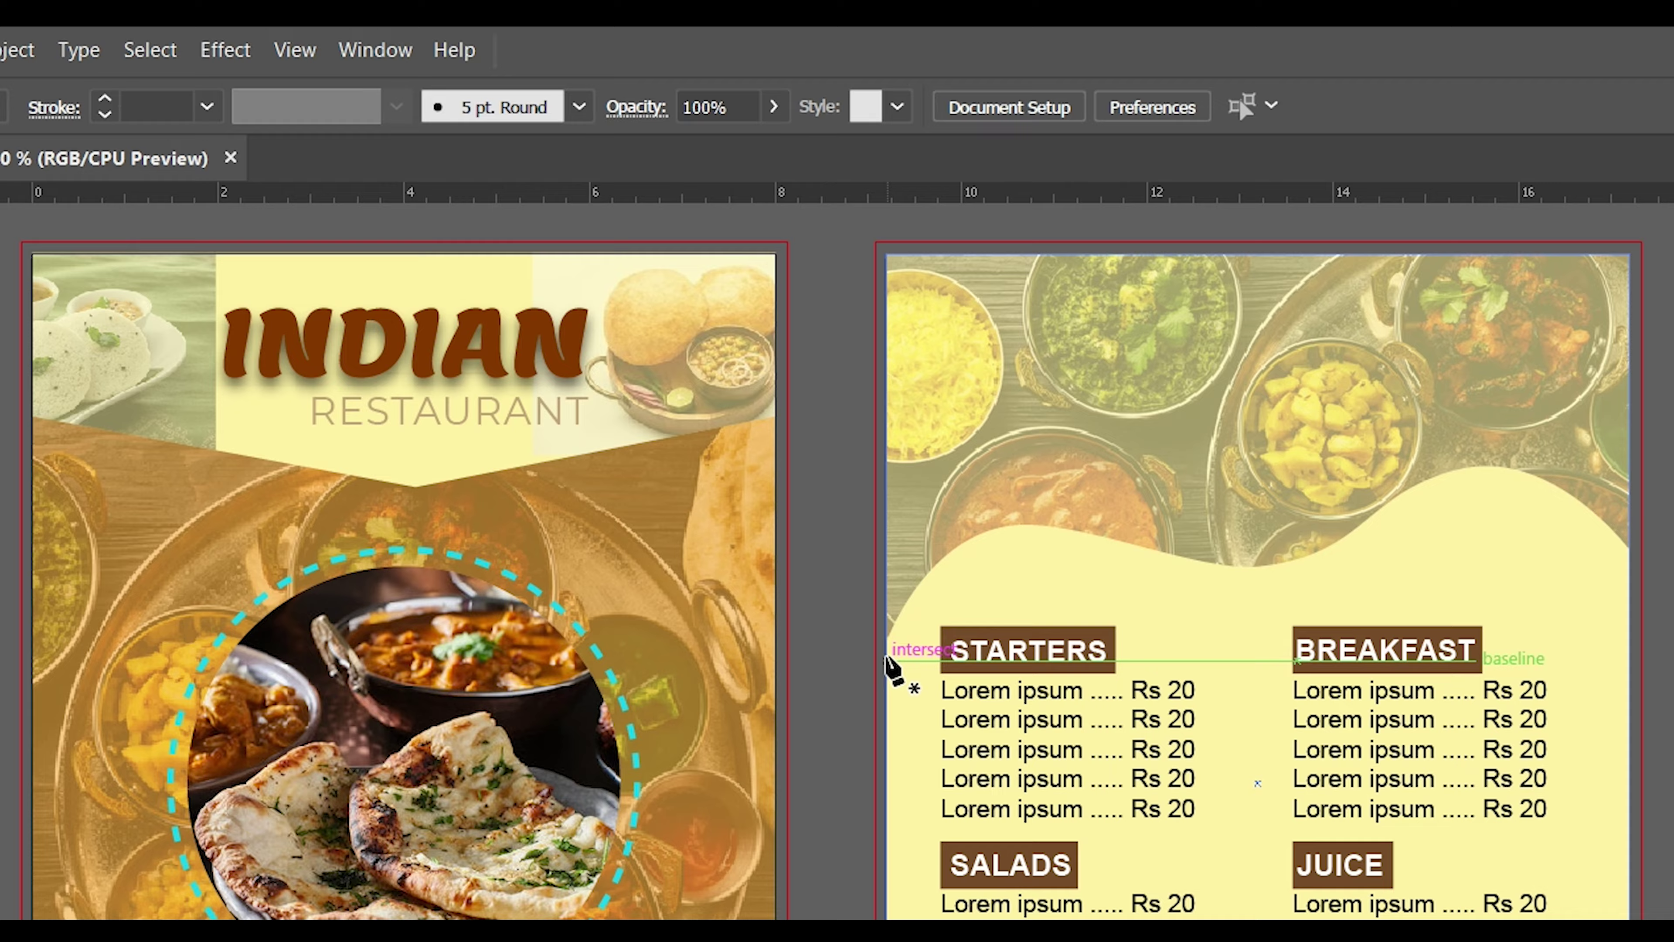
click(969, 660)
drag(877, 549, 910, 537)
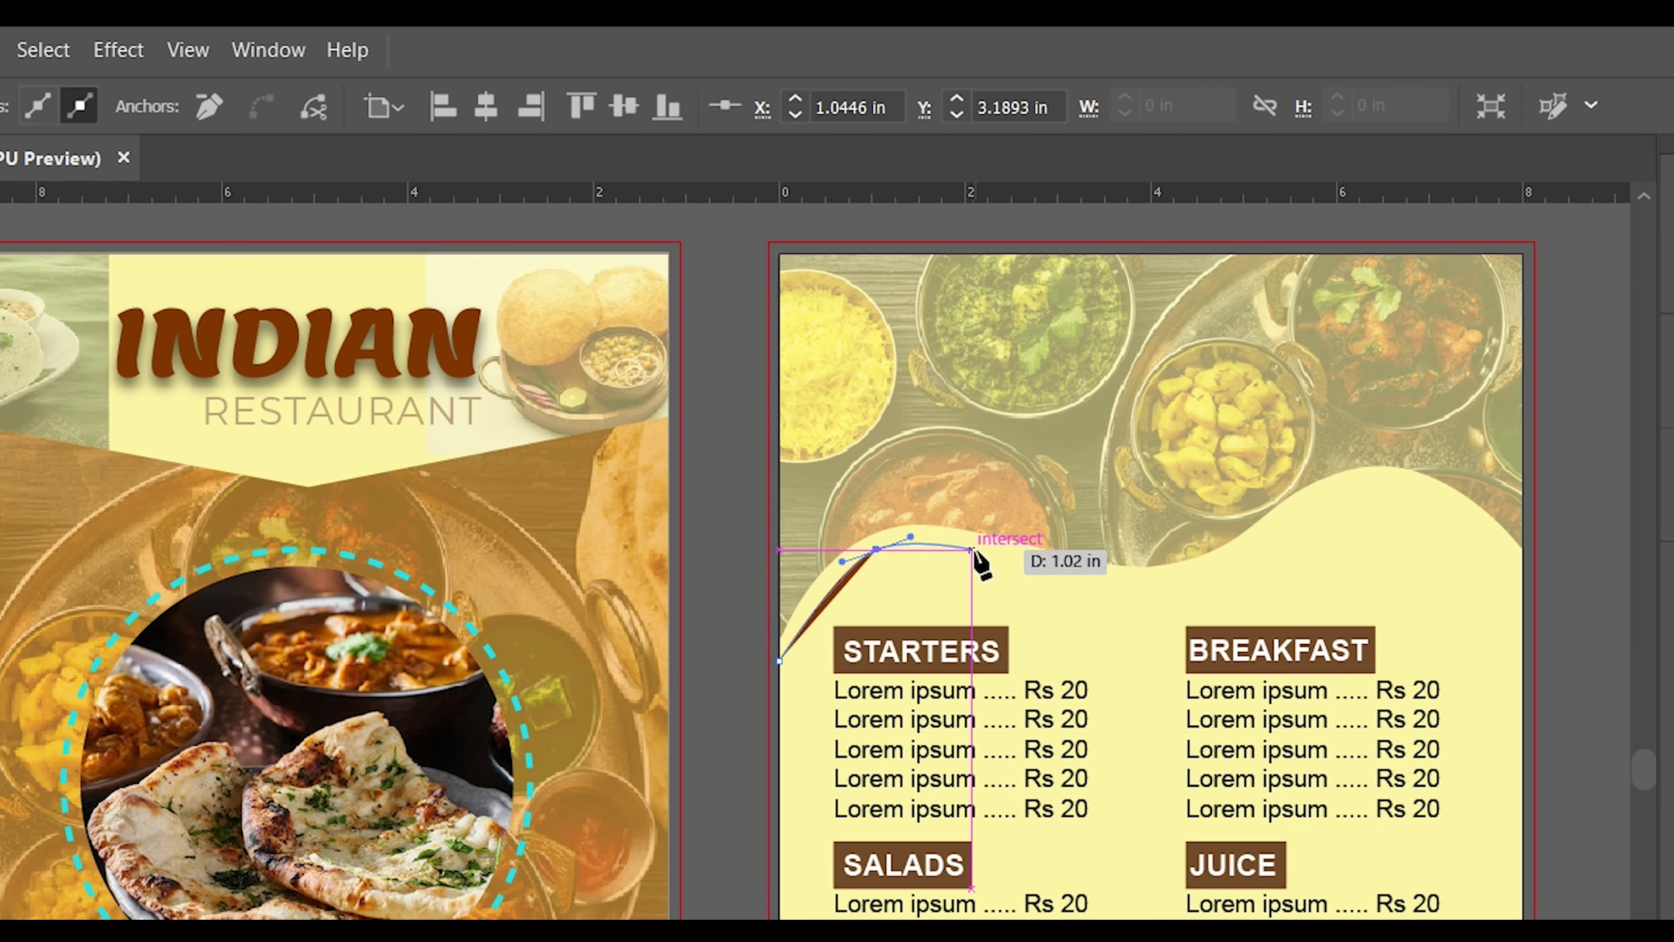
drag(1009, 558, 1031, 561)
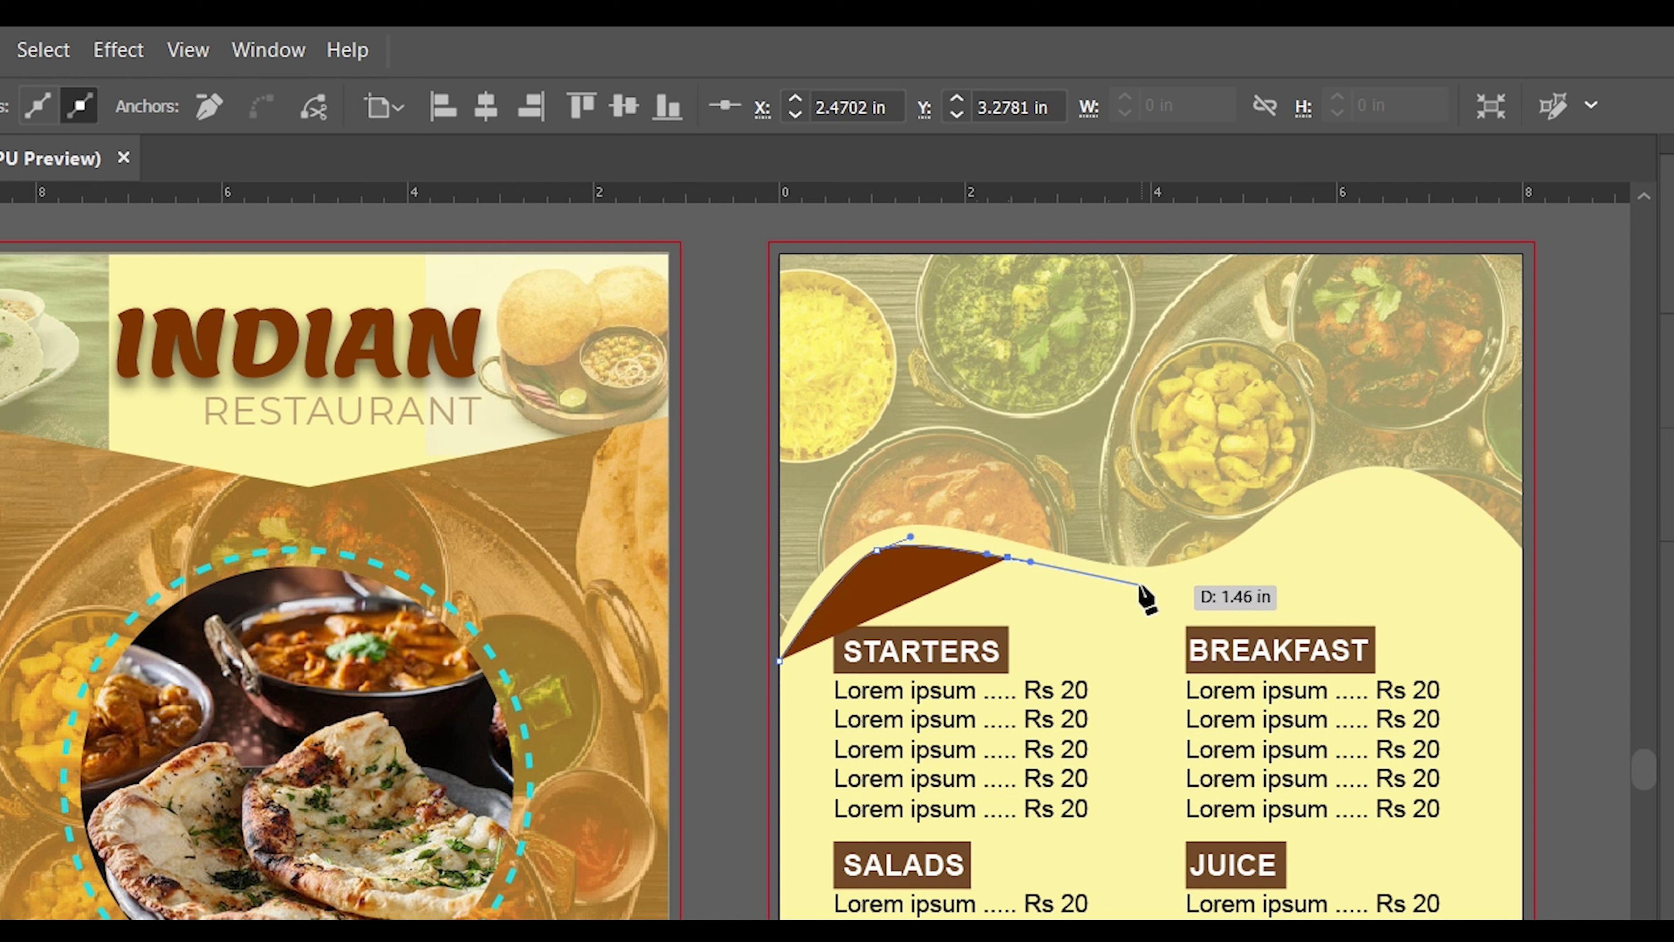
drag(1130, 588, 1156, 587)
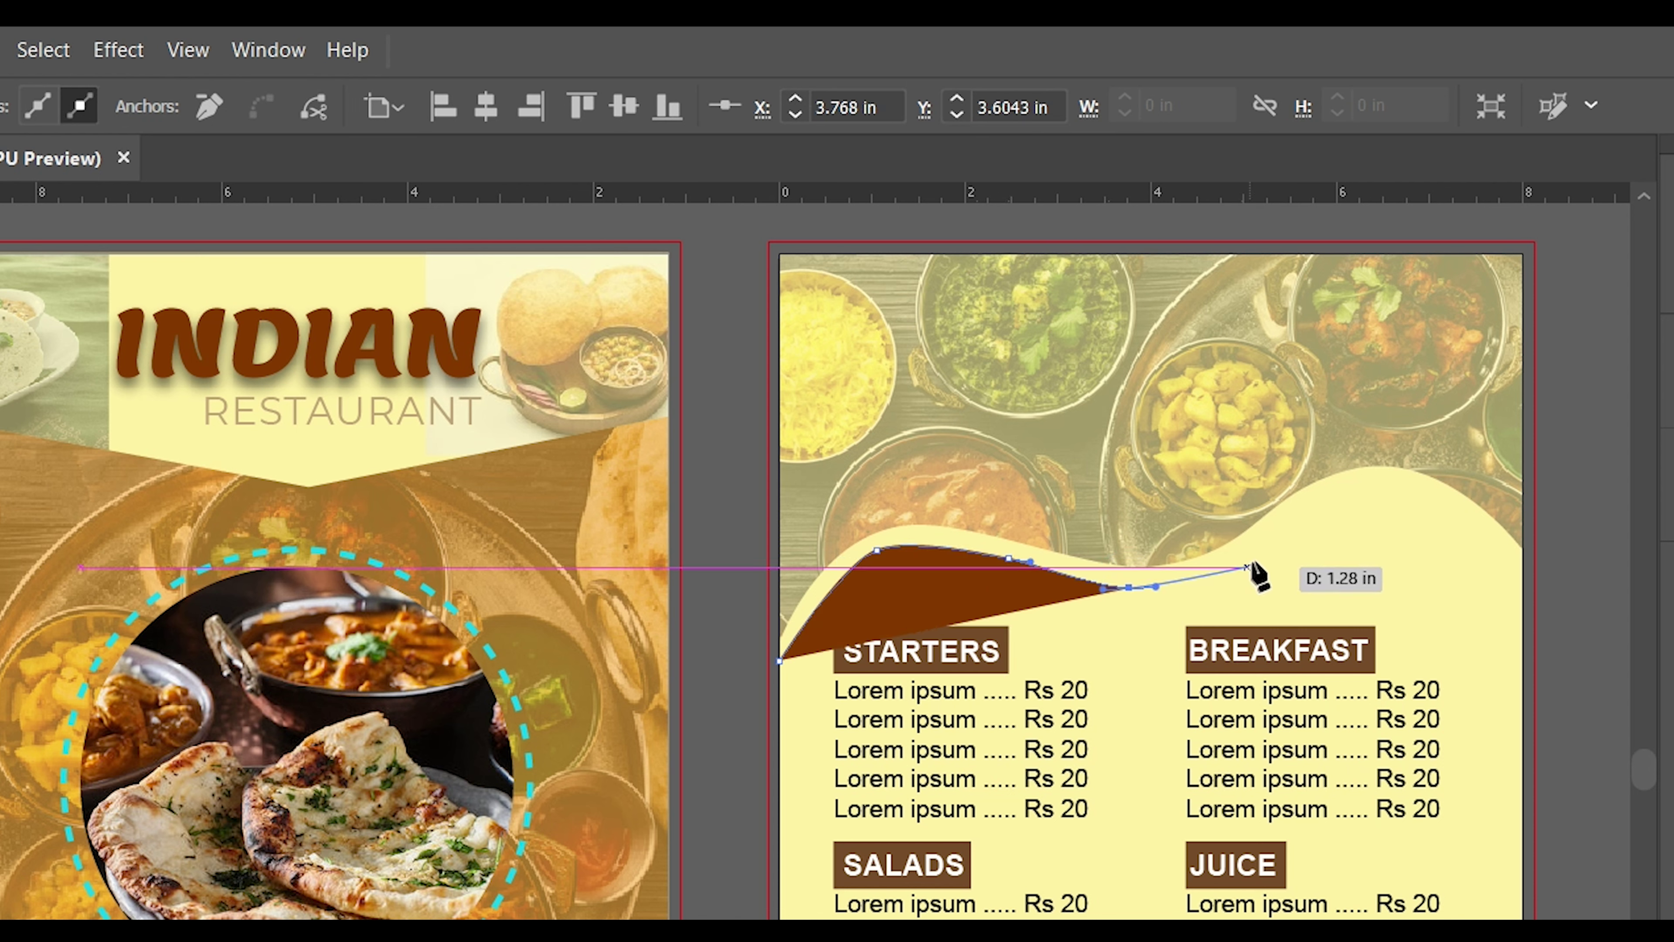
mouse_move(1266, 550)
mouse_down()
mouse_move(1360, 489)
mouse_move(1447, 507)
mouse_up()
click(1289, 531)
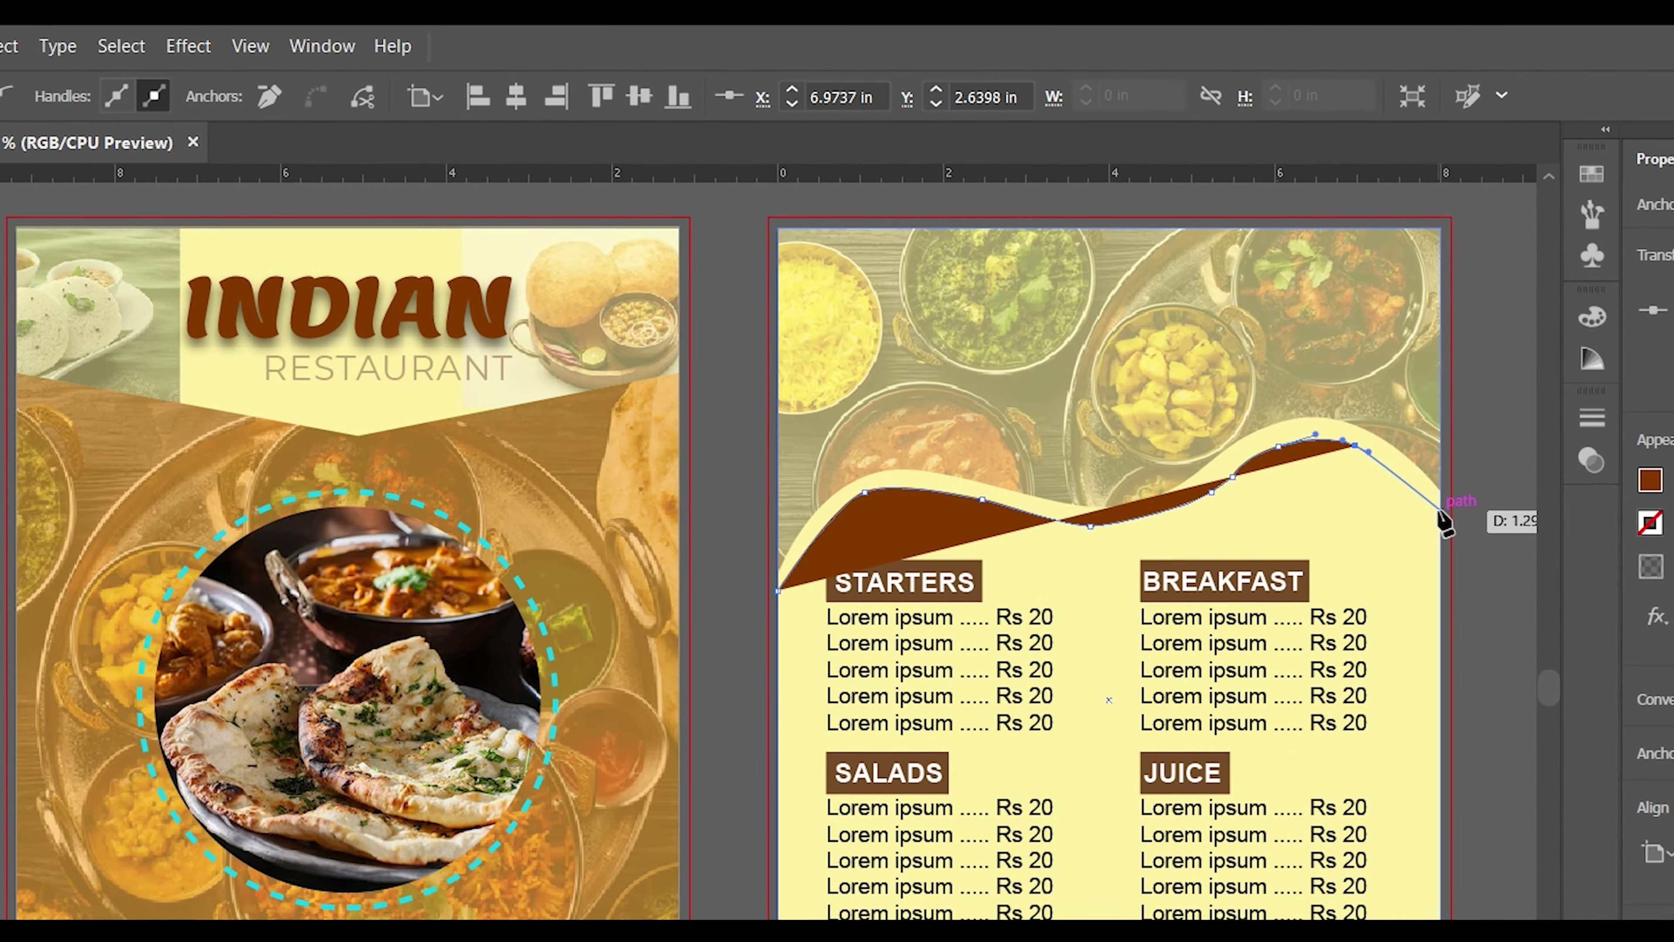
click(1443, 521)
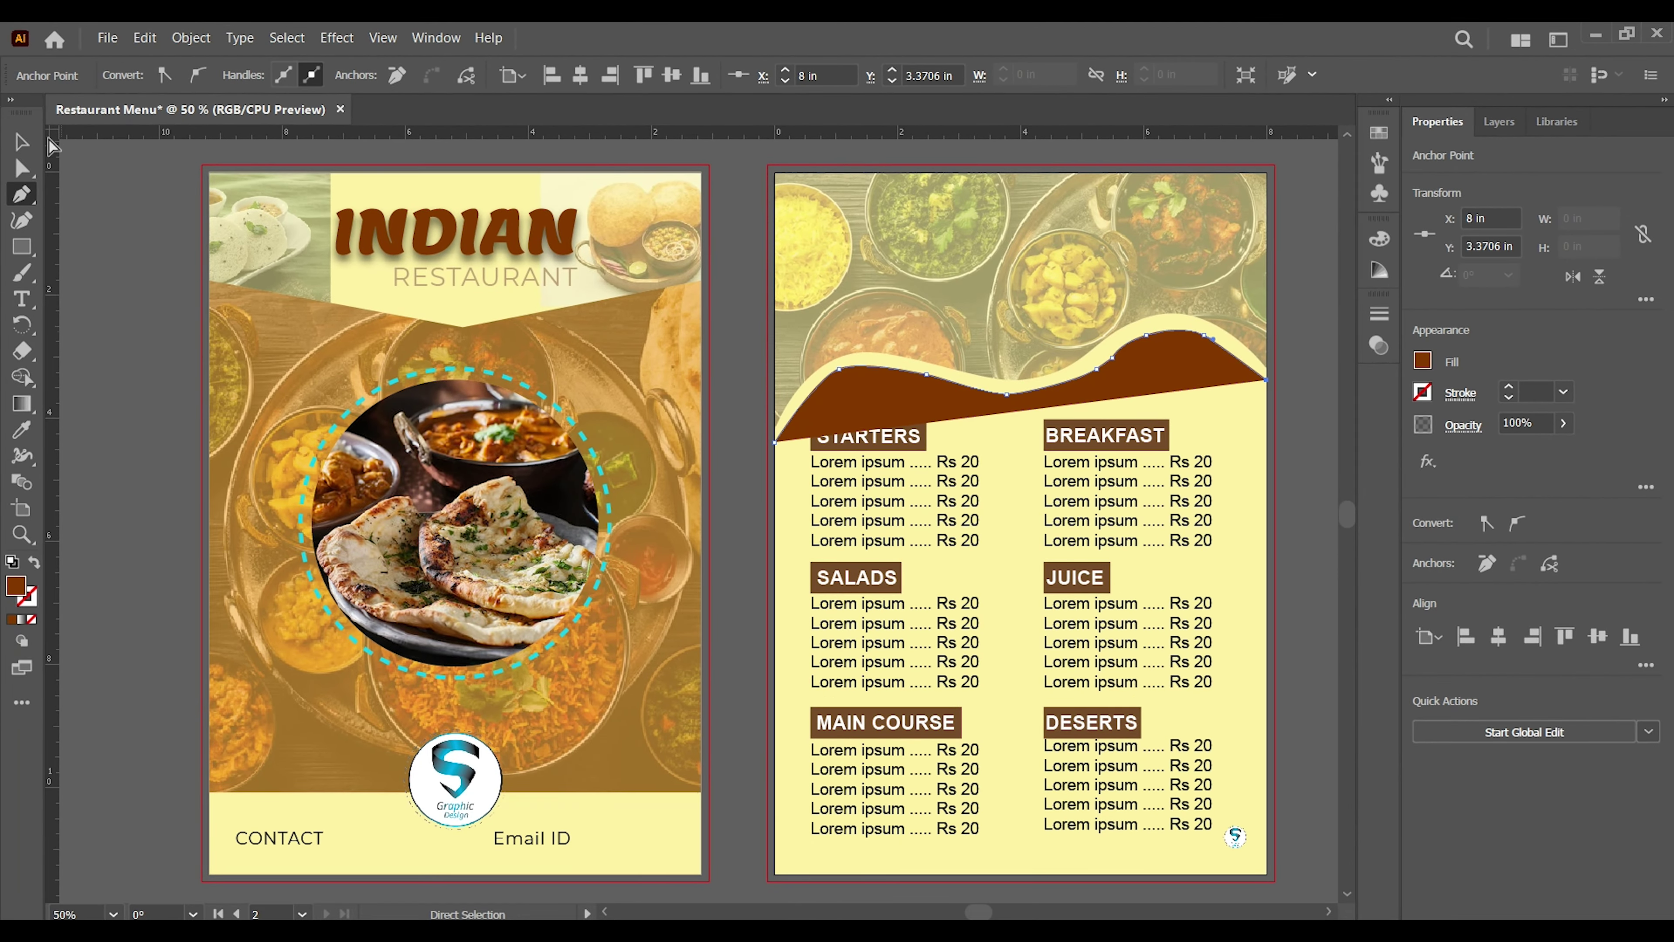
click(21, 141)
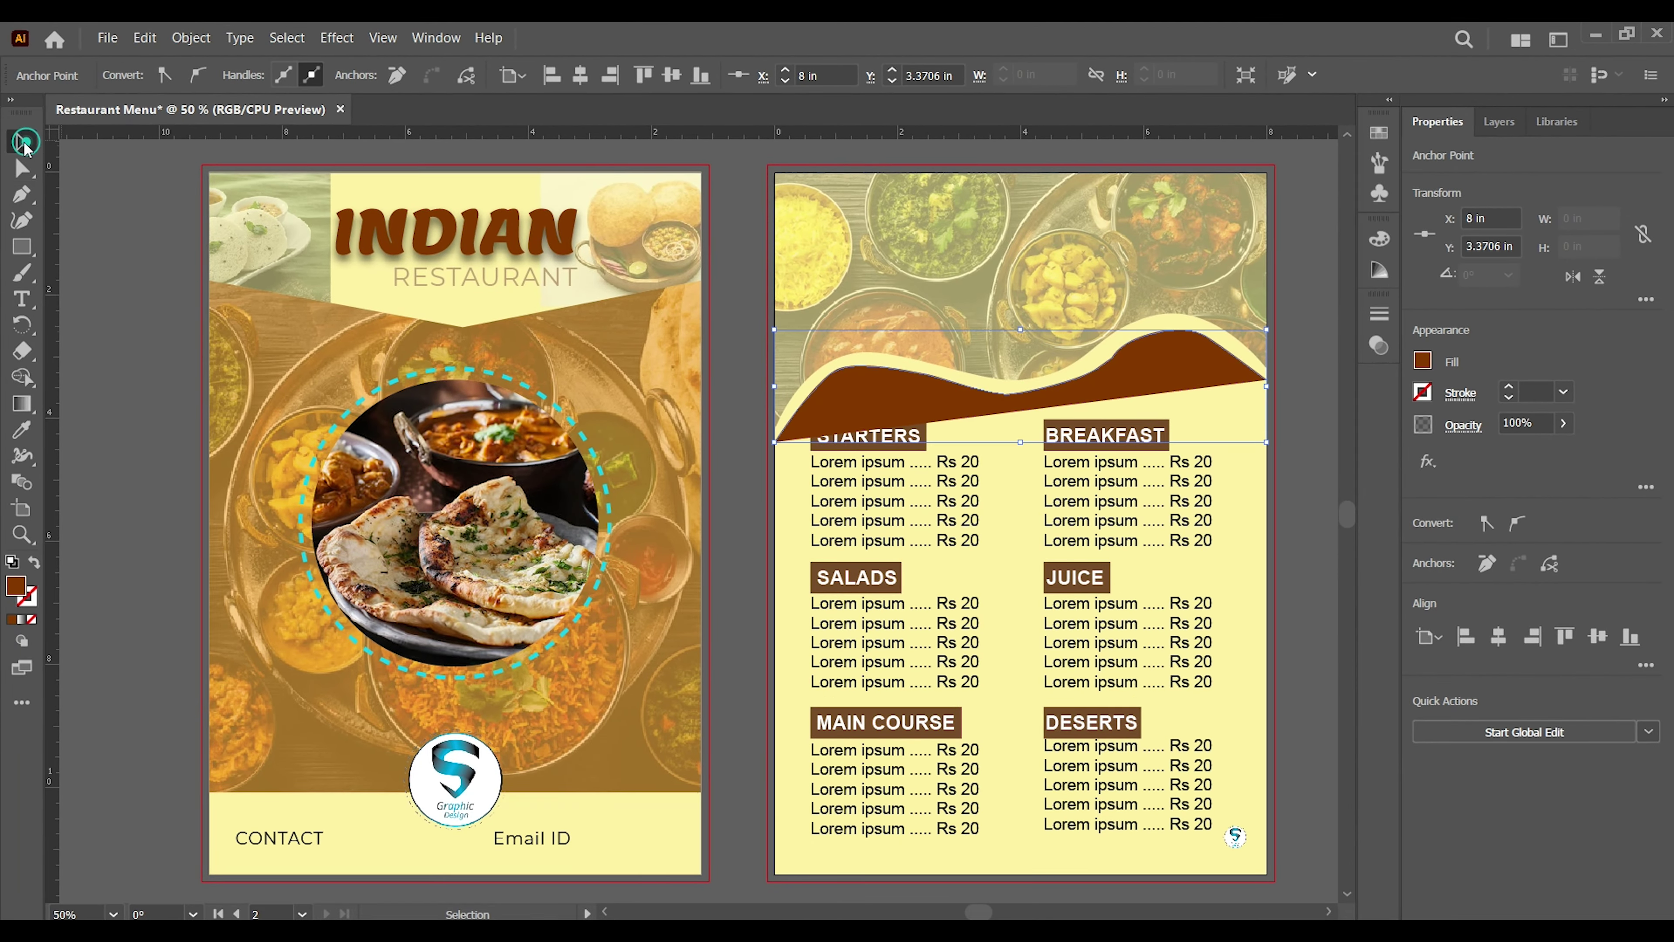
Swap the wave's fill to stroke and make it a 3 pt dashed brown line.
click(31, 566)
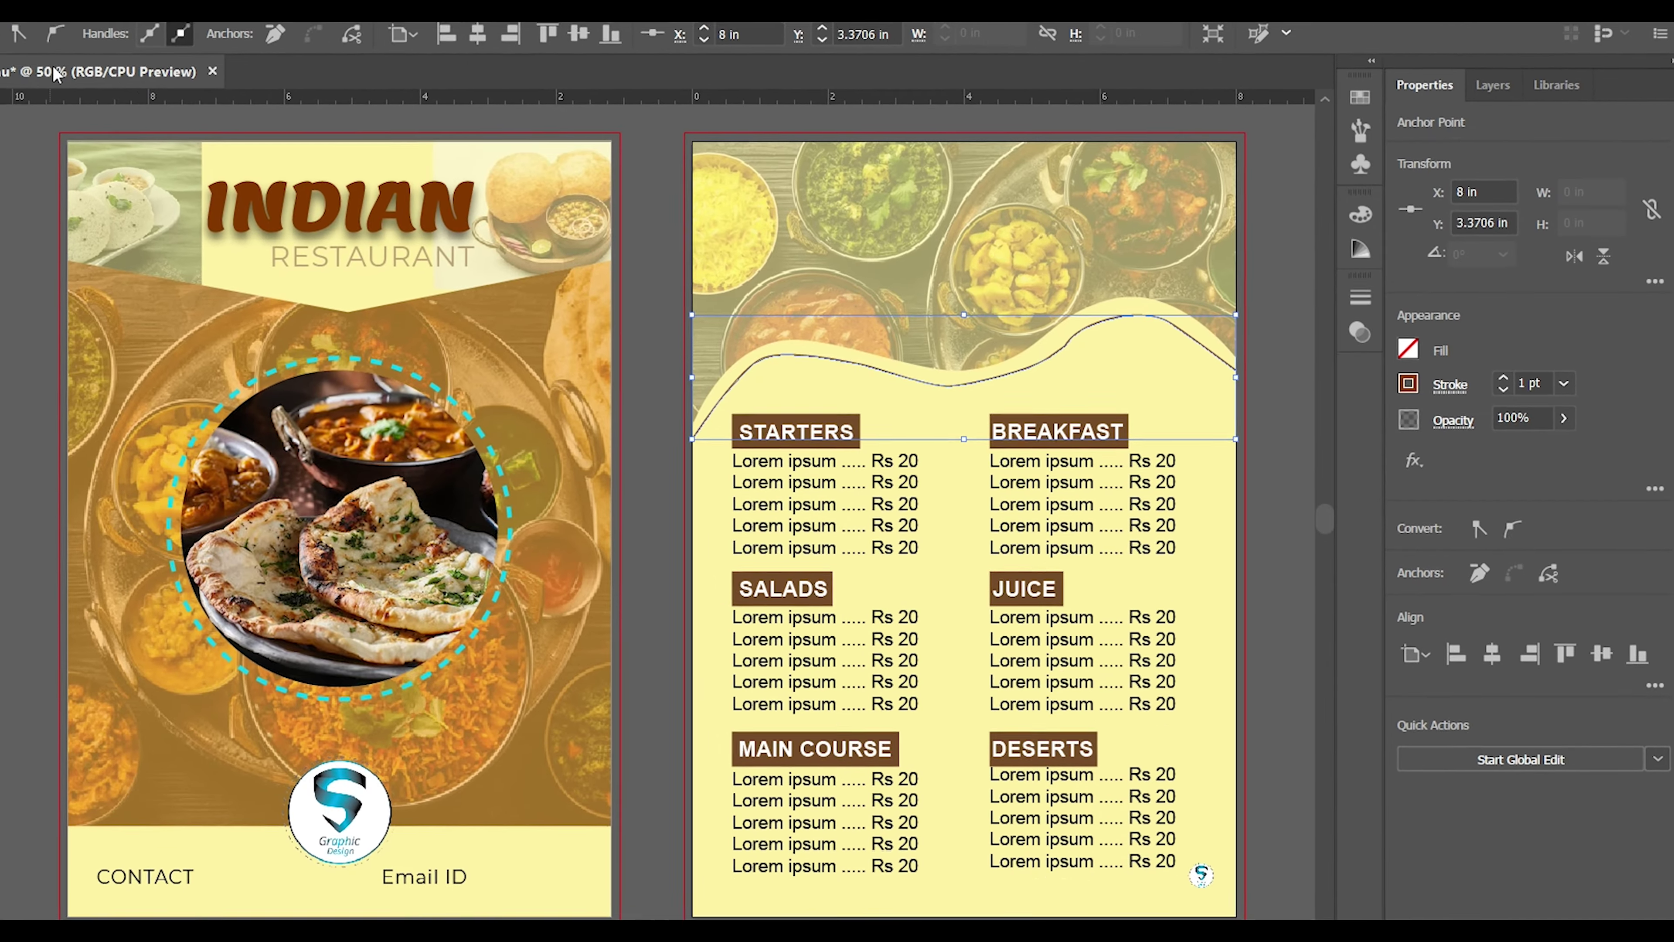
click(1441, 380)
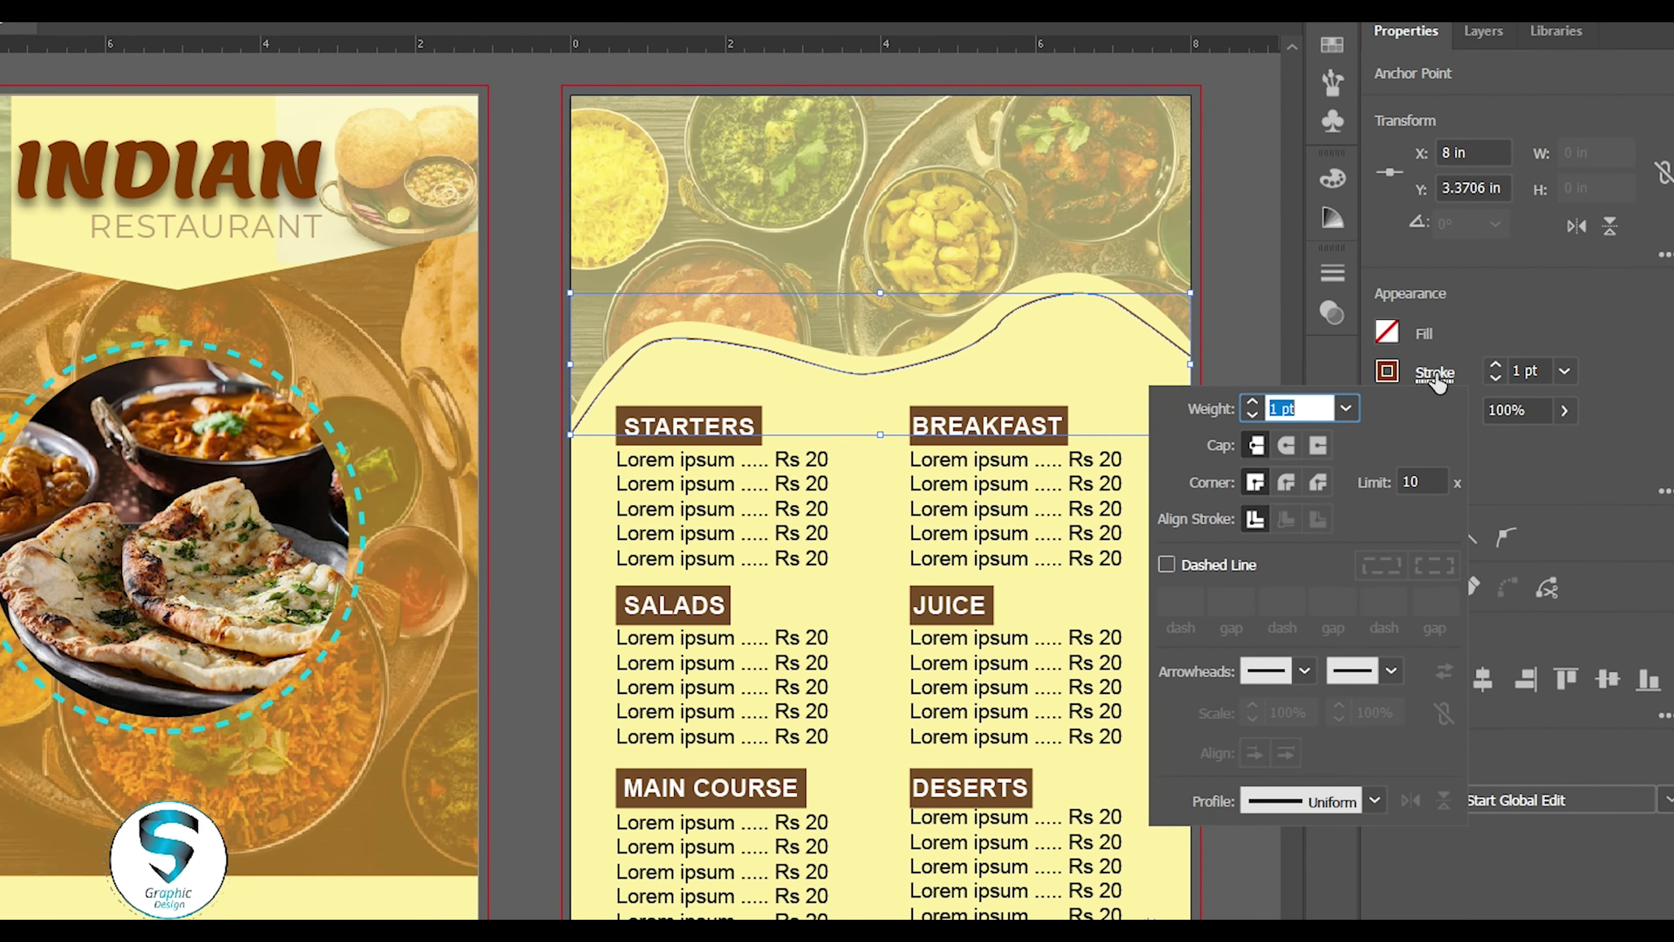
click(1167, 565)
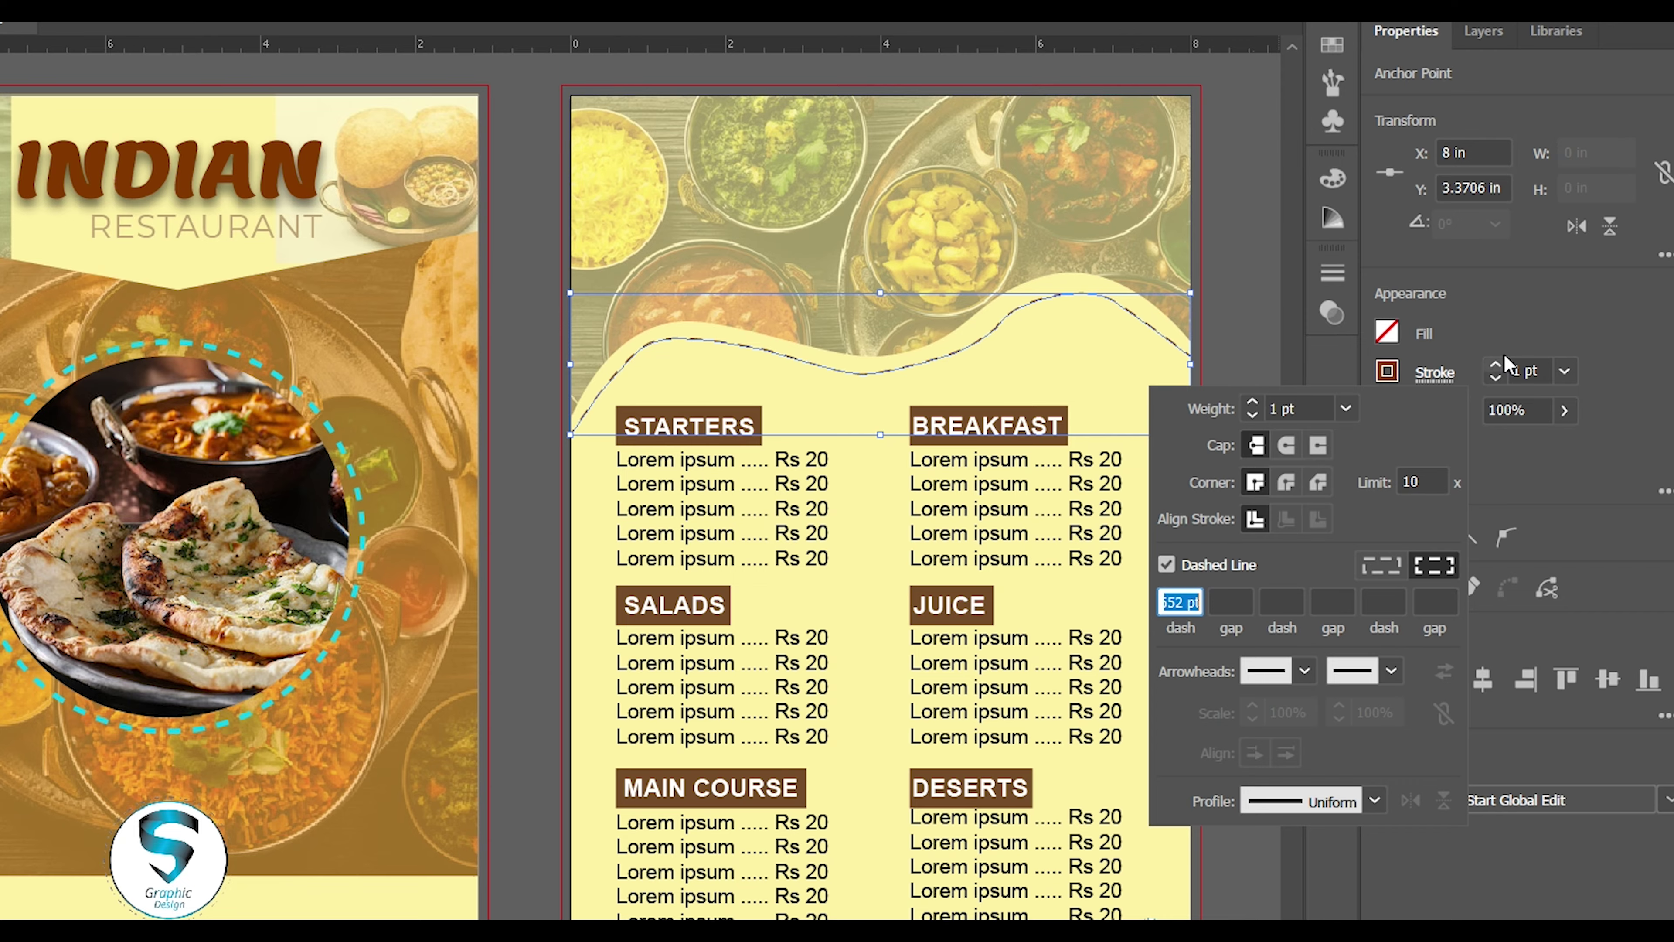
click(1495, 365)
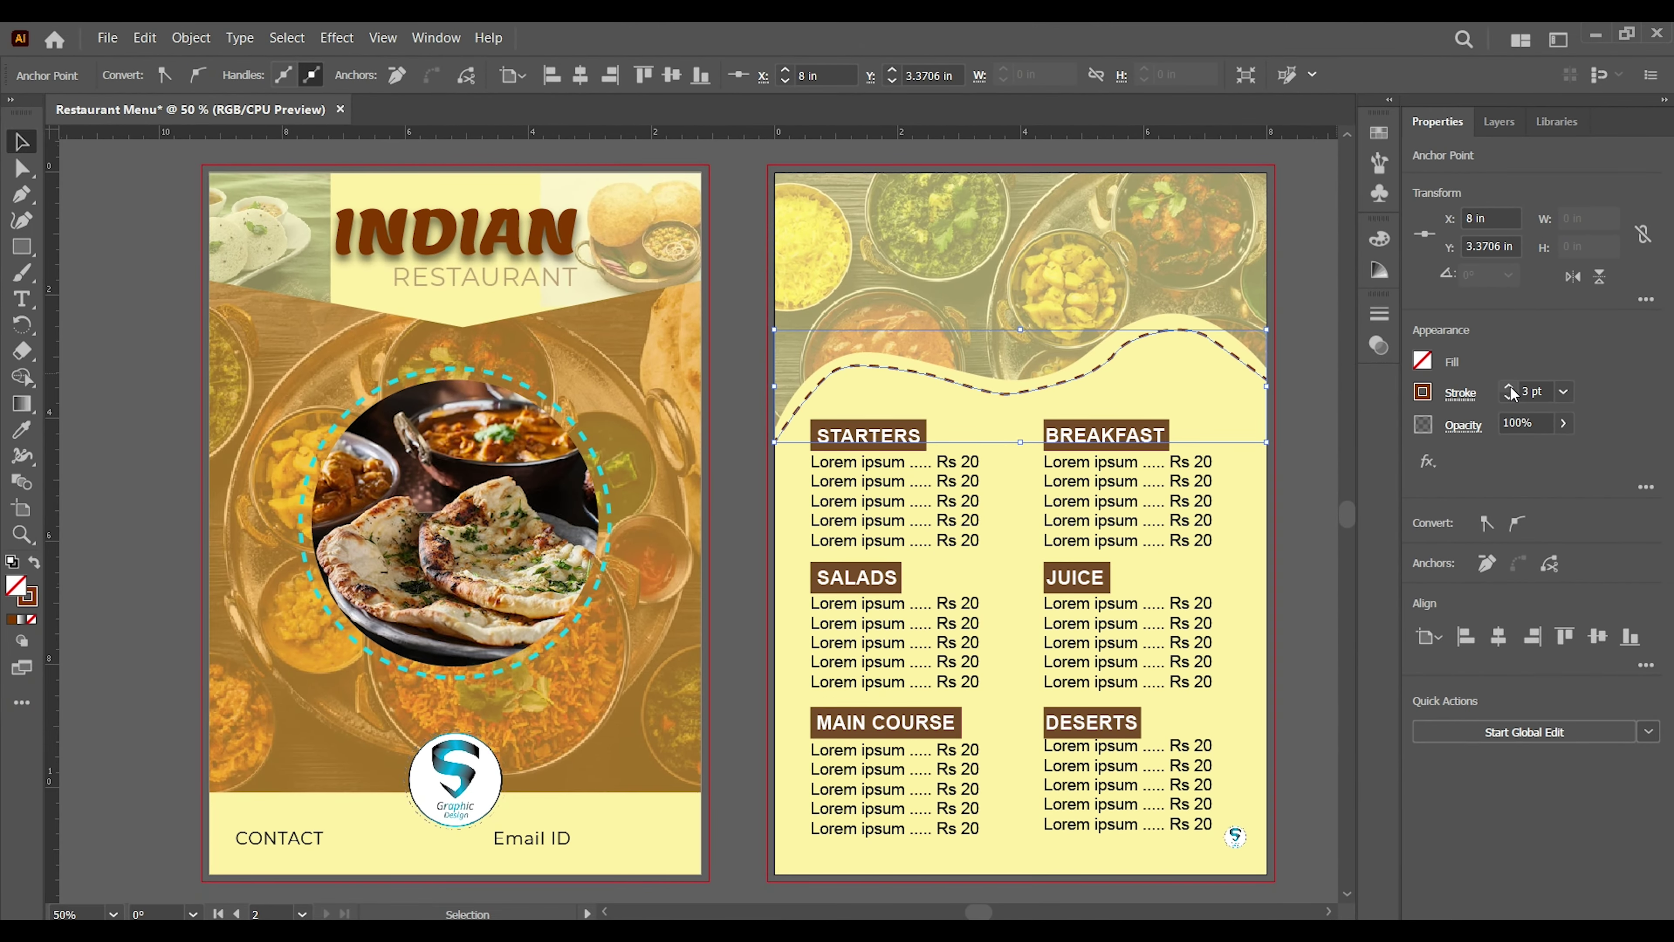
click(739, 336)
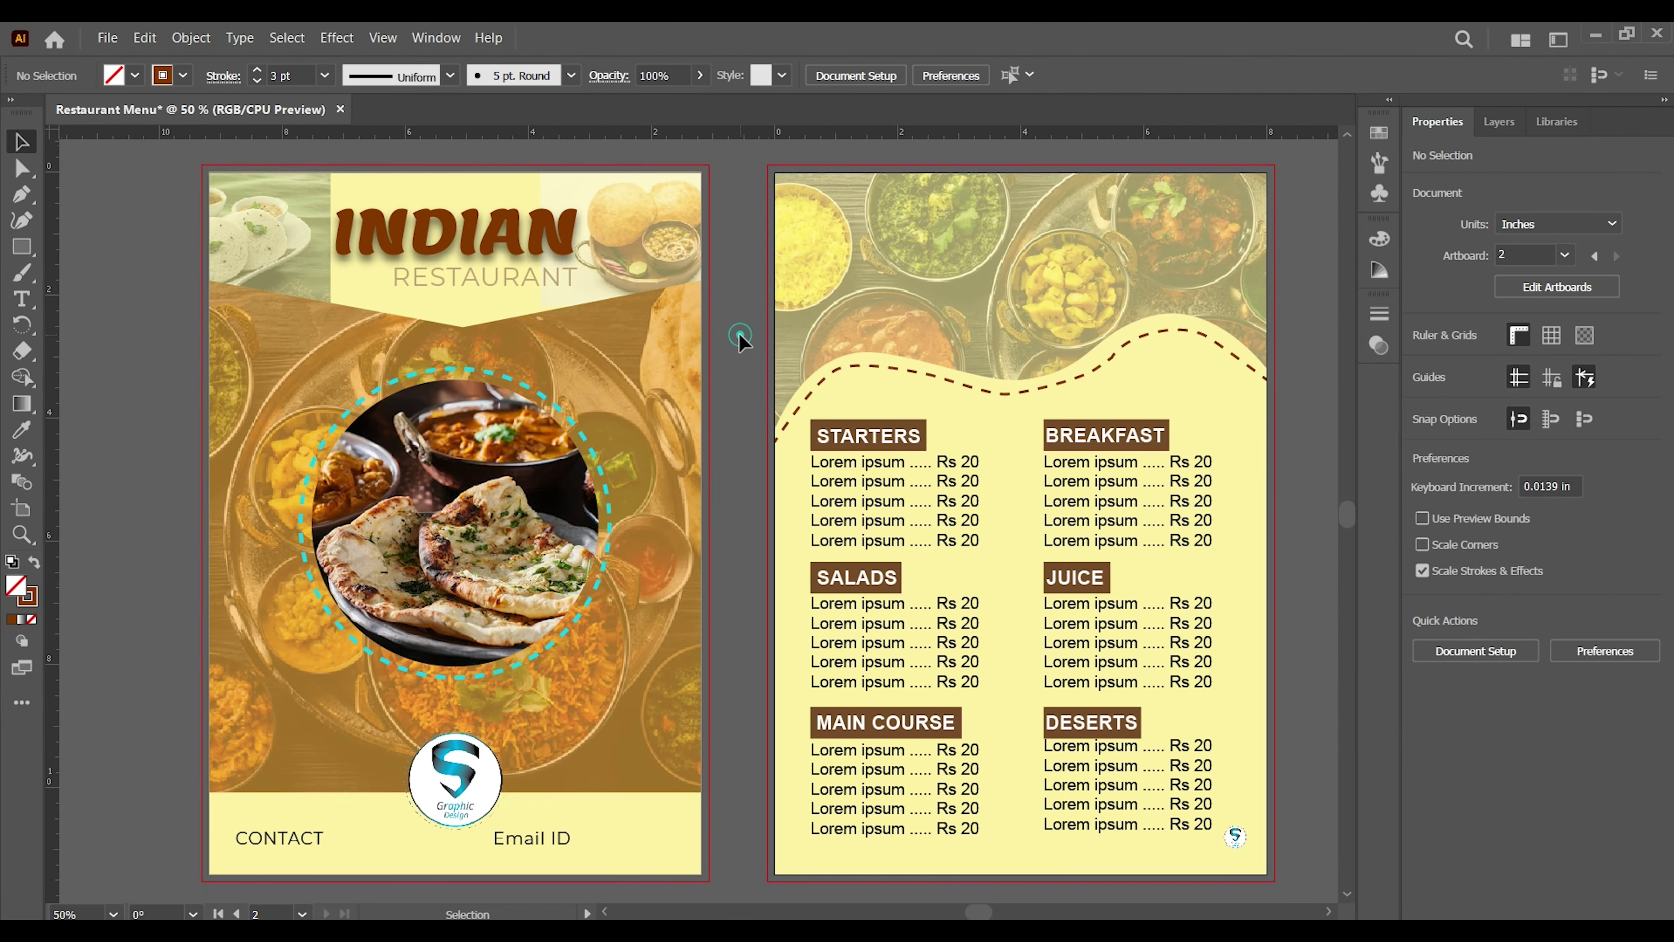
Eyedrop the wave's 3 pt dashed brown stroke onto the cyan ring around the cover photo.
click(391, 393)
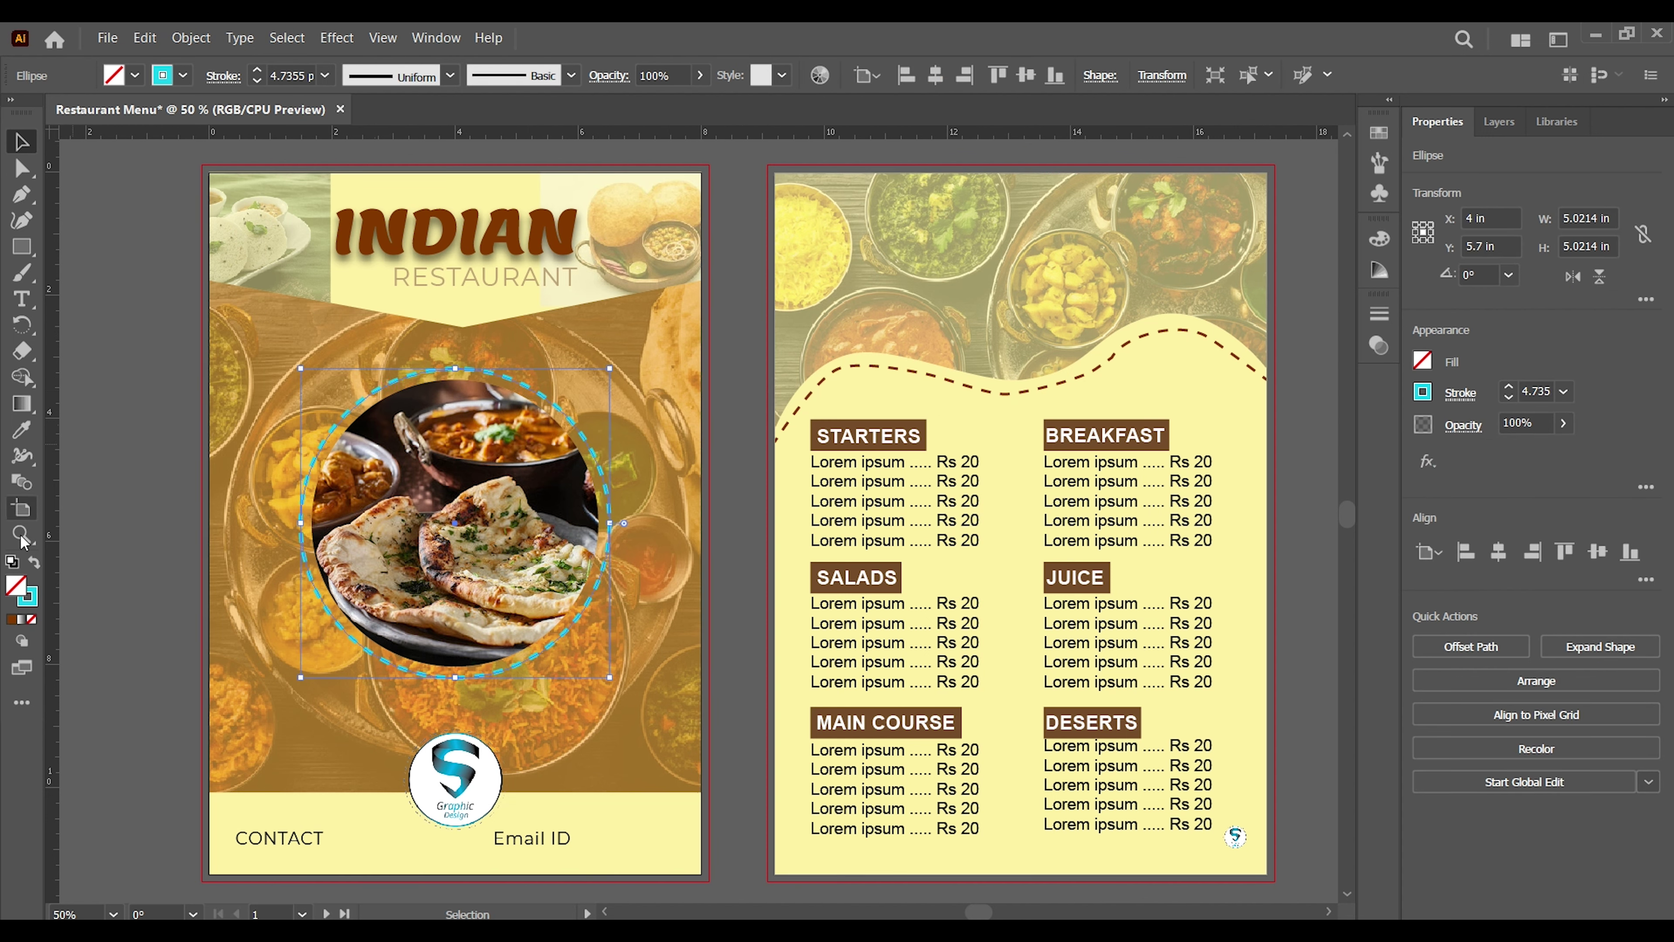
click(22, 431)
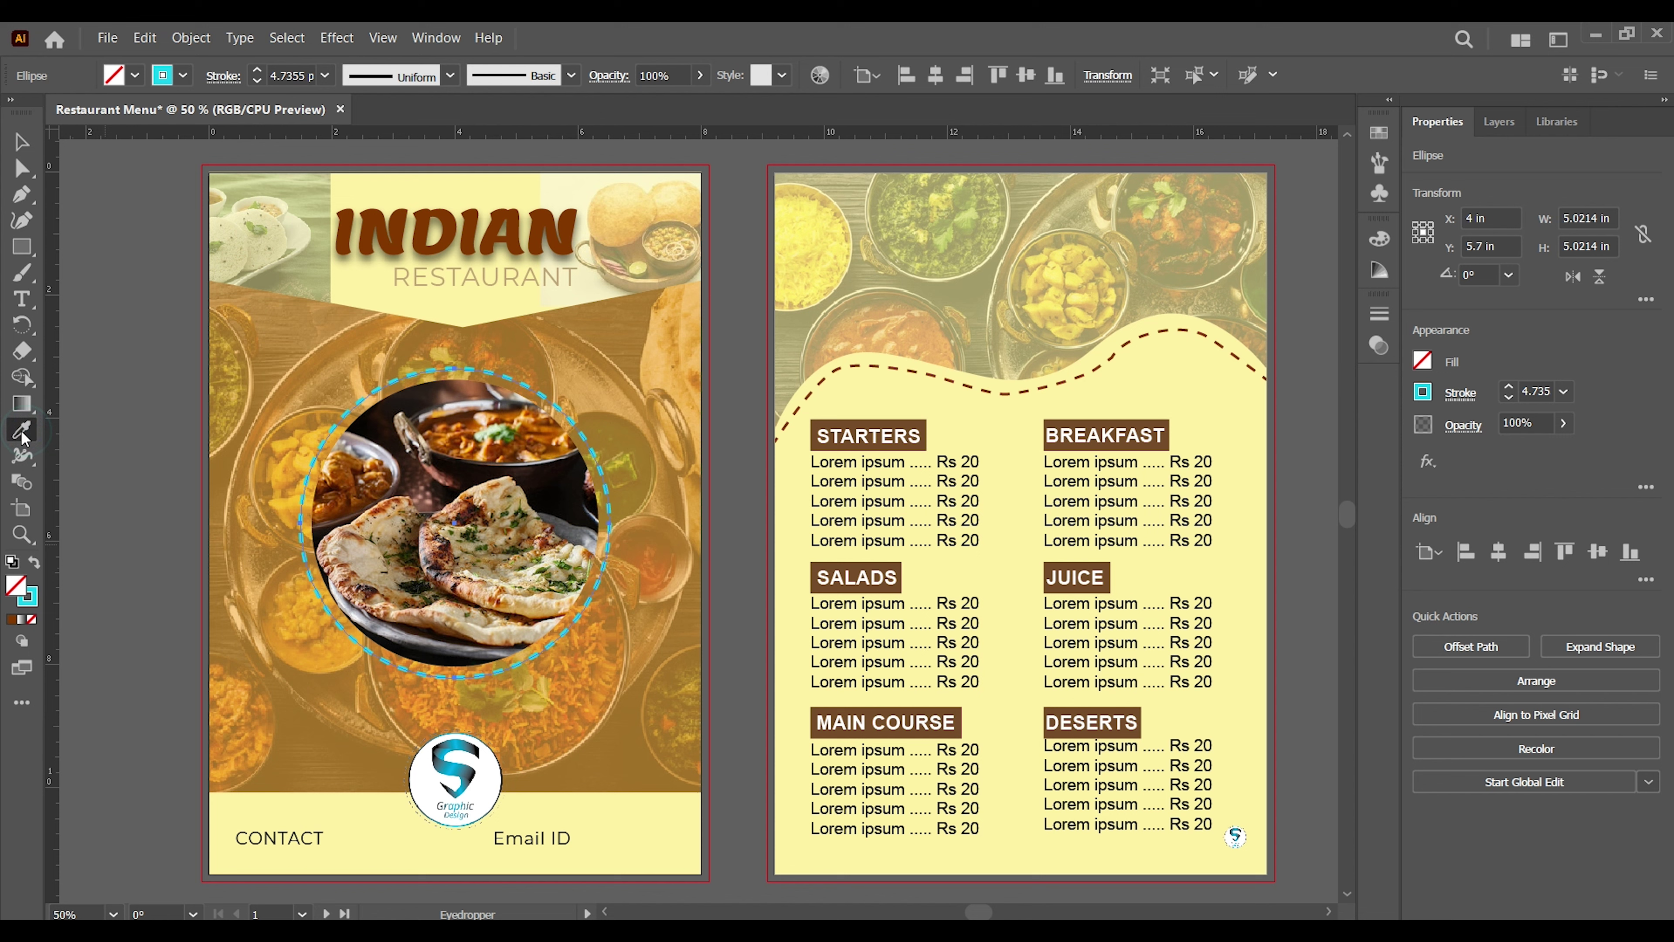
click(887, 366)
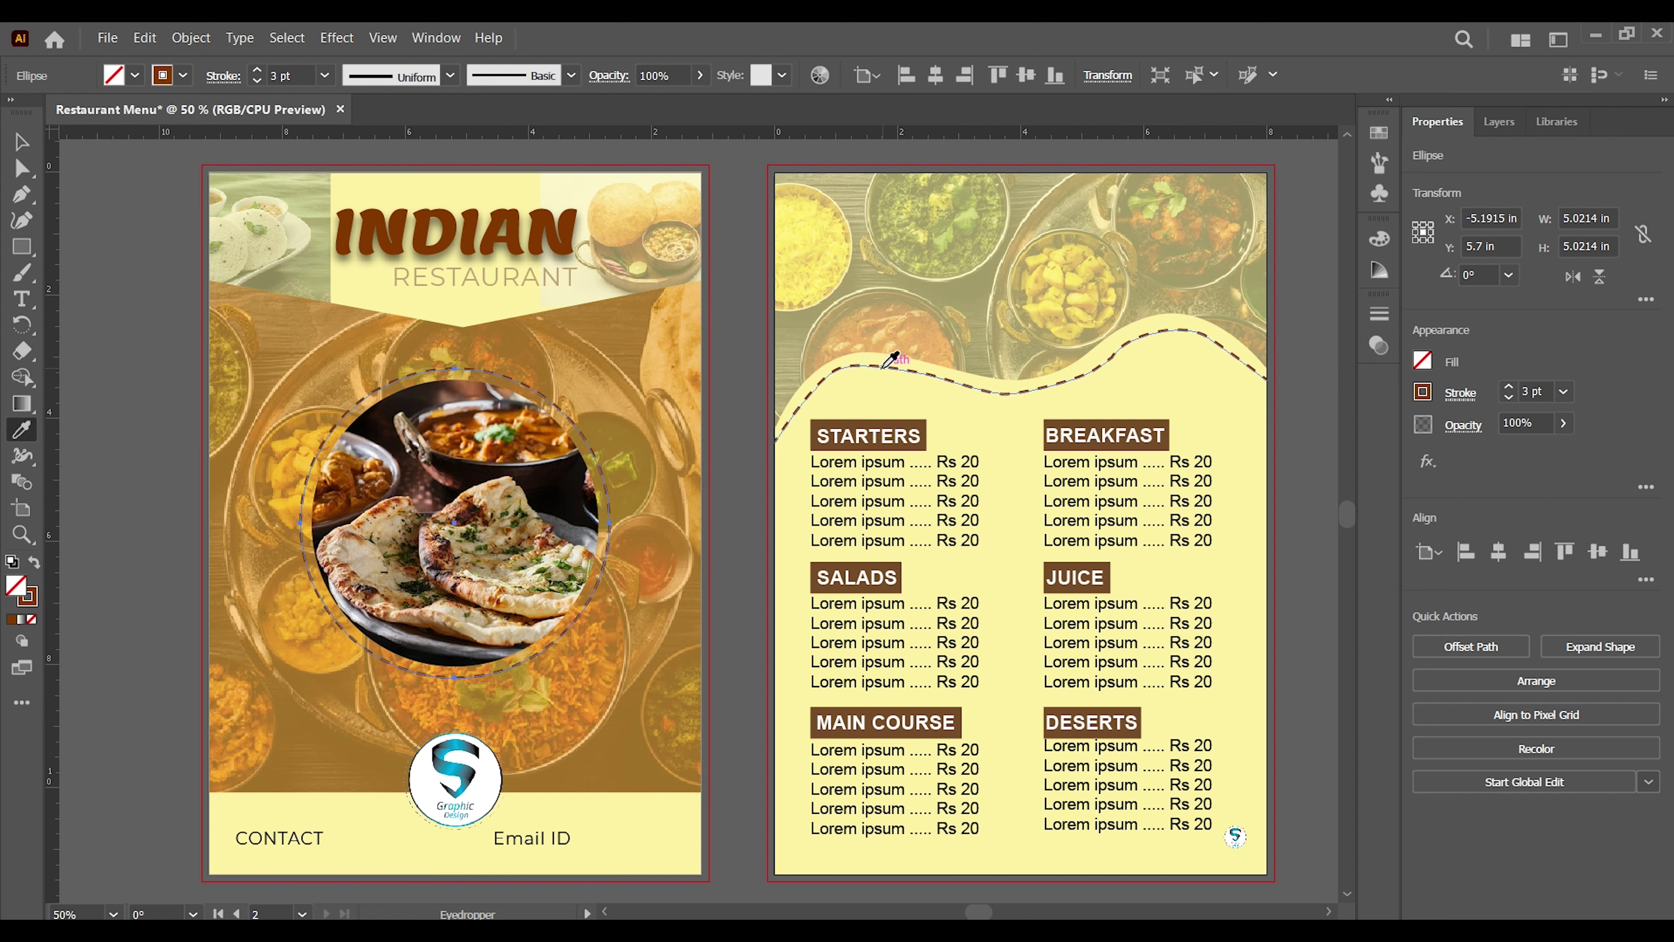
click(22, 143)
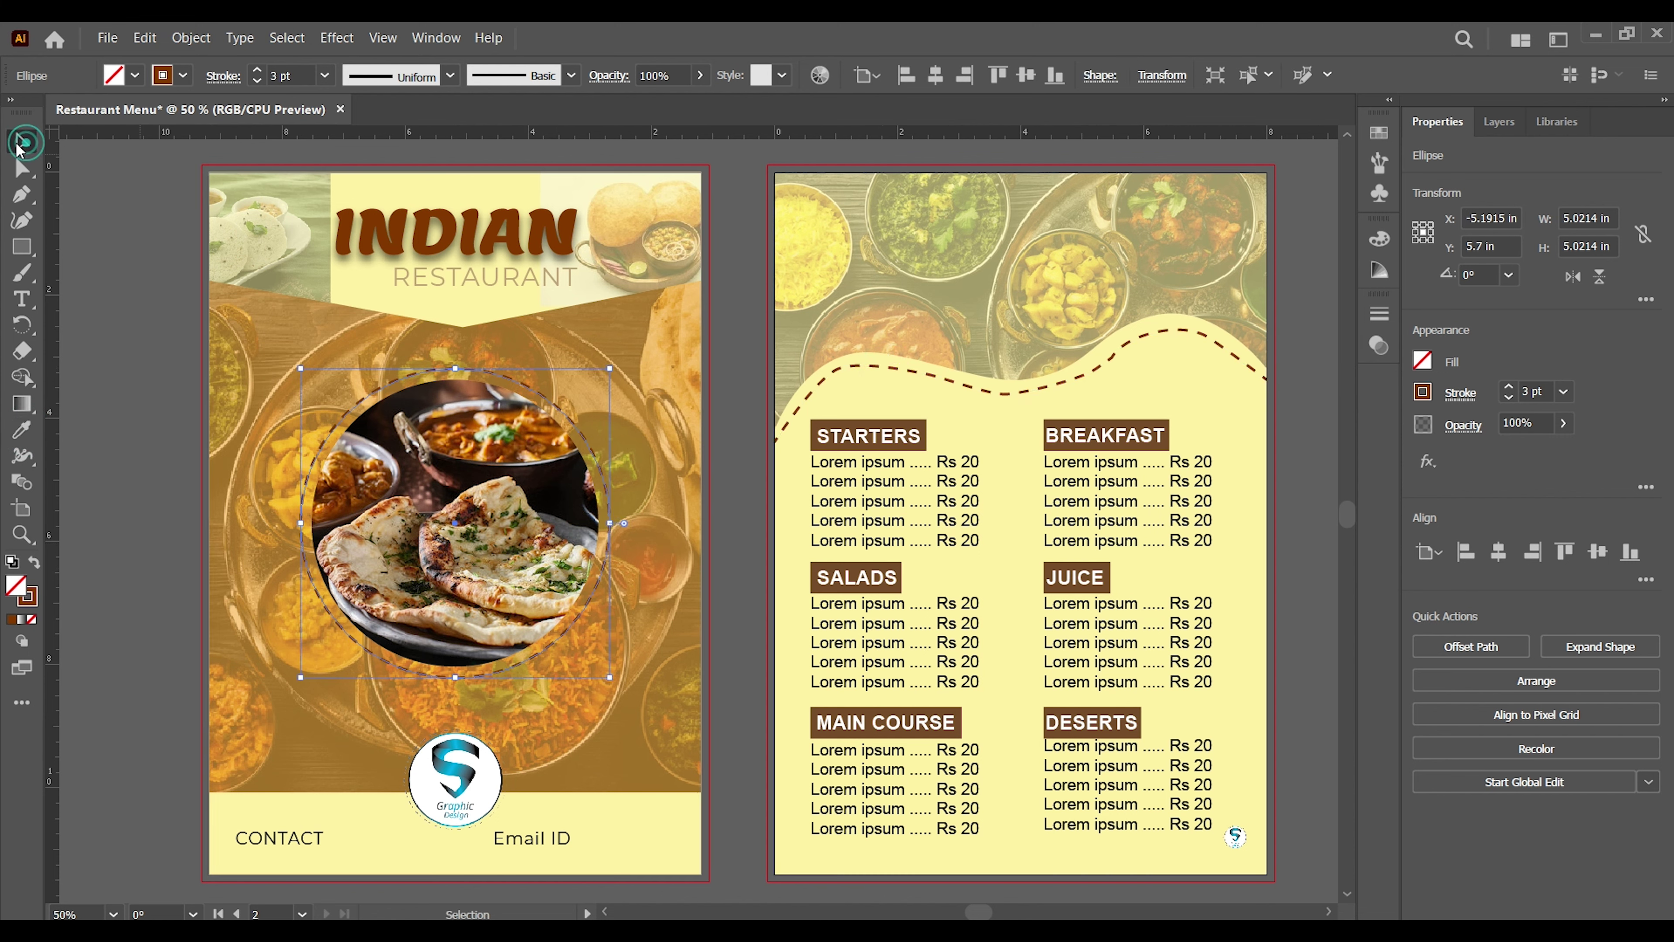
click(158, 300)
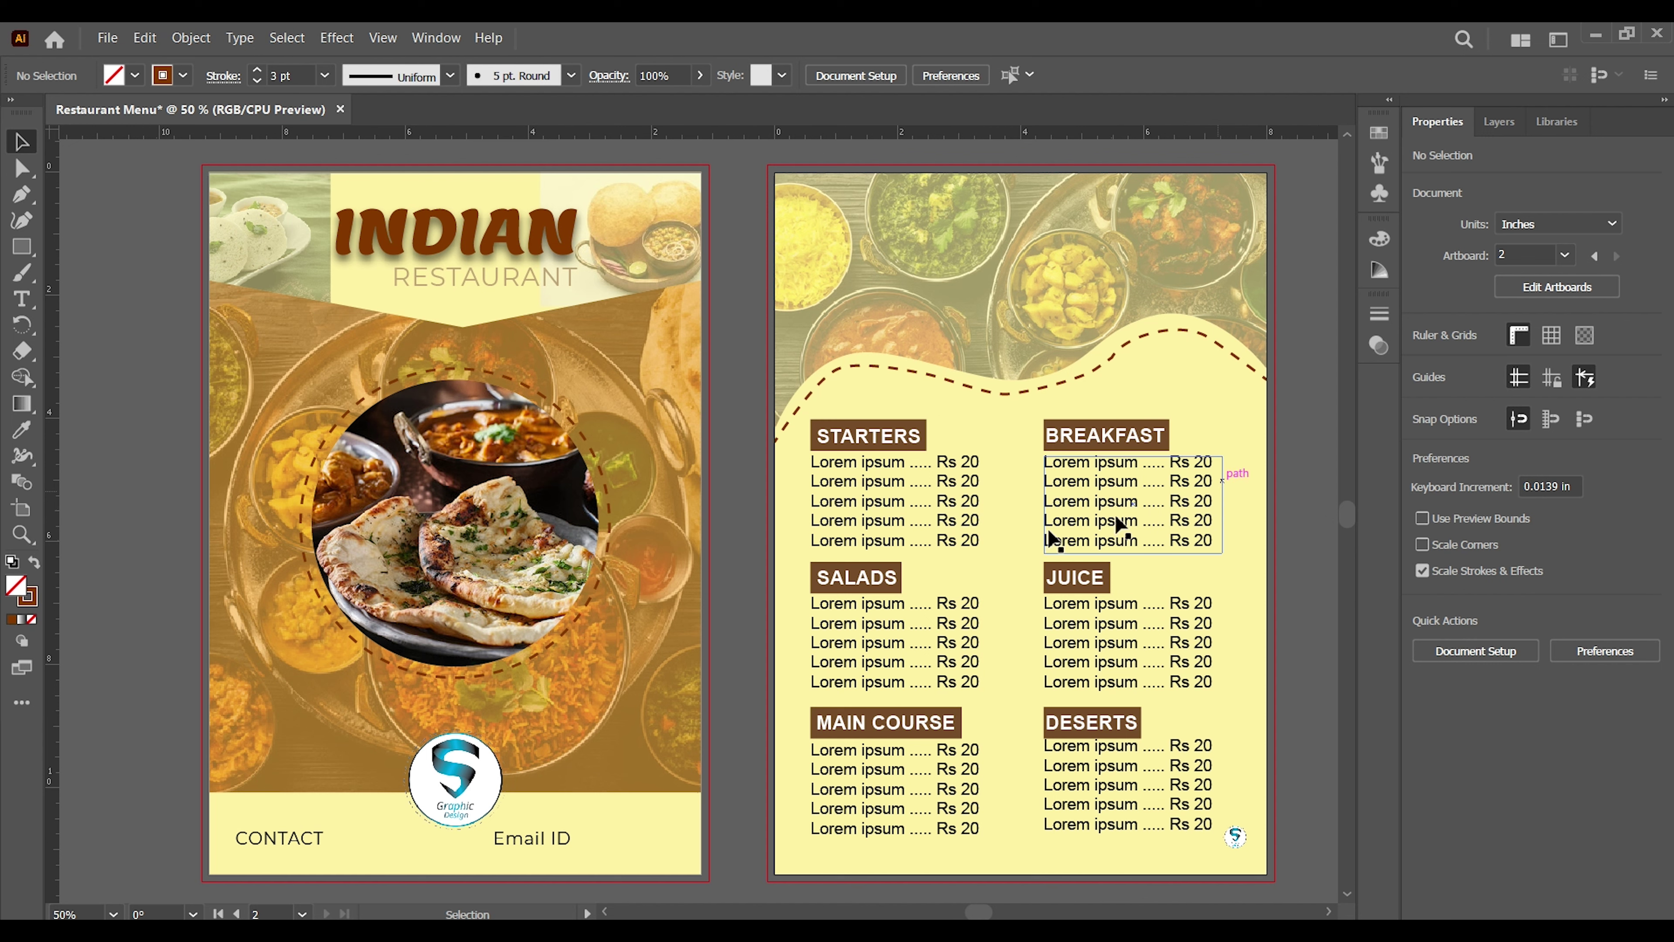
Change the cover's CONTACT text font from Montserrat to Arial.
click(893, 472)
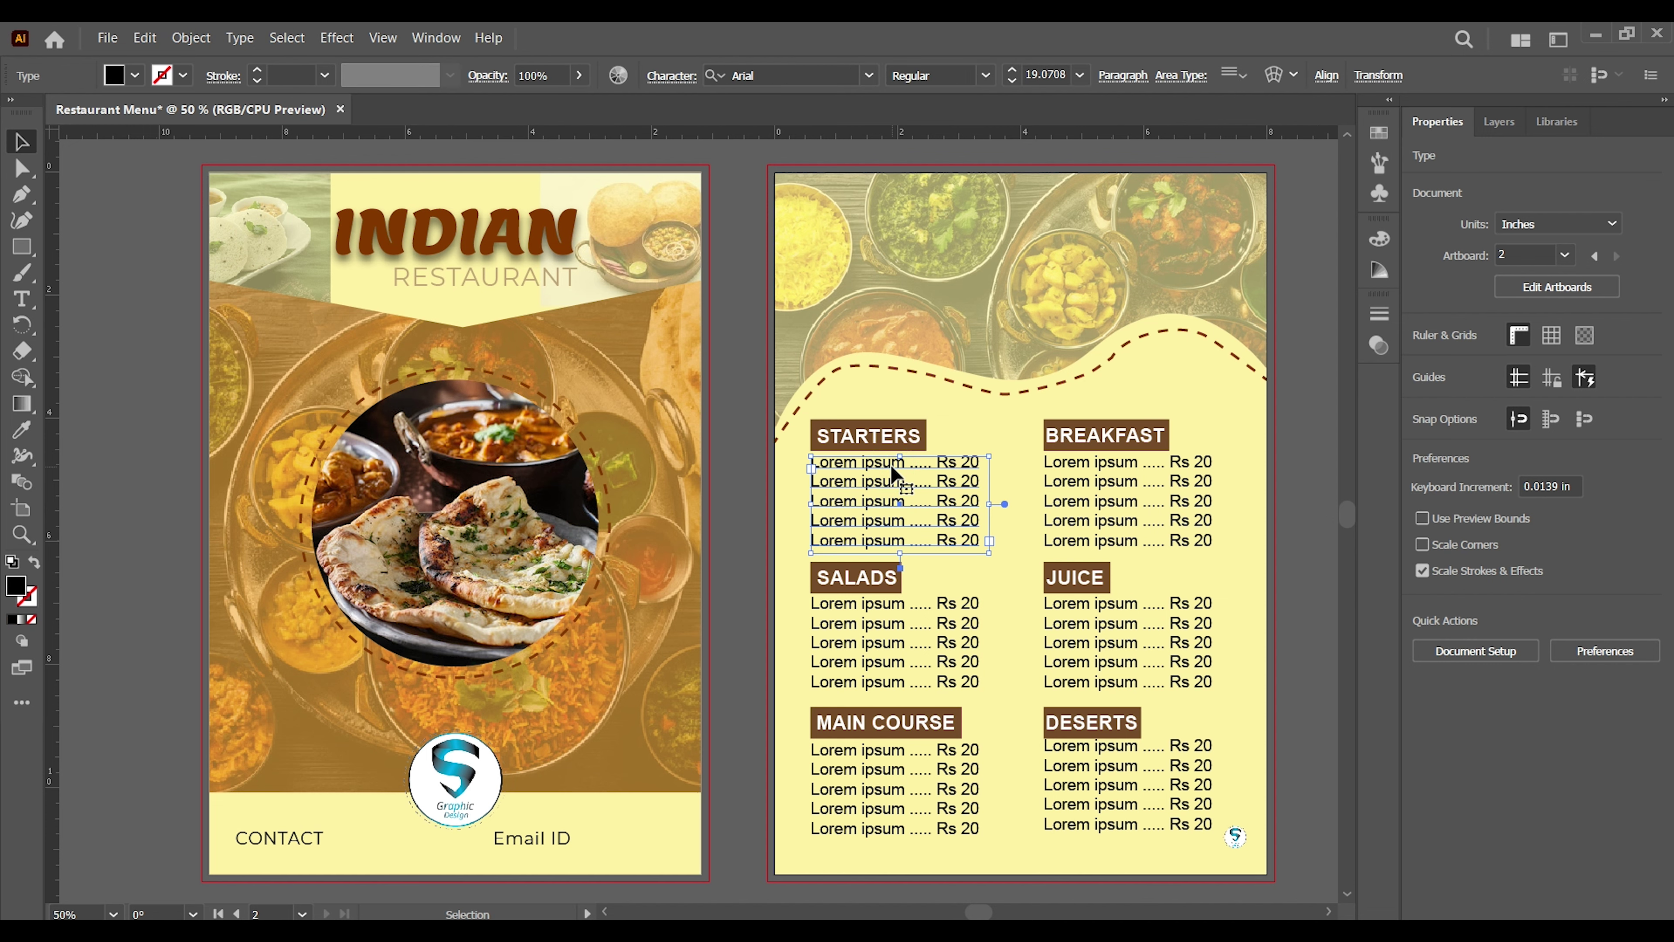
click(1279, 454)
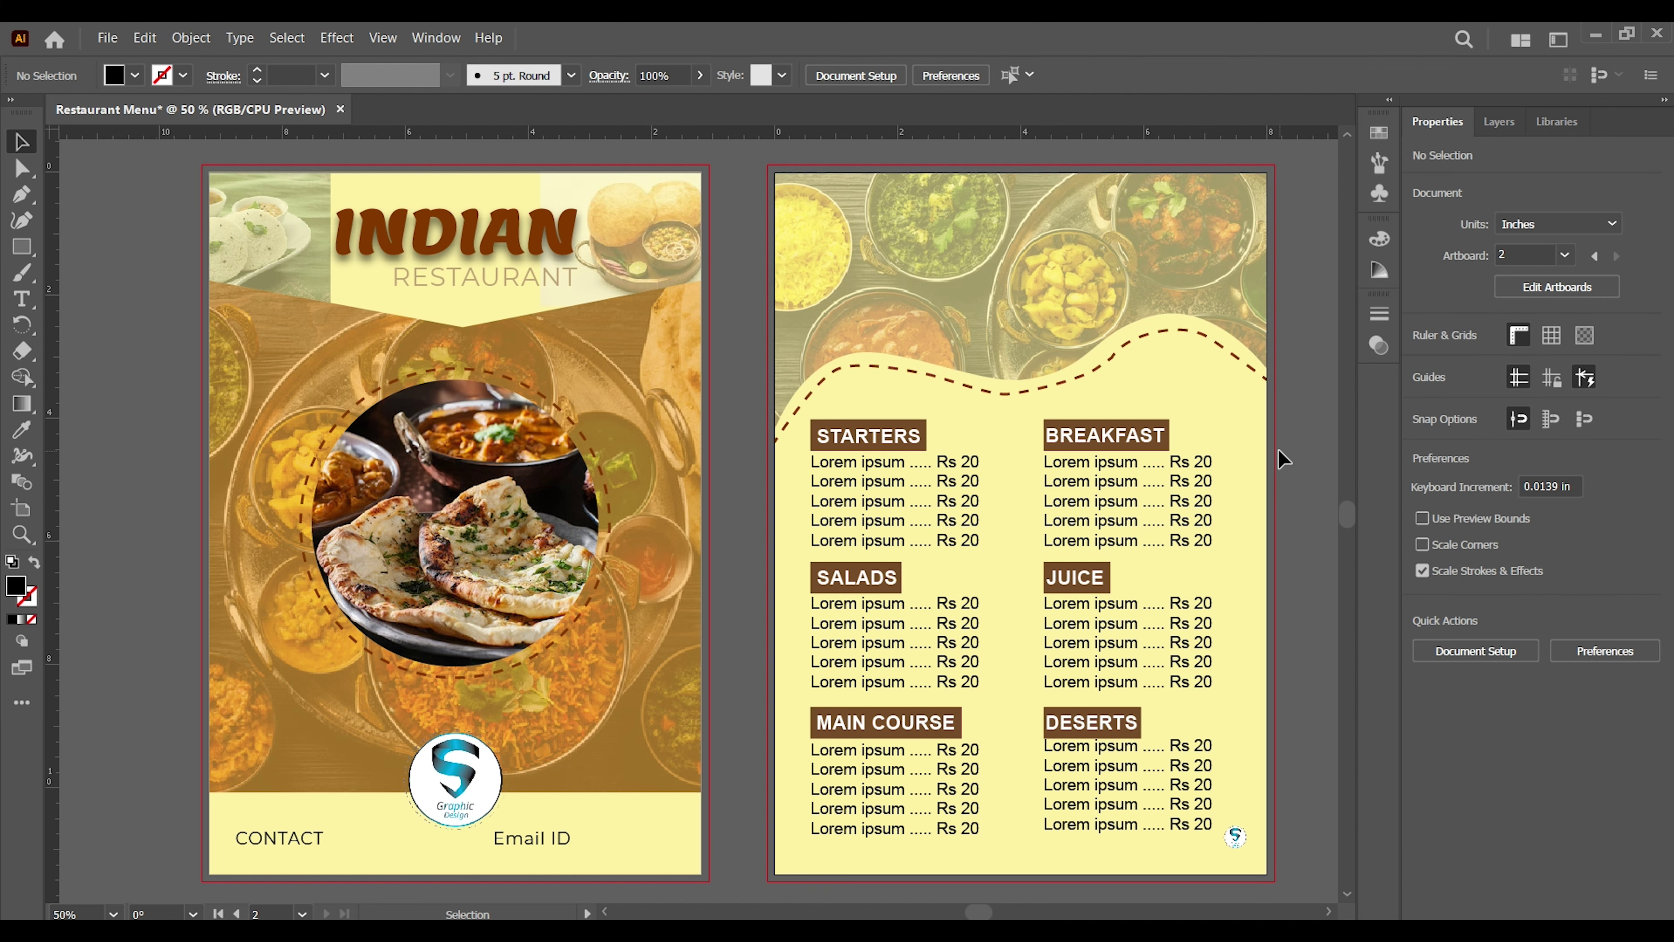
click(842, 470)
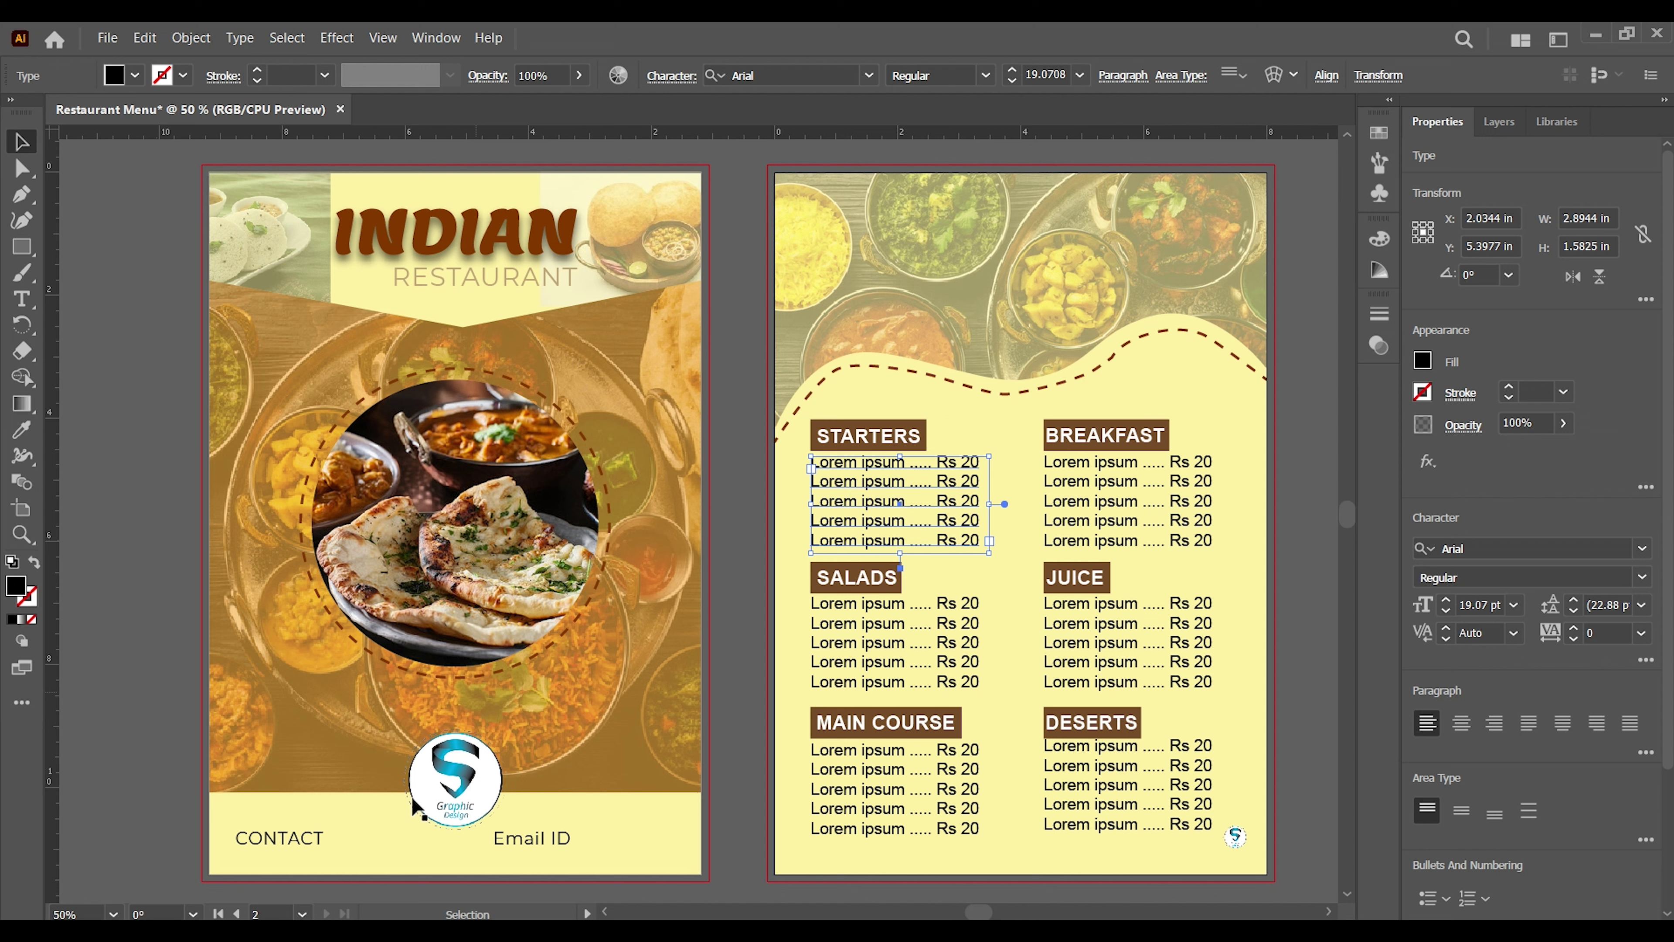
click(278, 836)
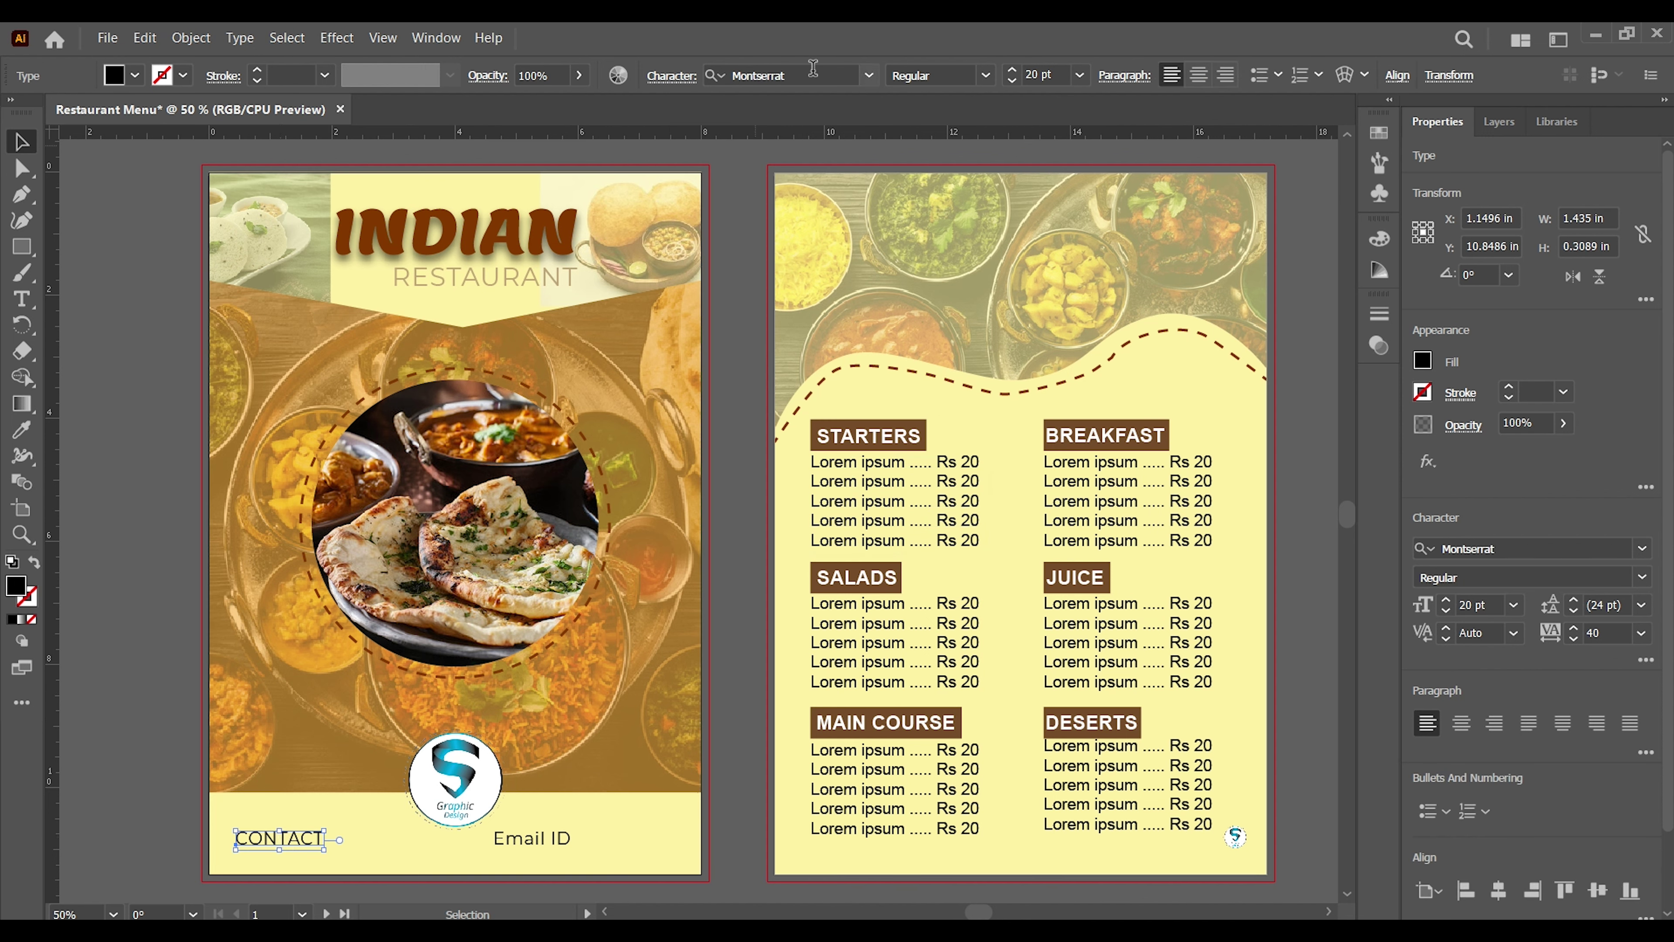
click(672, 75)
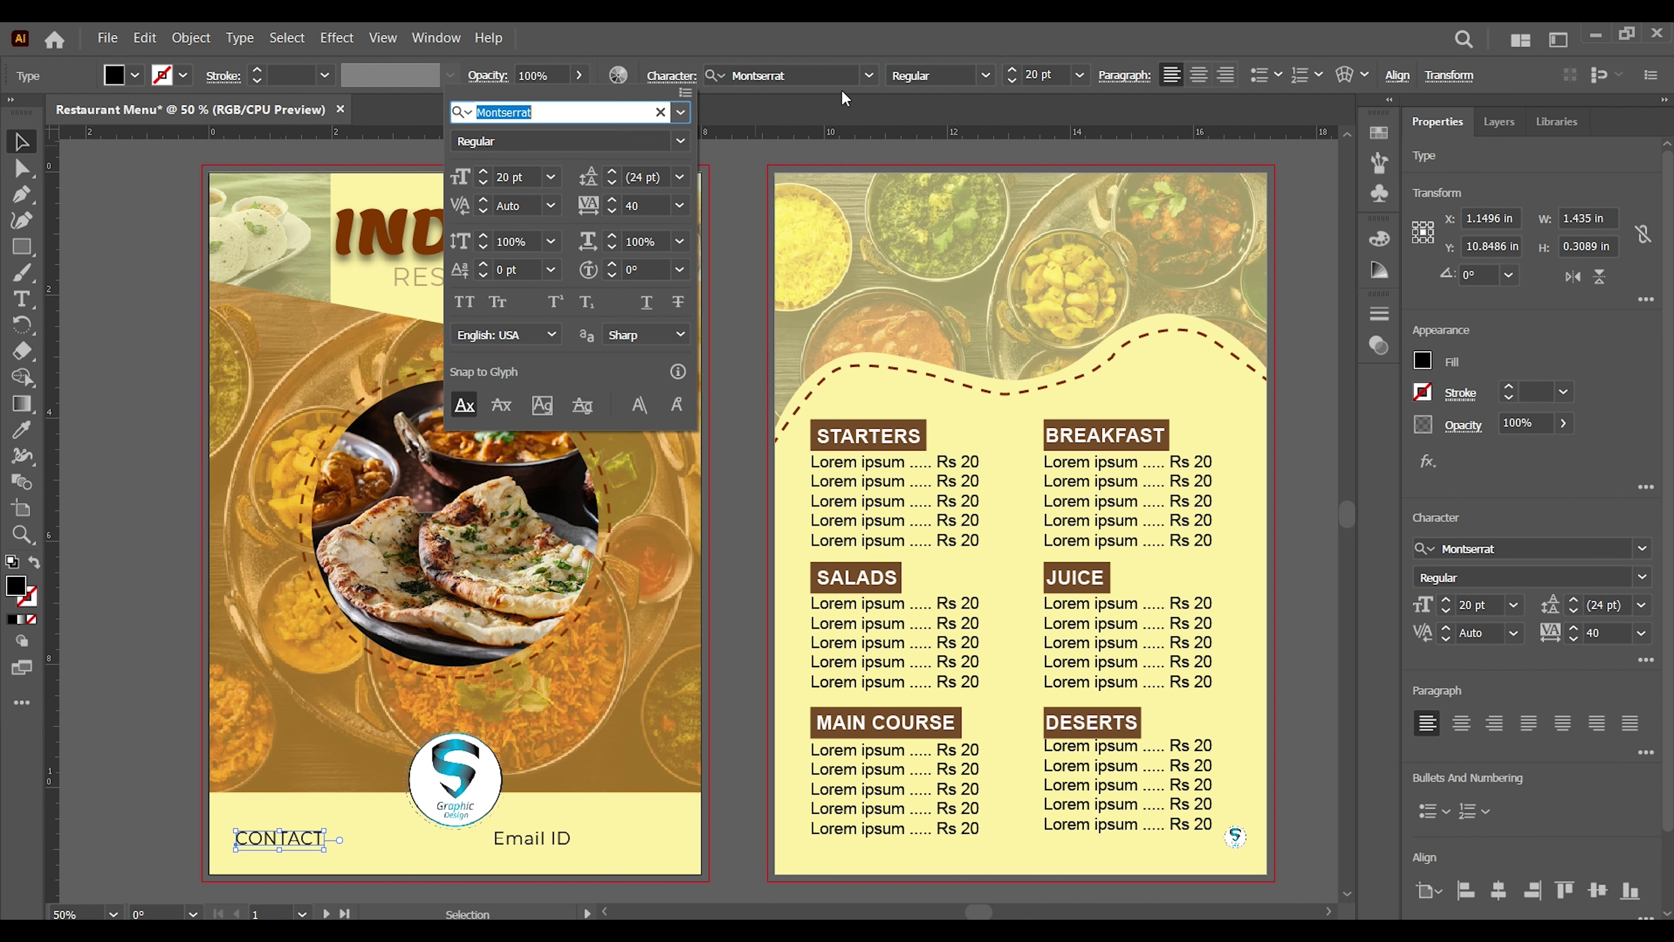
click(804, 70)
click(790, 73)
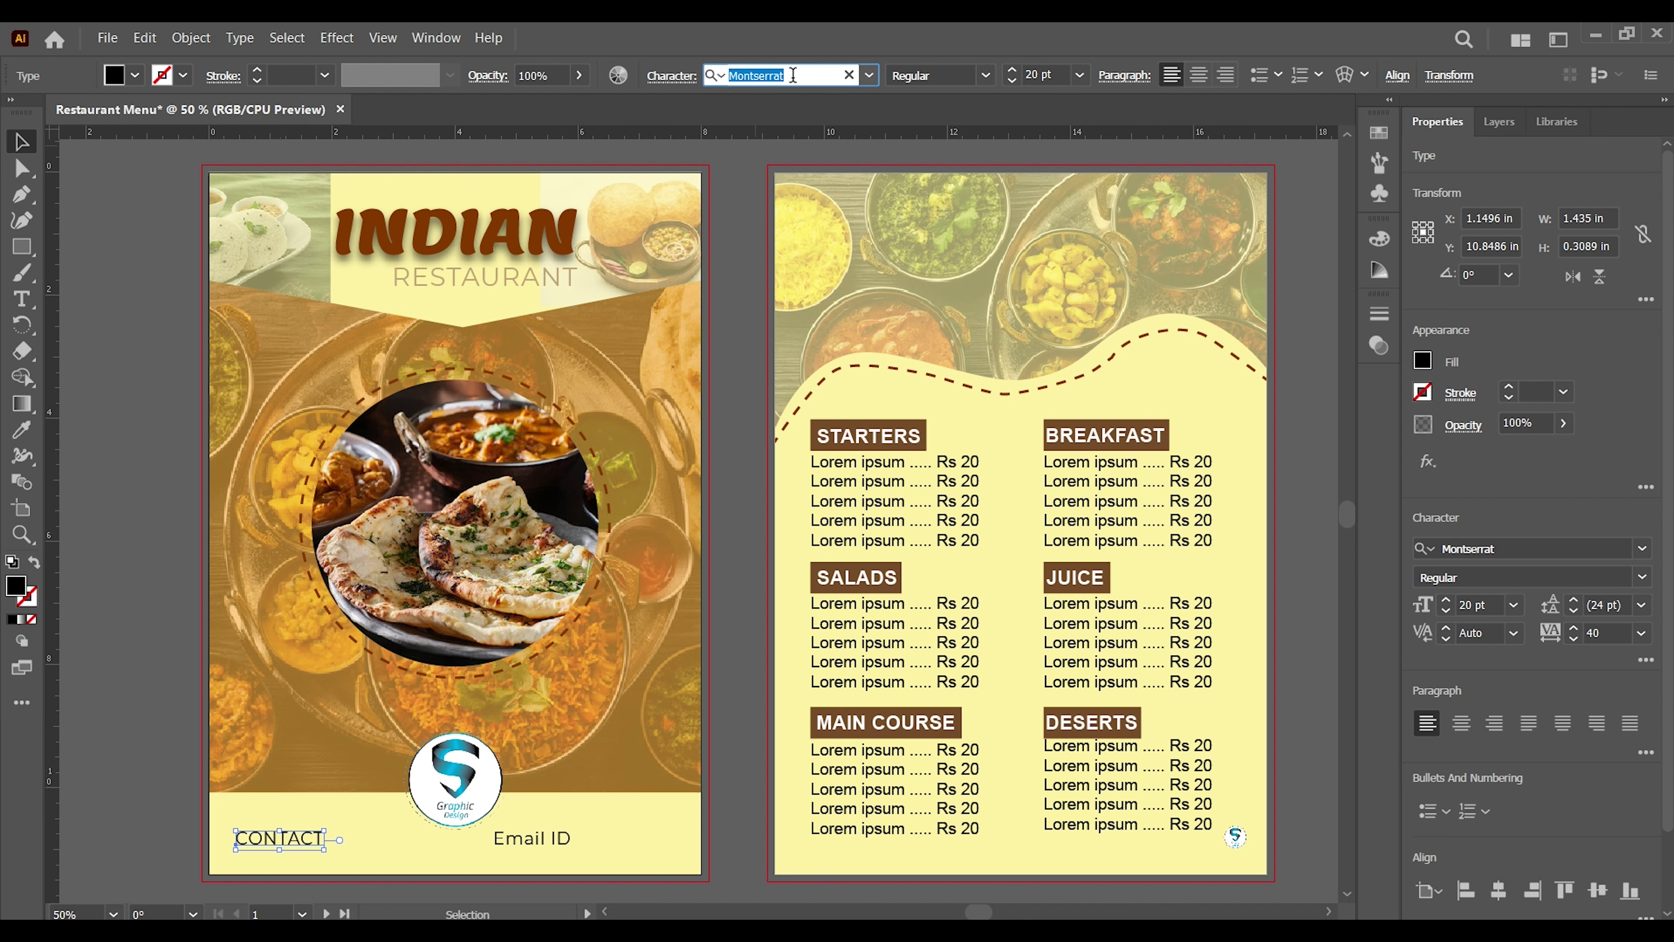
text(arial)
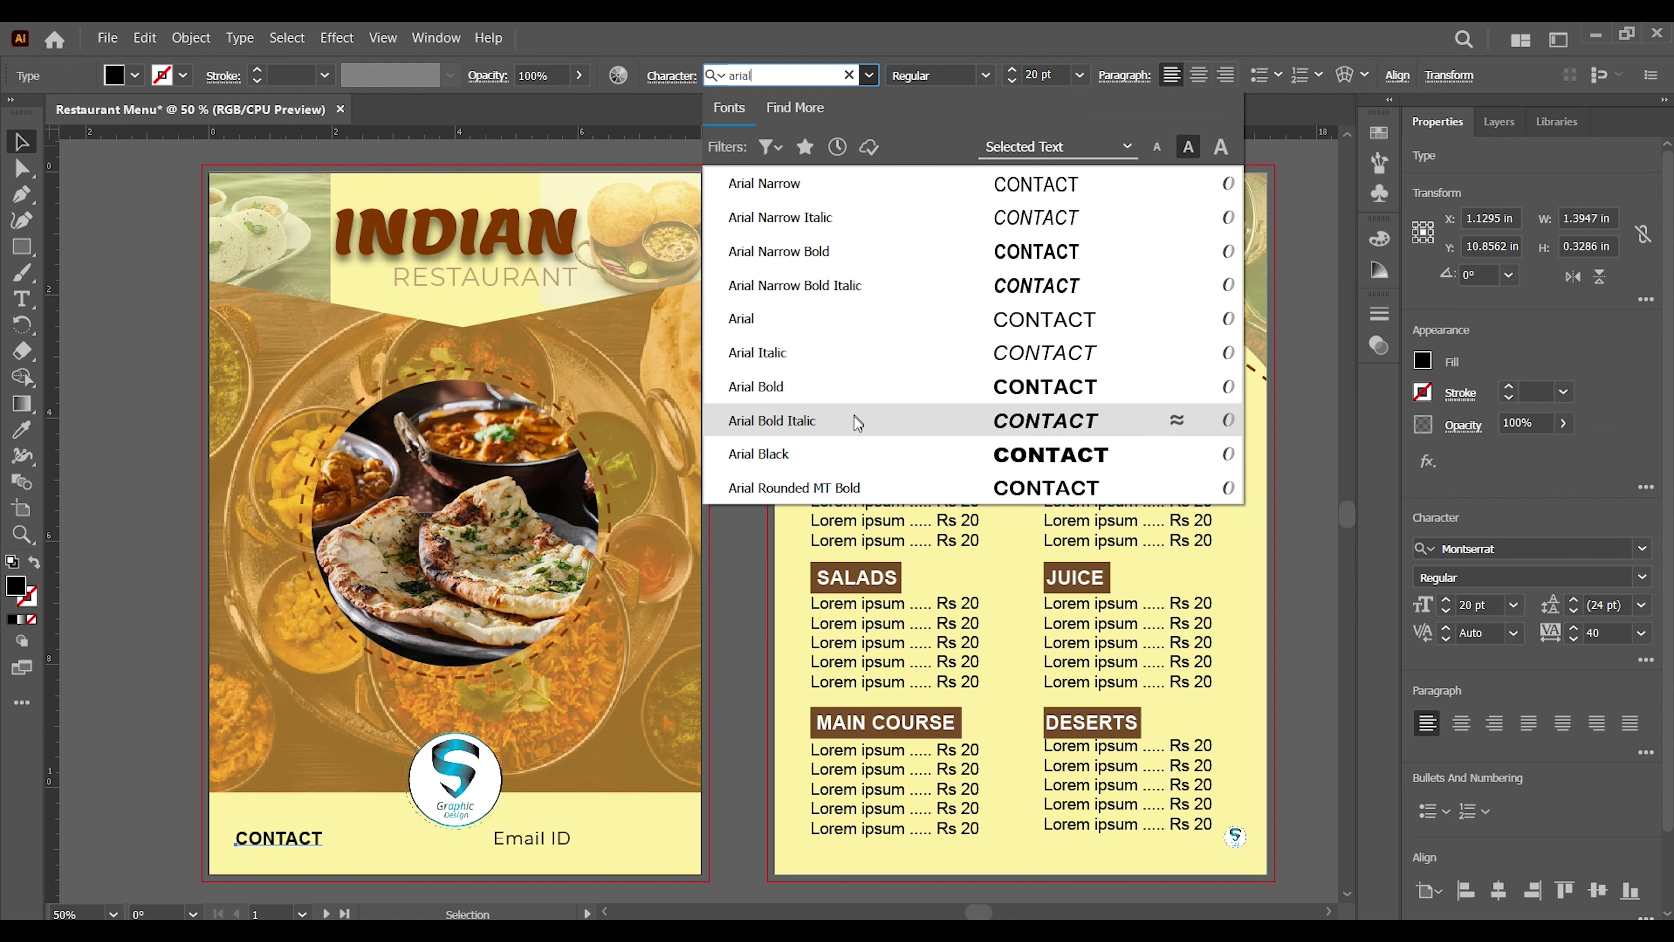
click(842, 322)
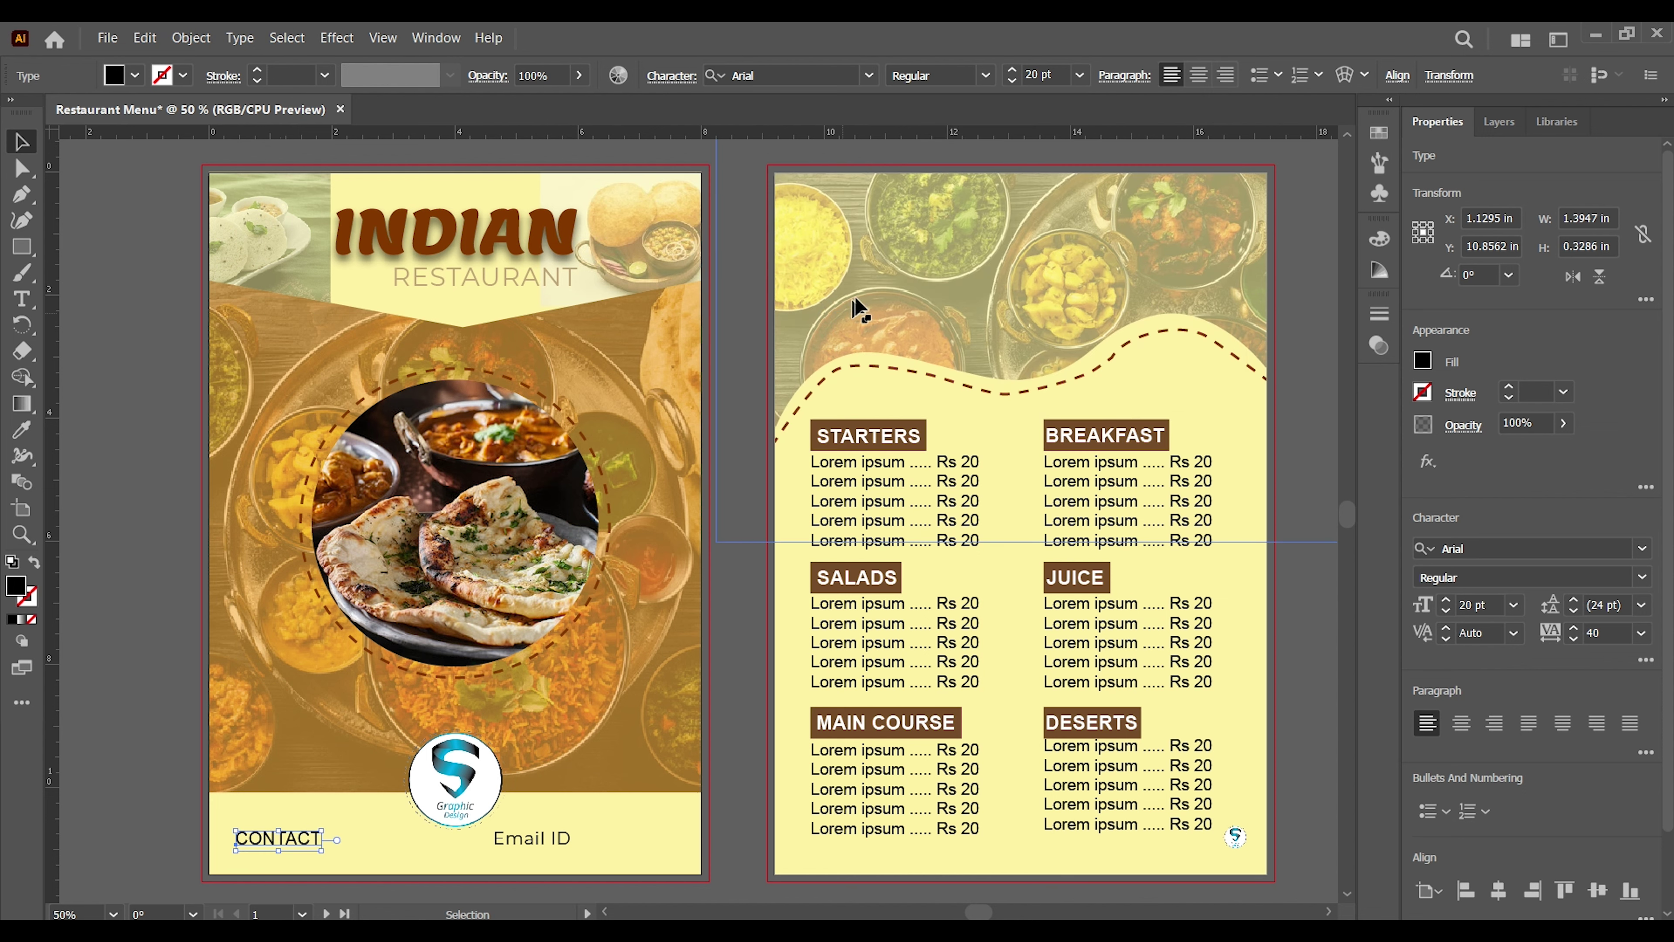
Change the Email ID text font to Arial as well.
click(532, 836)
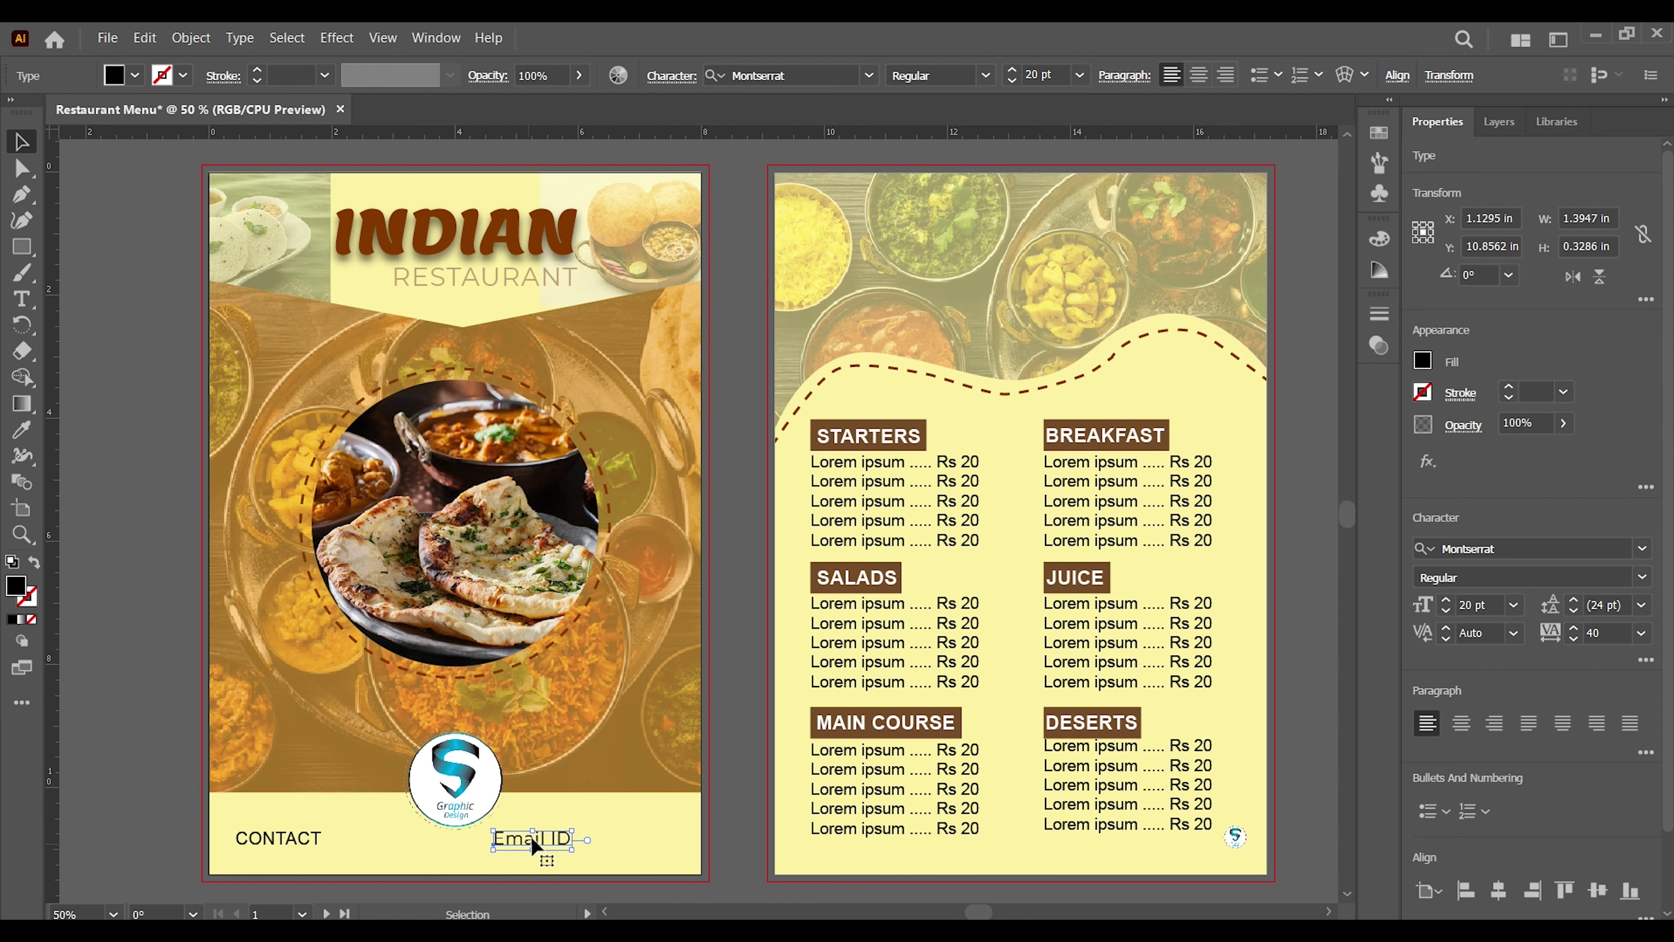
click(788, 74)
text(aria)
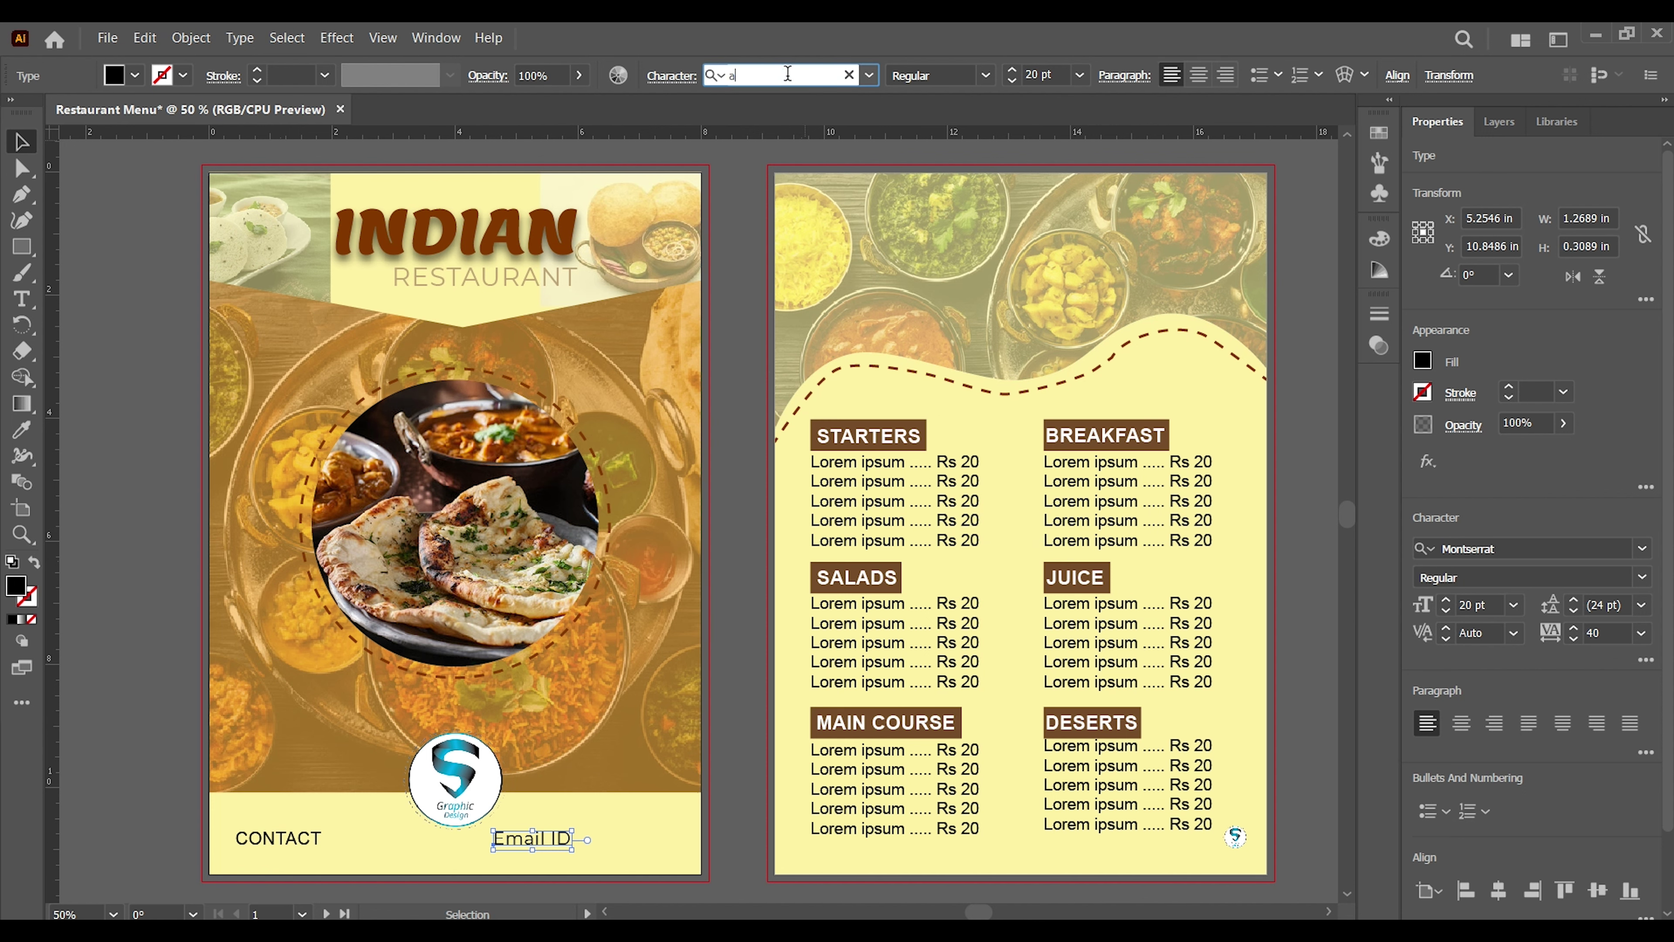
text(l)
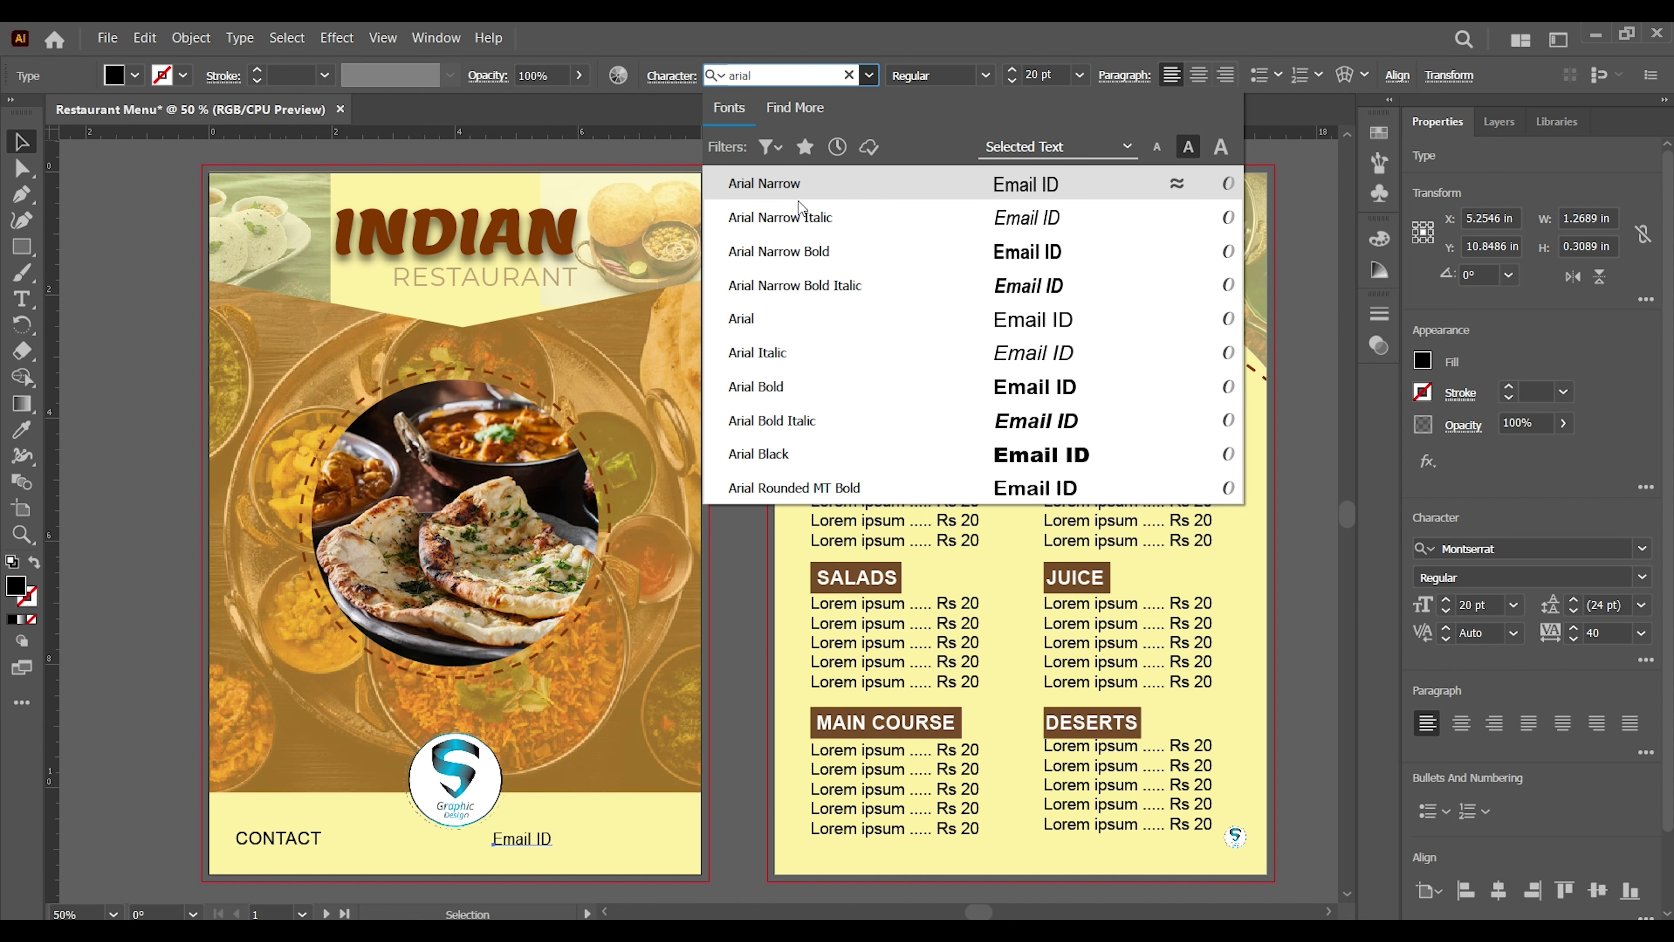
click(815, 323)
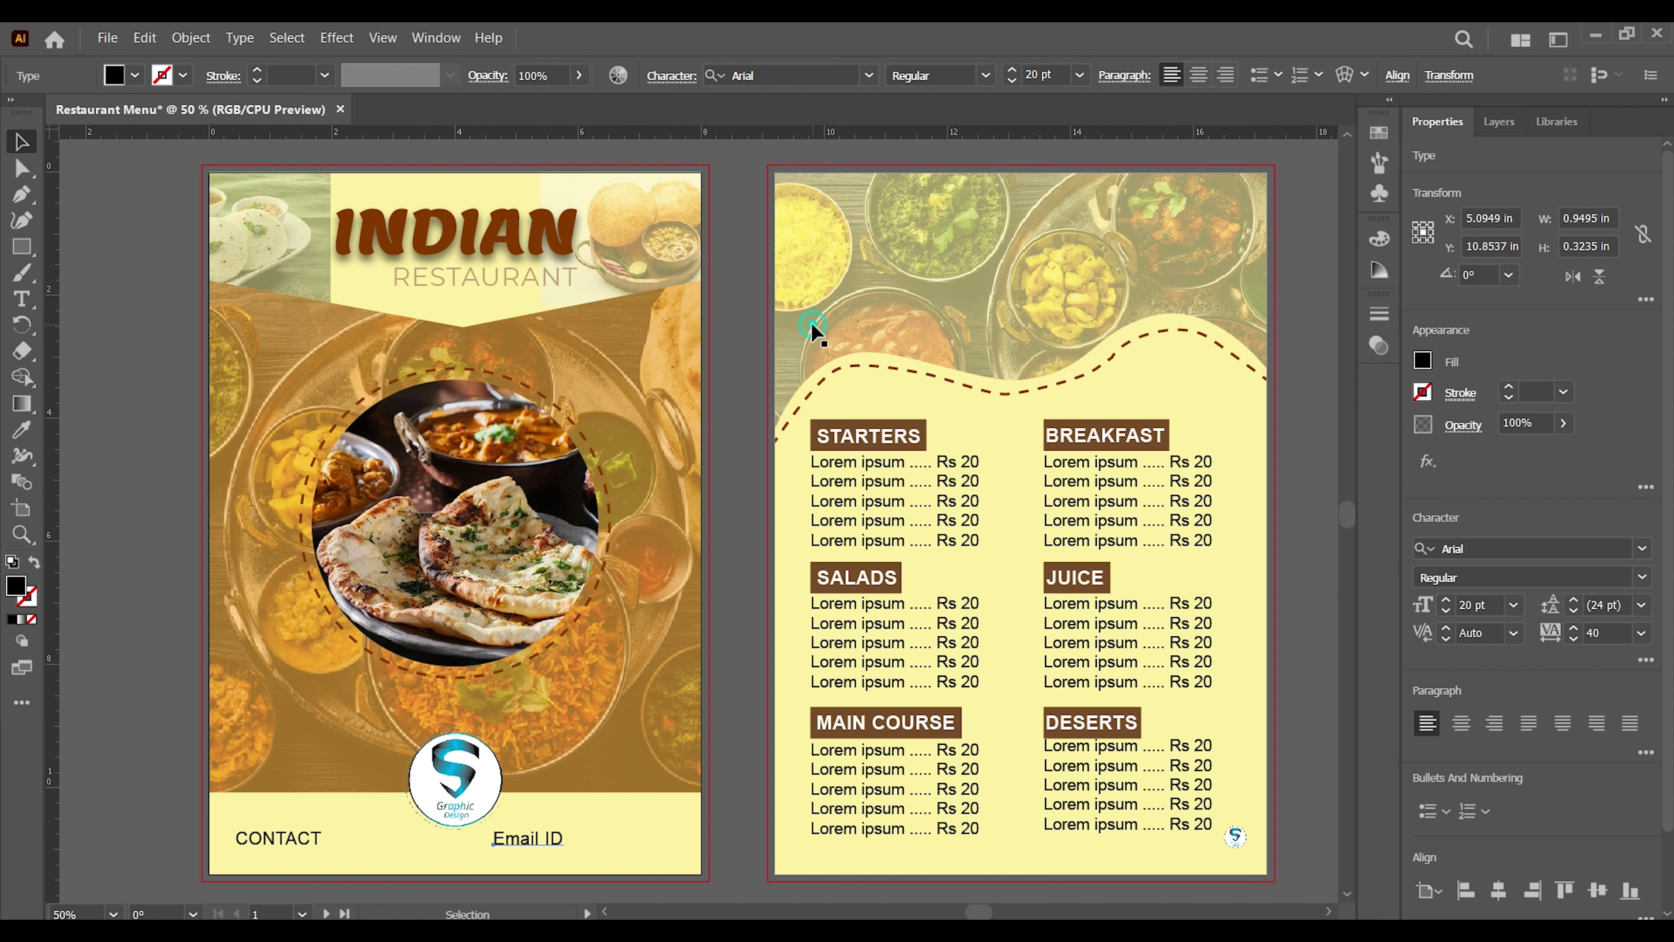
click(117, 555)
Select the CONTACT and Email ID footer texts on the cover page.
key(t)
click(275, 839)
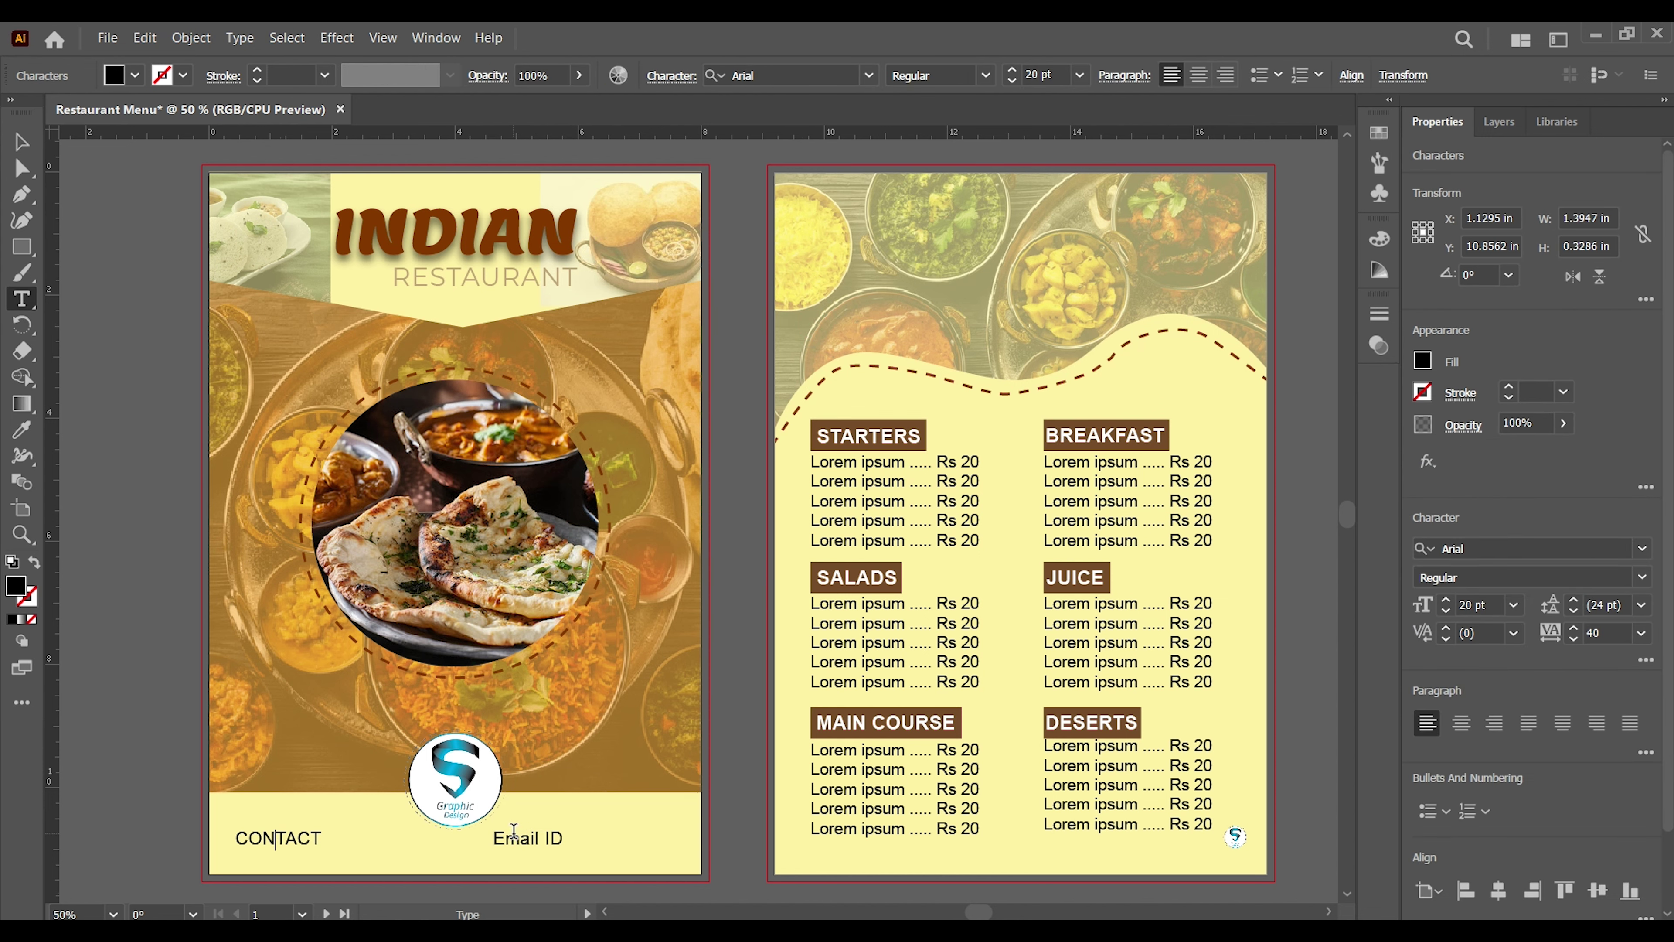
click(22, 141)
click(277, 839)
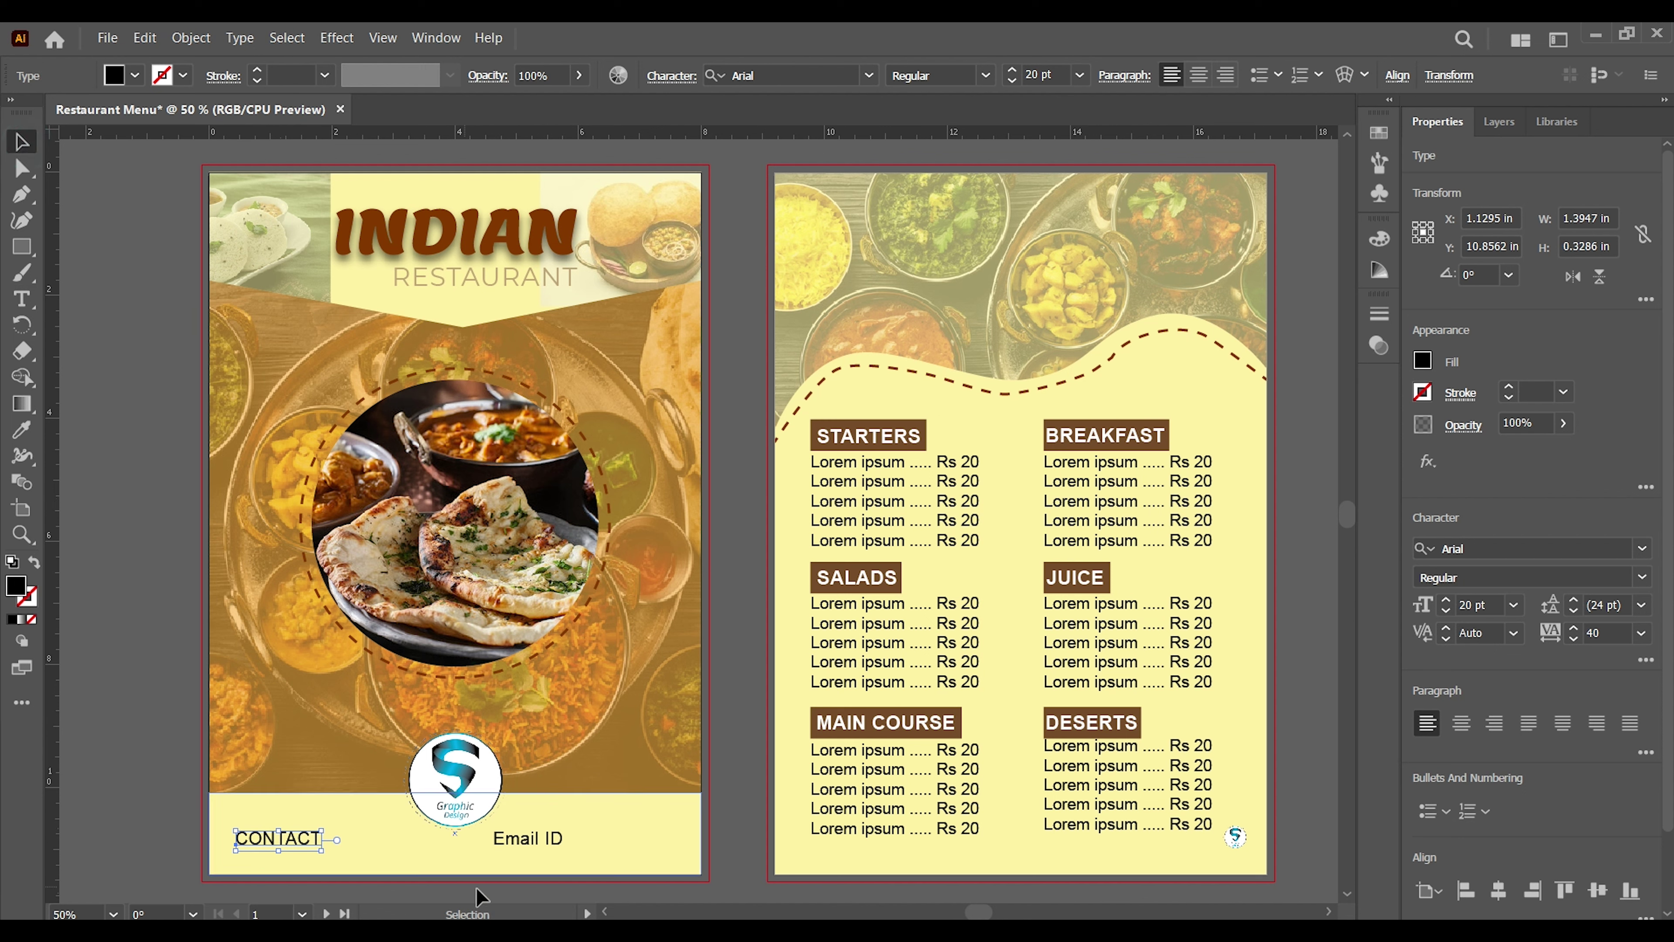
shift+click(523, 844)
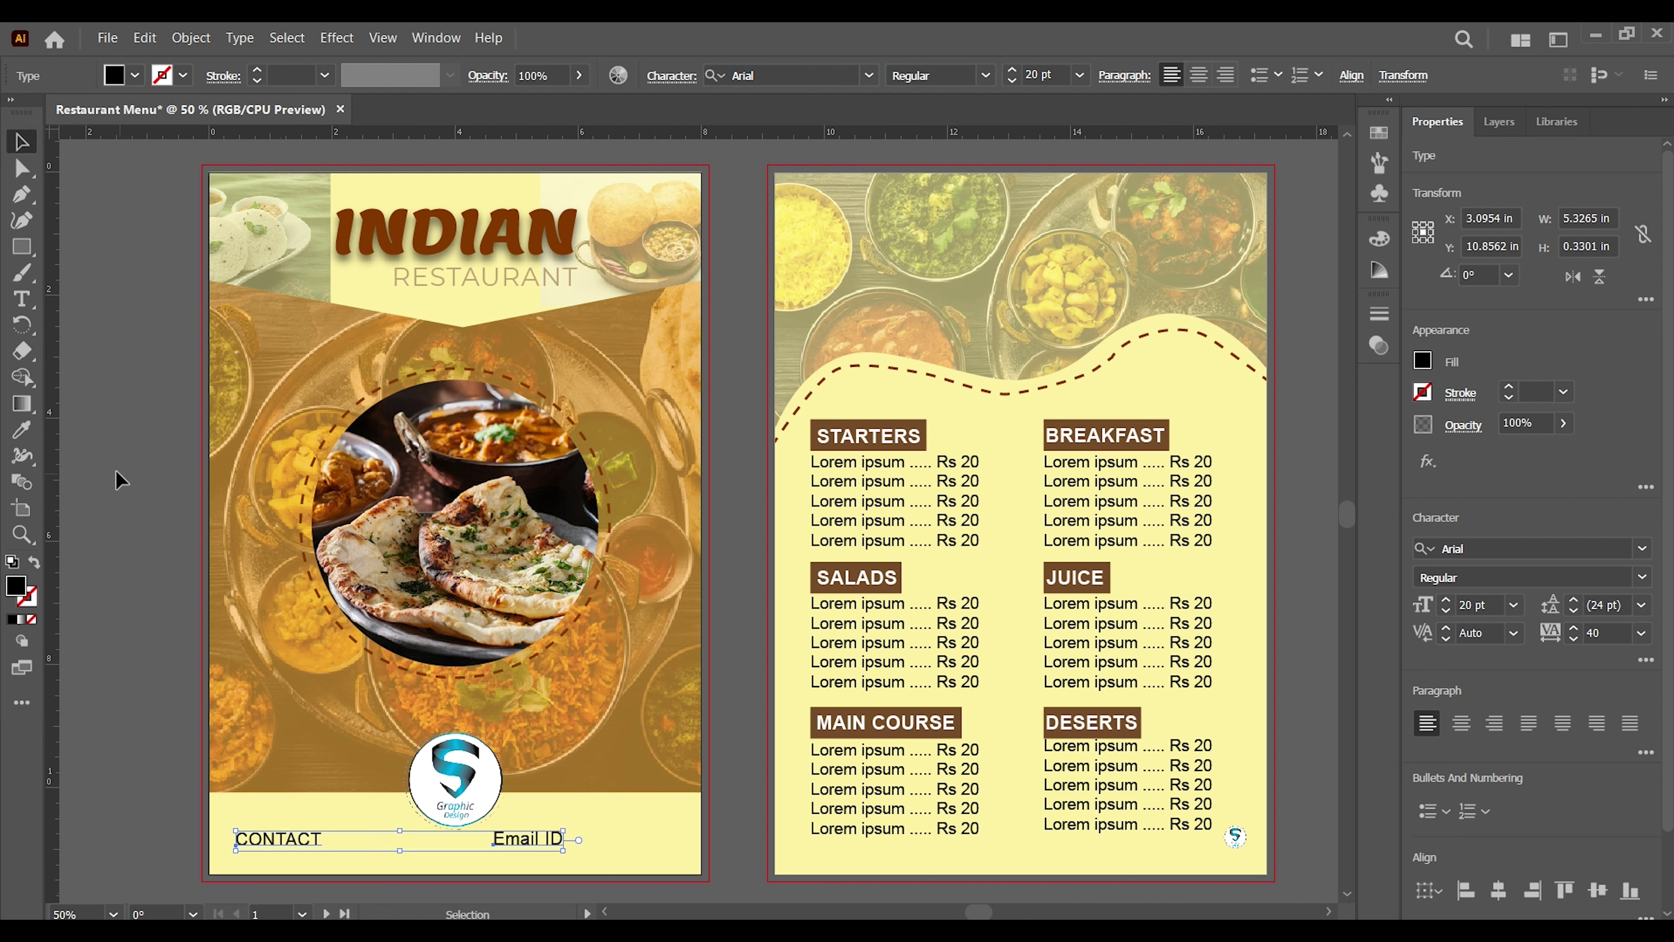
click(61, 462)
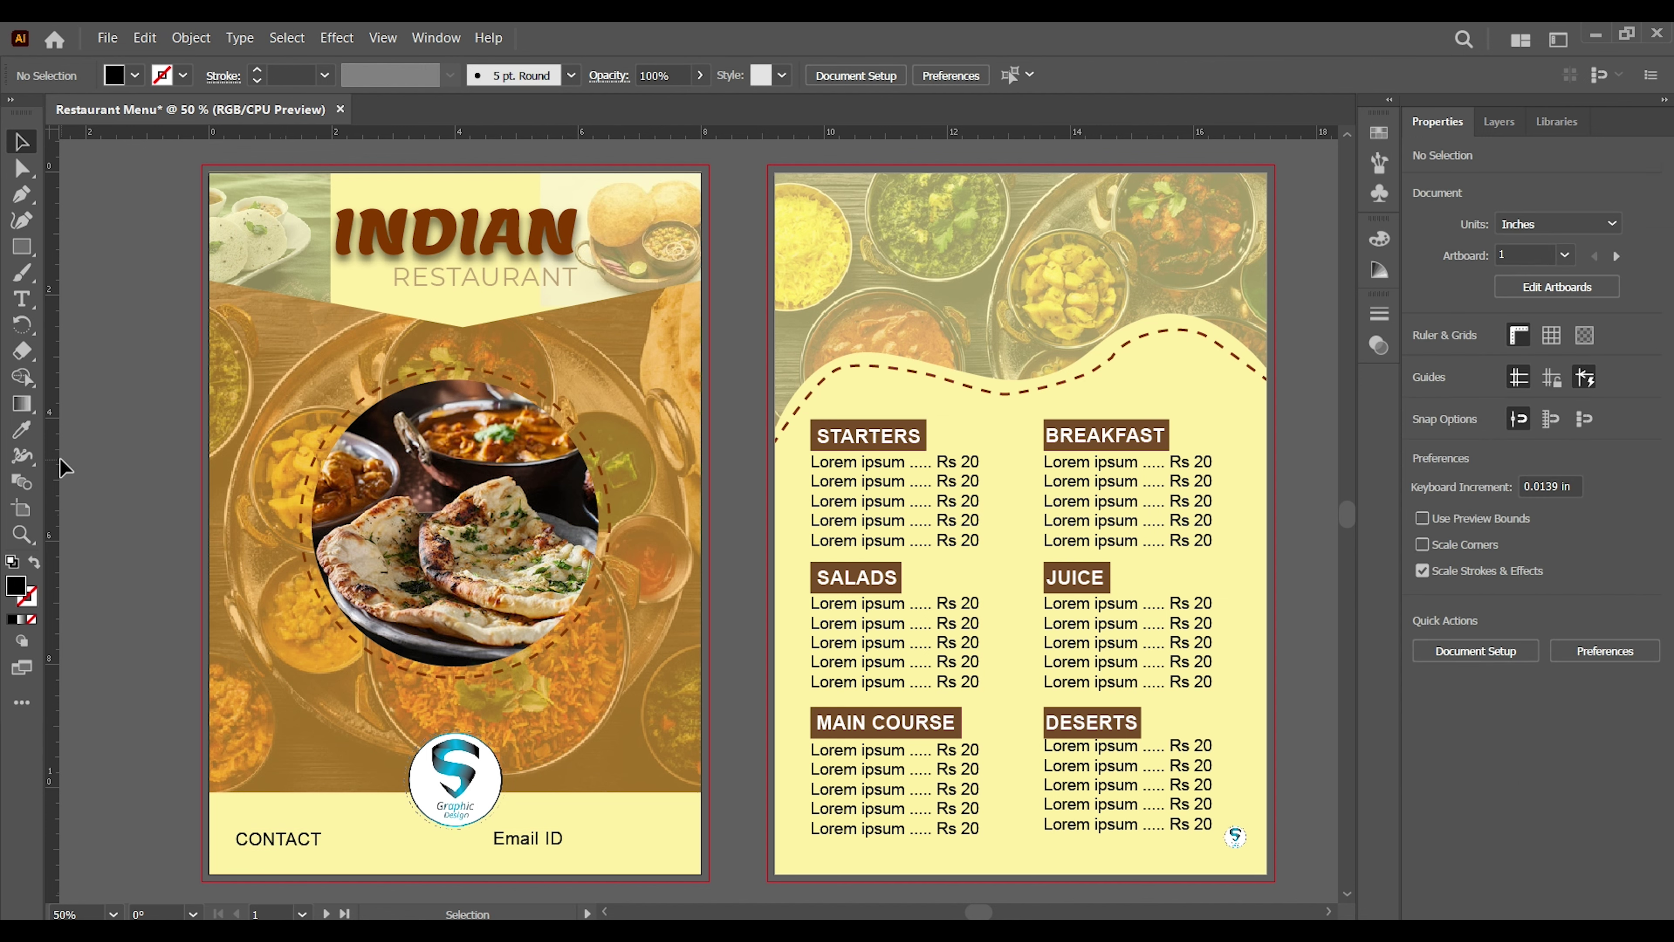
Shrink CONTACT to 12 pt with the size spinner and set Email ID to 12 pt.
click(295, 837)
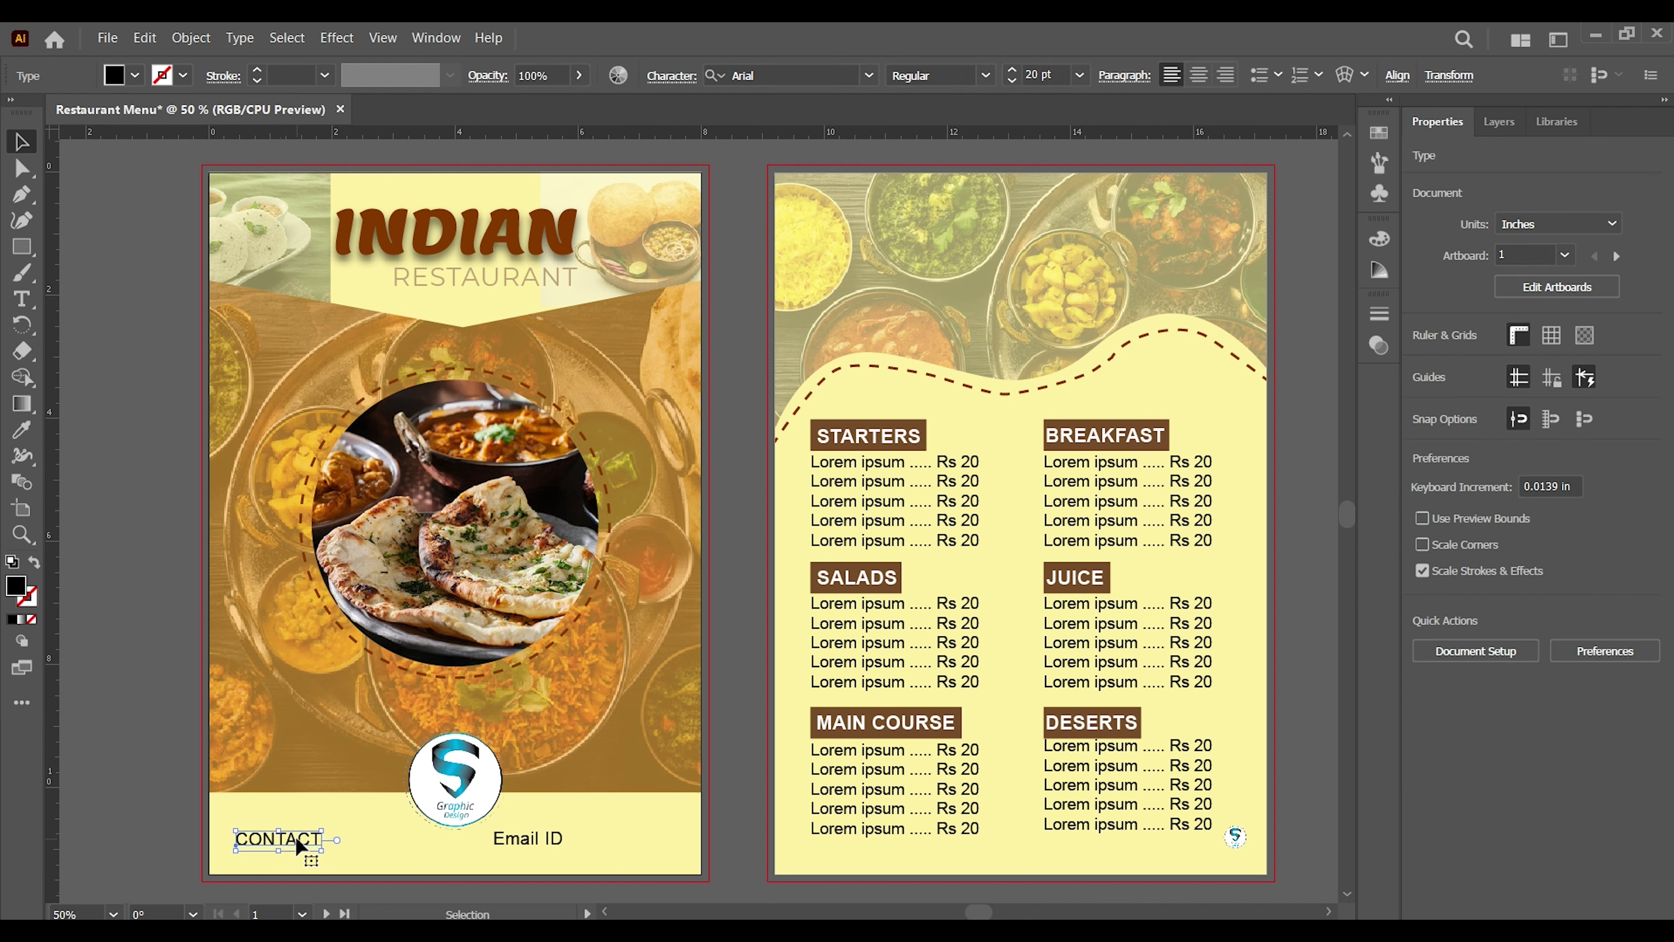
click(1012, 81)
click(1012, 81)
click(1013, 81)
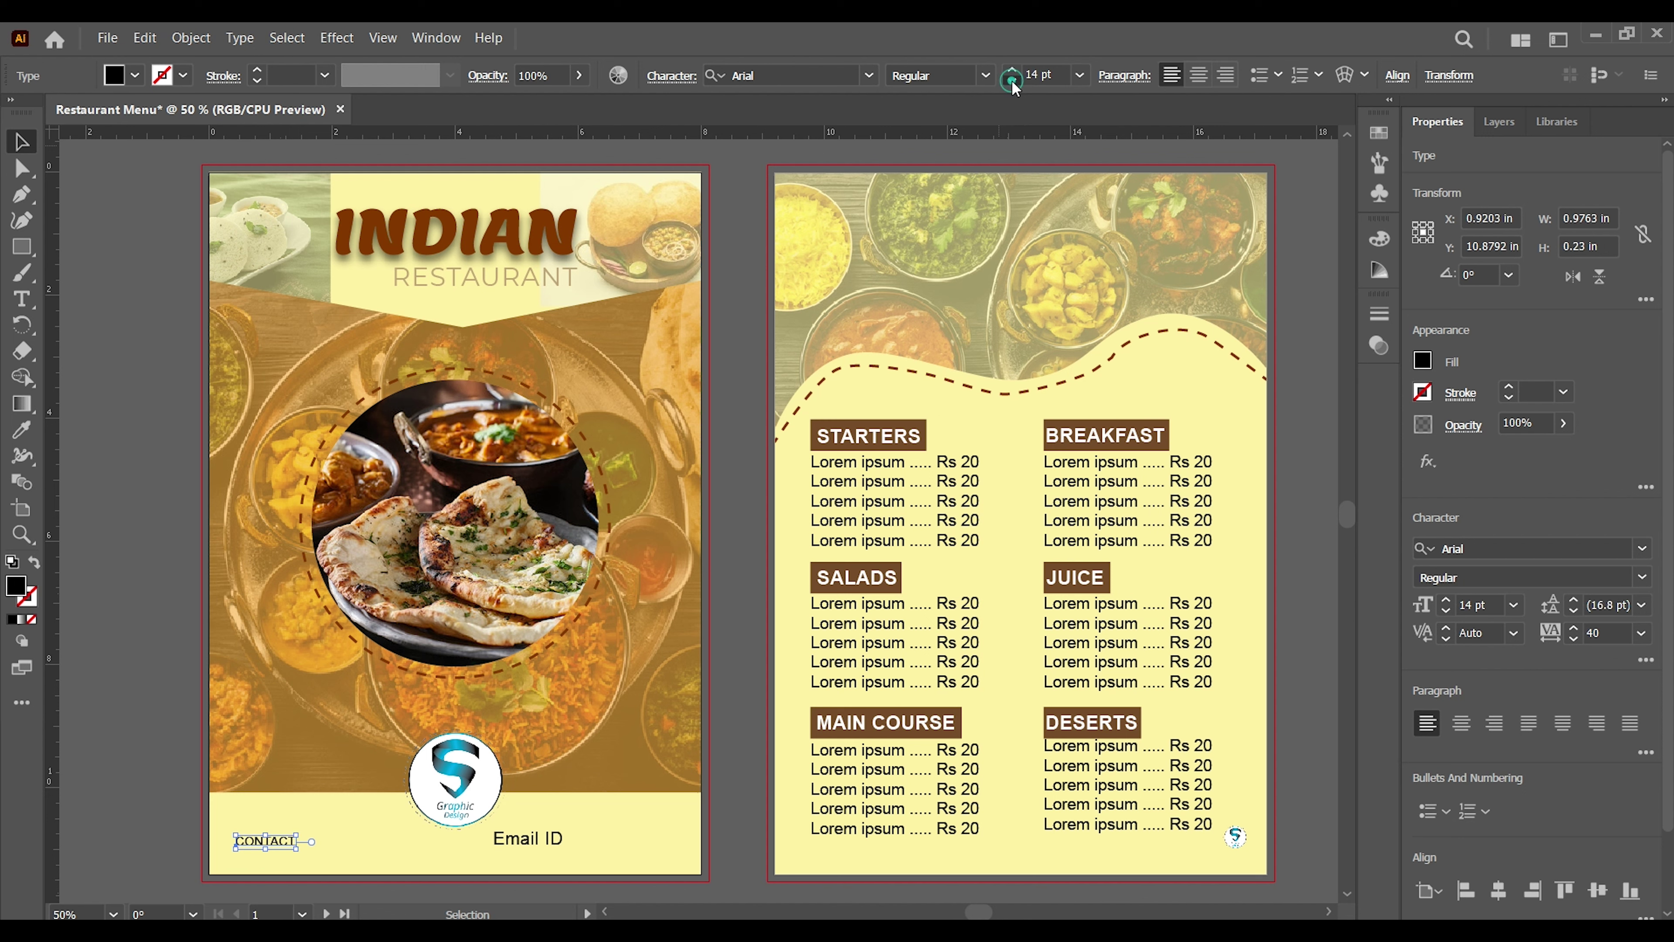
click(1012, 80)
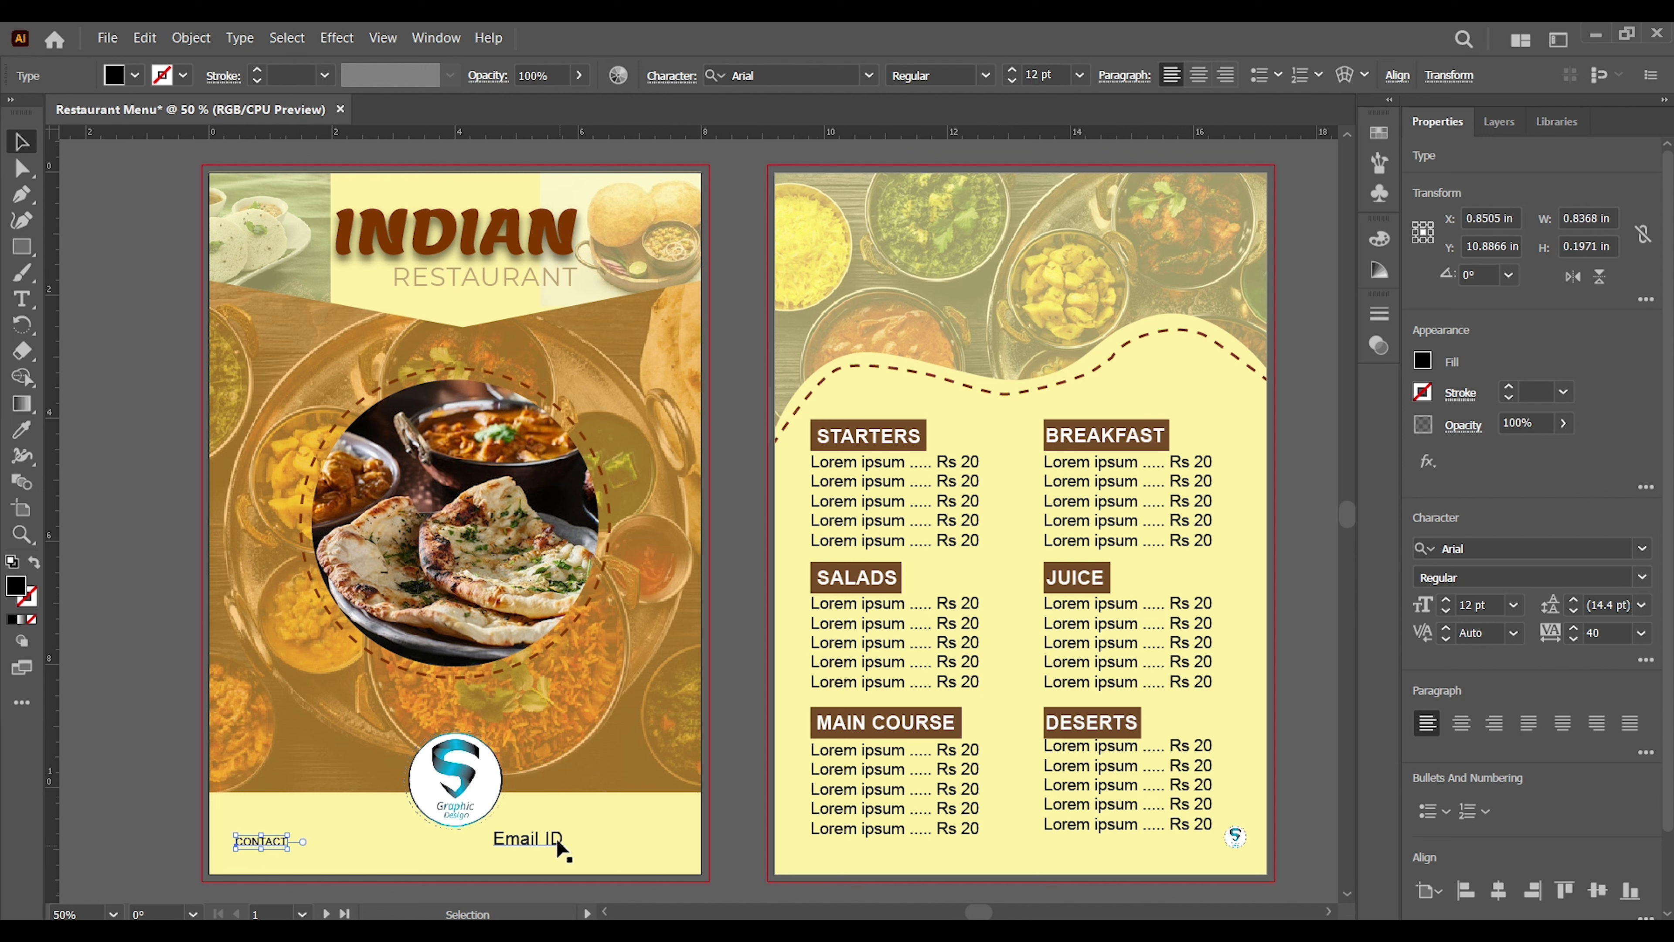
click(550, 839)
click(1055, 68)
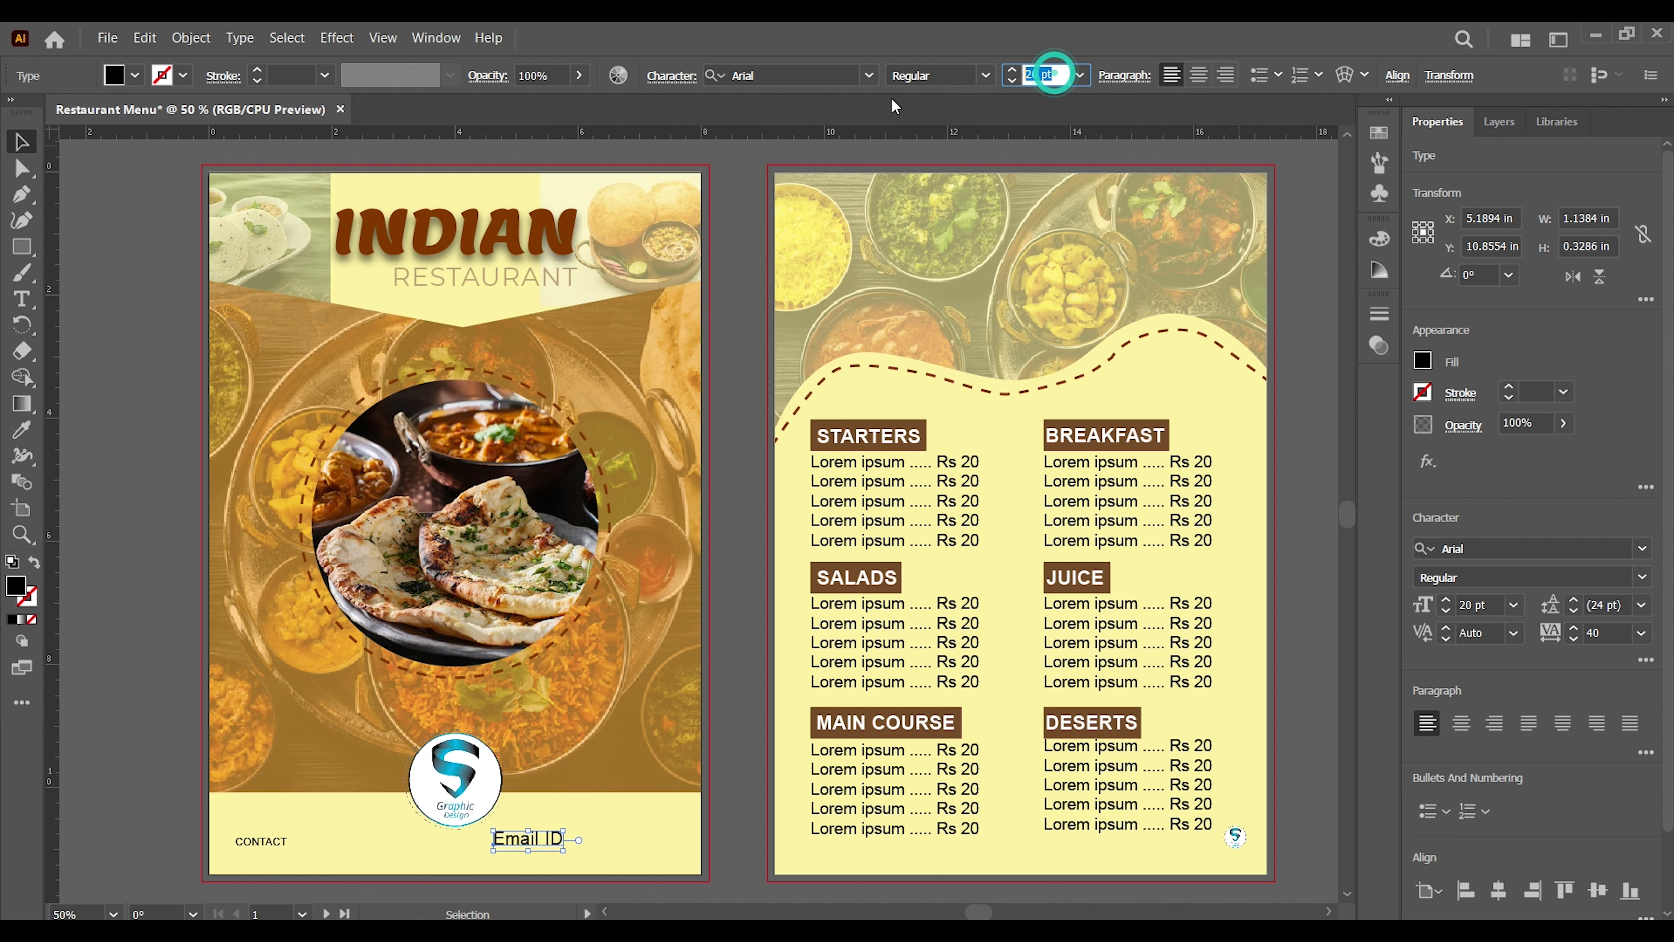
text(12)
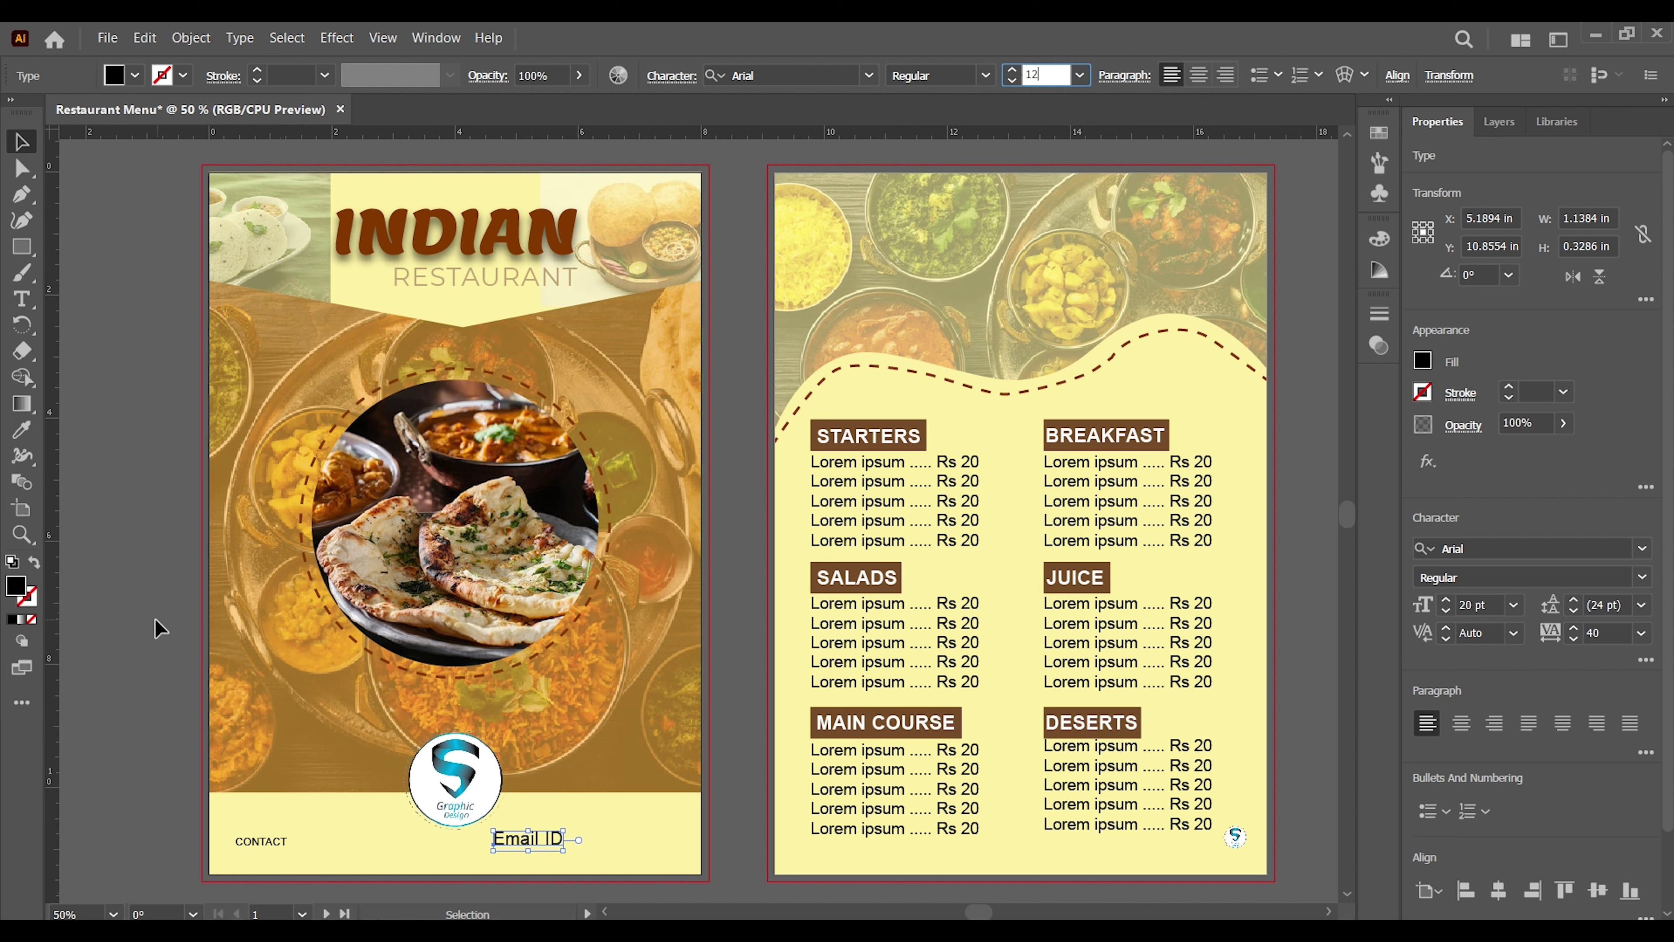
key(Return)
click(157, 623)
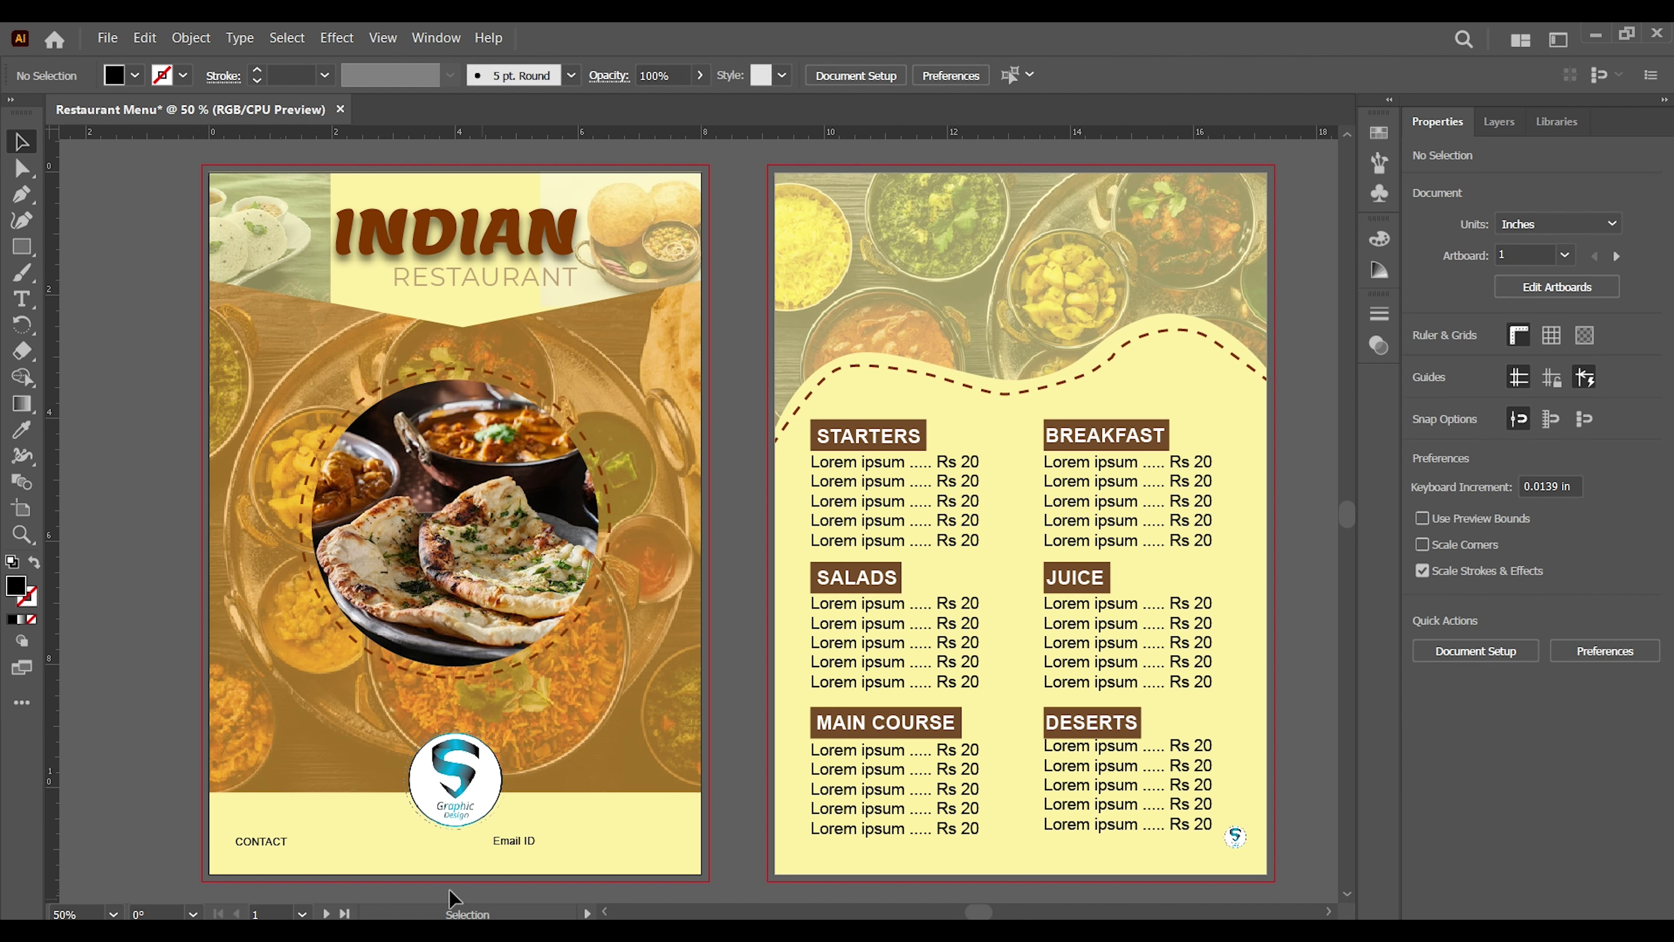
click(23, 537)
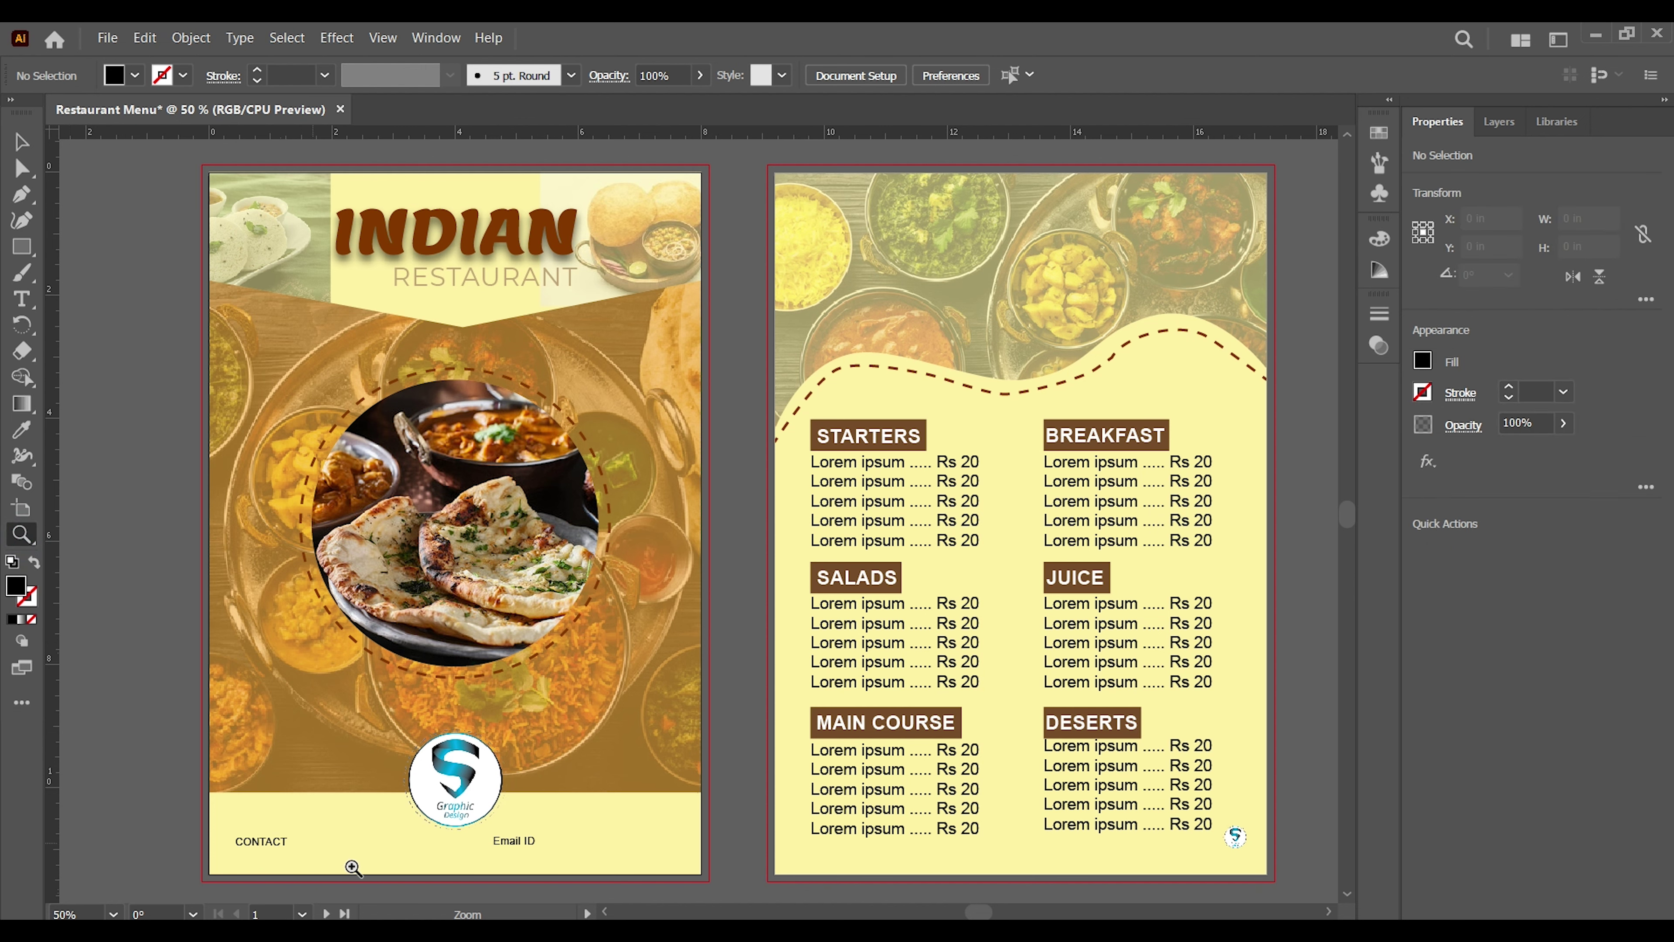
Zoom in on the cover footer and append the restaurant's phone number to the CONTACT line.
click(577, 826)
click(778, 525)
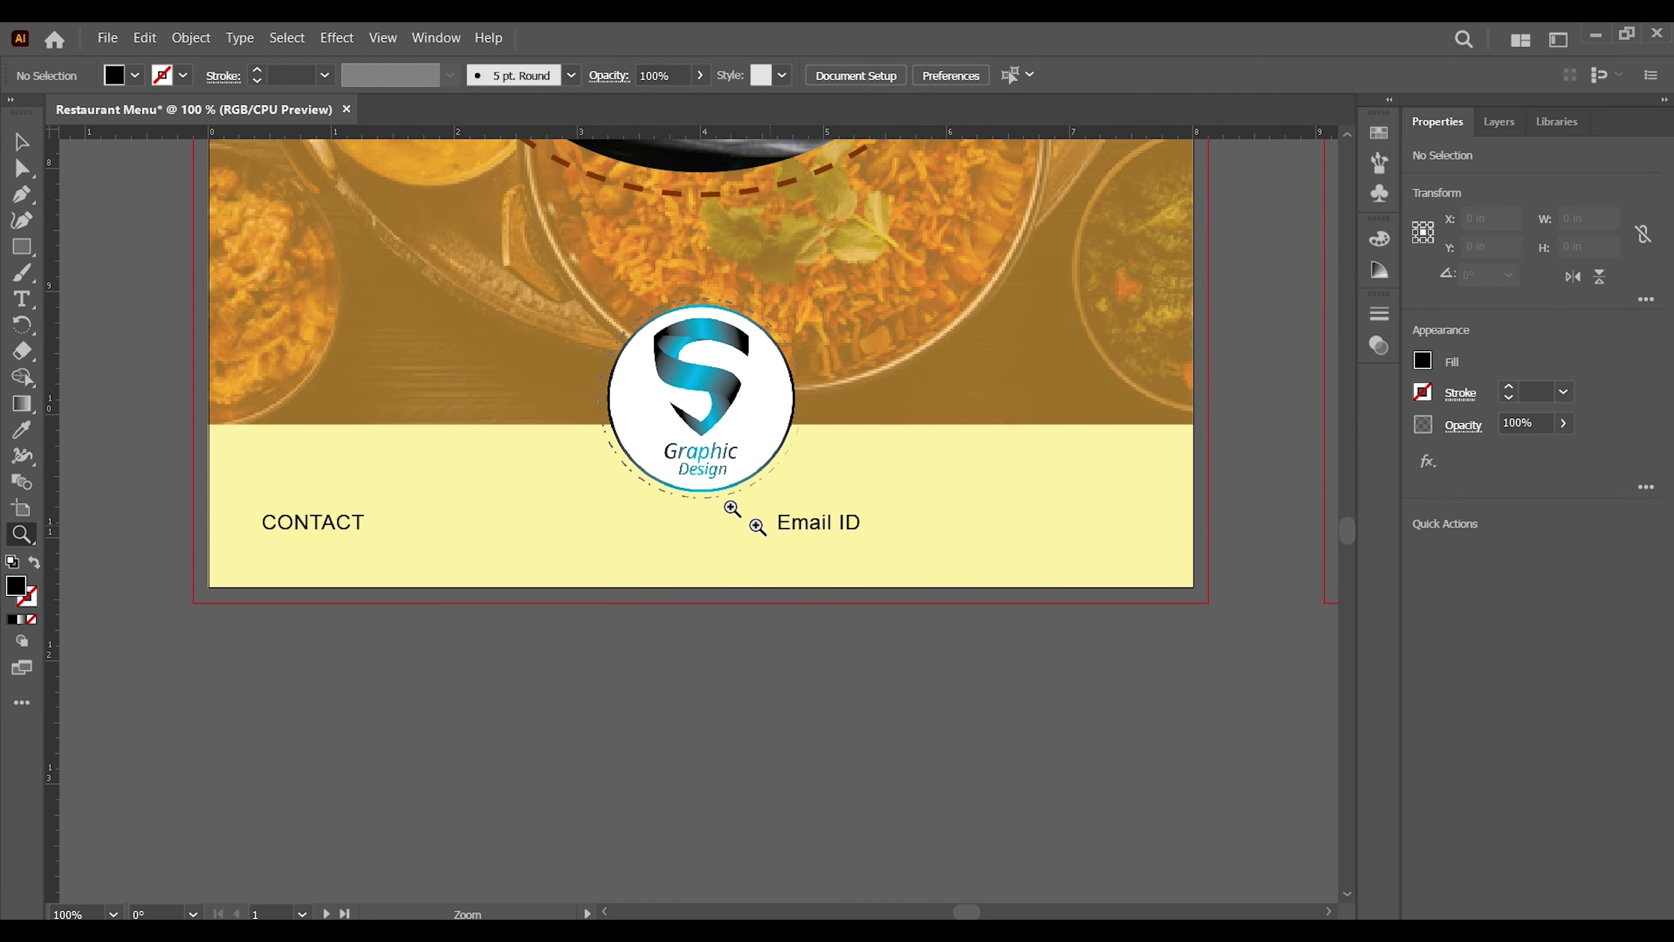
click(21, 141)
click(336, 520)
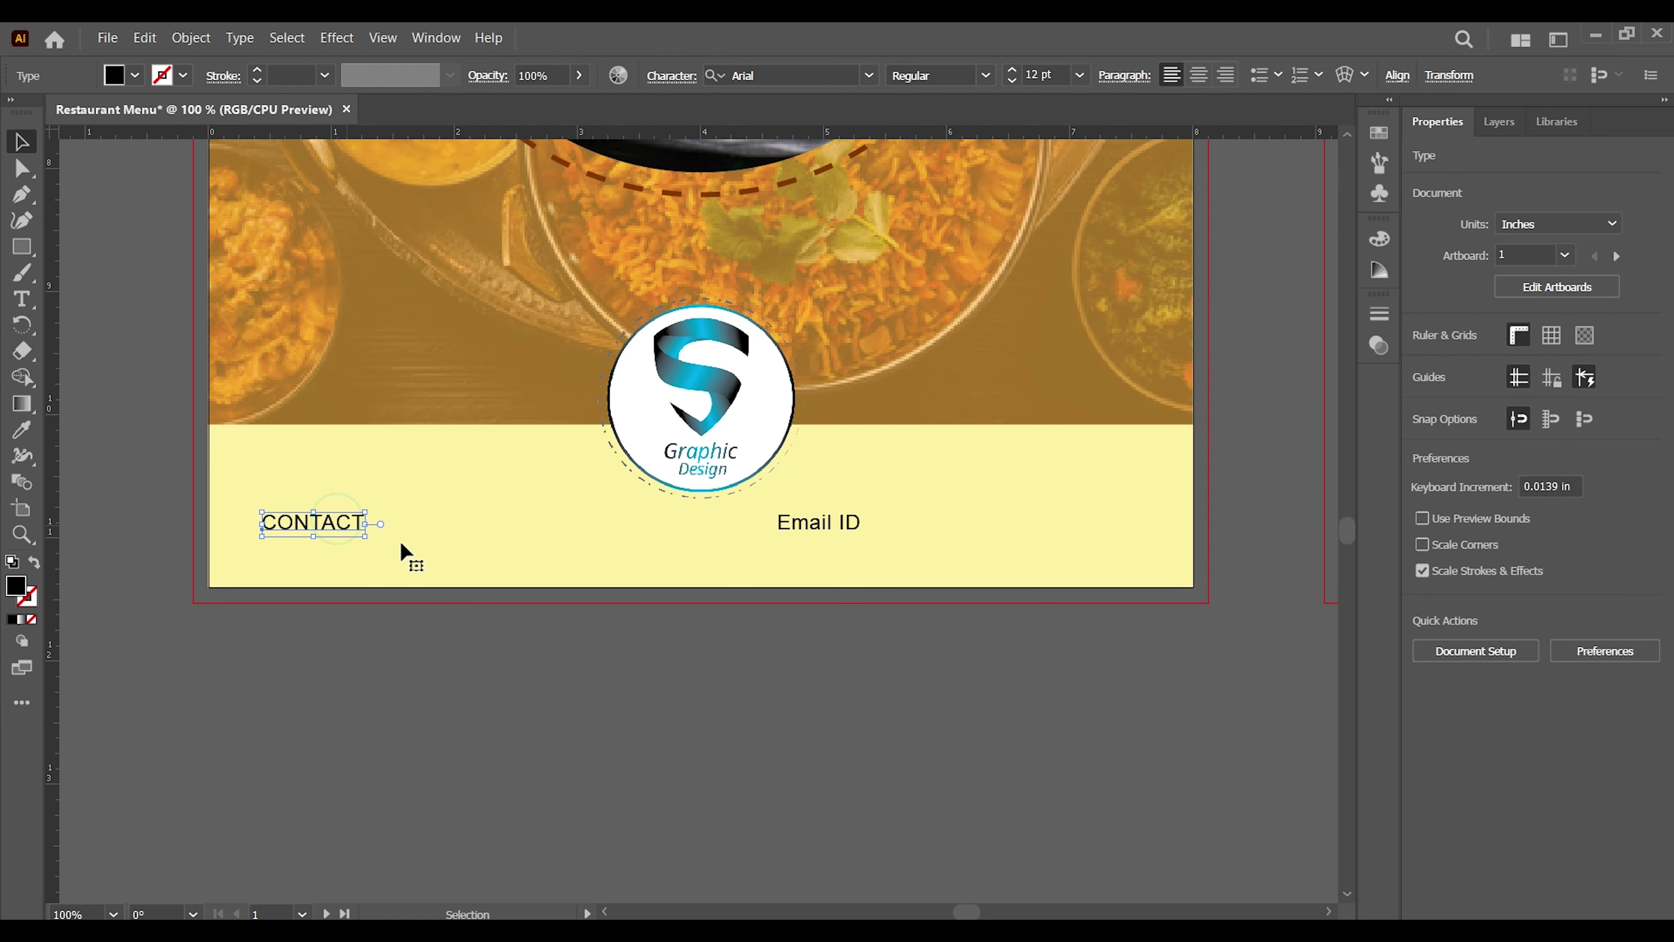
double_click(358, 522)
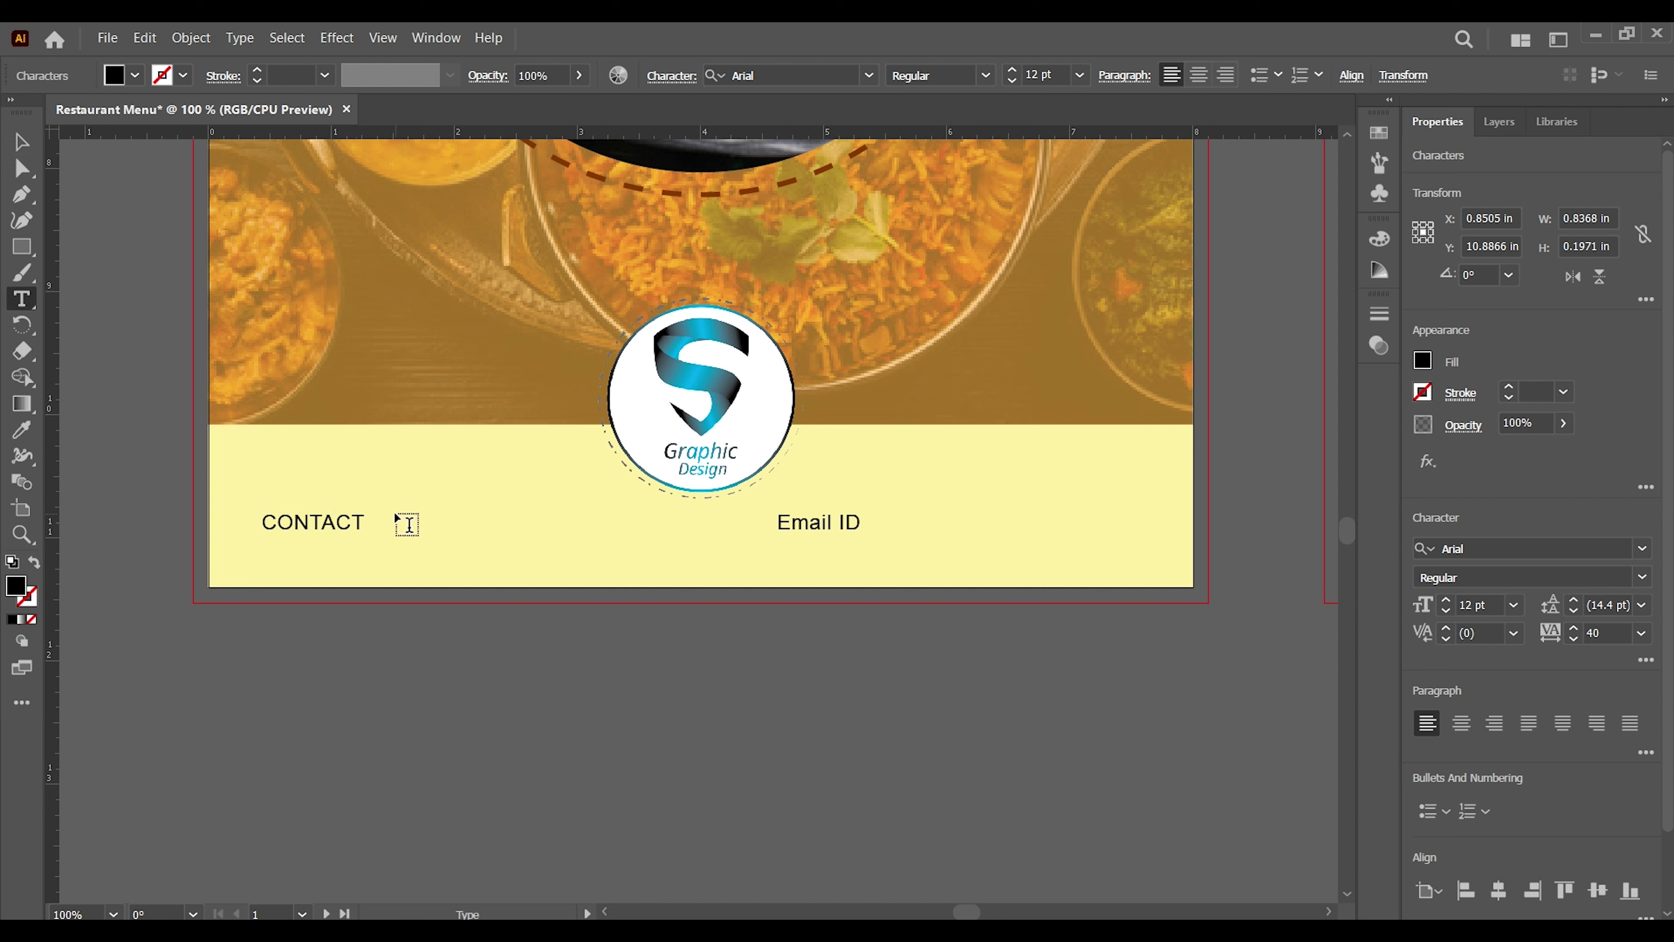
key(End)
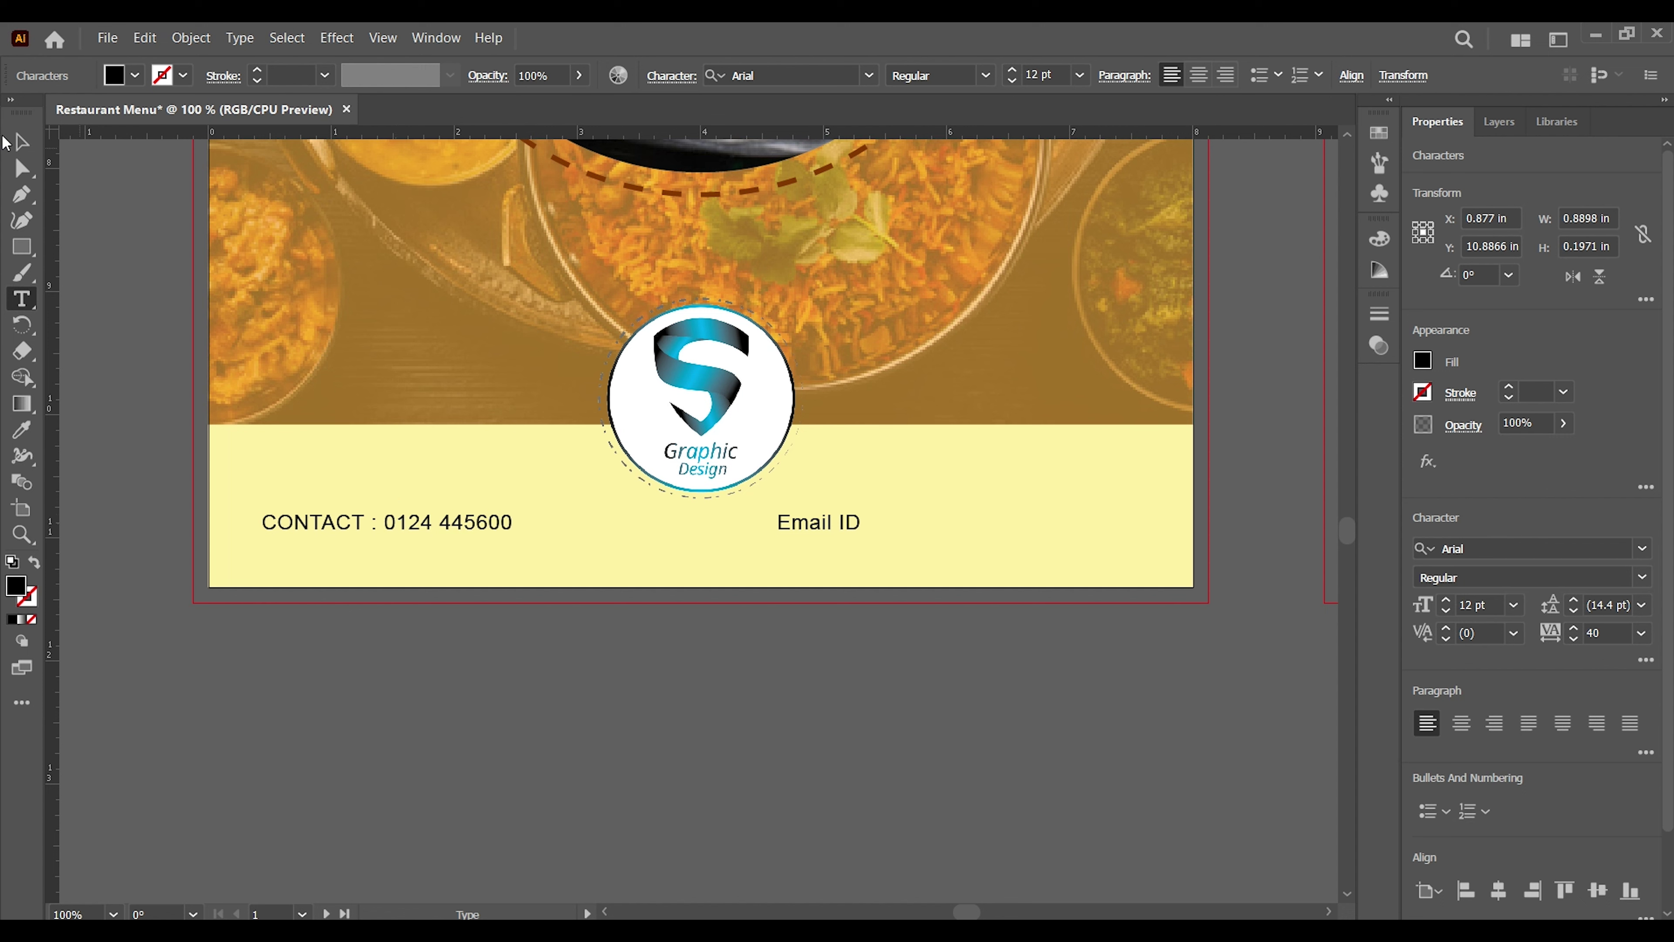
key(Escape)
Append a colon and the contact e-mail address after 'Email ID' in the cover footer.
click(848, 660)
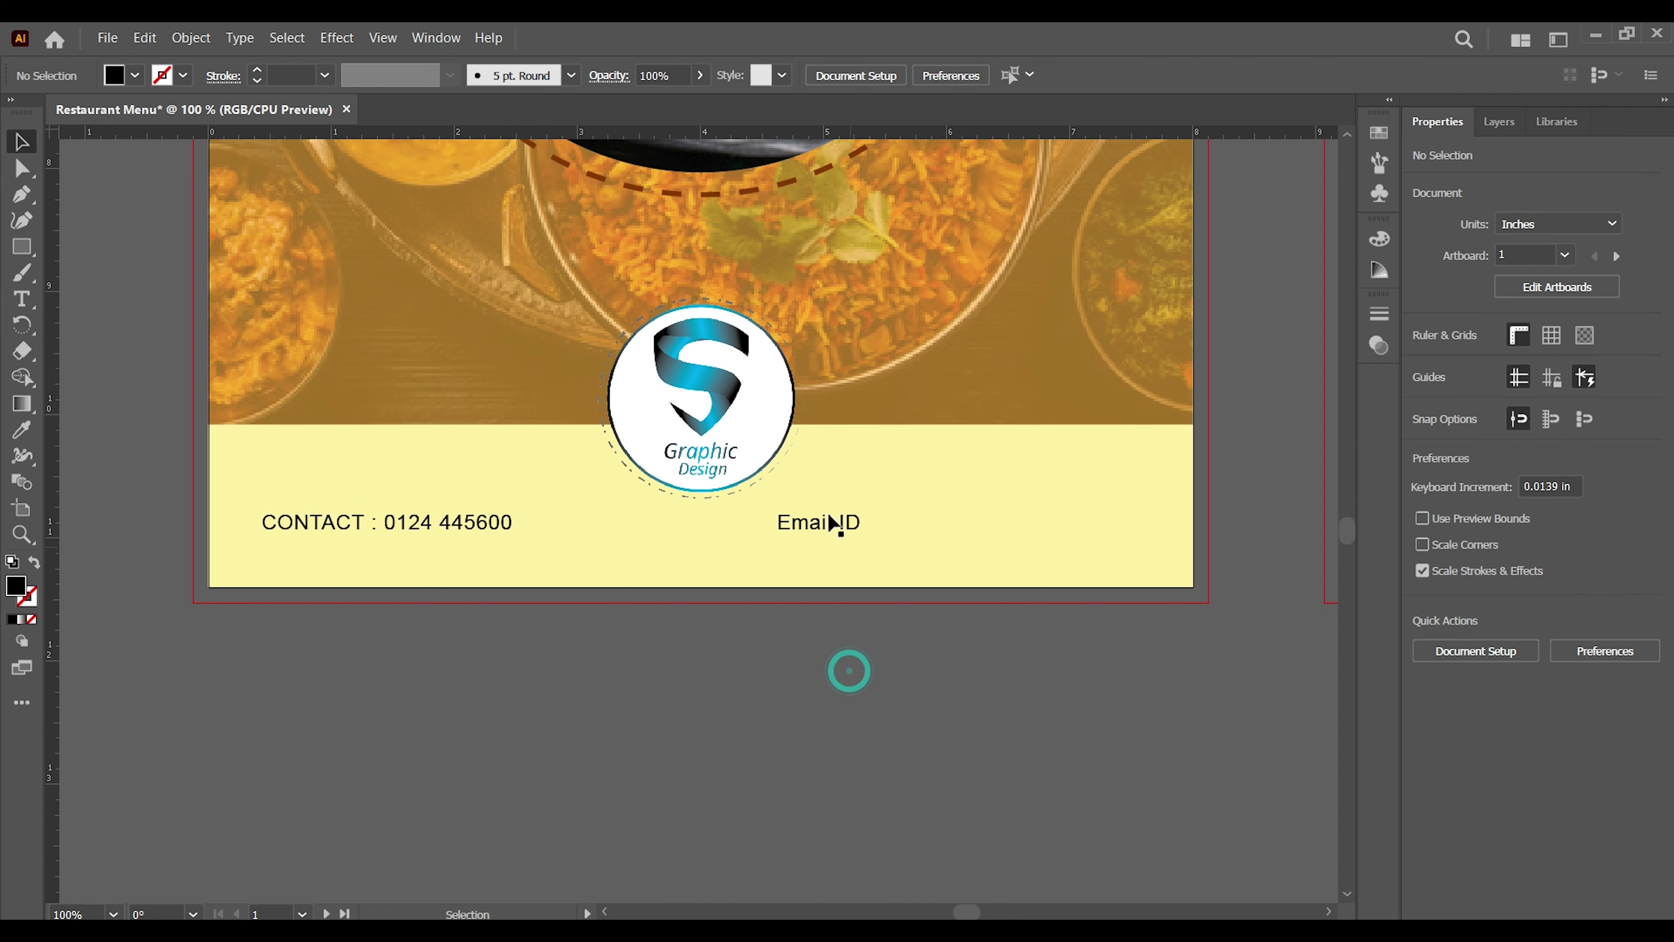
click(816, 525)
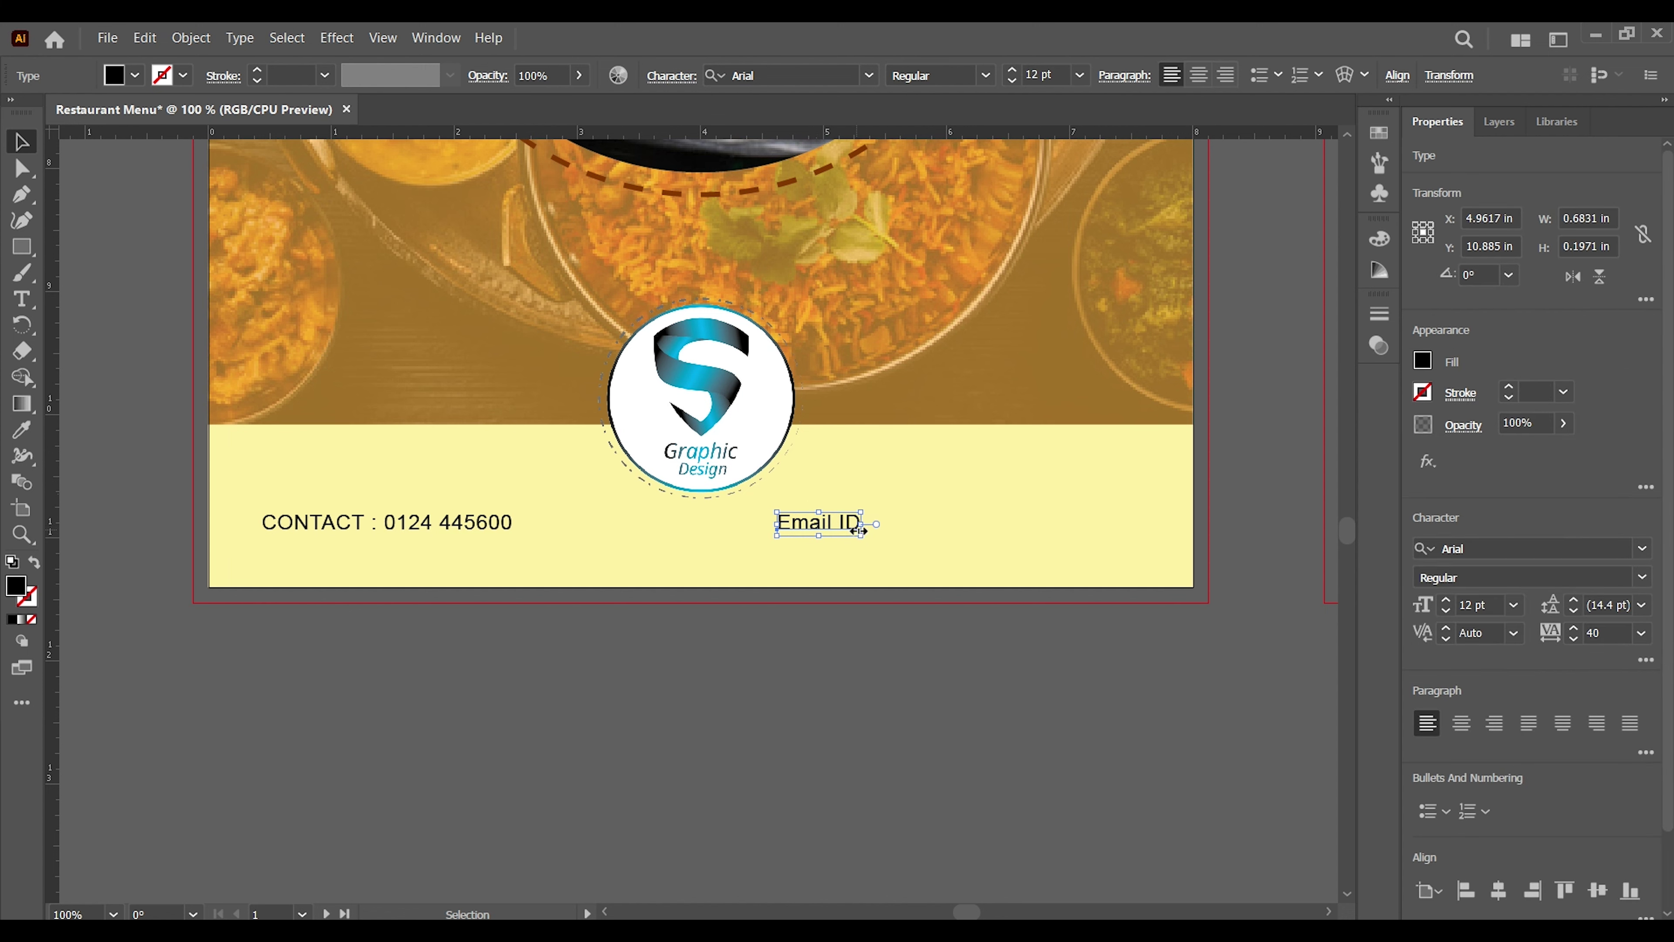
key(t)
click(847, 523)
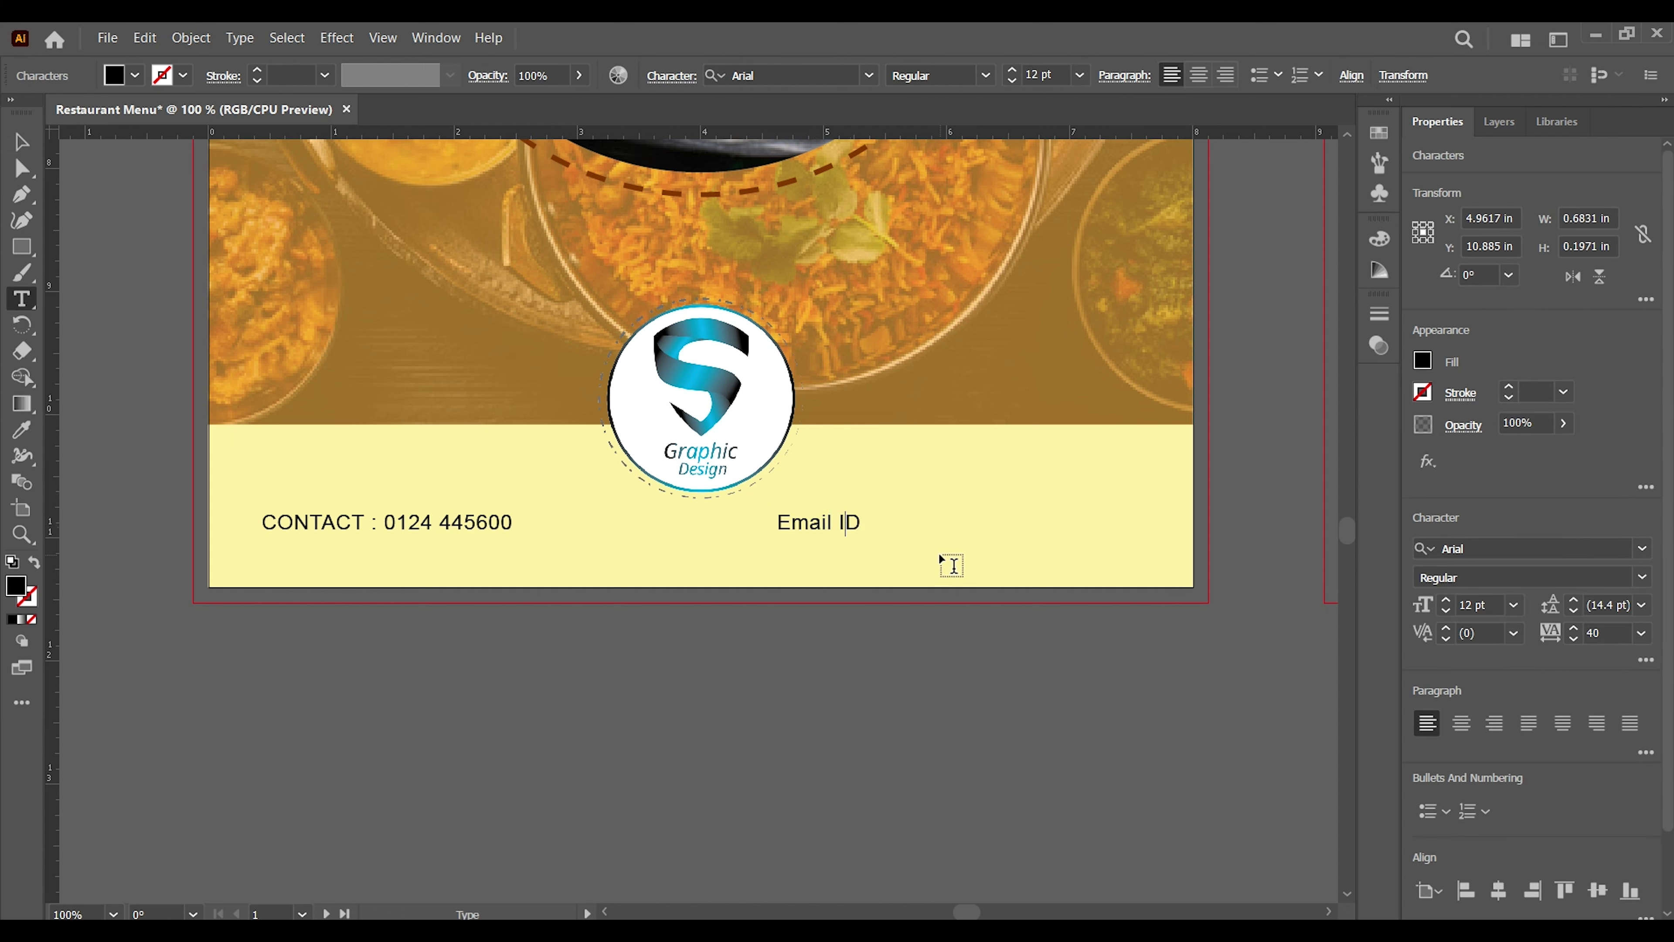
text(:)
key(BackSpace)
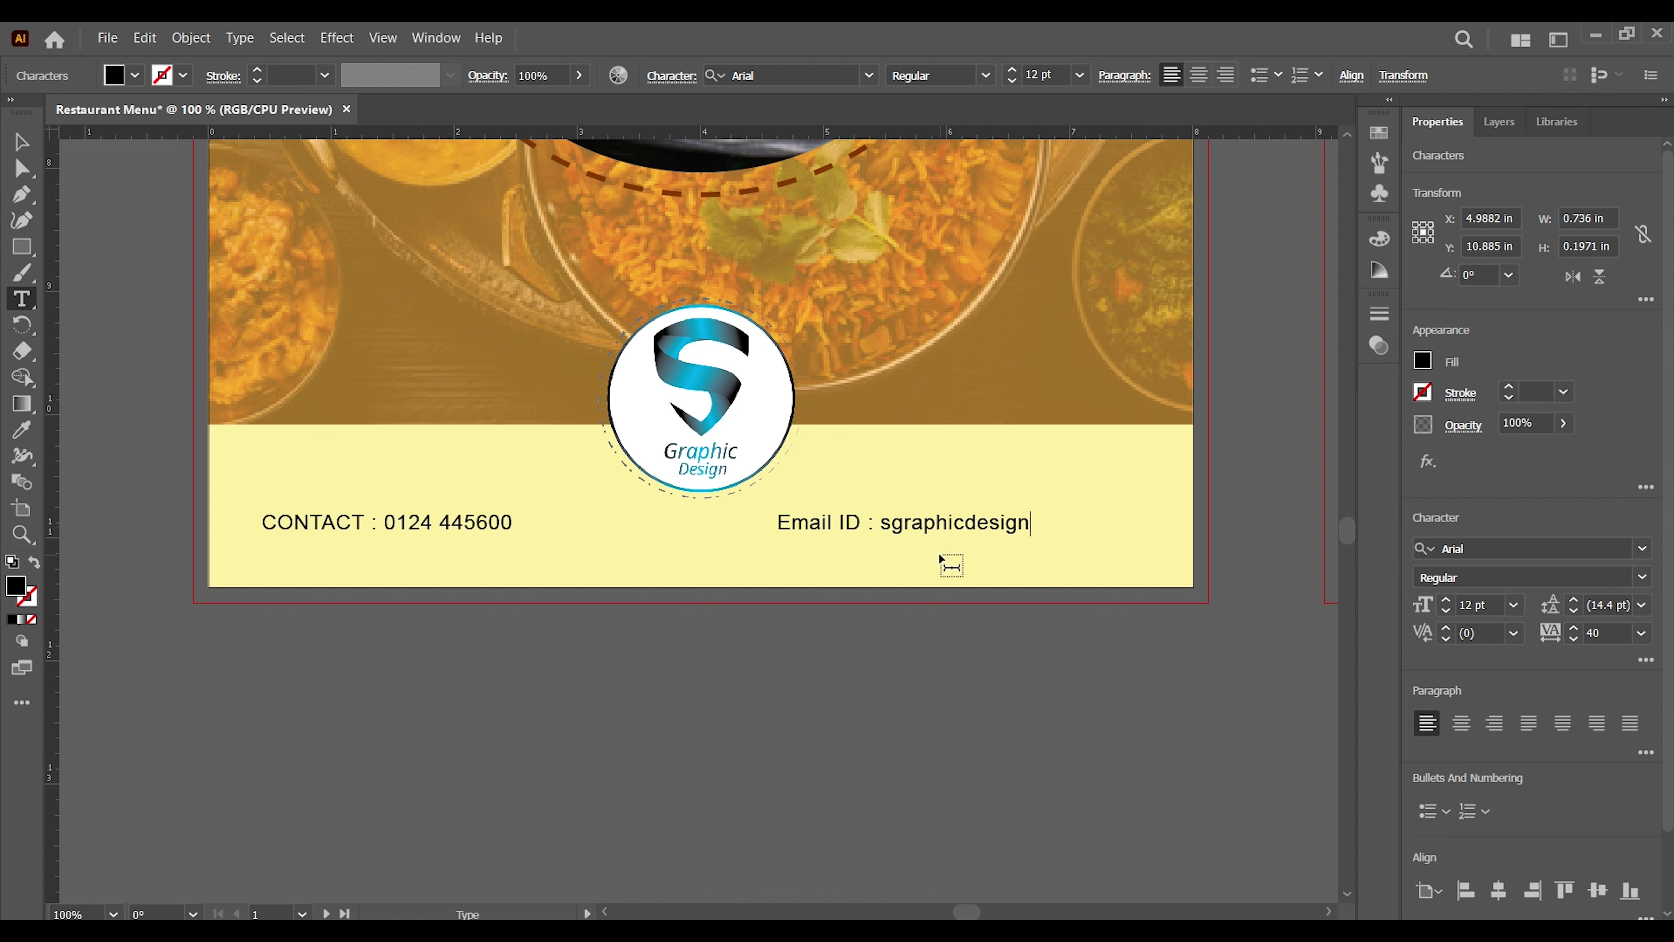
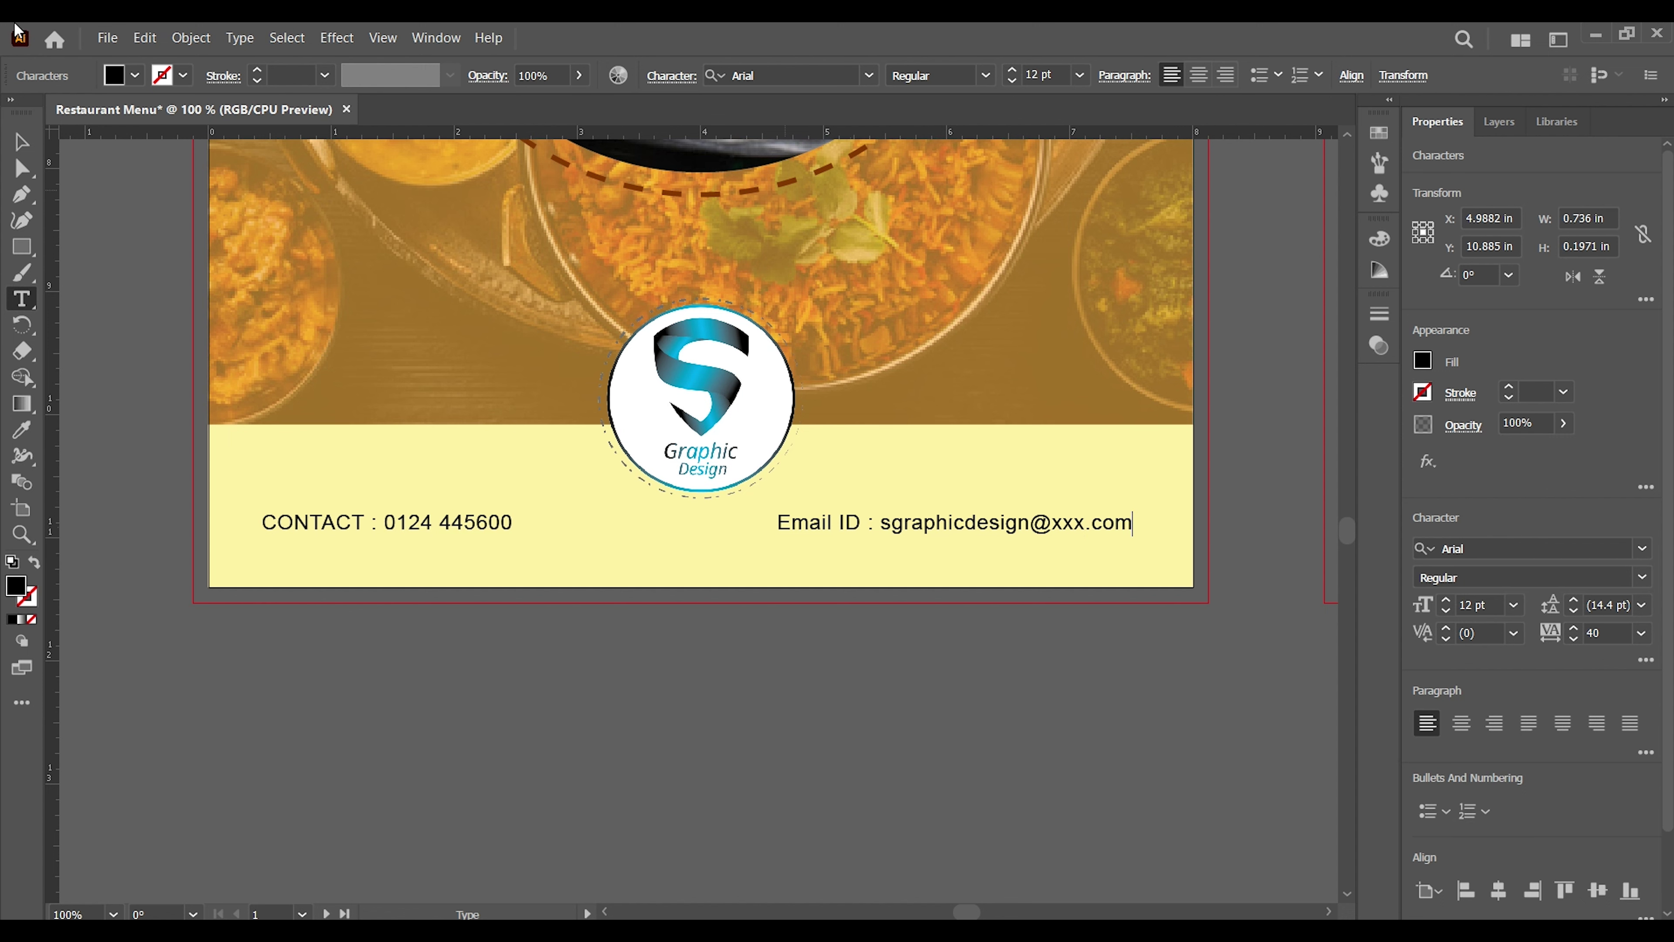
Deselect the e-mail line and zoom out to show both menu pages.
click(21, 141)
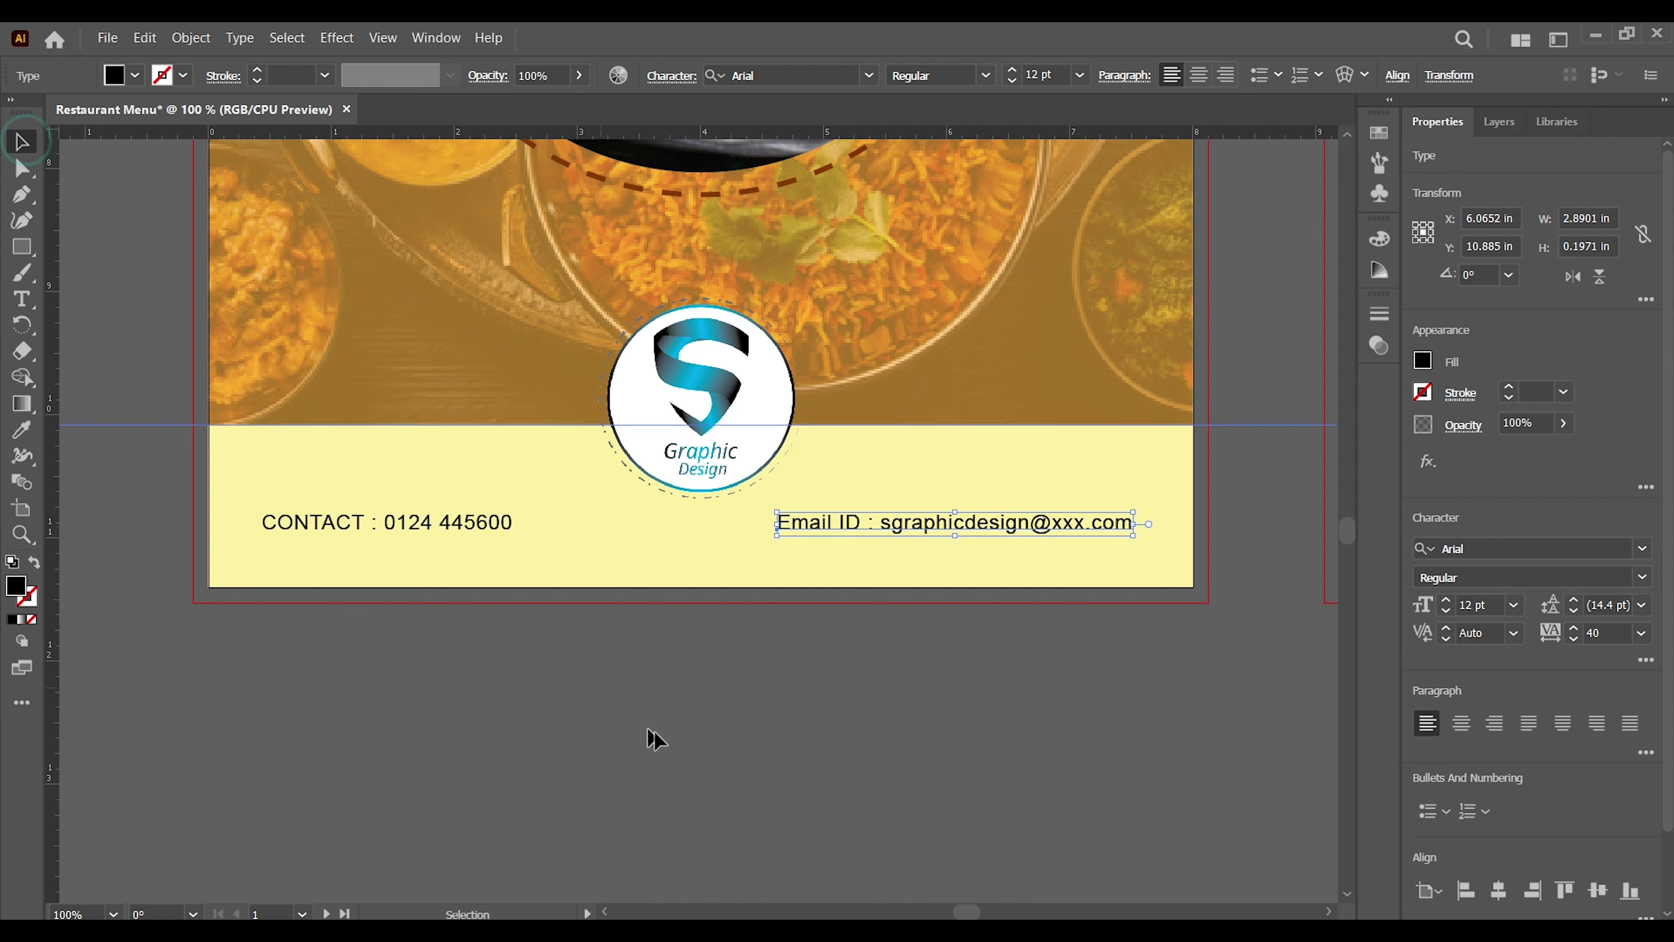
click(756, 765)
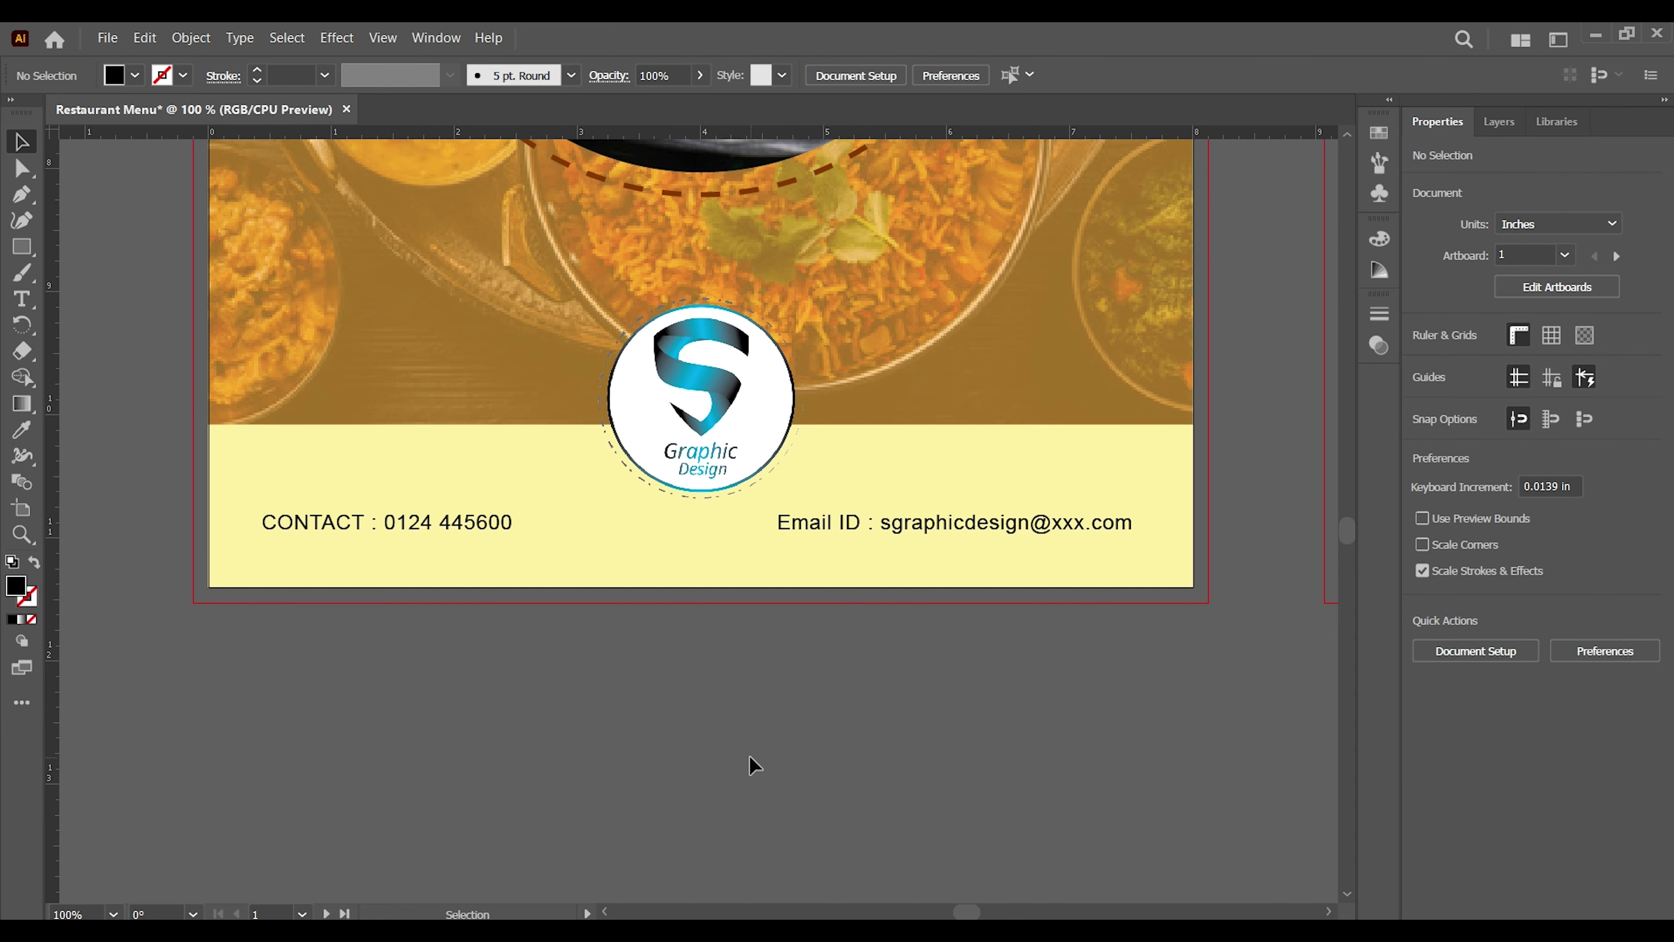
key(ctrl+minus)
key(ctrl+minus)
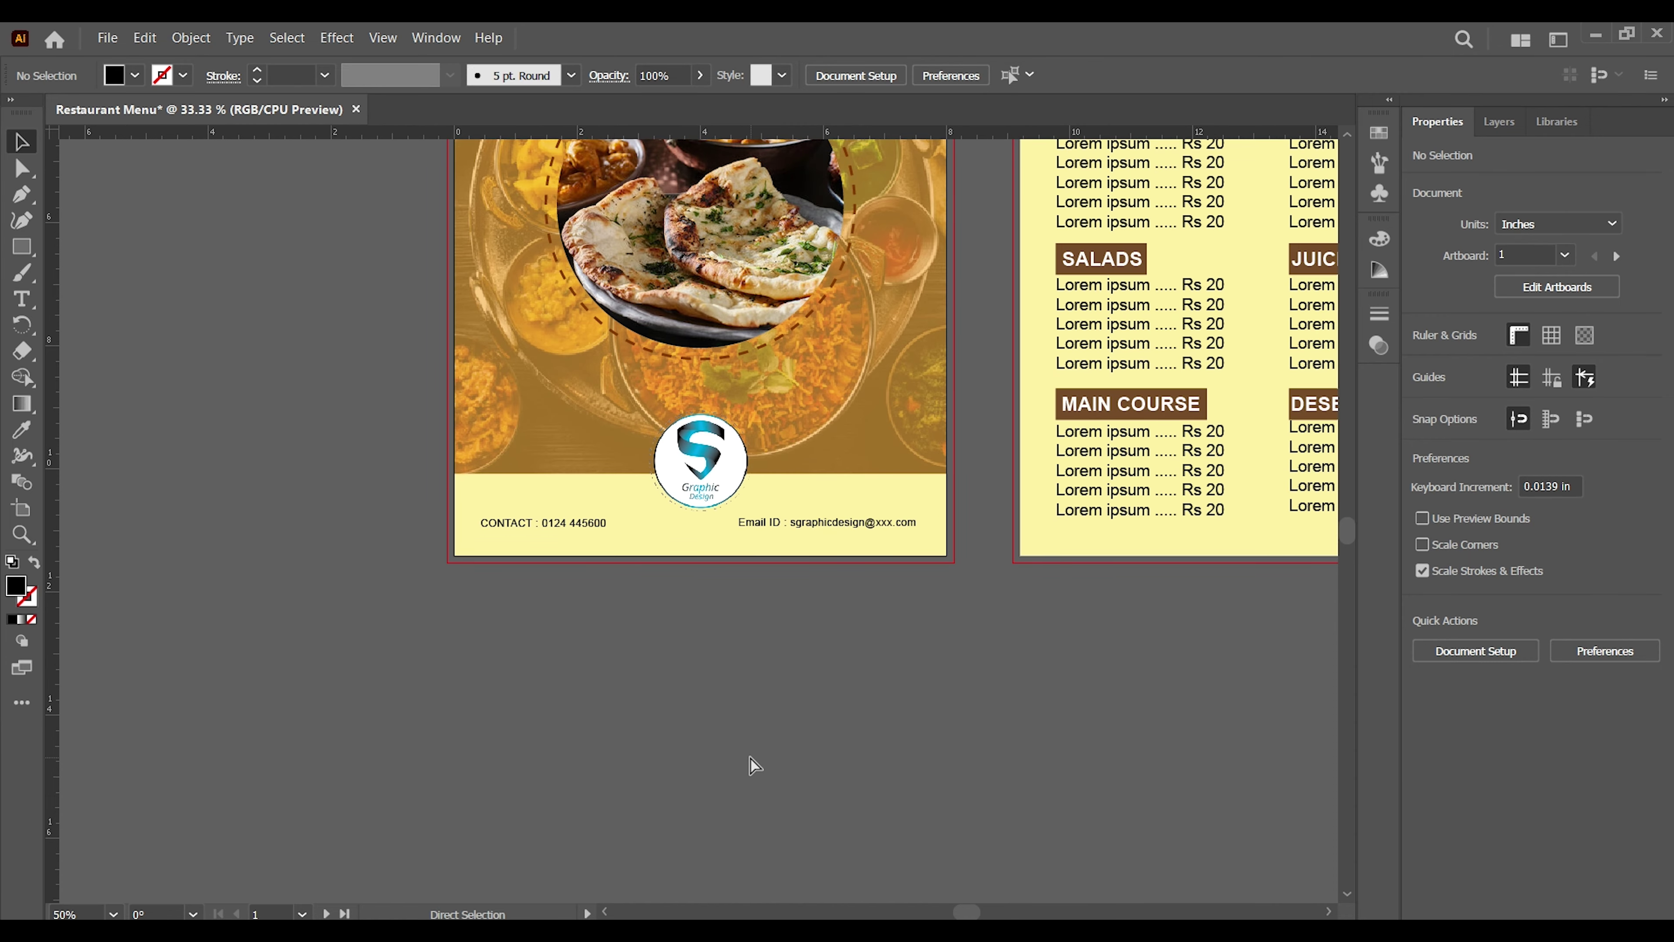
key(ctrl+minus)
scroll(141, 328, up, 3)
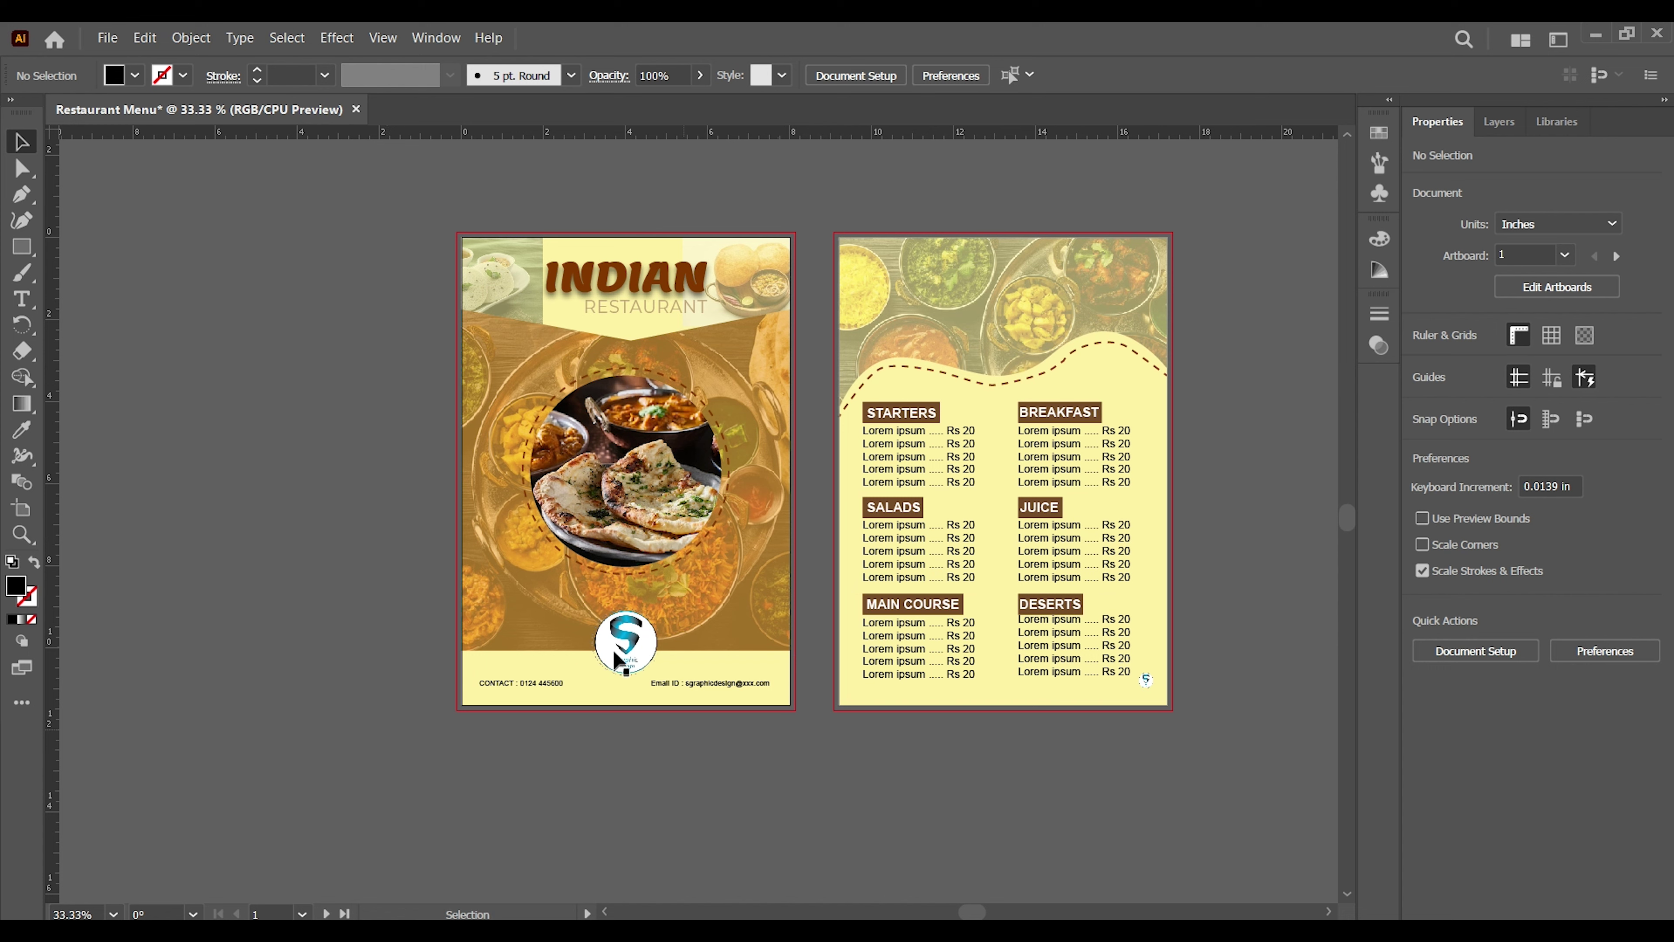
click(616, 650)
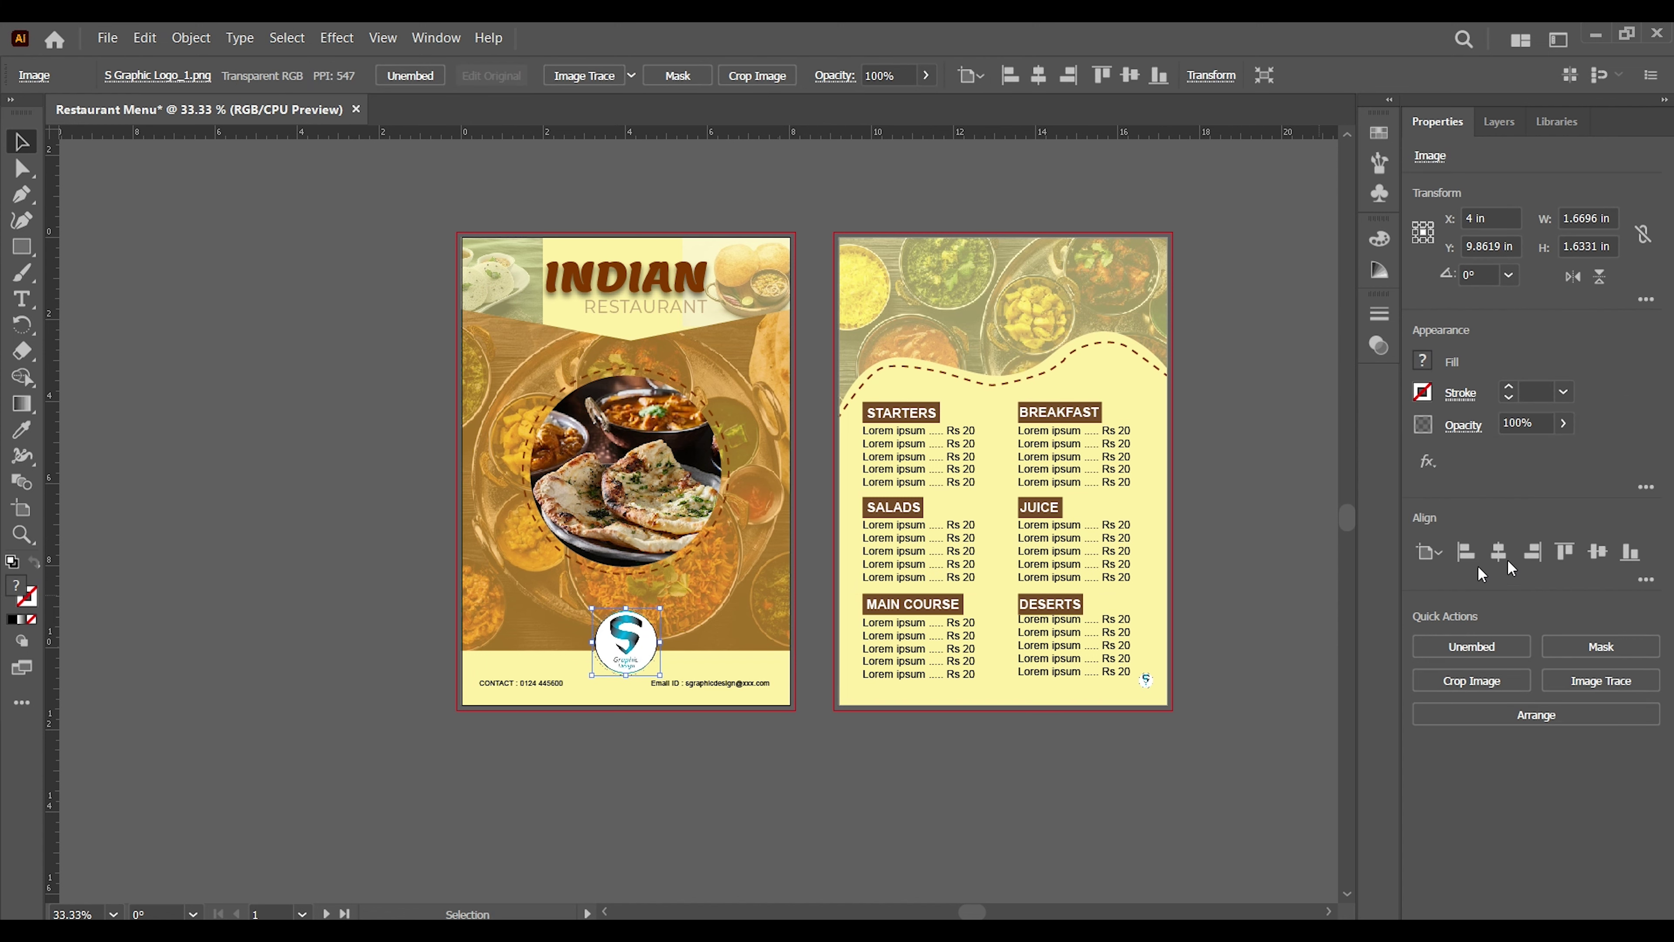
click(699, 784)
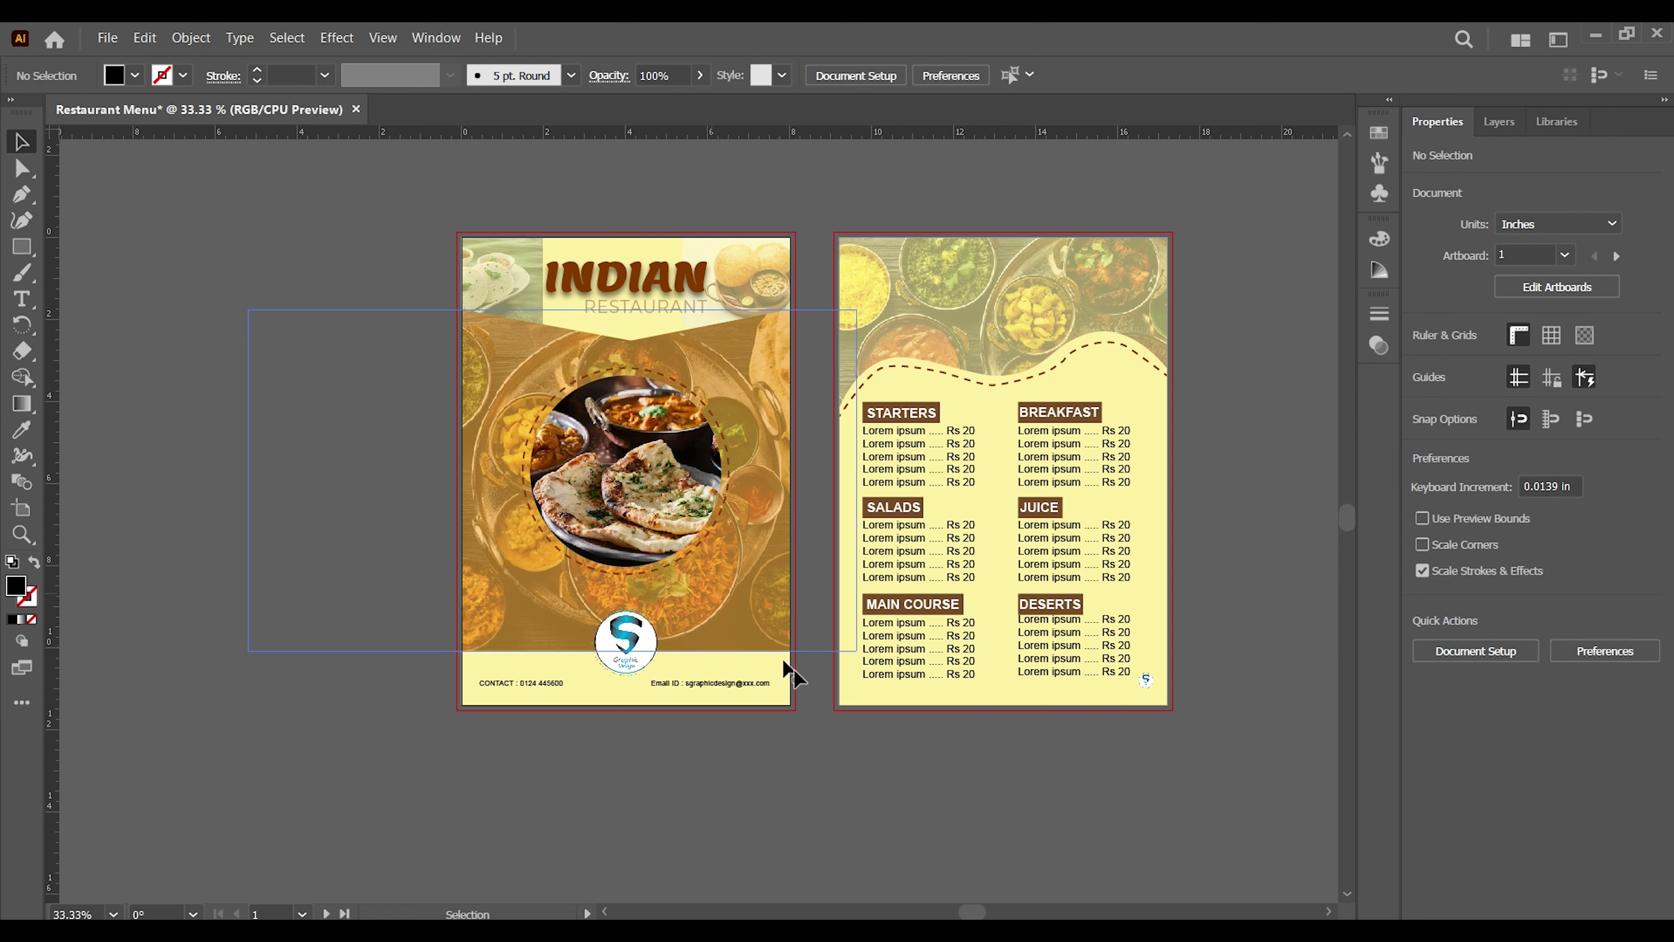
key(ctrl+plus)
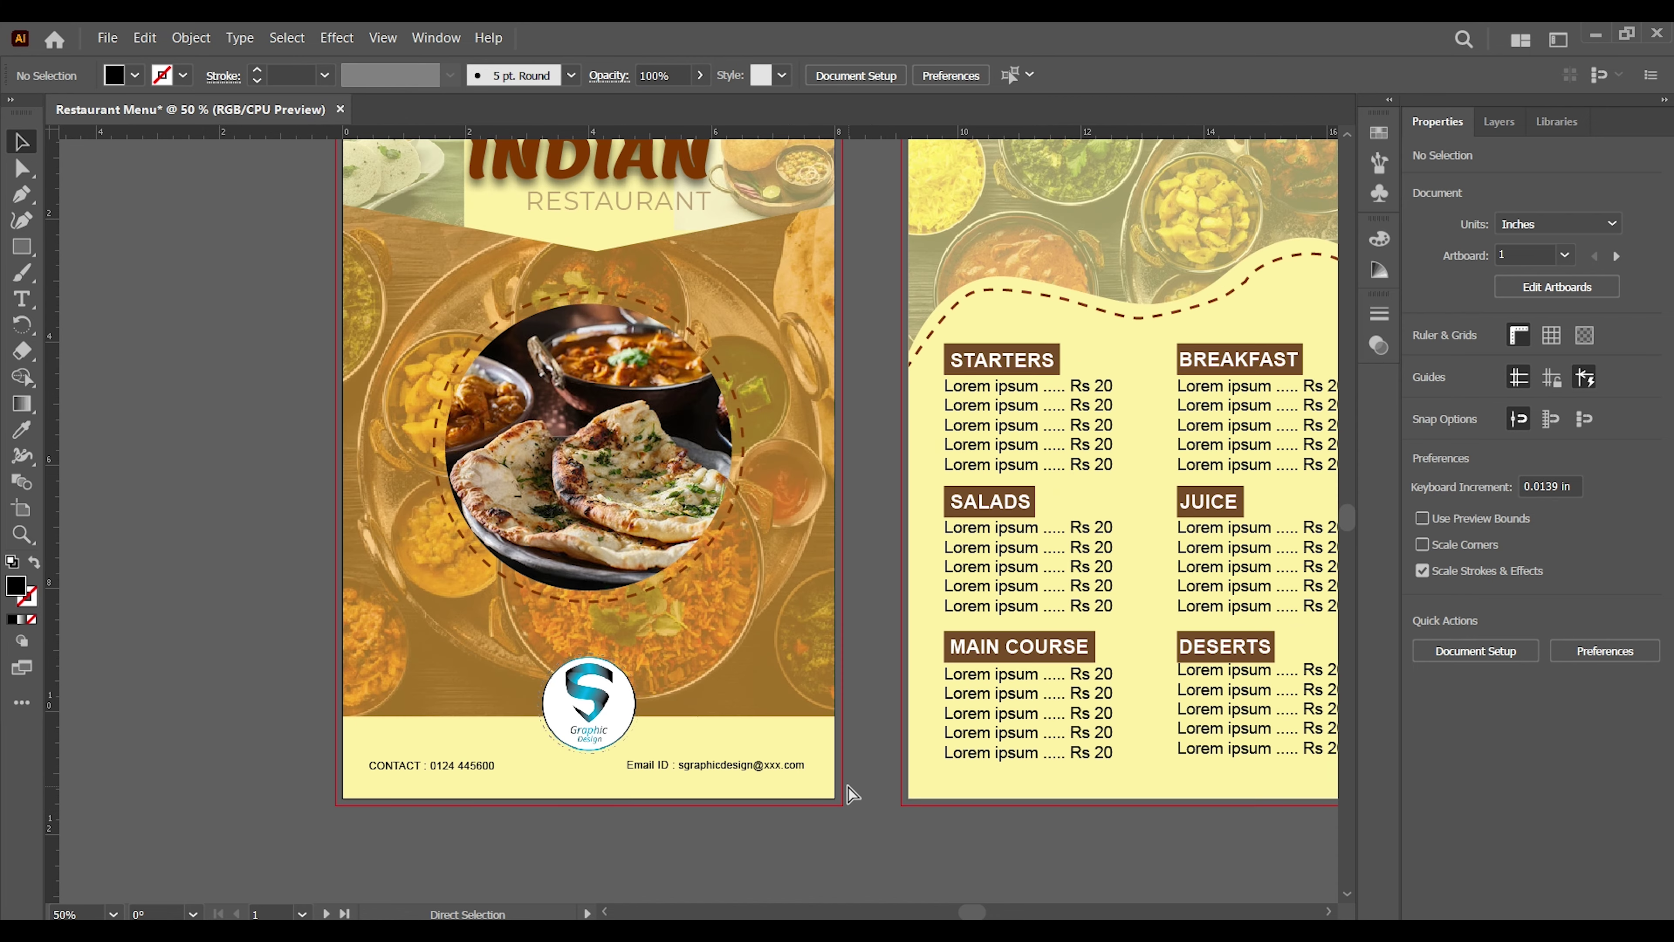
drag(941, 656, 816, 733)
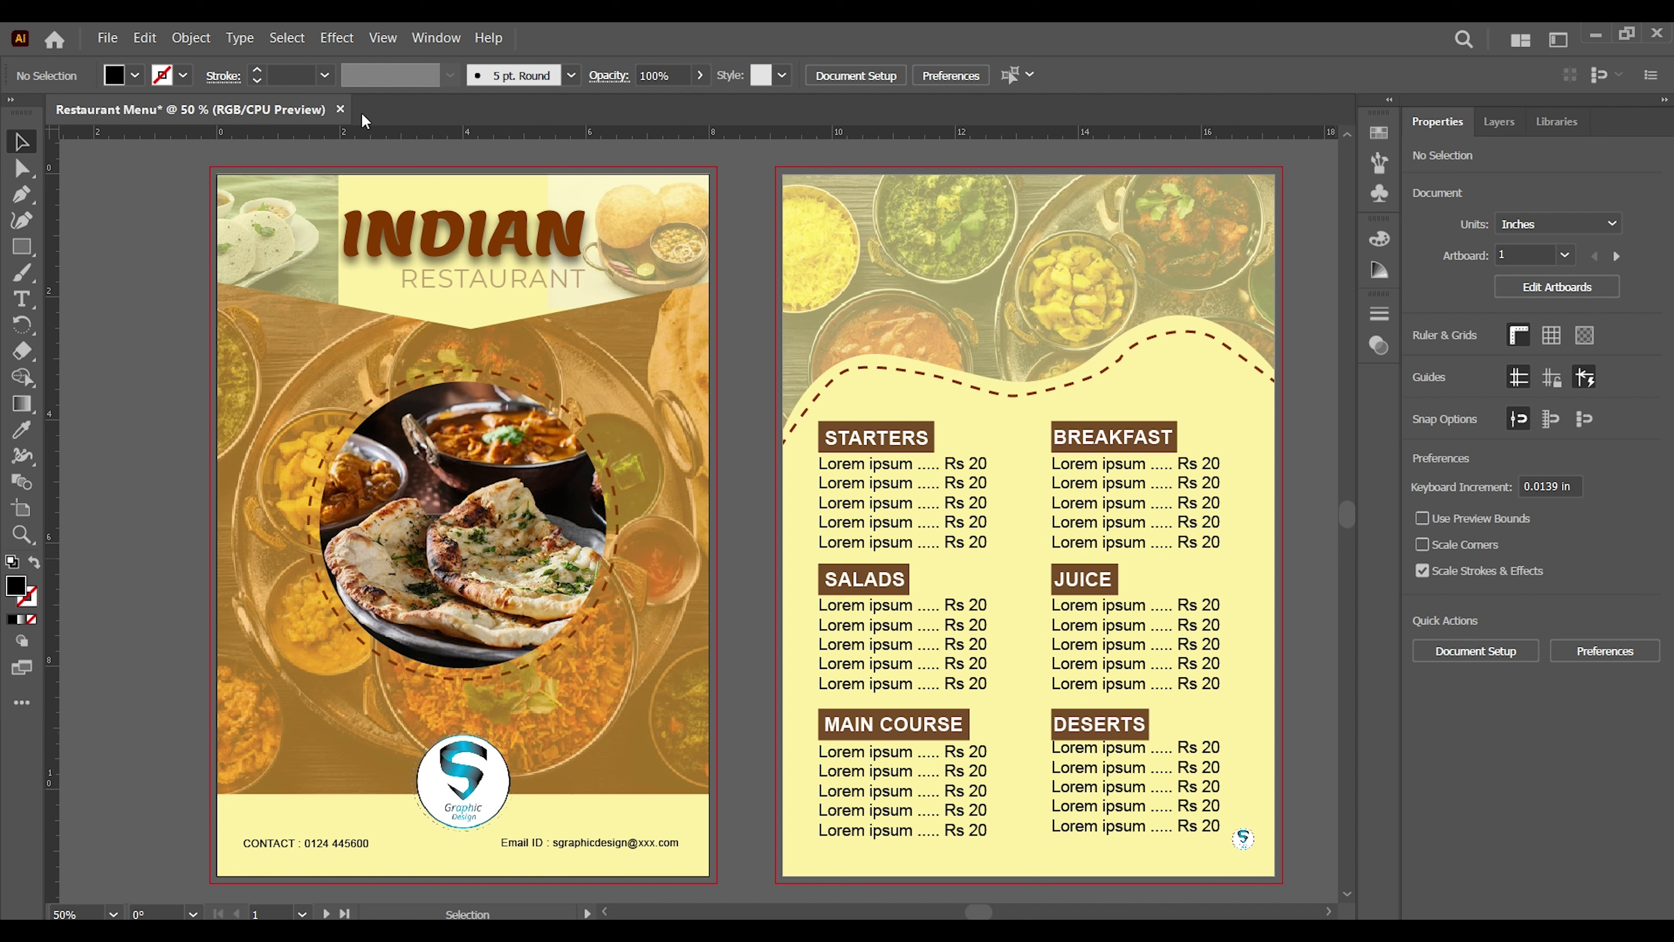
Select the outlined RESTAURANT wordmark and the INDIAN title and align their right edges.
click(431, 268)
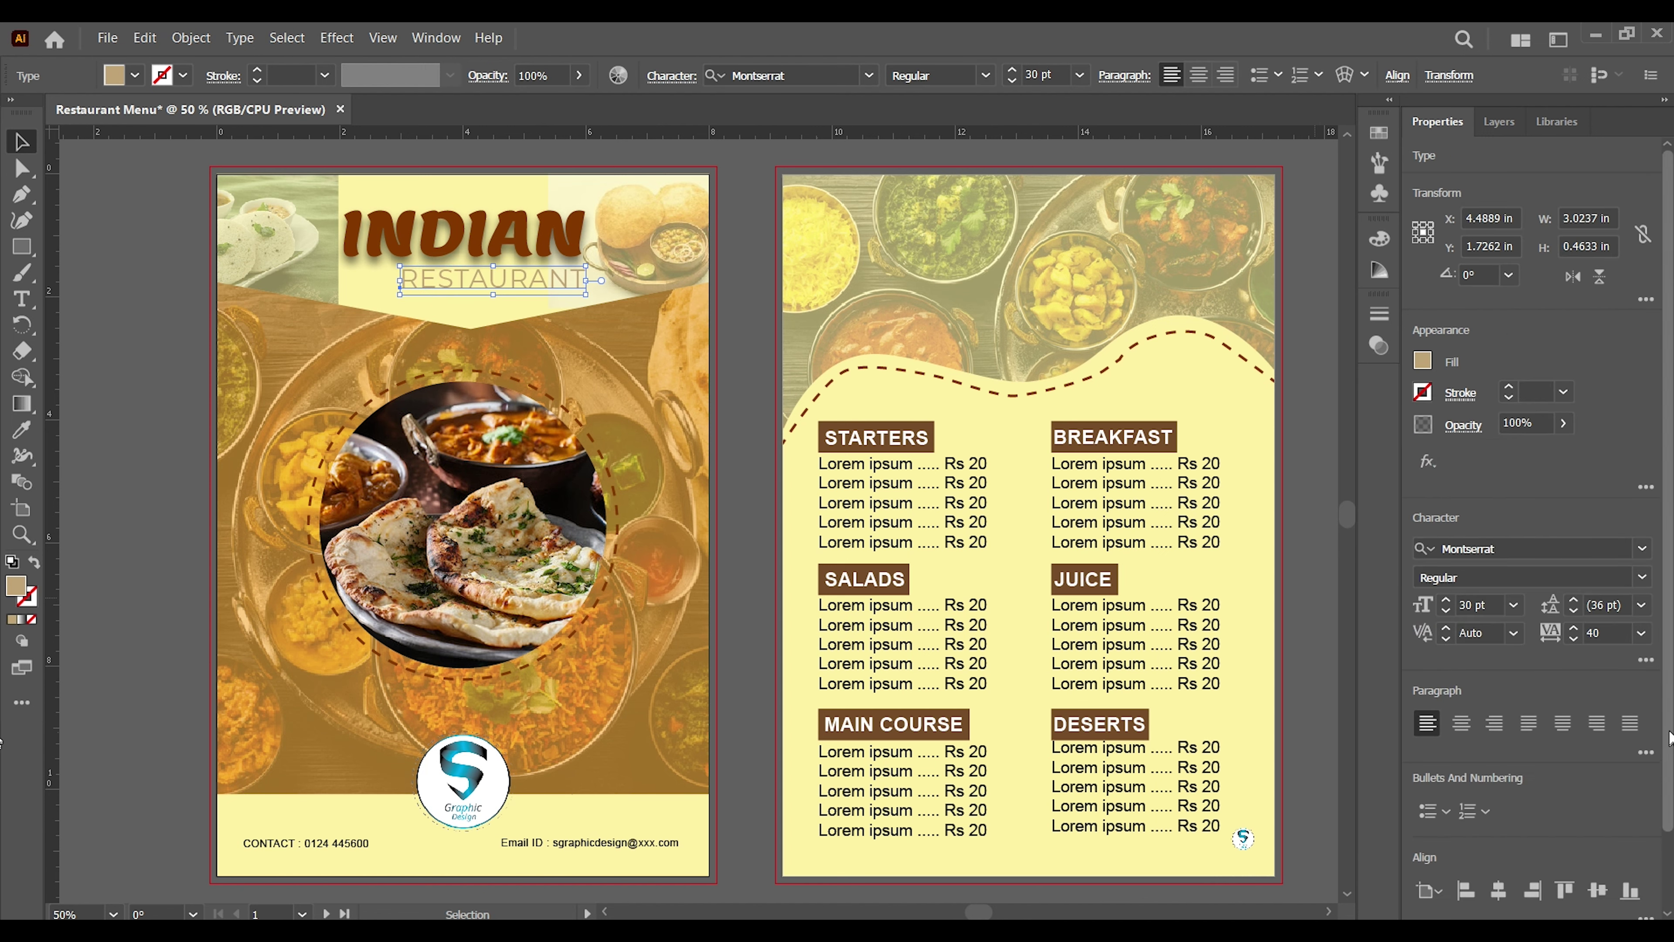
scroll(1669, 791, down, 1)
scroll(1635, 792, down, 2)
click(1472, 902)
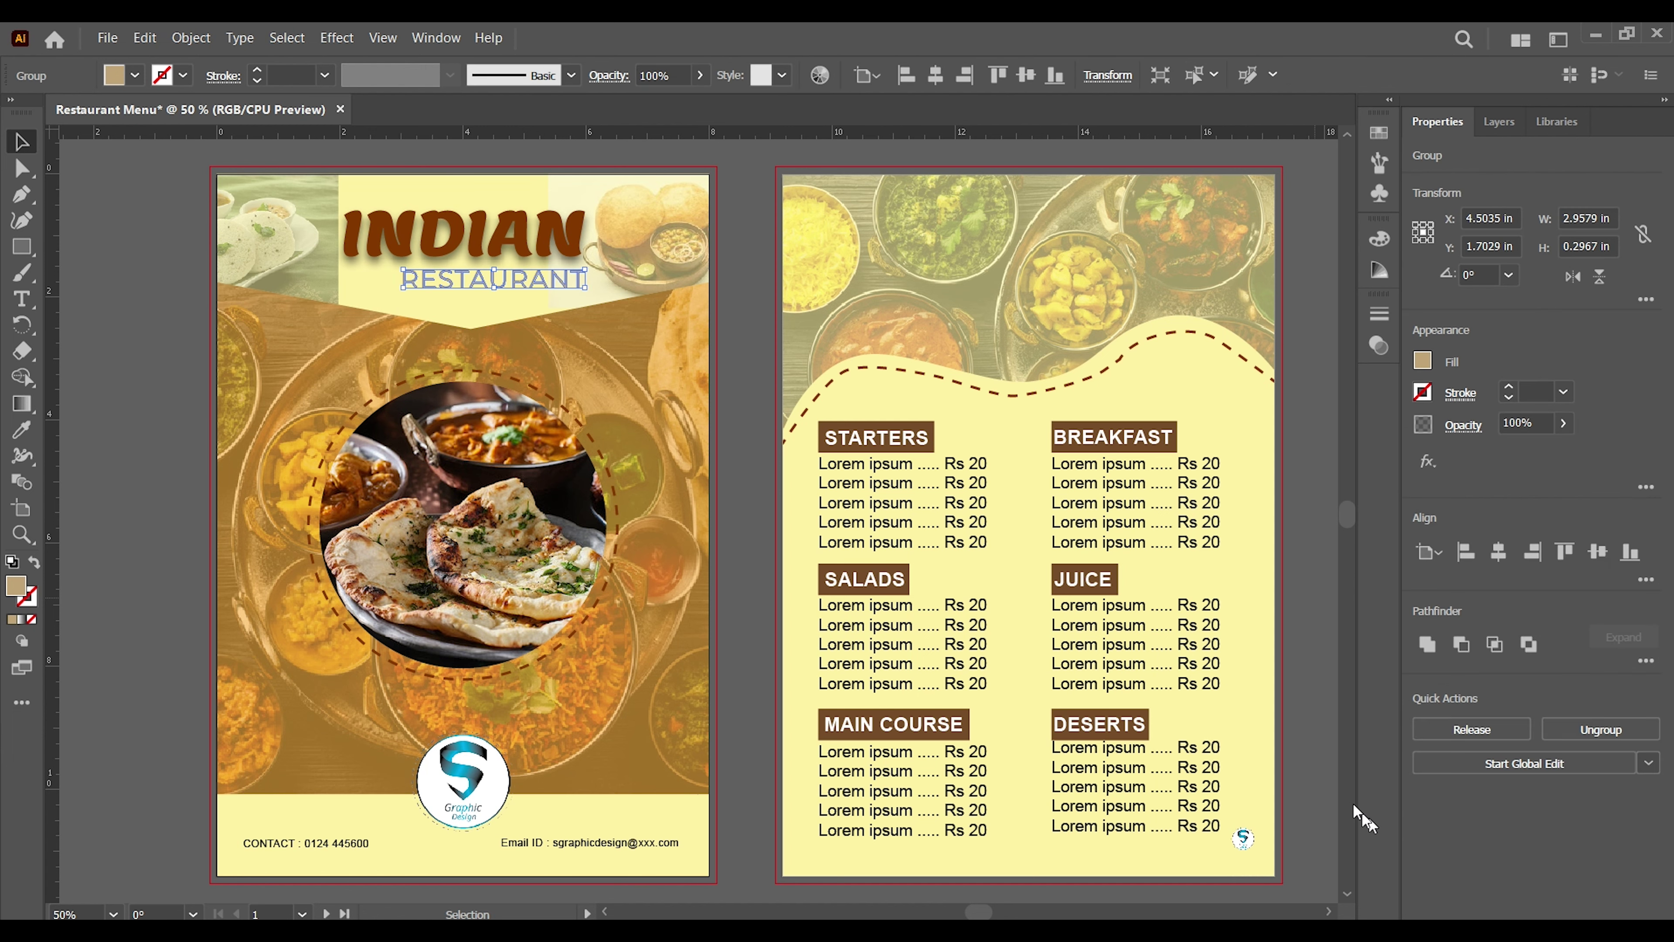
shift+click(519, 230)
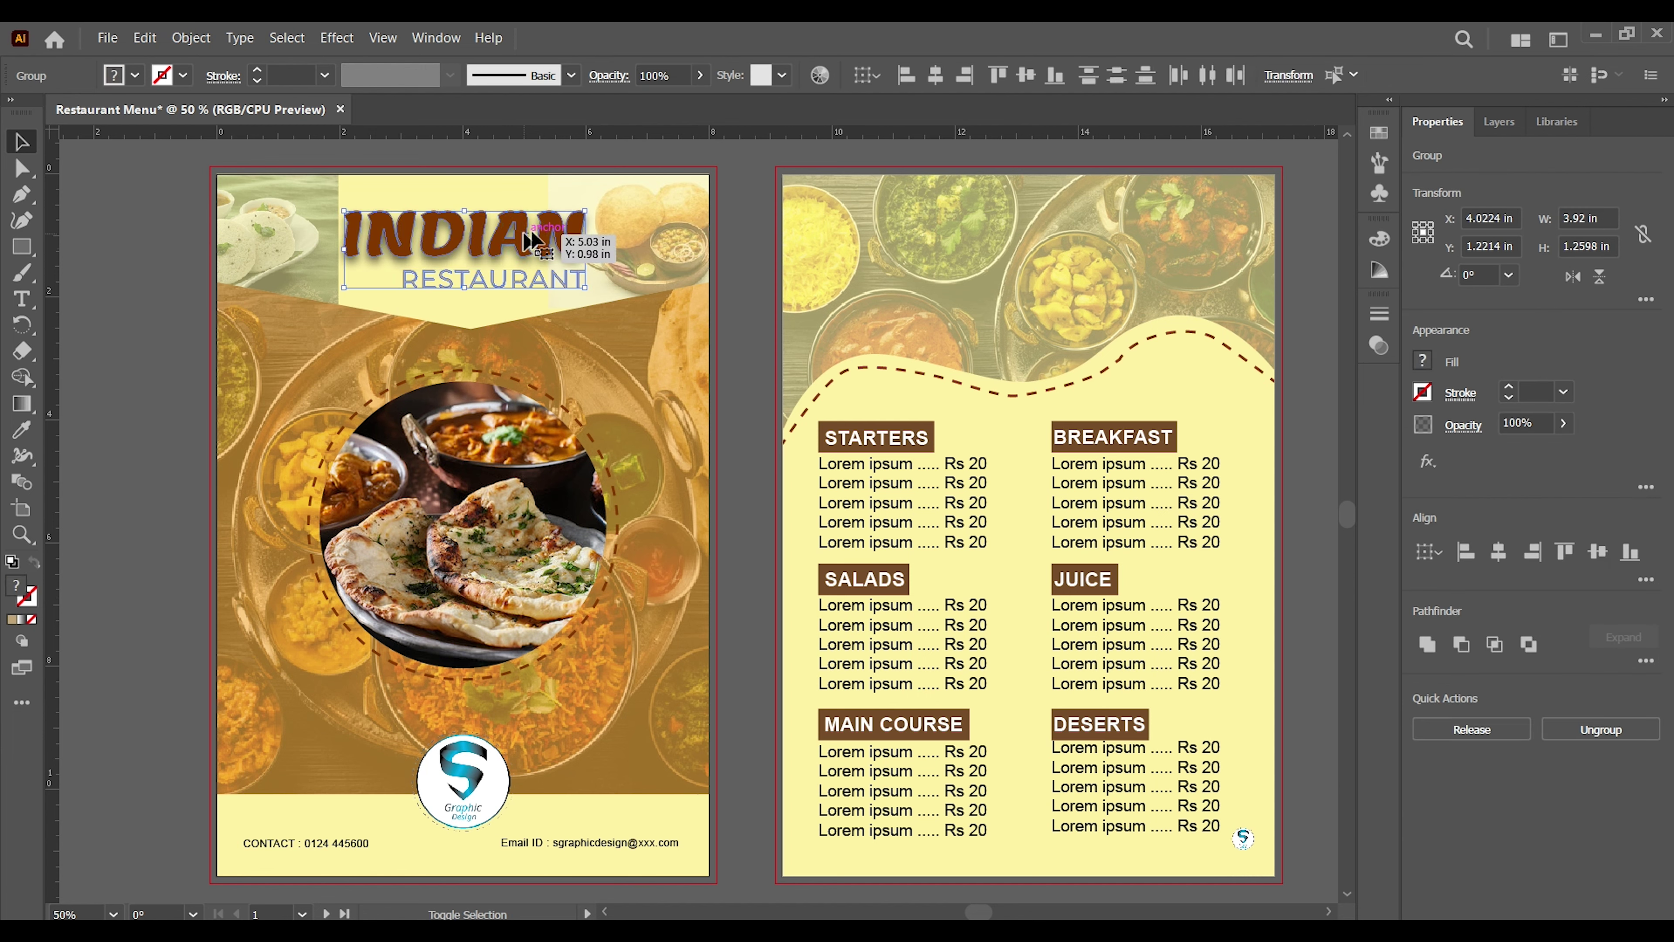
click(1534, 552)
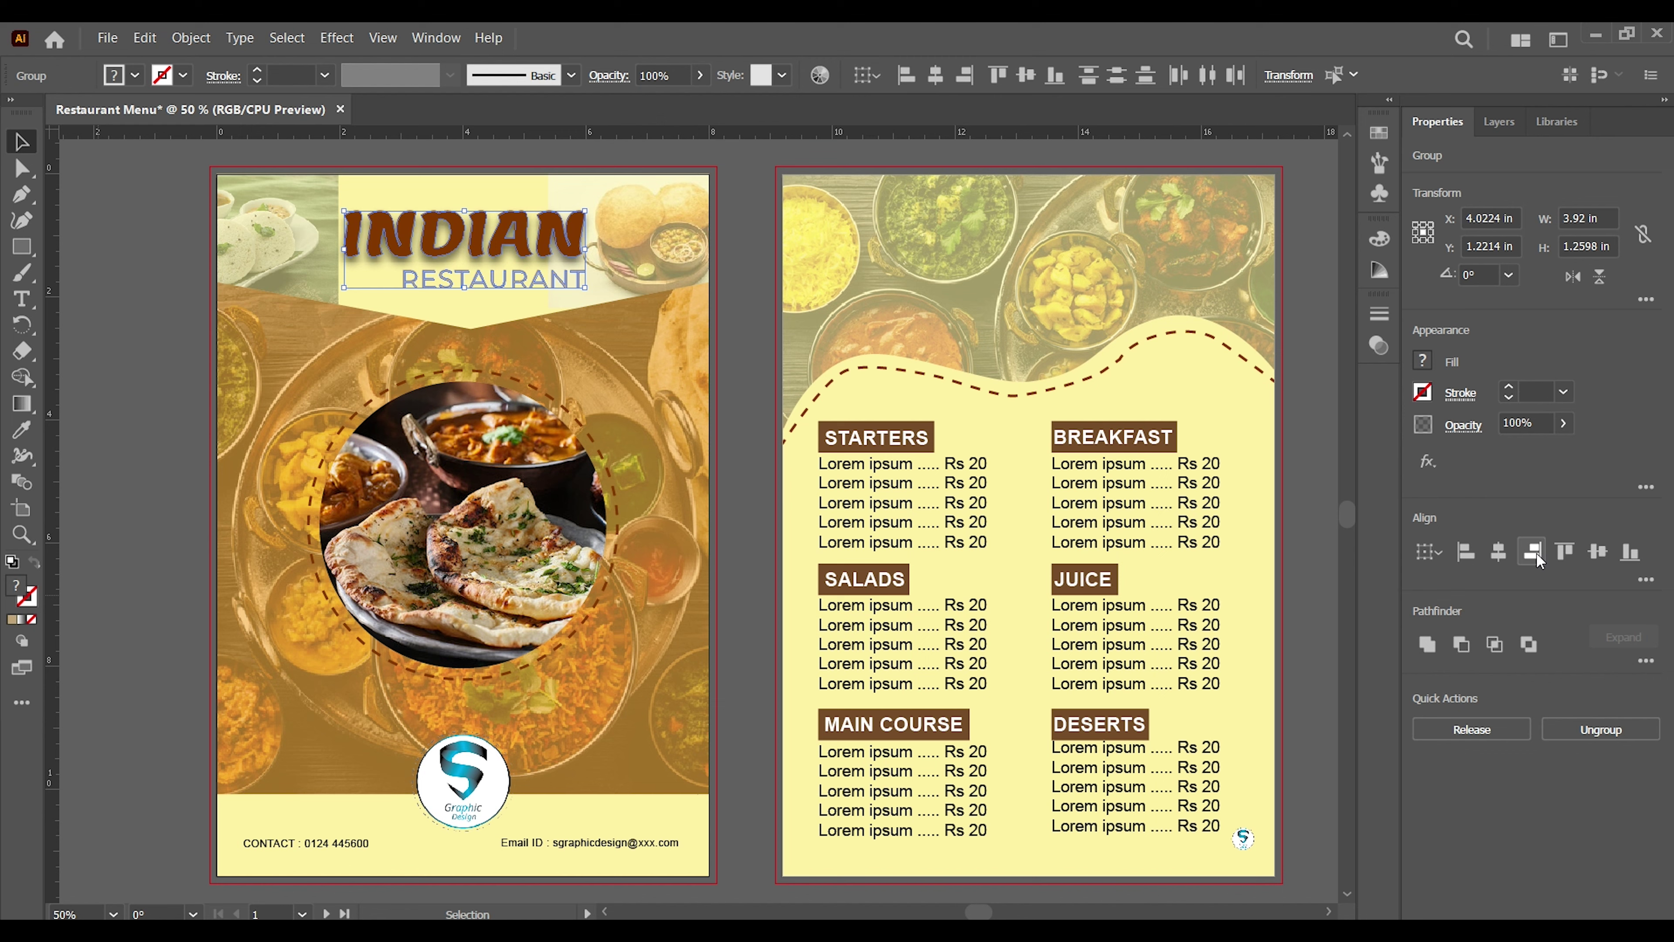
click(170, 369)
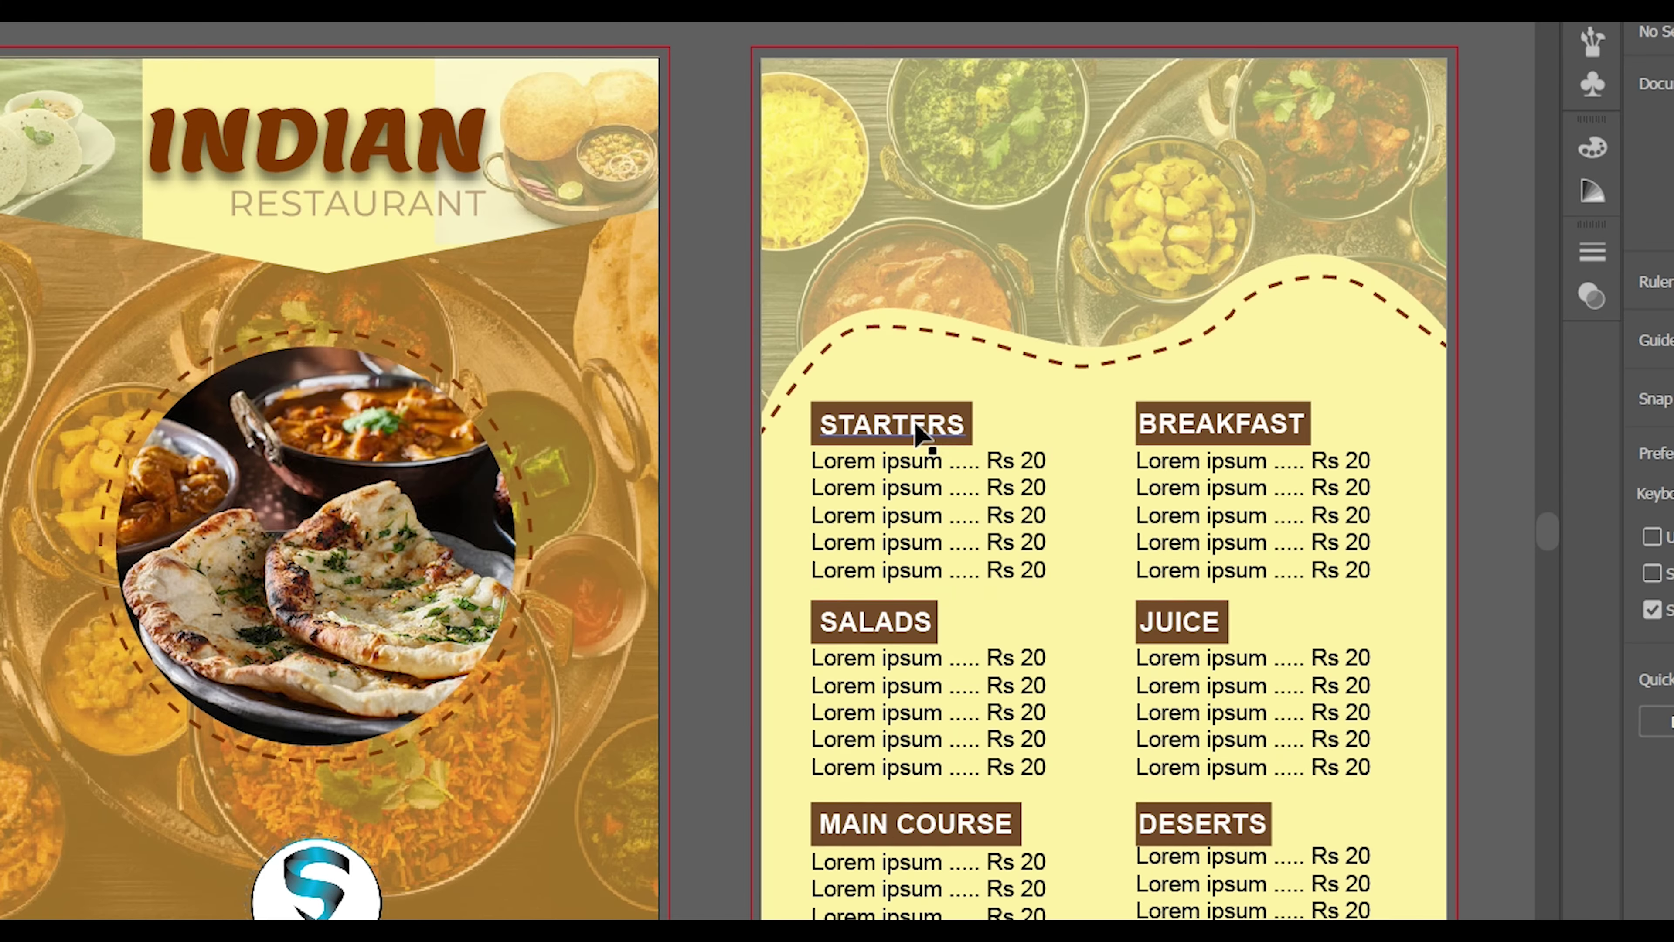
Switch the STARTERS heading text from Century Gothic to Bahnschrift in the Character font list.
click(916, 425)
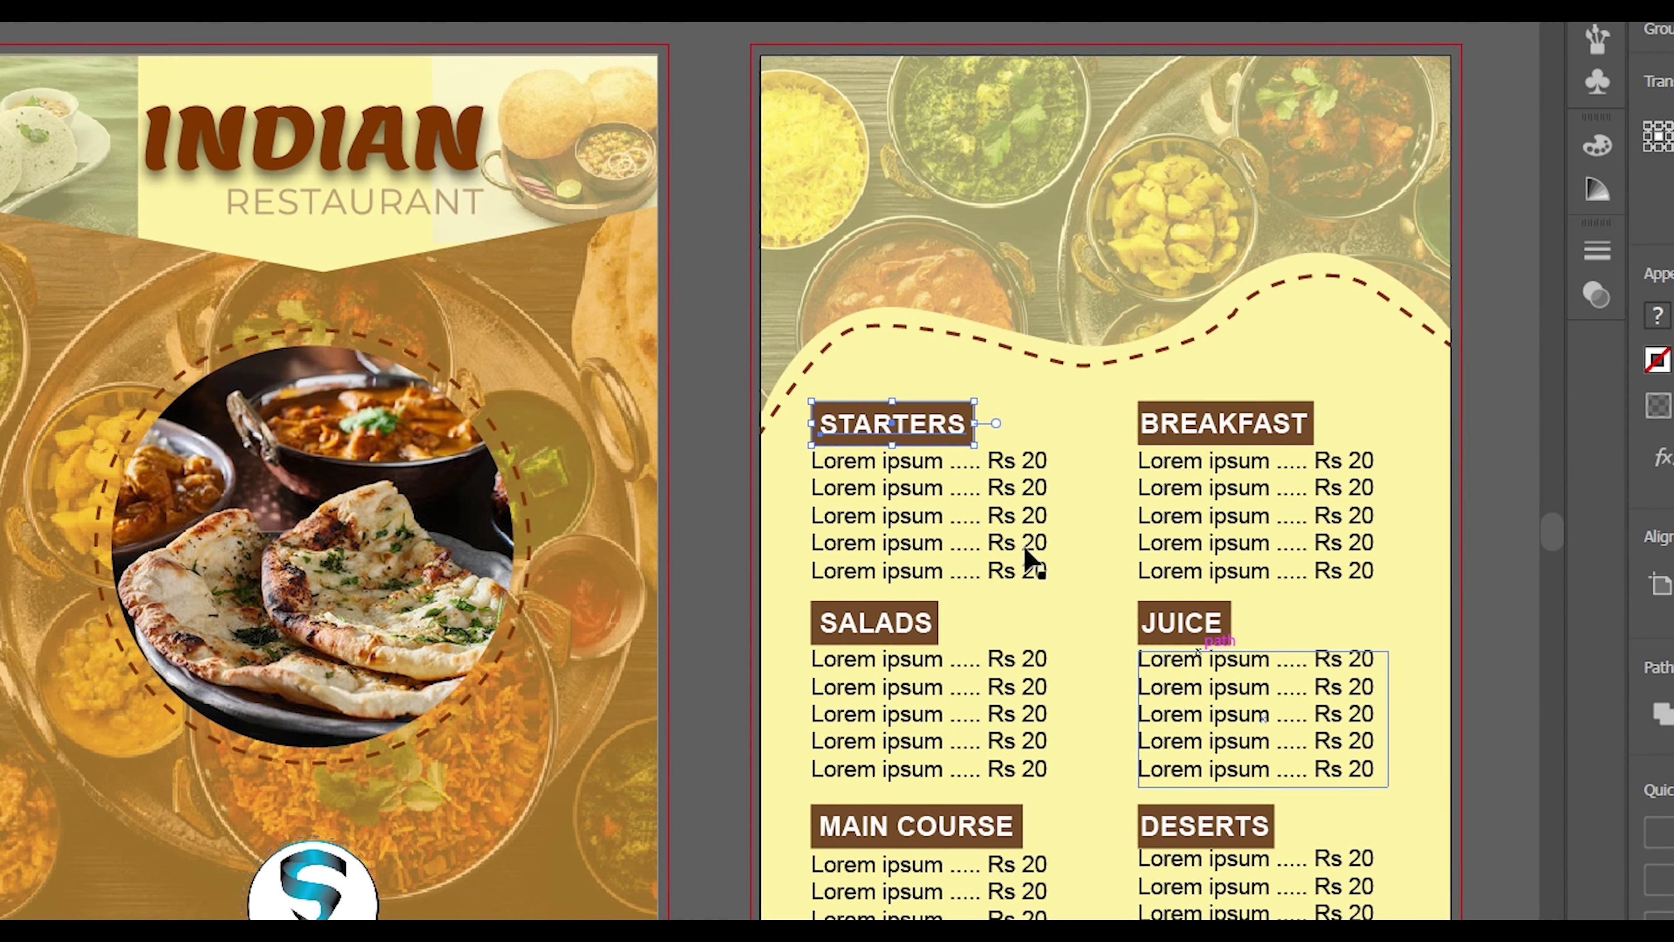
double_click(884, 422)
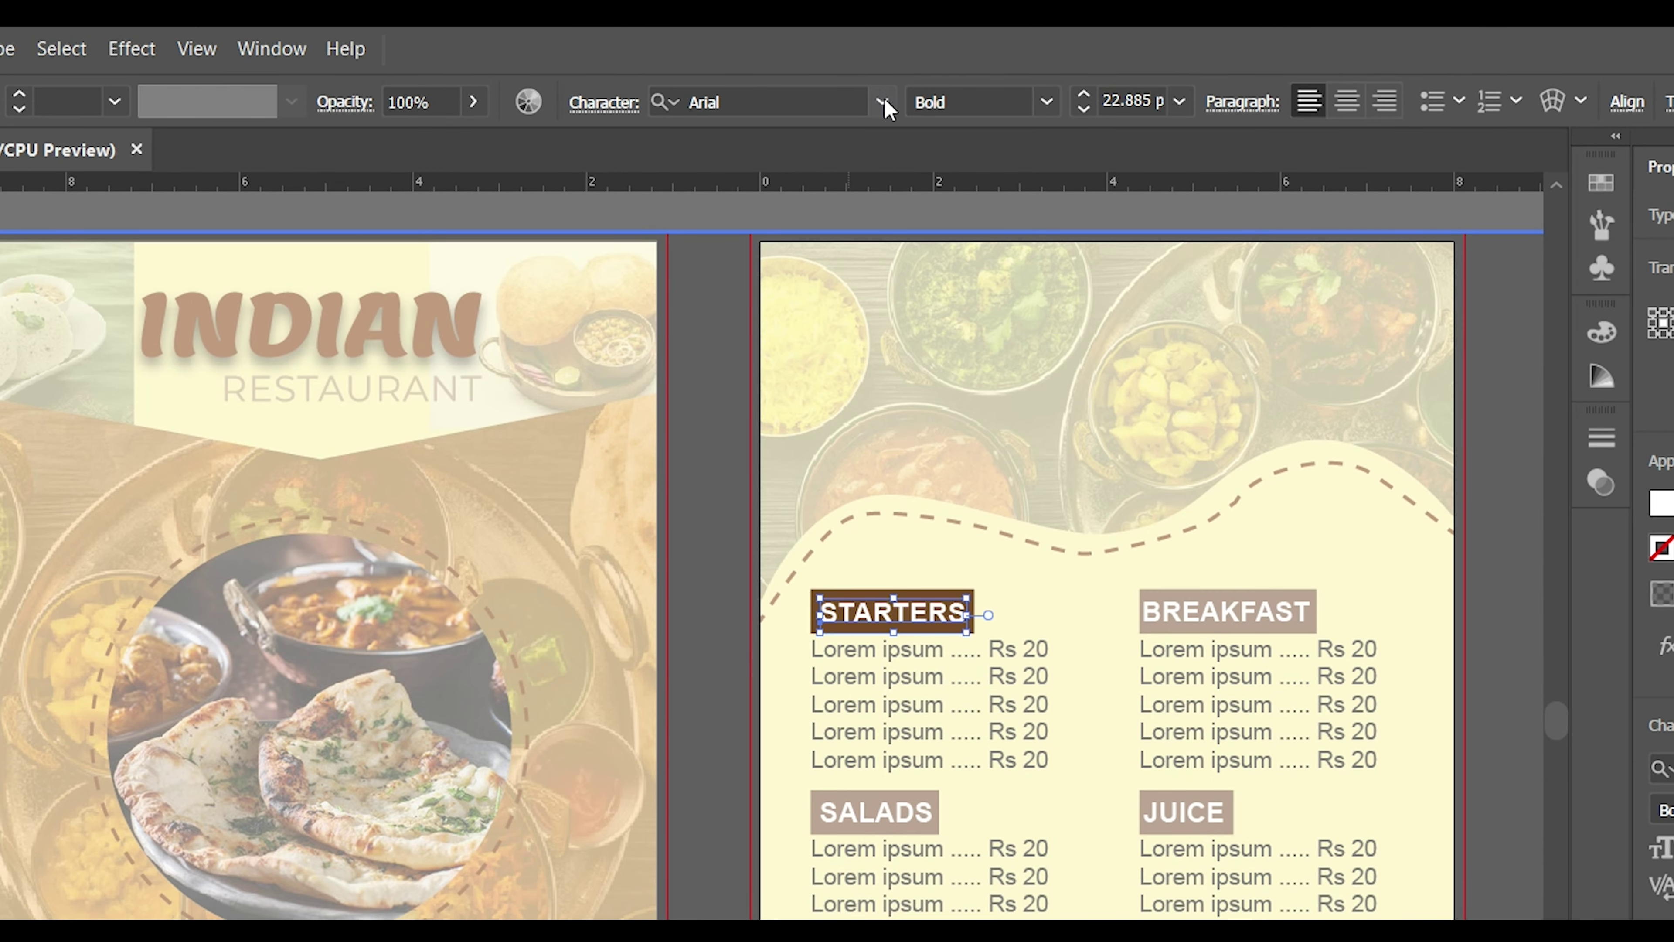
click(884, 102)
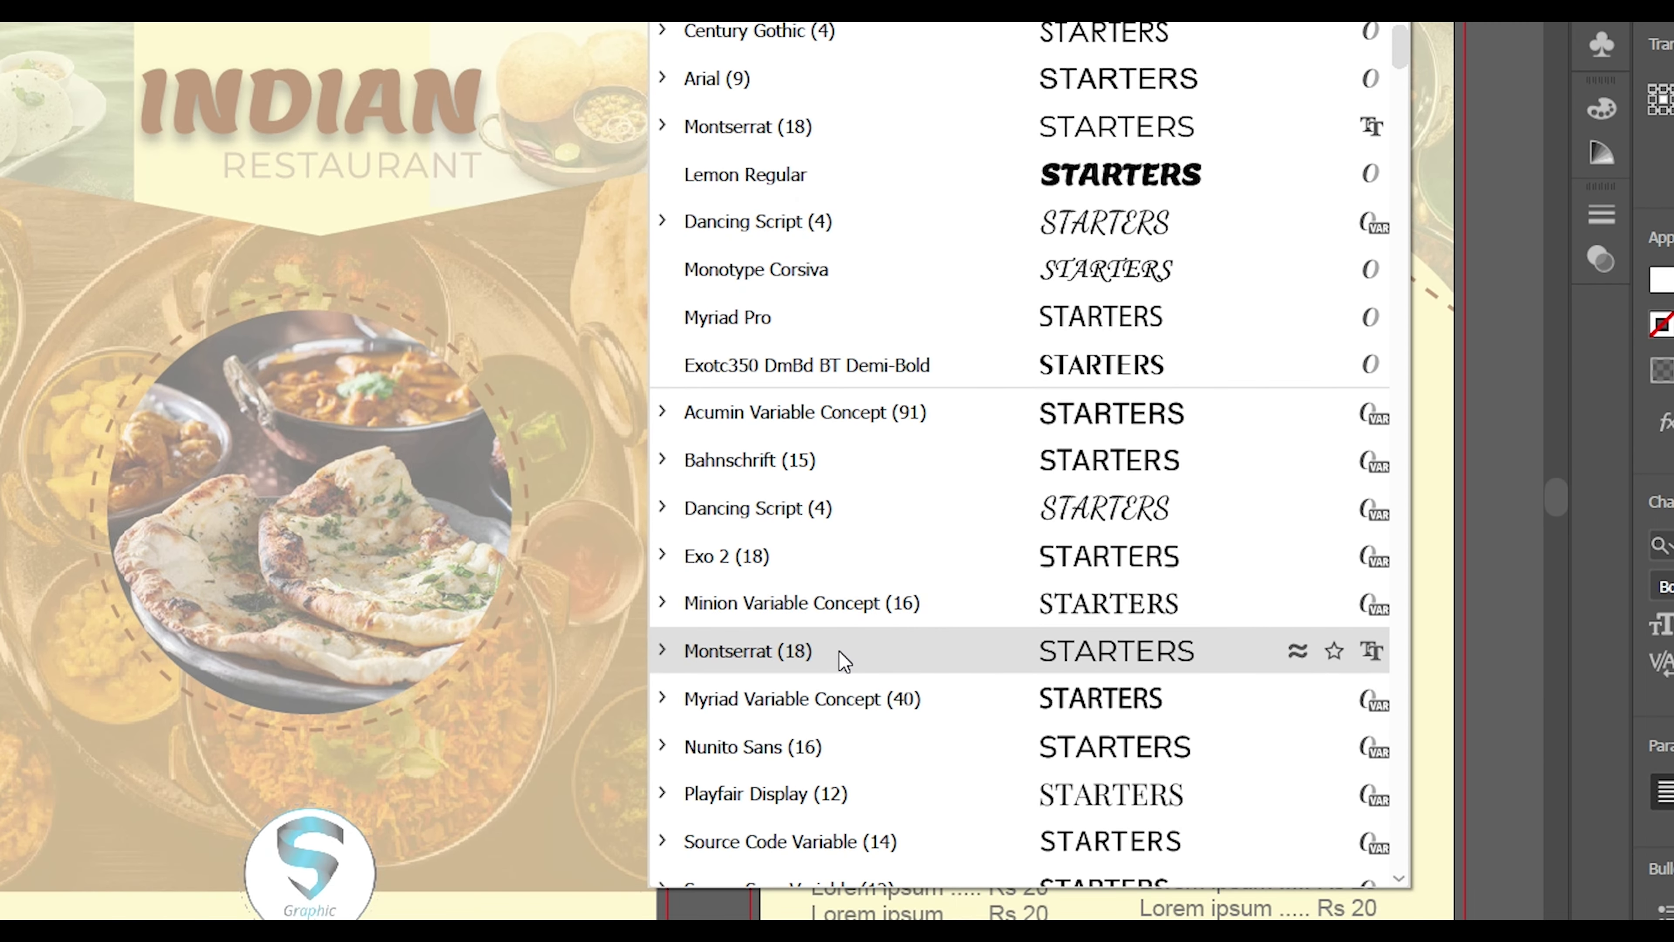
key(Down)
key(Down)
key(Down)
key(Down)
key(Down)
key(Down)
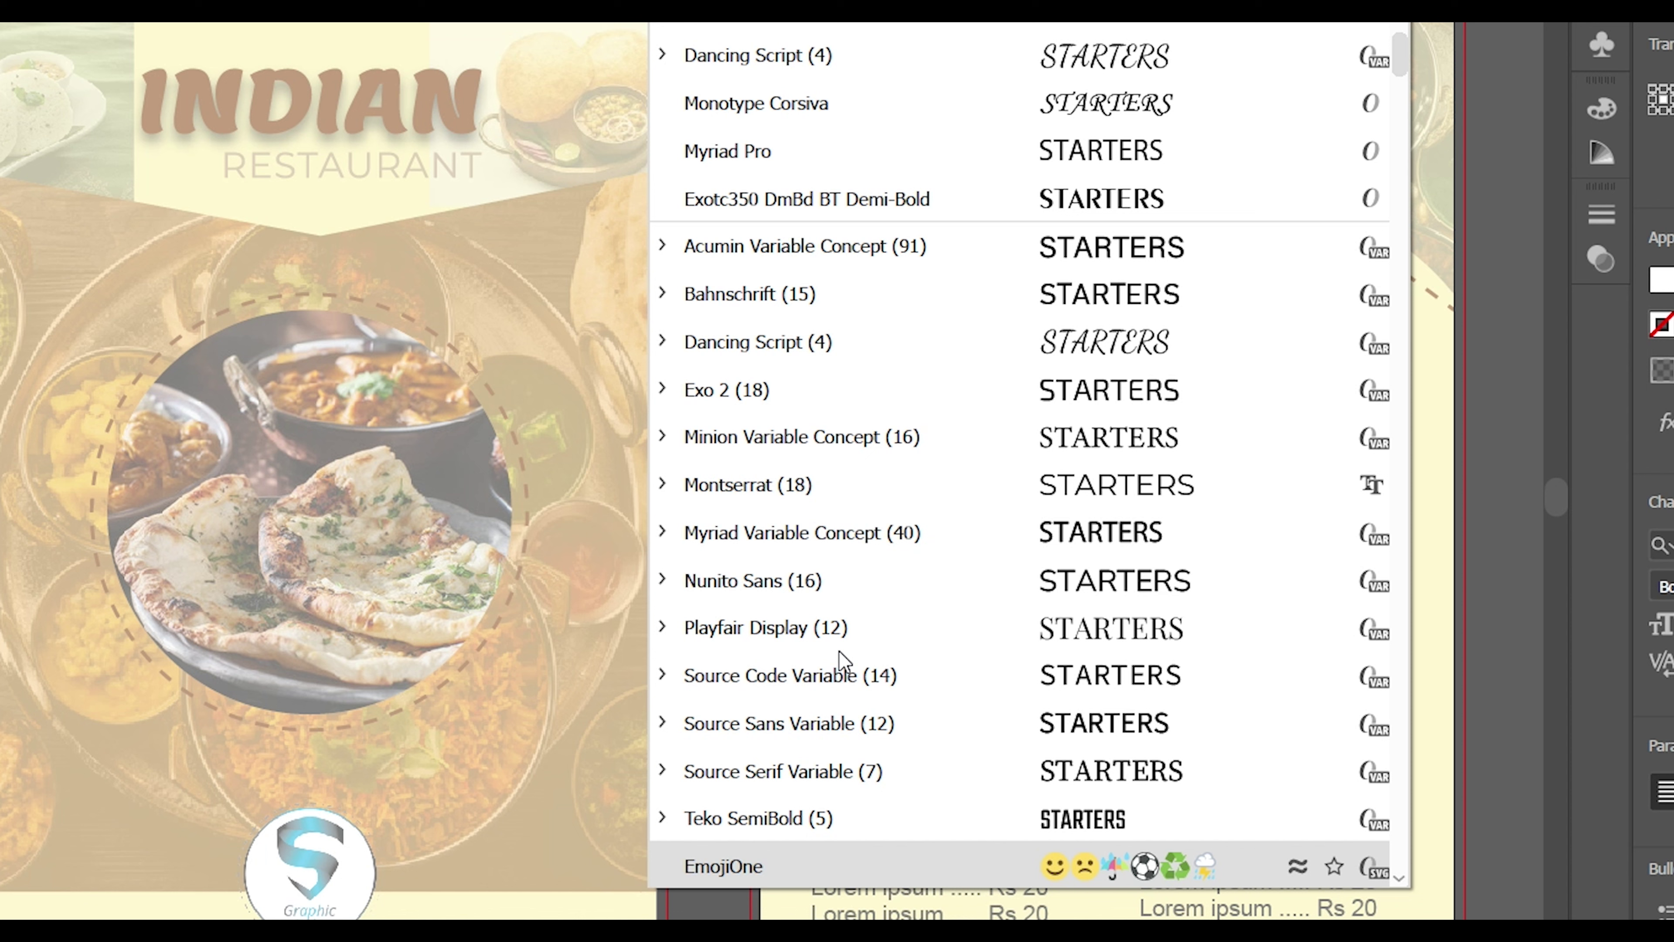
key(Up)
key(Up)
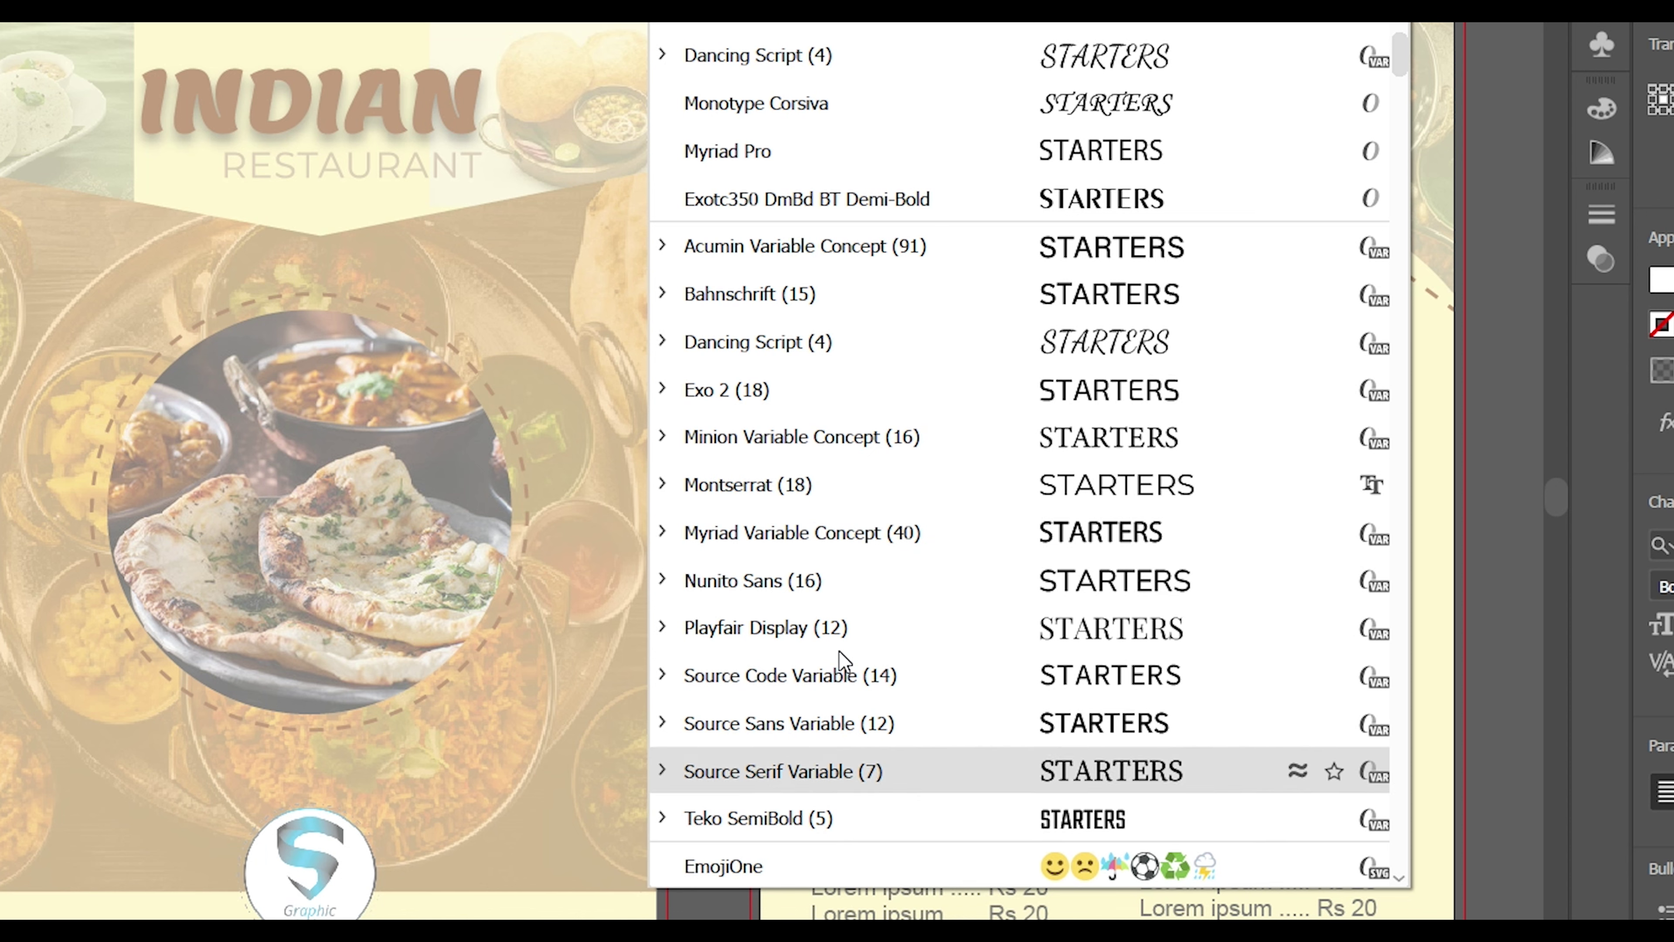
key(Up)
key(Up)
key(Up)
key(Up)
key(Up)
key(Down)
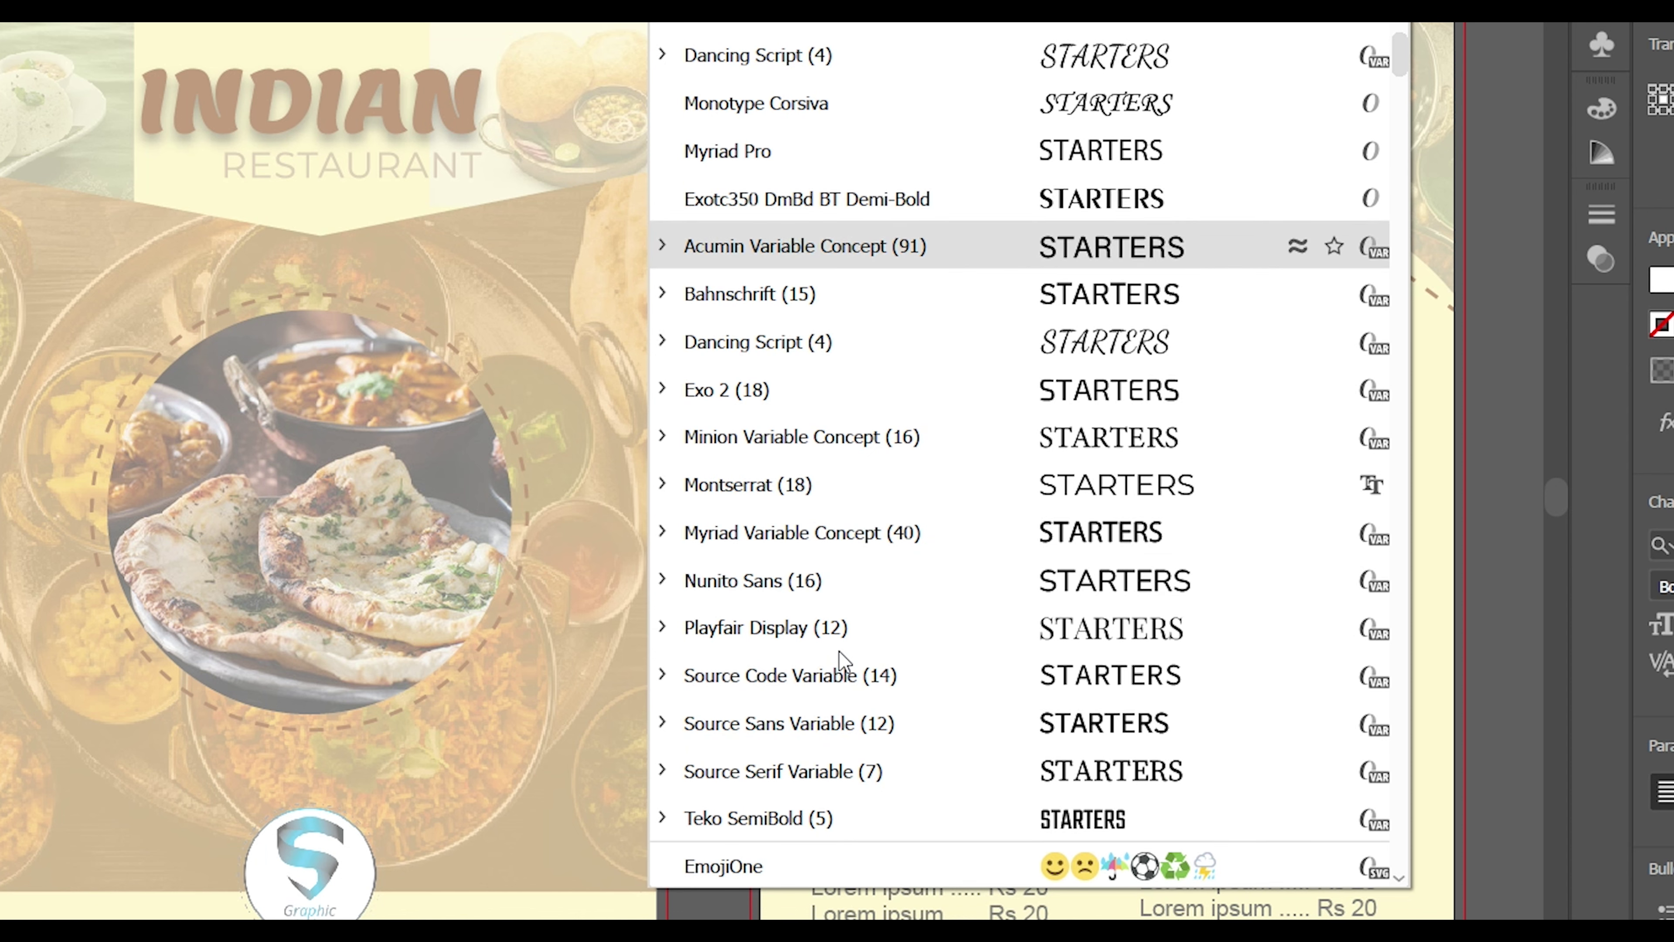
key(Down)
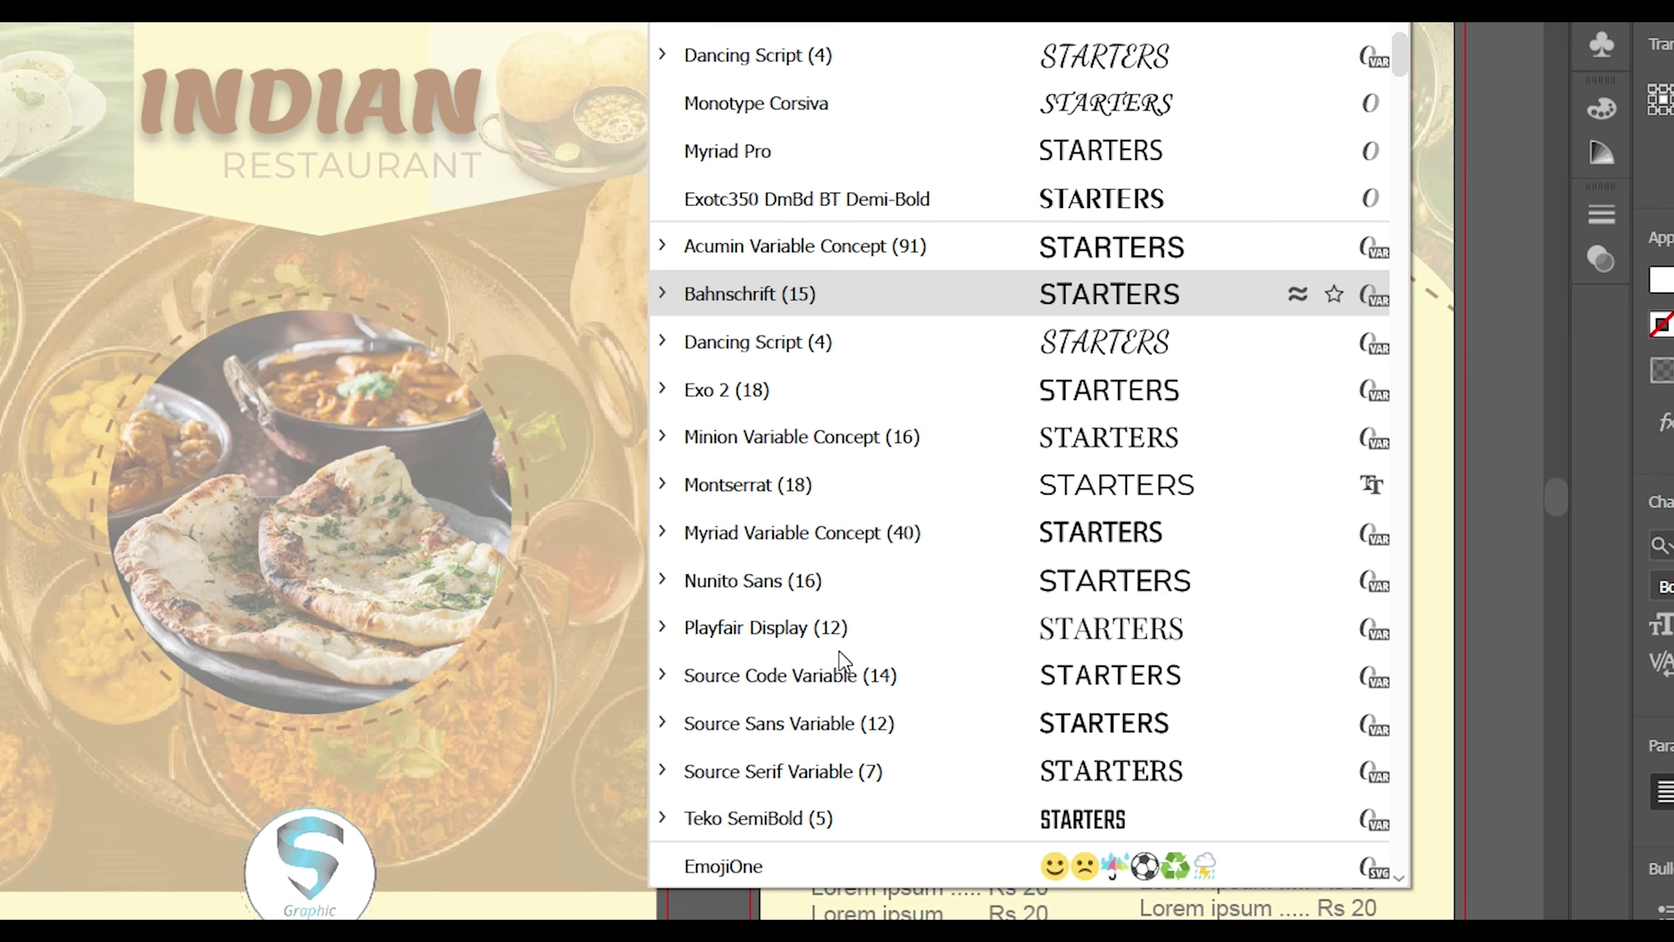
key(Return)
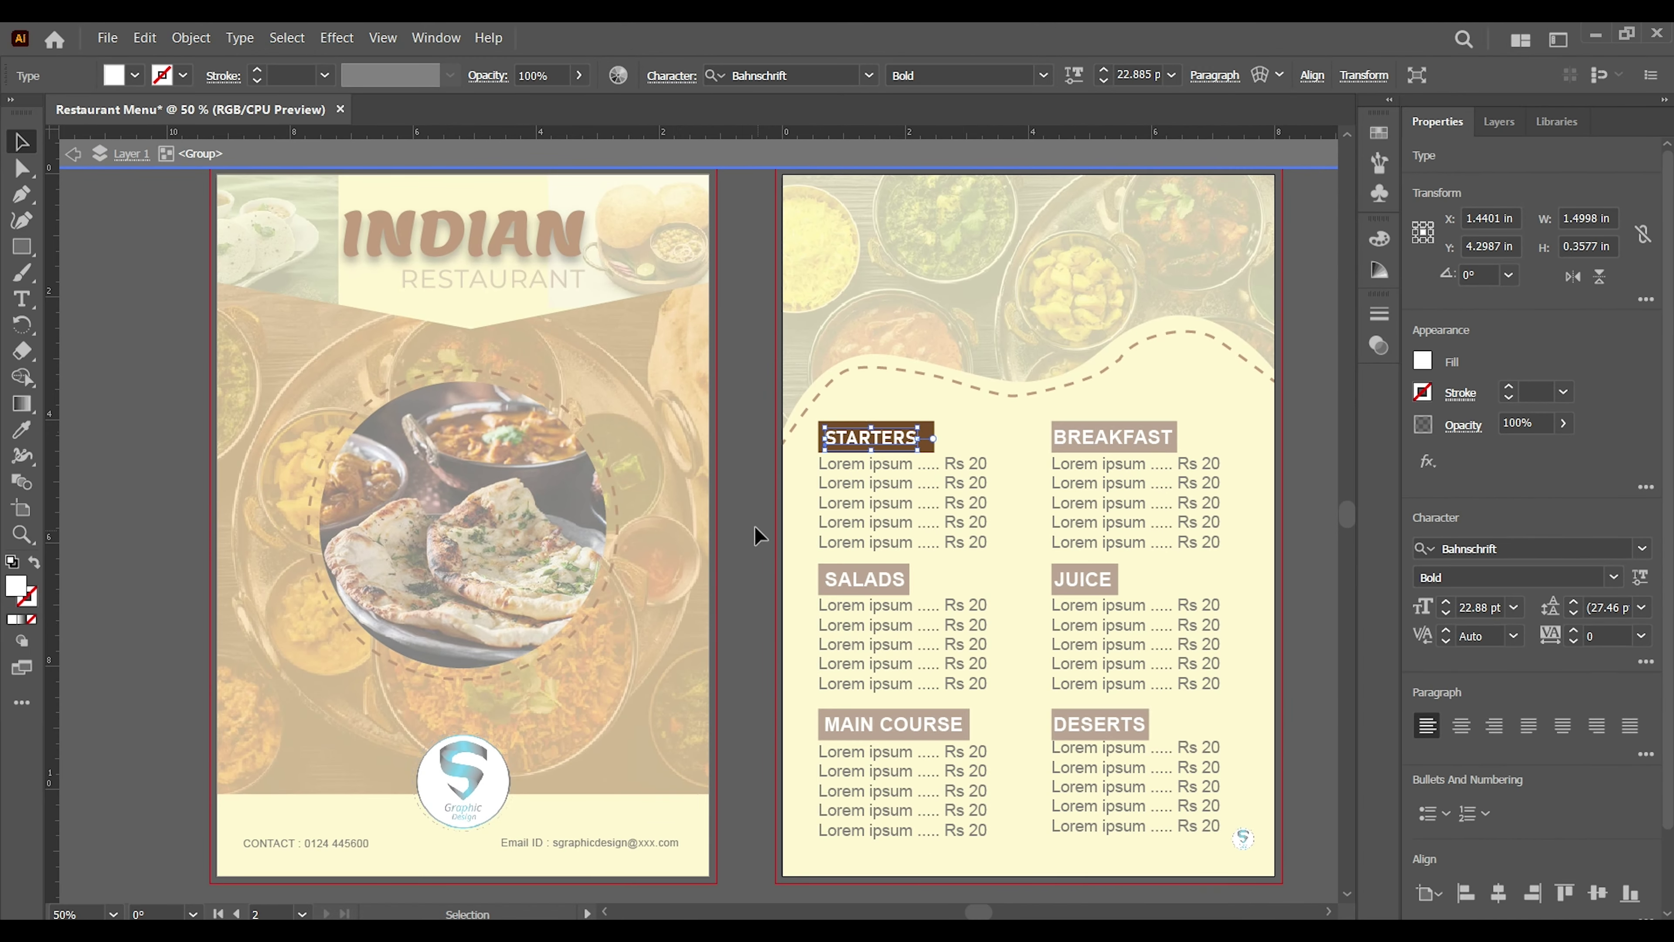
Check that the STARTERS heading uses Bahnschrift Bold and exit its group.
click(755, 521)
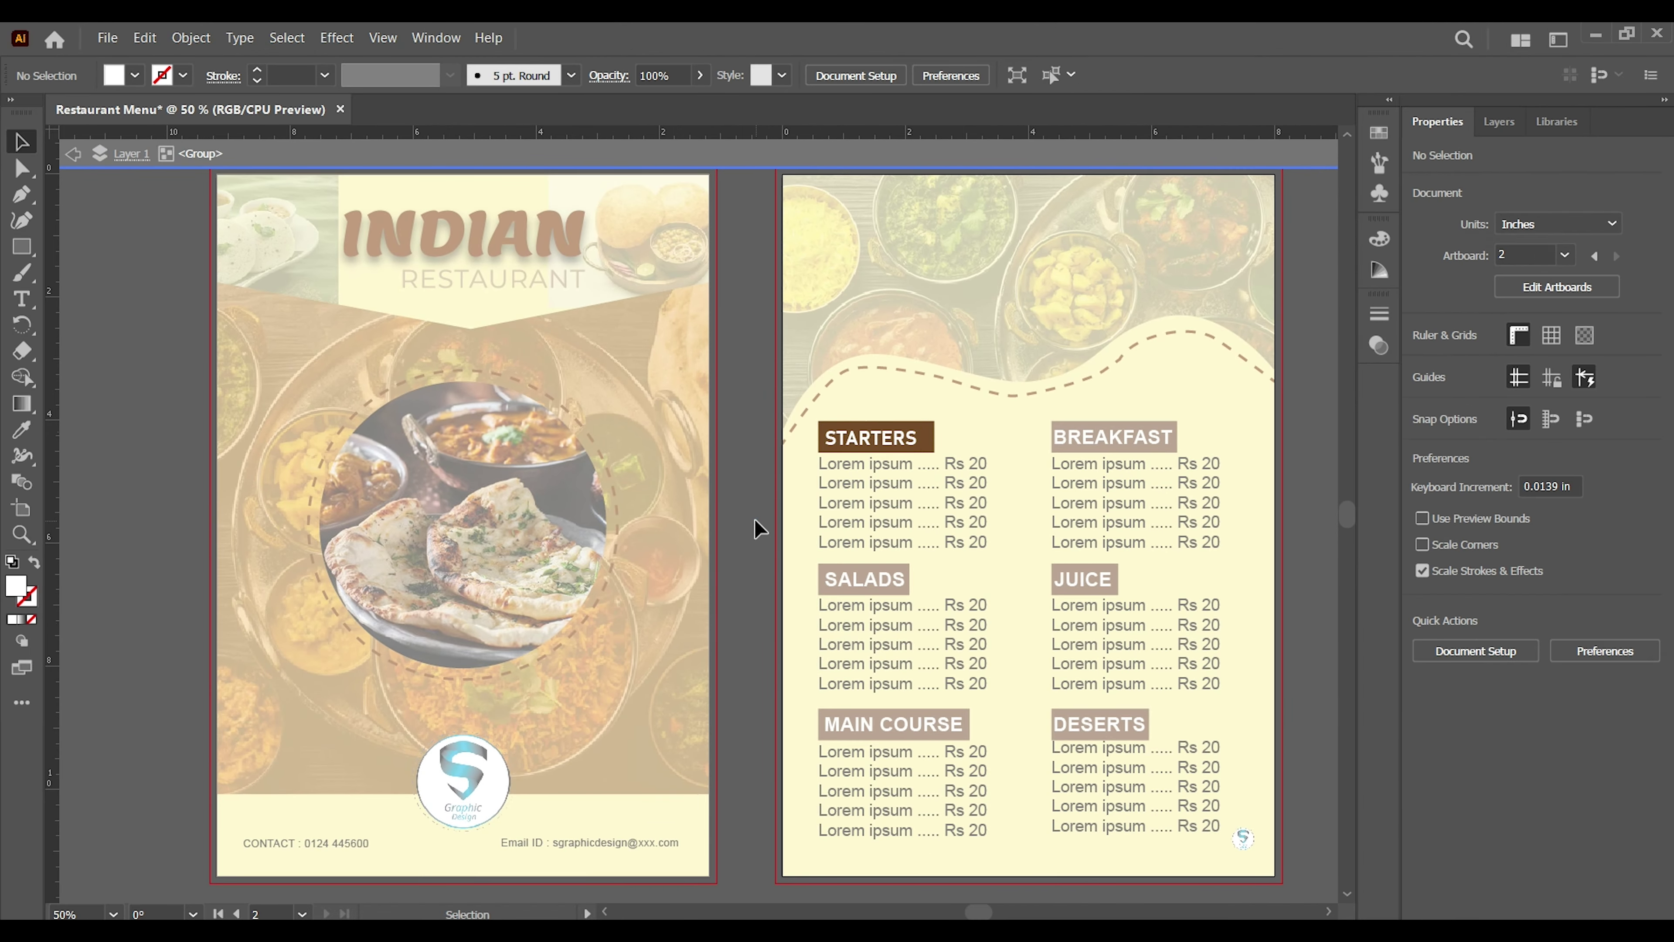
click(856, 445)
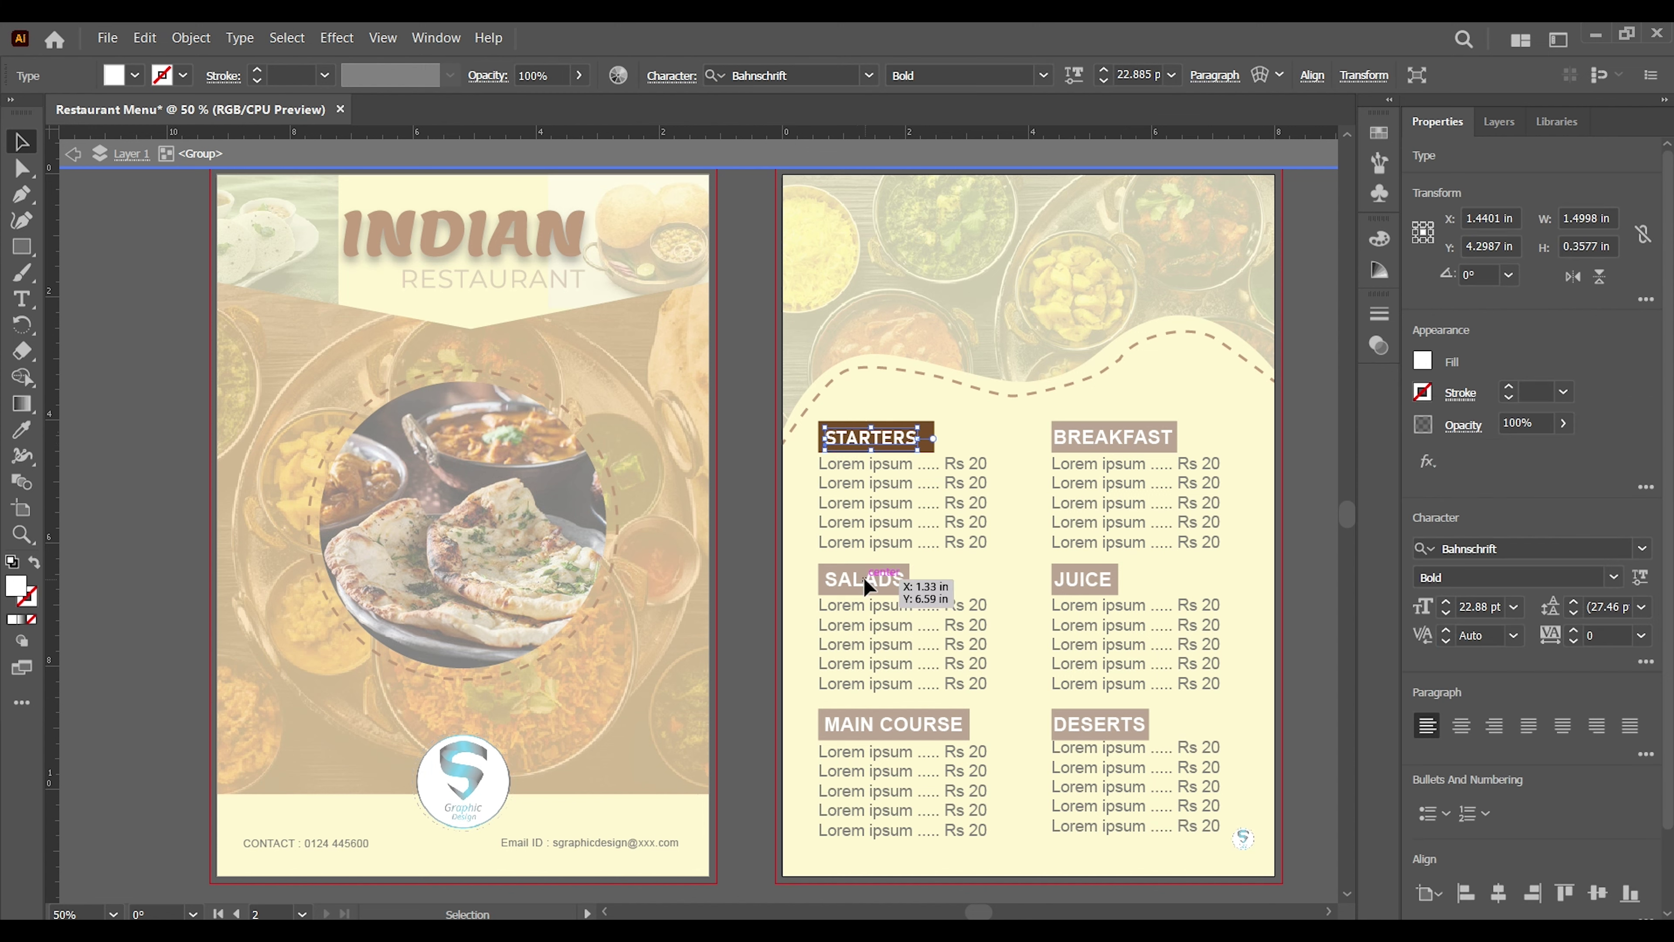
click(746, 390)
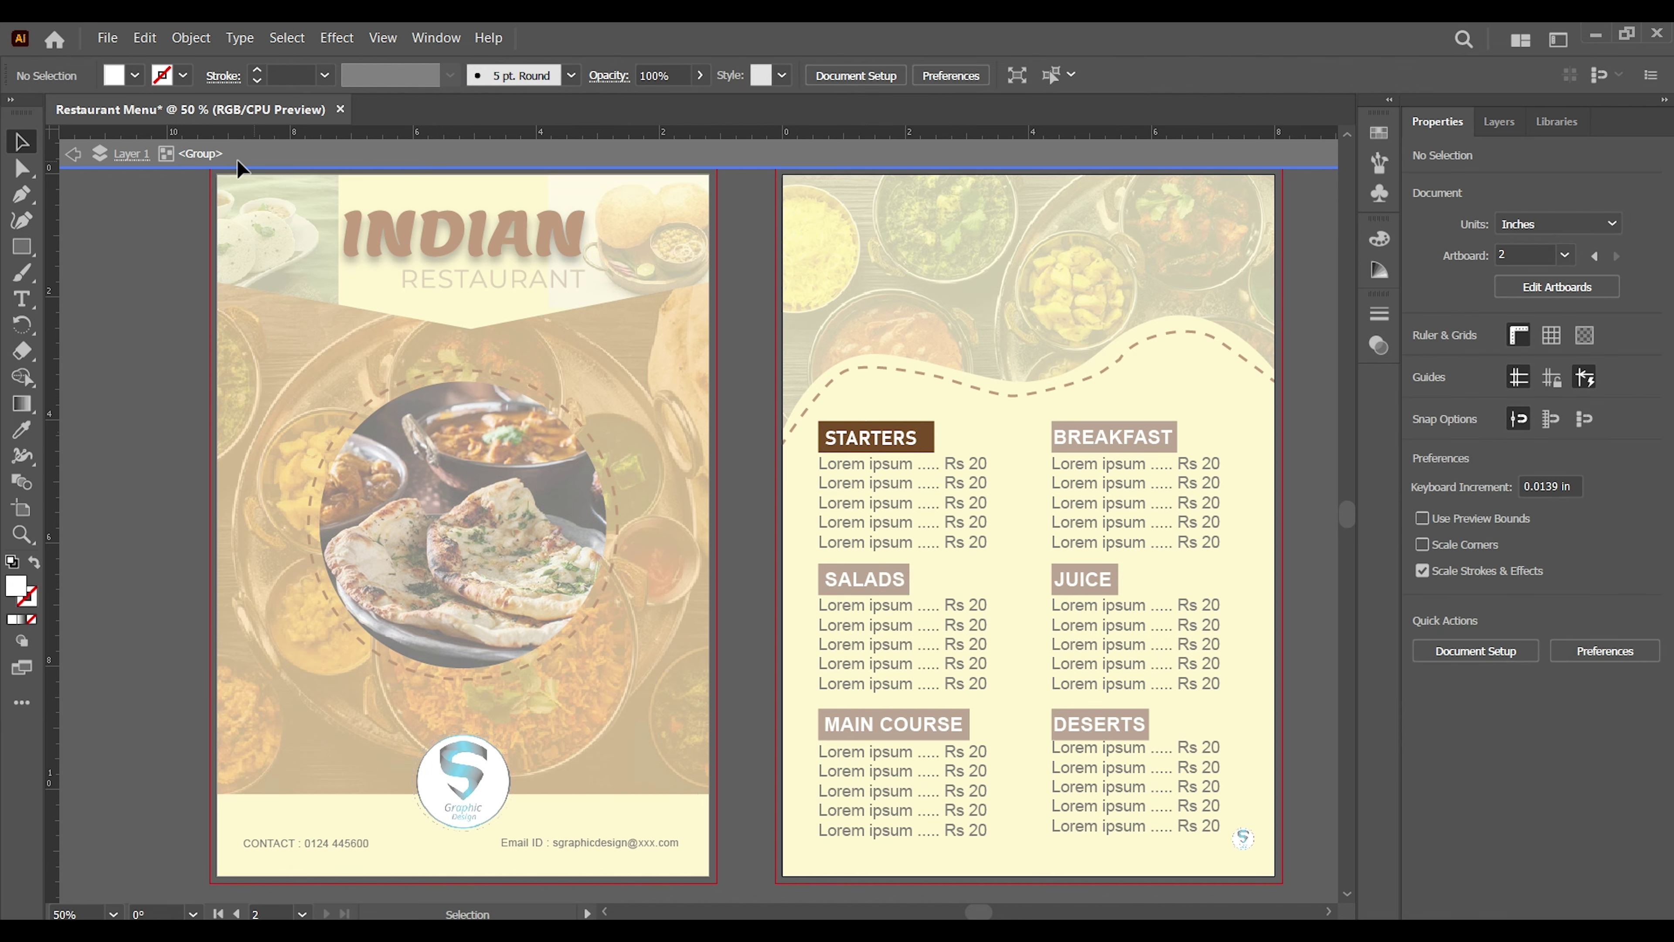
click(72, 153)
Set the SALADS and MAIN COURSE headings to Bahnschrift Bold.
click(892, 580)
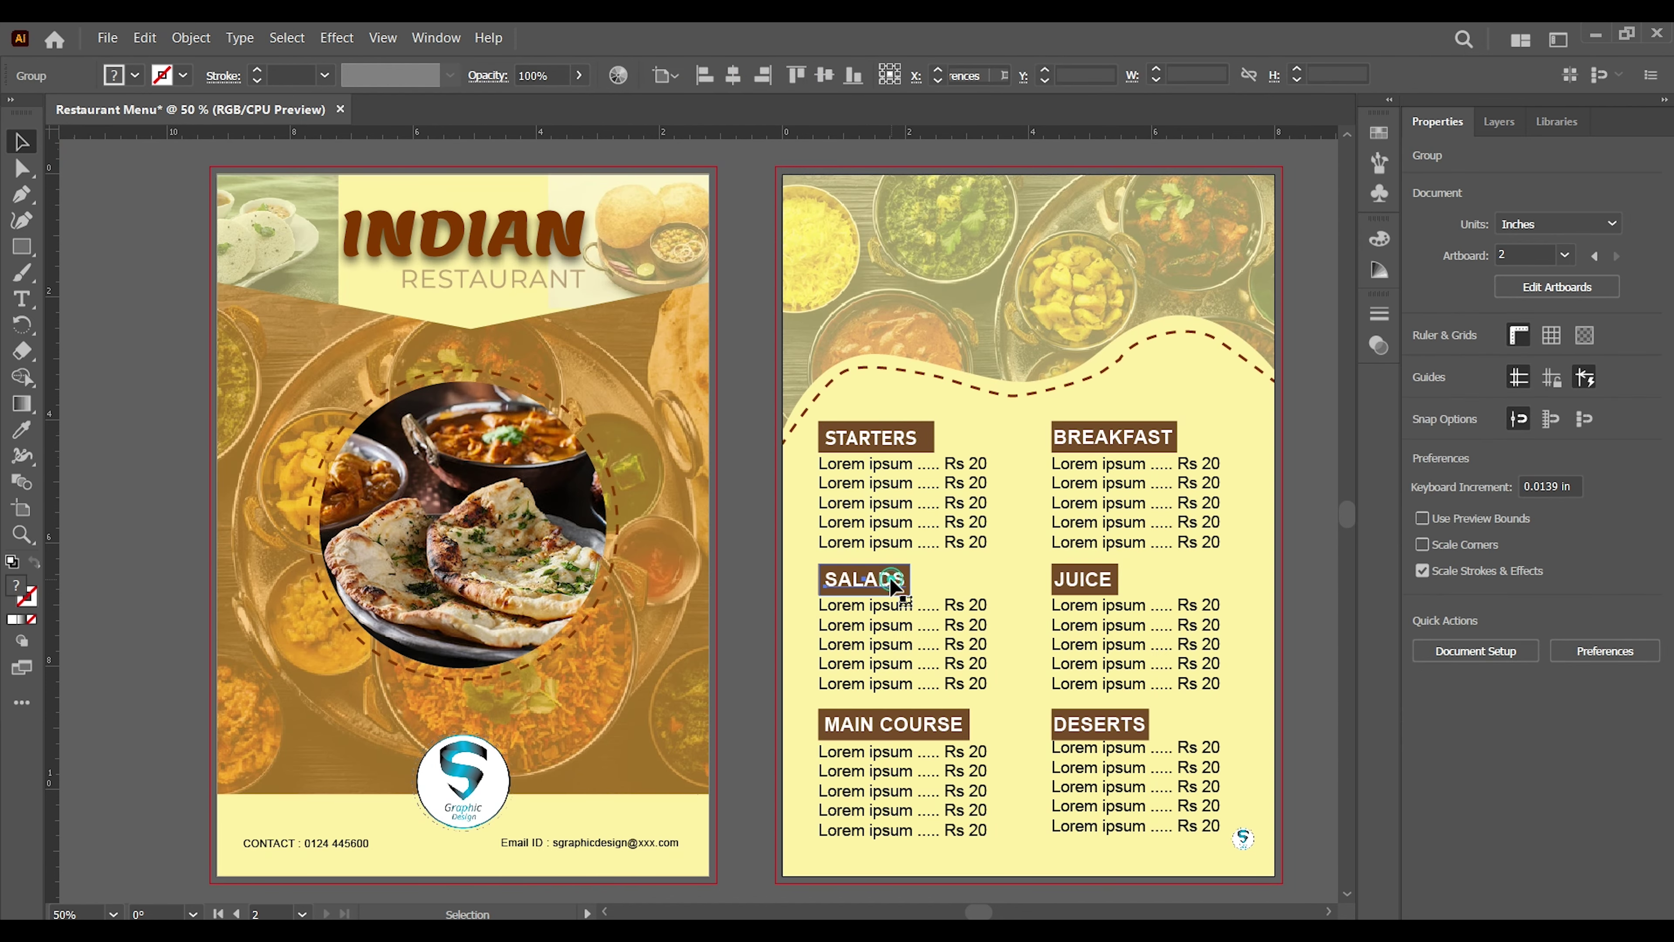
double_click(891, 580)
click(892, 580)
click(869, 75)
key(Escape)
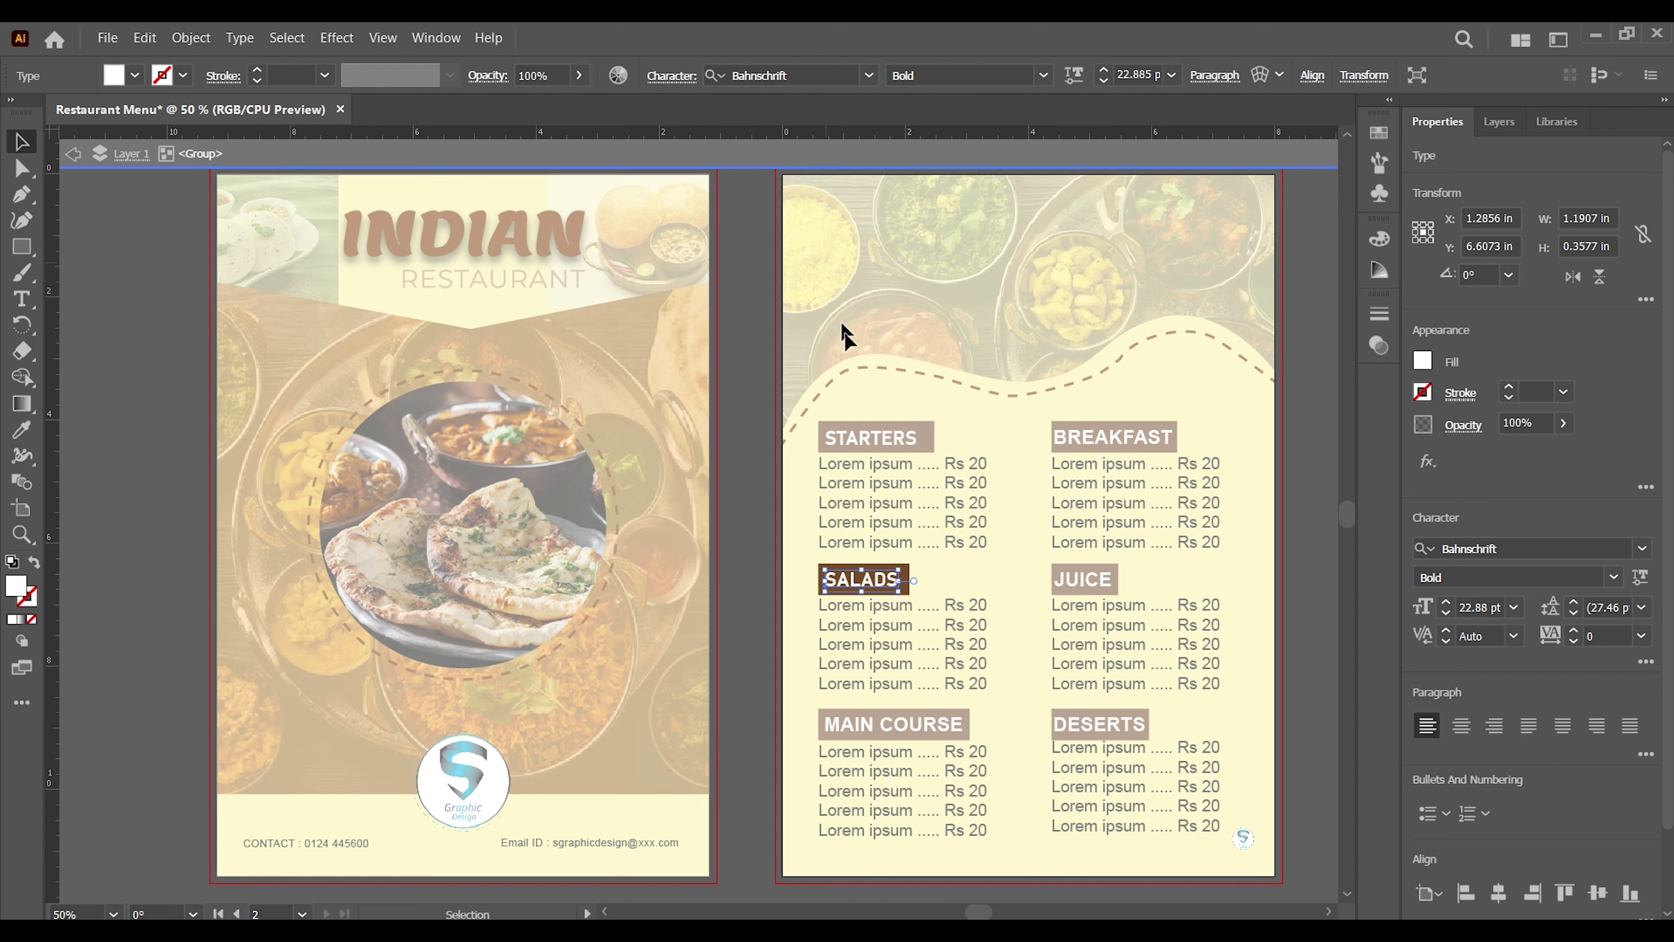
click(72, 154)
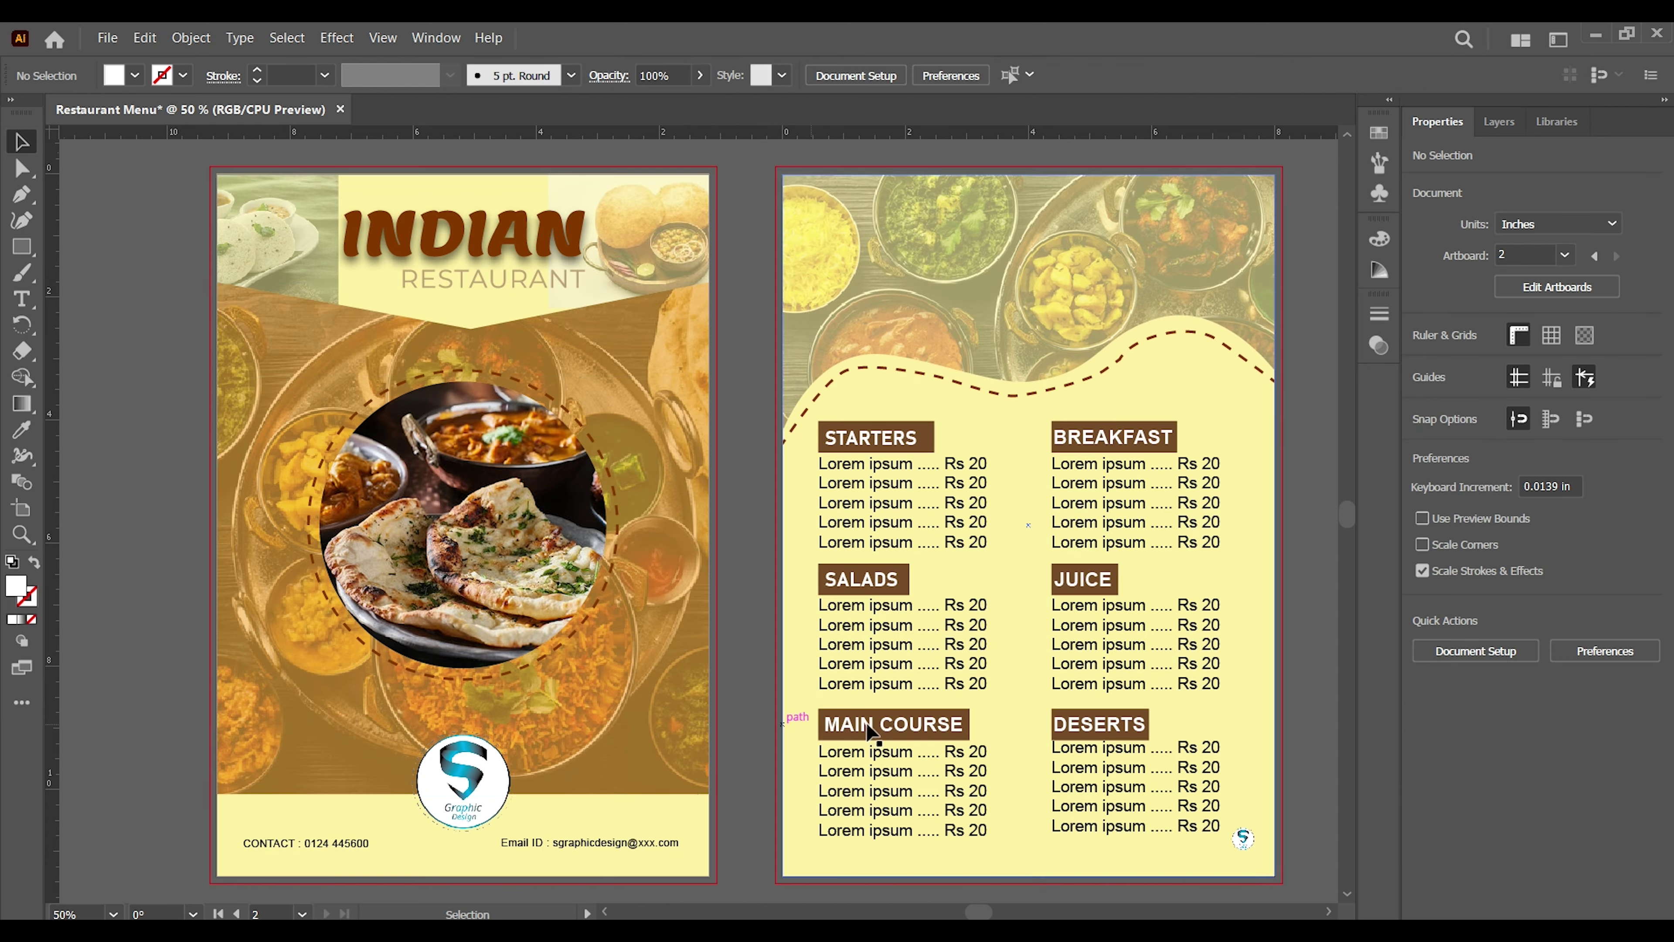
double_click(872, 732)
click(871, 729)
click(869, 75)
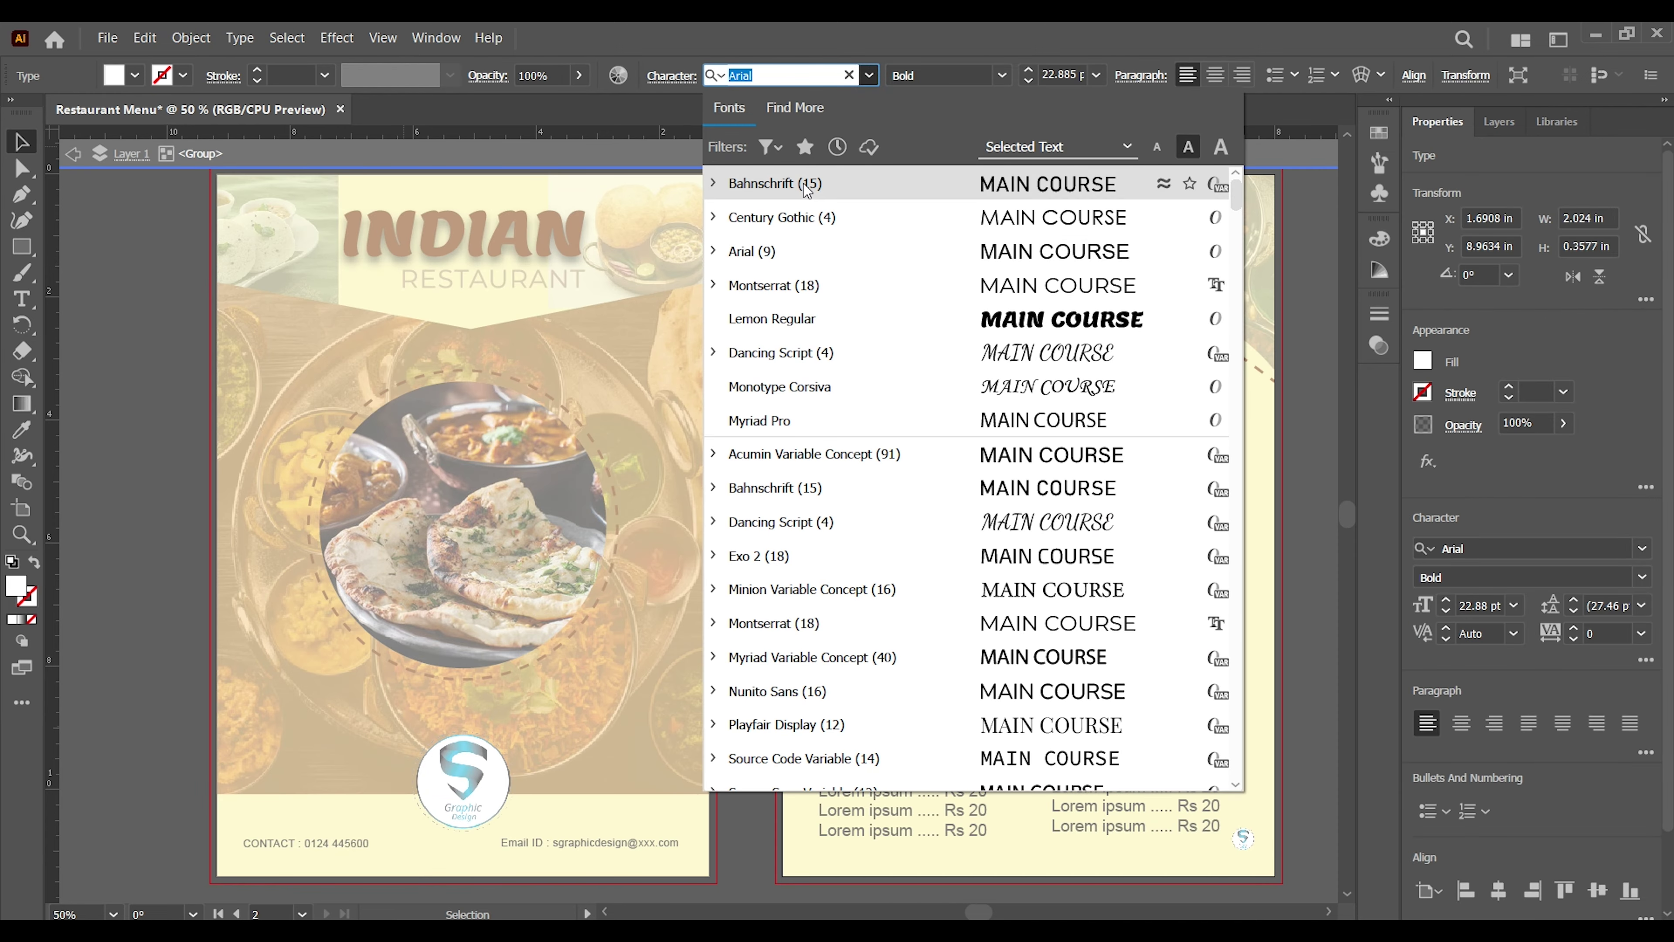
key(Escape)
click(73, 153)
Set the BREAKFAST, JUICE and DESERTS headings to Bahnschrift Bold.
double_click(1114, 437)
click(1140, 437)
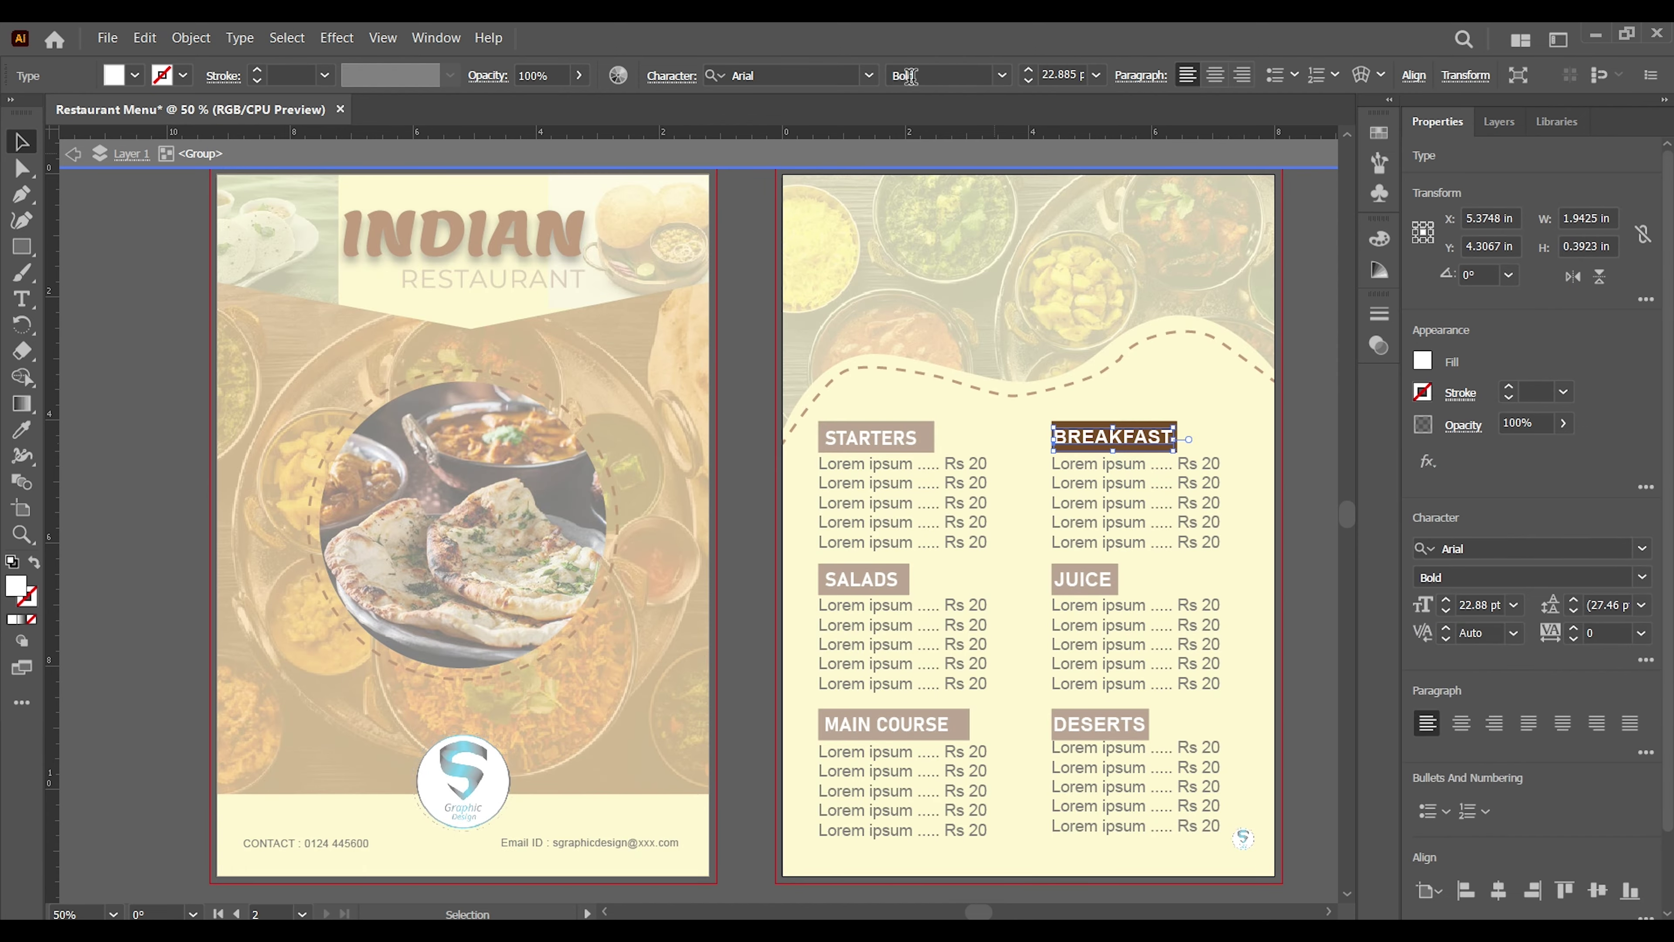
click(869, 75)
key(Escape)
click(72, 154)
double_click(1088, 578)
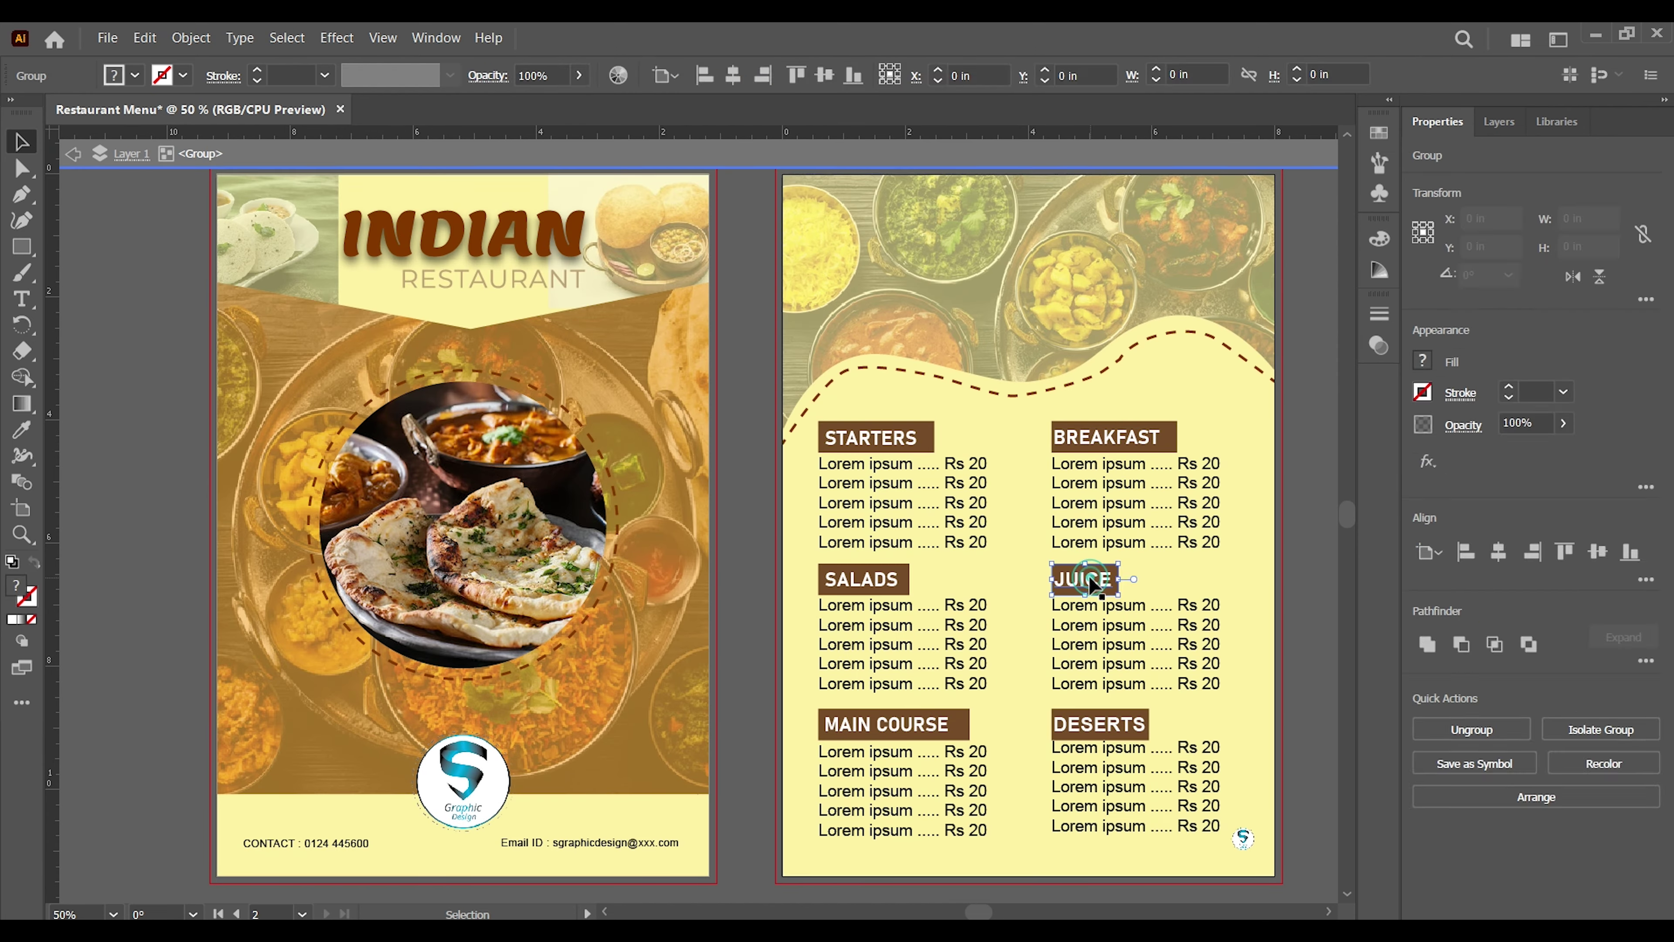
click(1089, 579)
click(870, 75)
key(Escape)
click(72, 153)
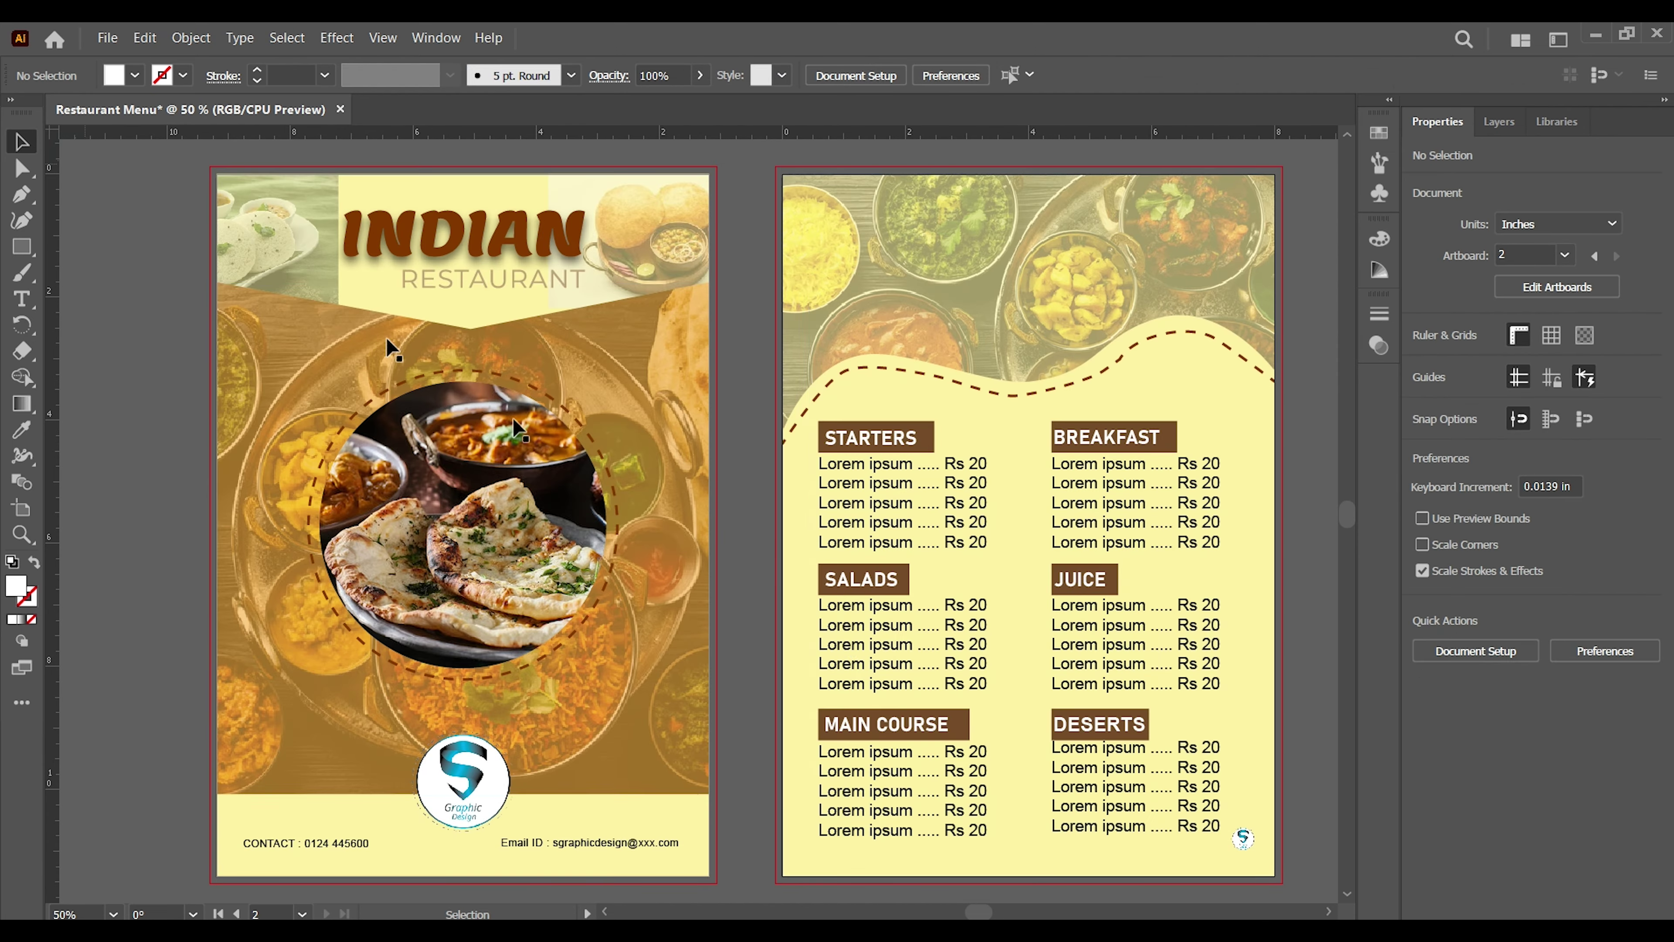
click(1100, 723)
double_click(1100, 723)
click(1100, 723)
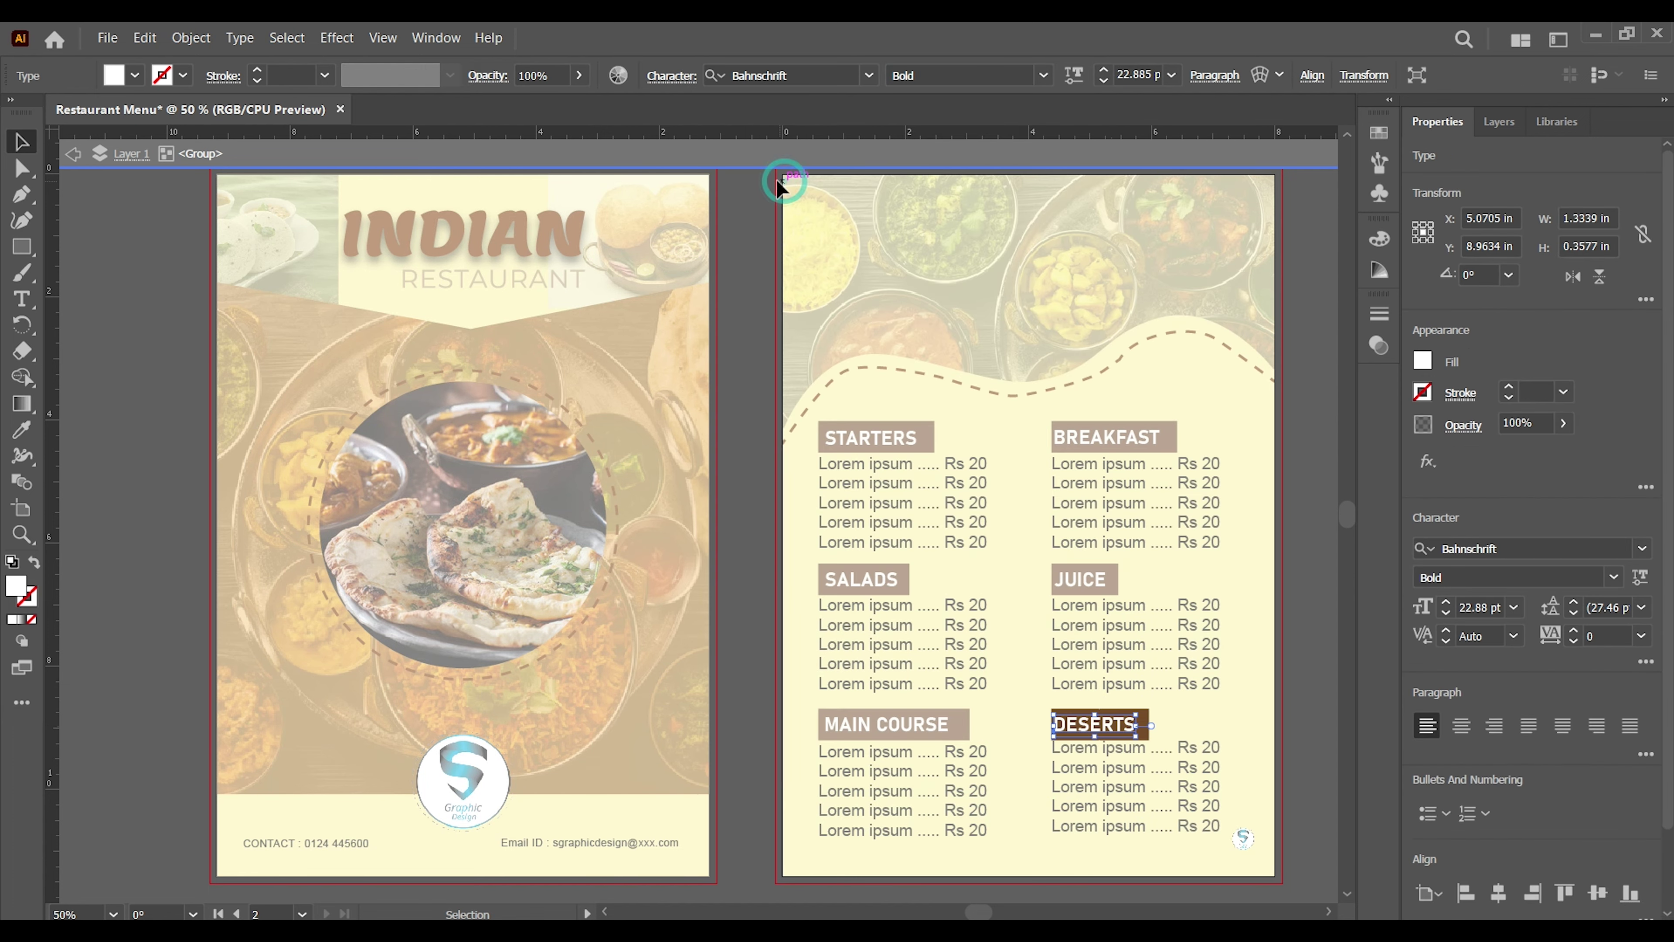
click(73, 153)
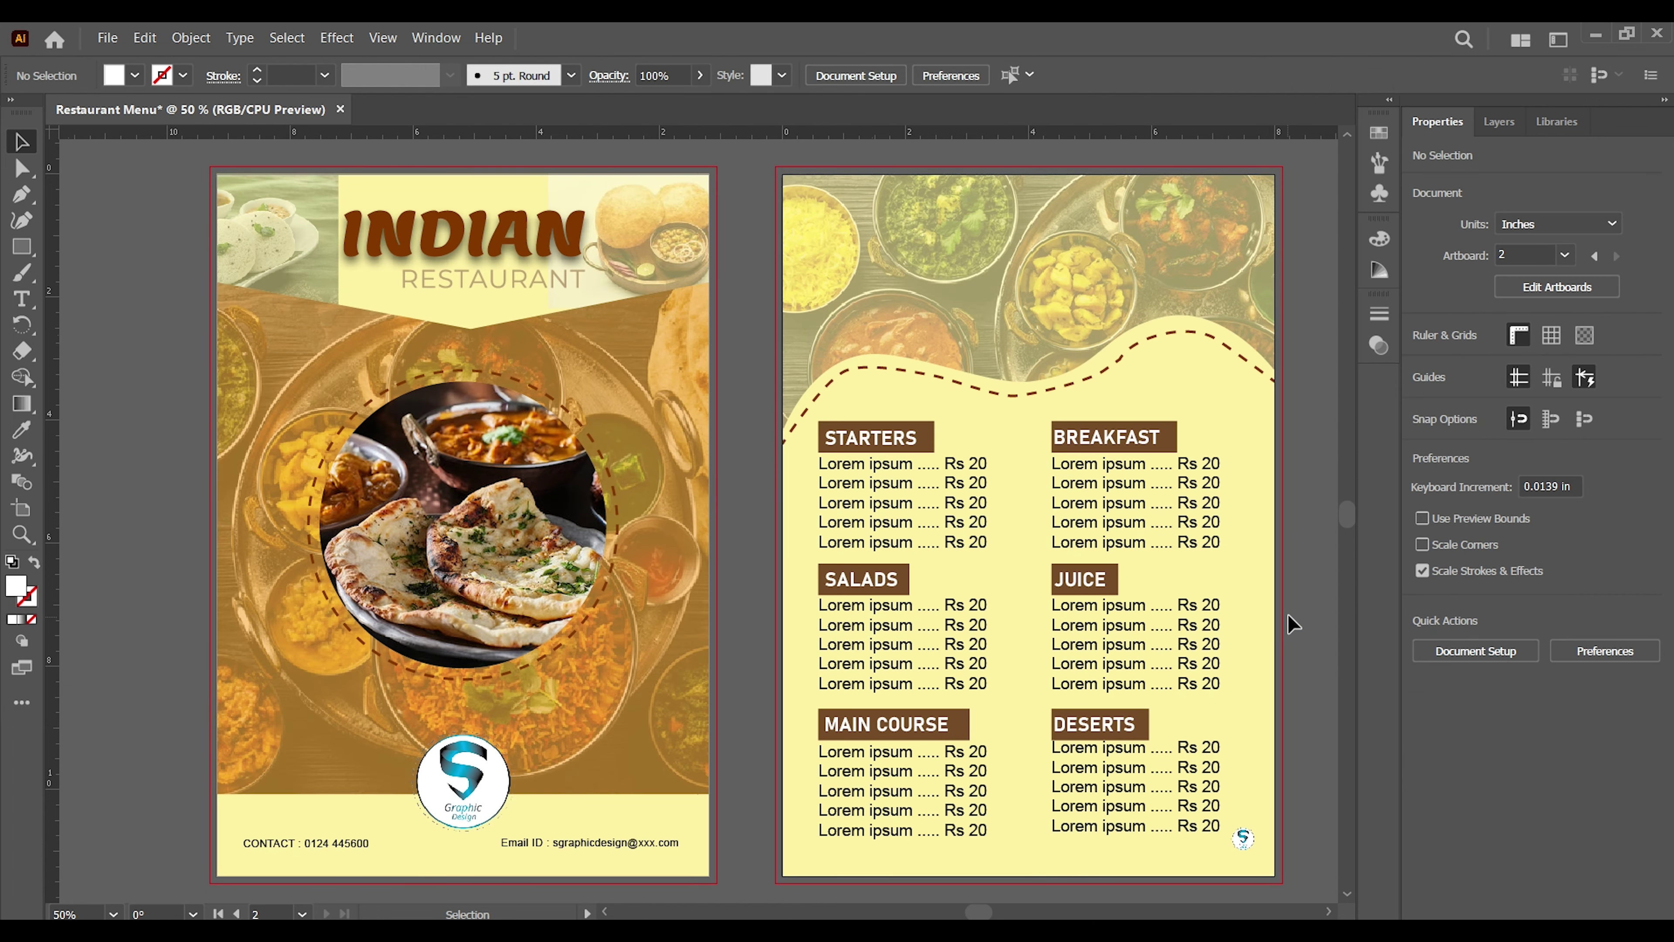